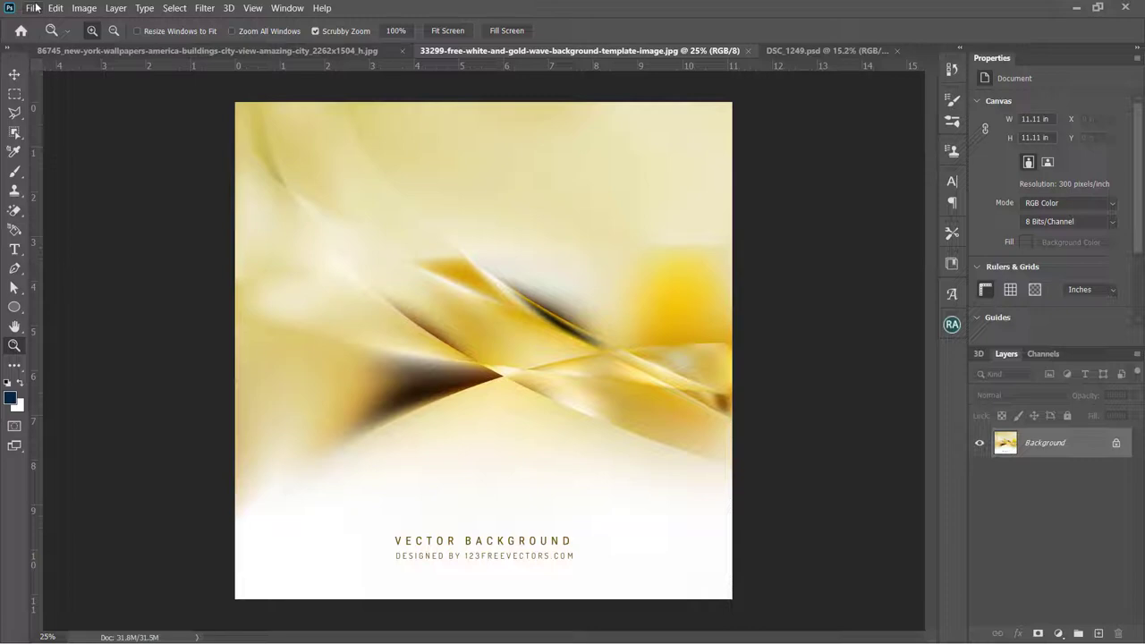
# Step: Create a blank Untitled-1 document, 5 × 5 inches at 400 ppi, with a white background
pyautogui.click(32, 8)
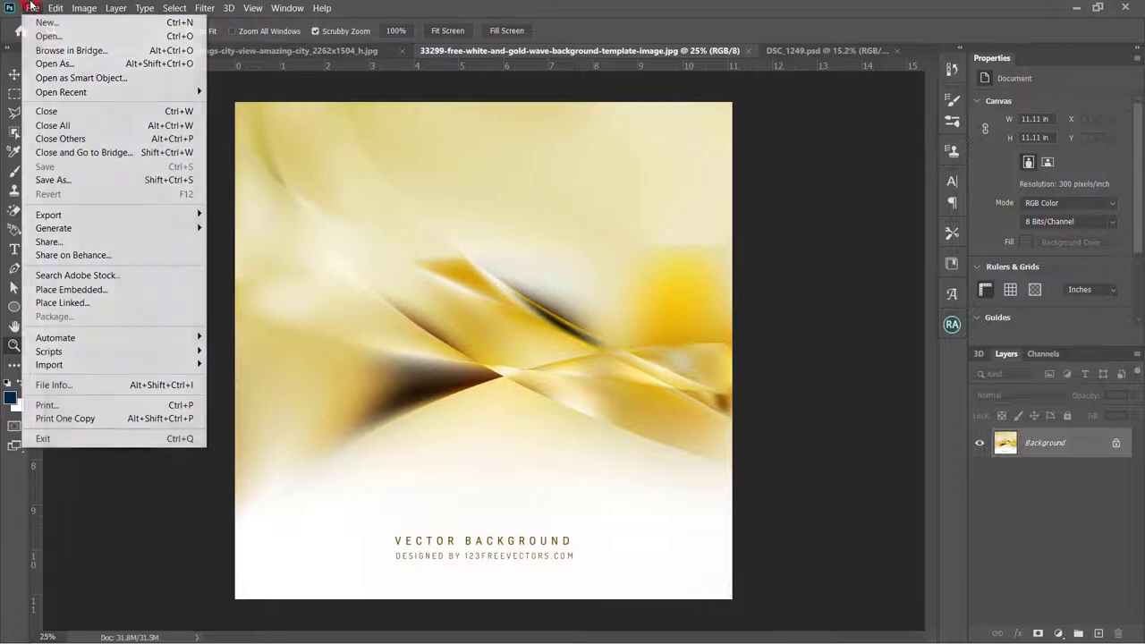
pyautogui.click(32, 8)
pyautogui.click(31, 8)
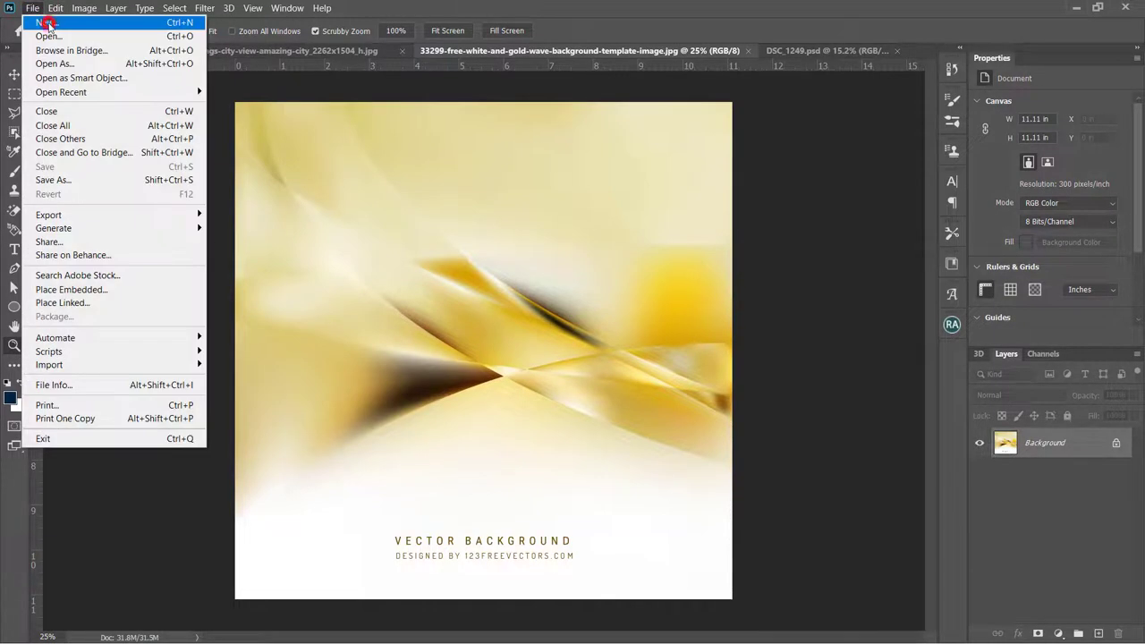
pyautogui.click(46, 24)
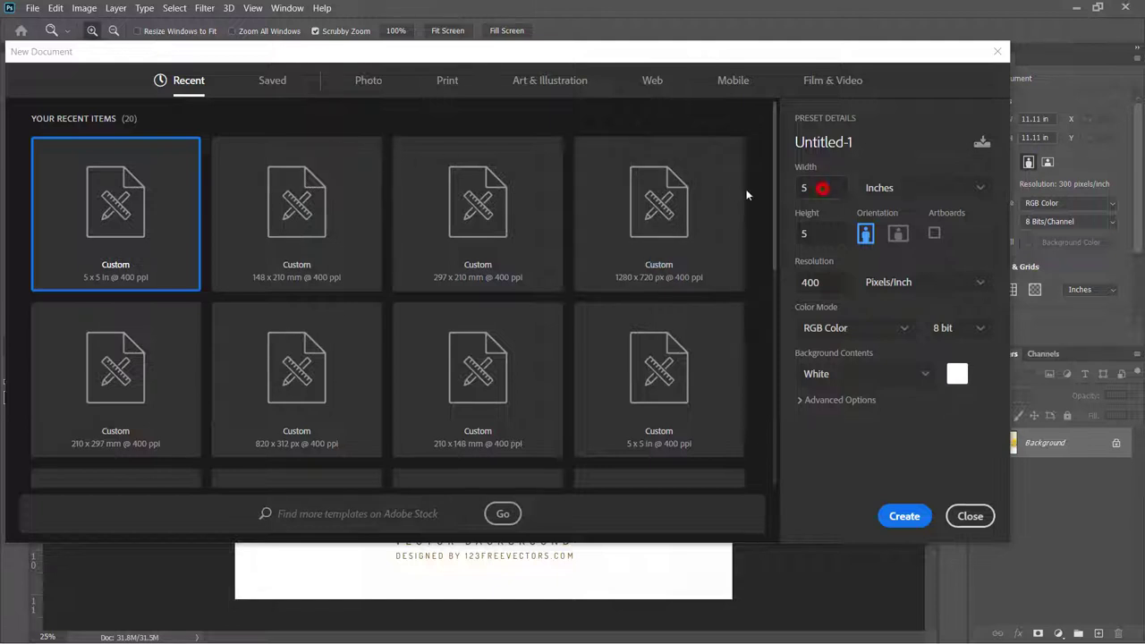
pyautogui.click(811, 234)
pyautogui.click(827, 282)
pyautogui.click(905, 514)
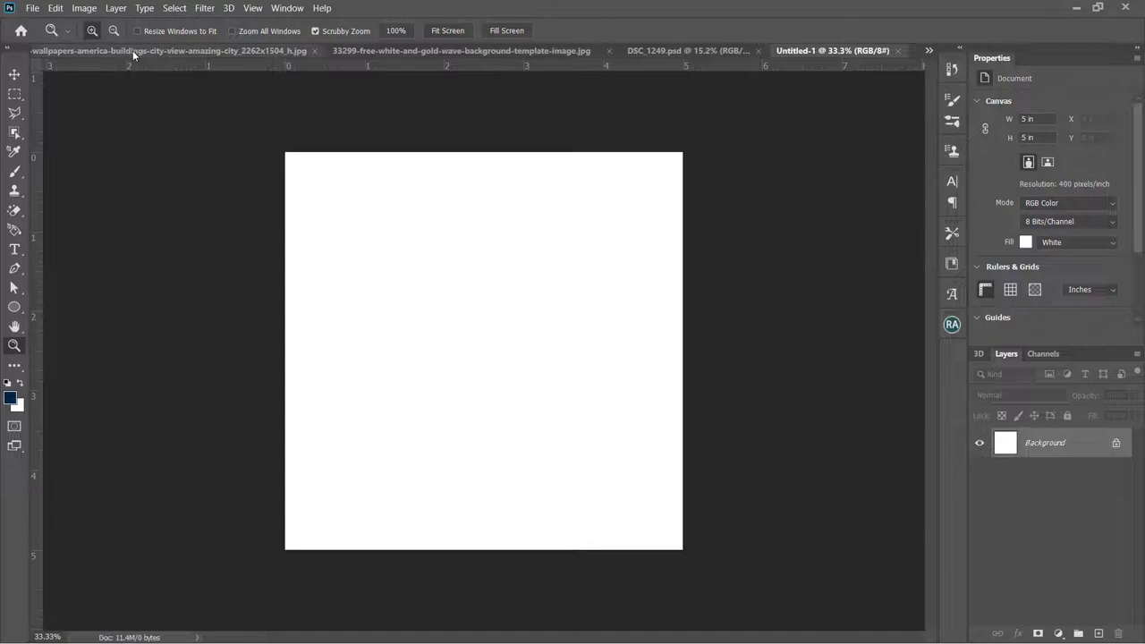
pyautogui.click(132, 50)
# Step: Copy the gold wave image into Untitled-1 as a new layer with the Move tool
pyautogui.click(528, 50)
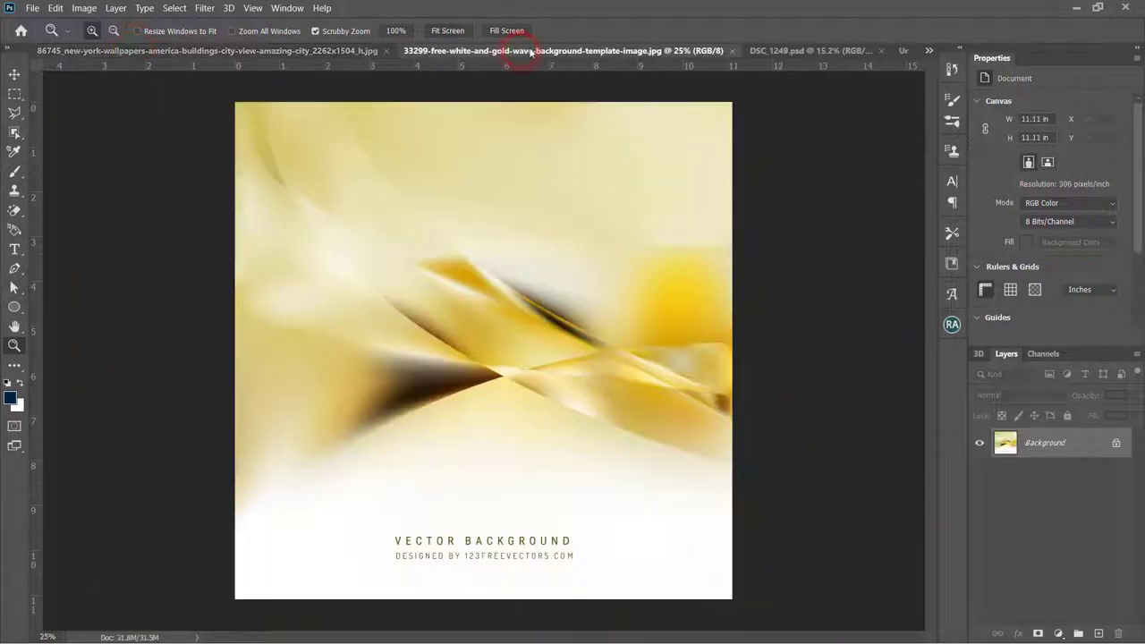
pyautogui.moveTo(502, 136); pyautogui.dragTo(501, 161)
pyautogui.click(14, 75)
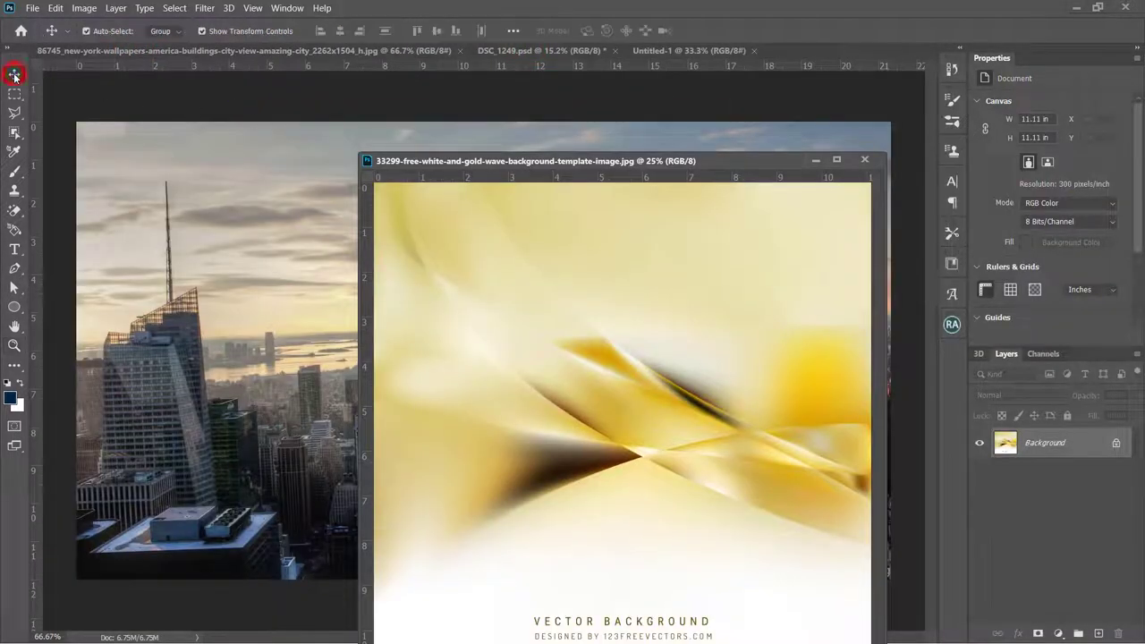
pyautogui.click(677, 50)
pyautogui.click(731, 358)
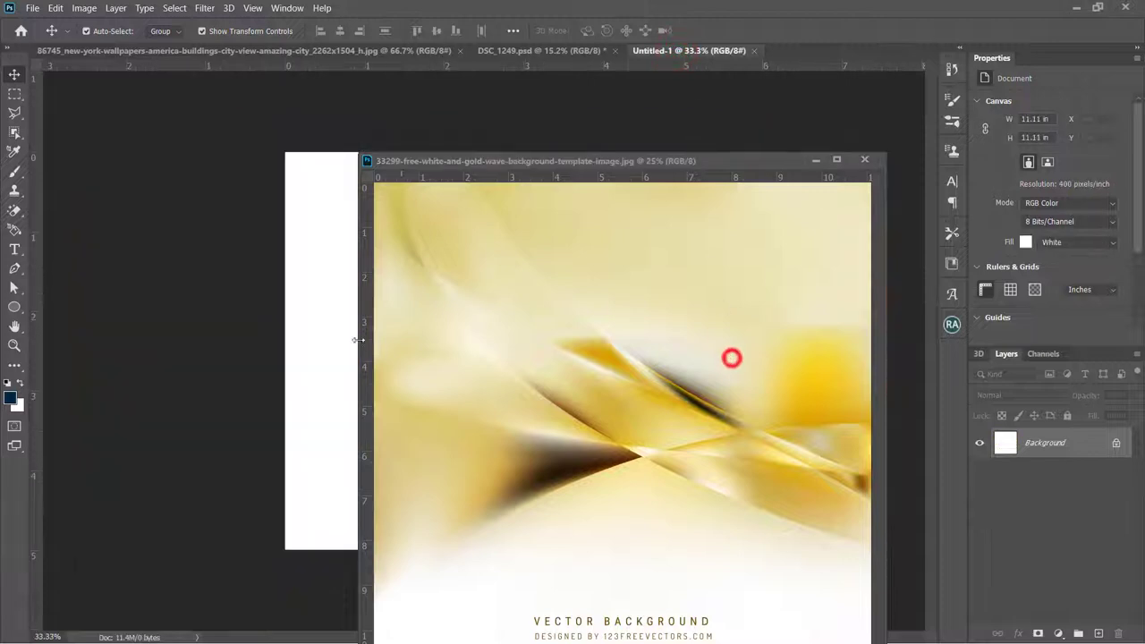
pyautogui.moveTo(365, 344); pyautogui.dragTo(325, 357)
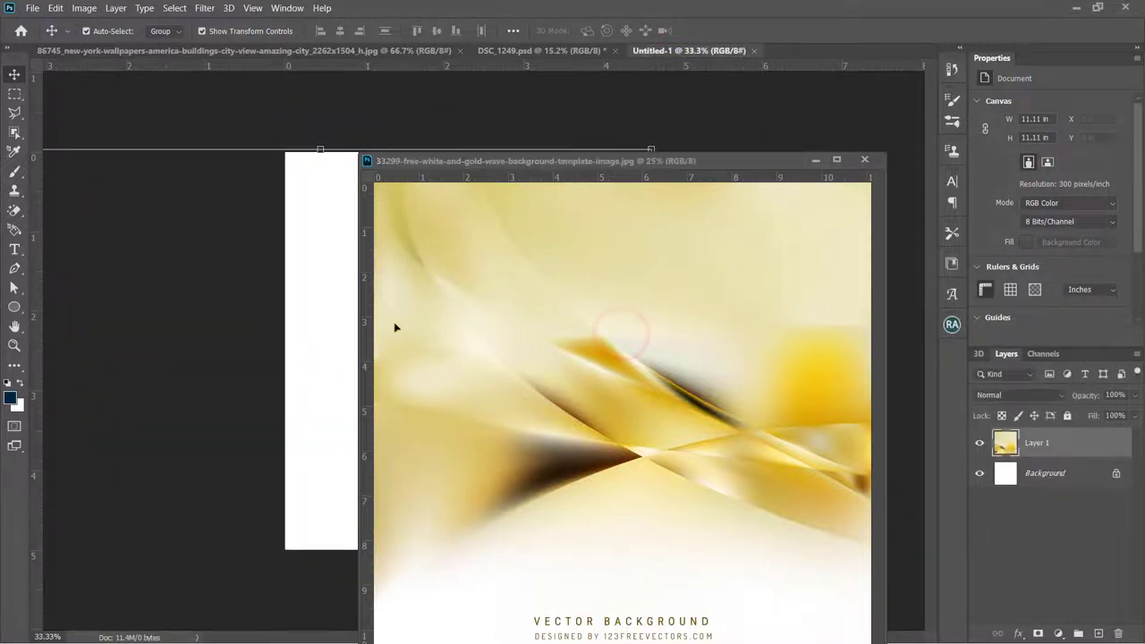
pyautogui.click(865, 160)
# Step: Position the gold layer over the canvas and scale it to about 7.39 × 7.39 inches
pyautogui.moveTo(401, 271)
pyautogui.mouseDown()
pyautogui.moveTo(507, 241)
pyautogui.moveTo(537, 284)
pyautogui.mouseUp()
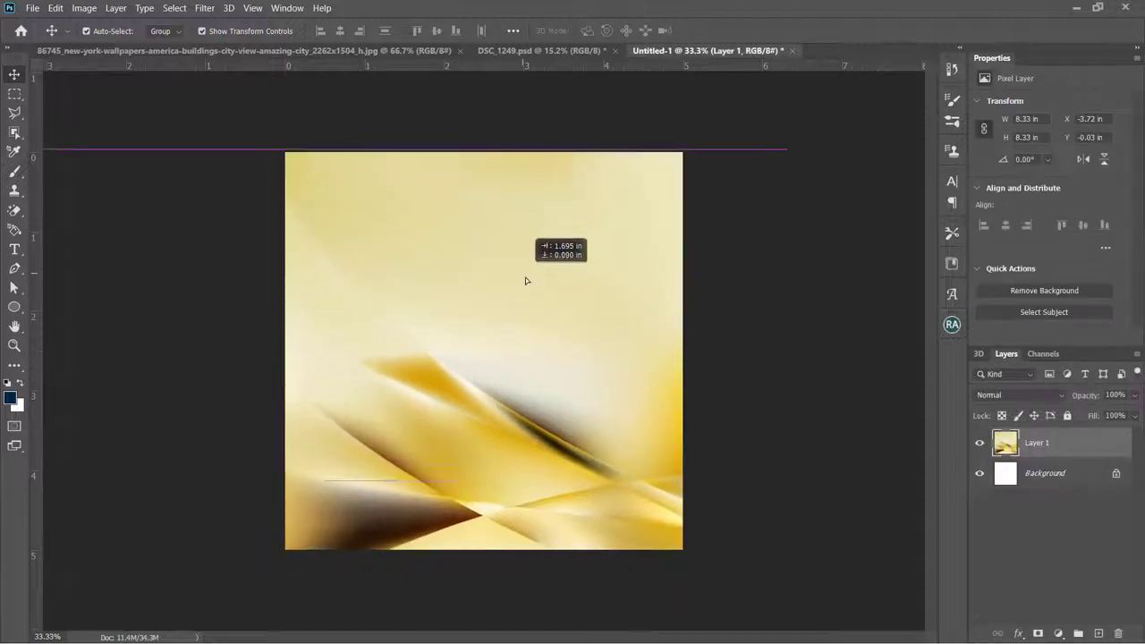
pyautogui.moveTo(536, 284); pyautogui.dragTo(611, 262)
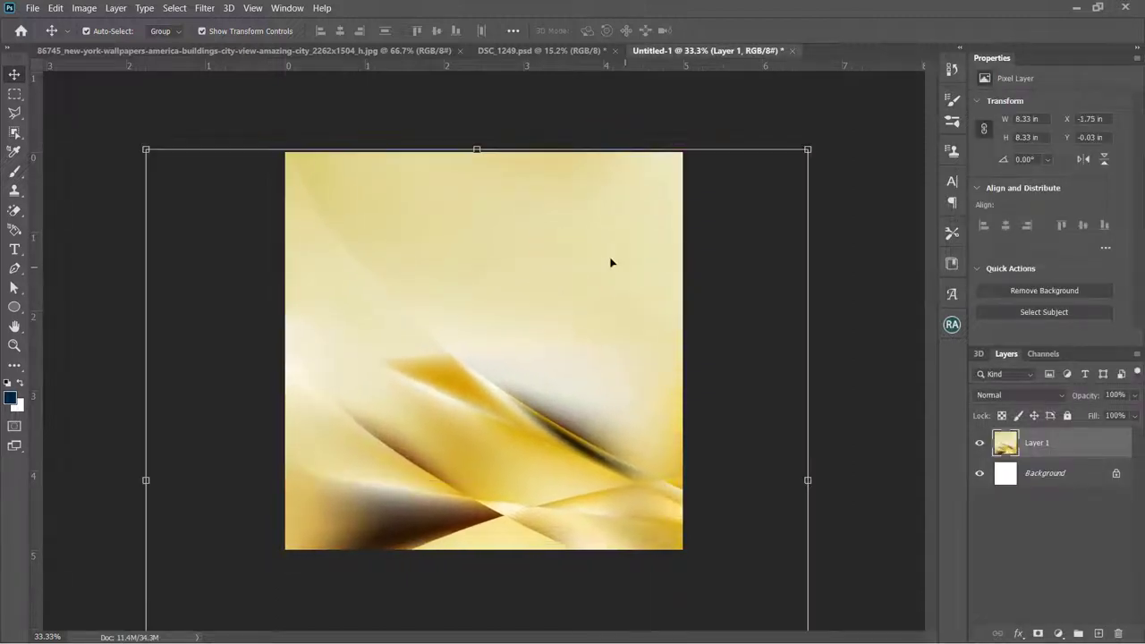
pyautogui.scroll(-1, 642, 259)
pyautogui.scroll(-1, 644, 260)
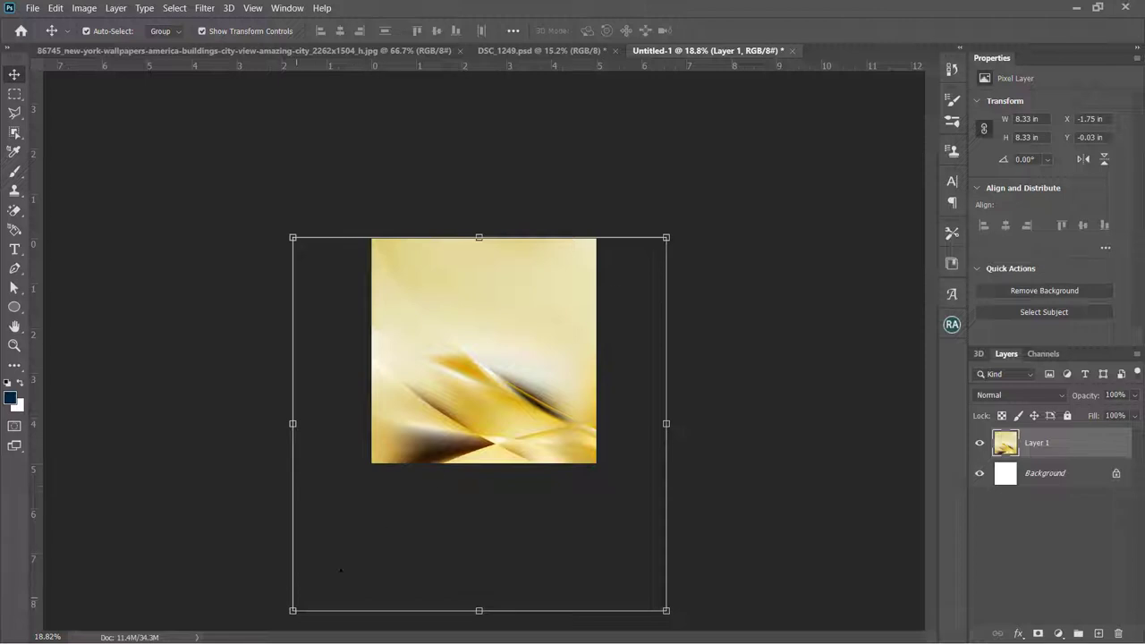
pyautogui.moveTo(294, 611); pyautogui.dragTo(335, 568)
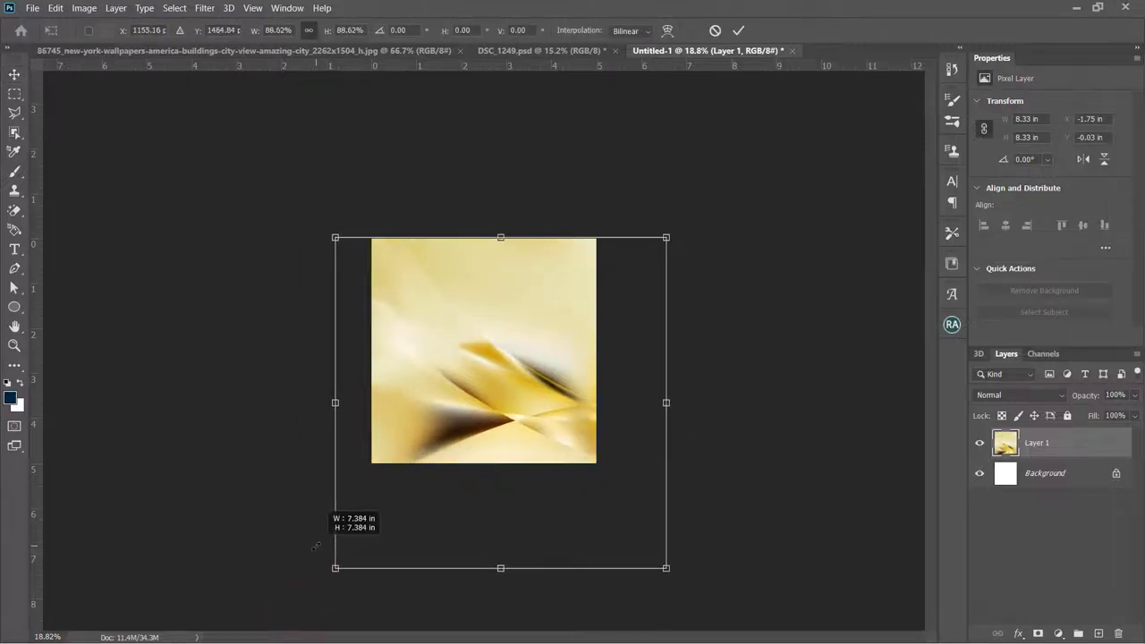
pyautogui.click(738, 32)
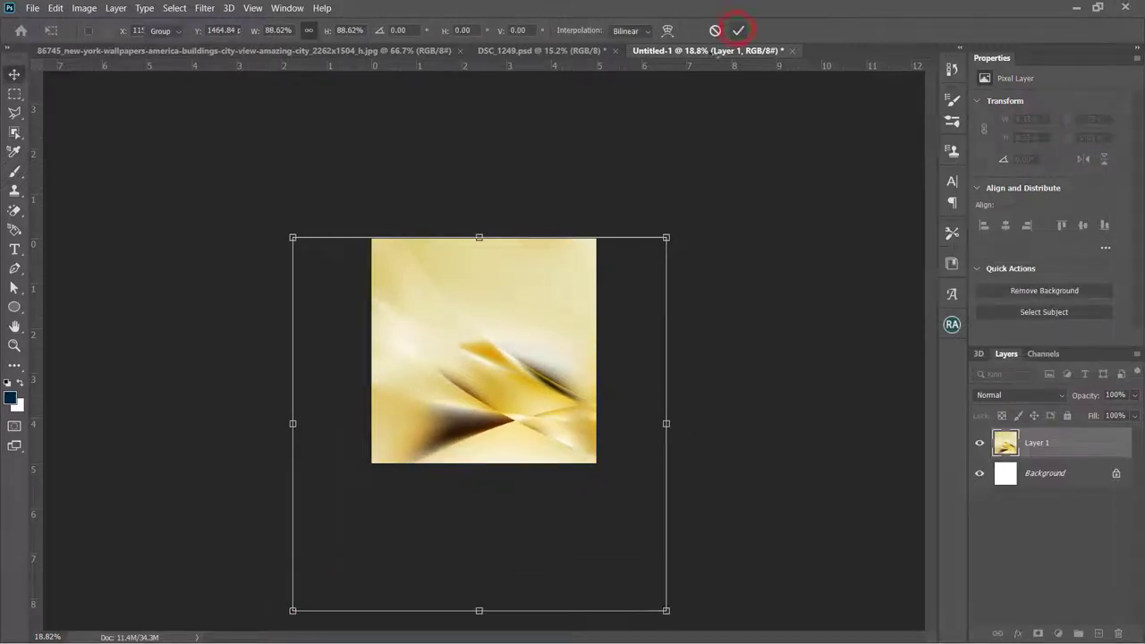
pyautogui.click(513, 297)
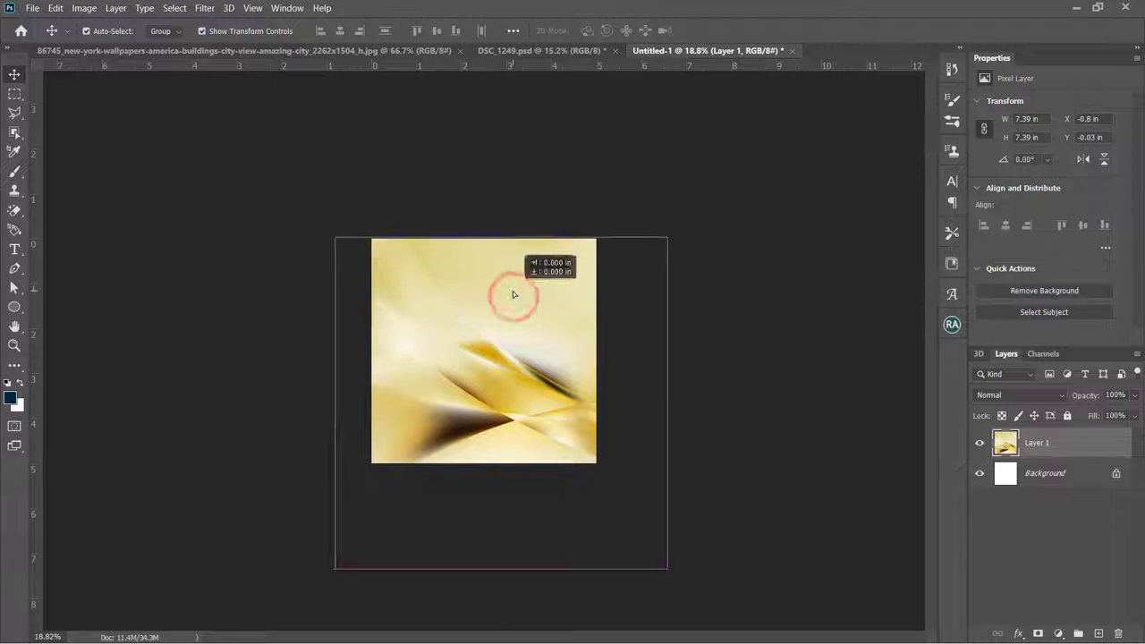
pyautogui.click(204, 8)
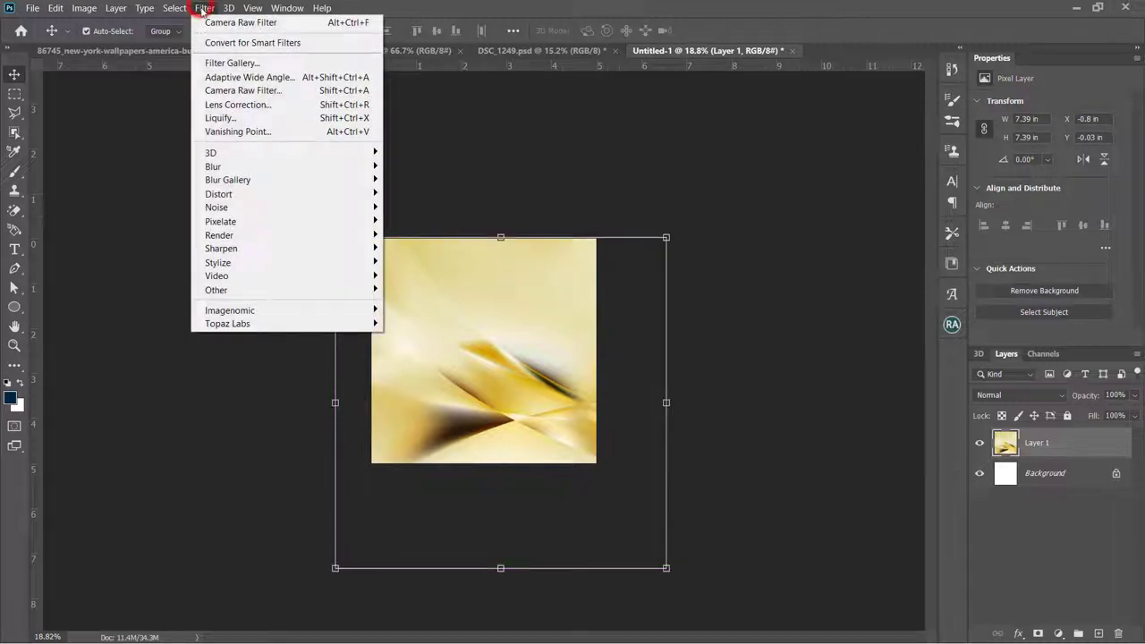
# Step: Apply a Motion Blur with angle 19° and distance 1237 pixels to the gold layer
pyautogui.click(246, 163)
pyautogui.press('Down')
pyautogui.press('Down')
pyautogui.press('Down')
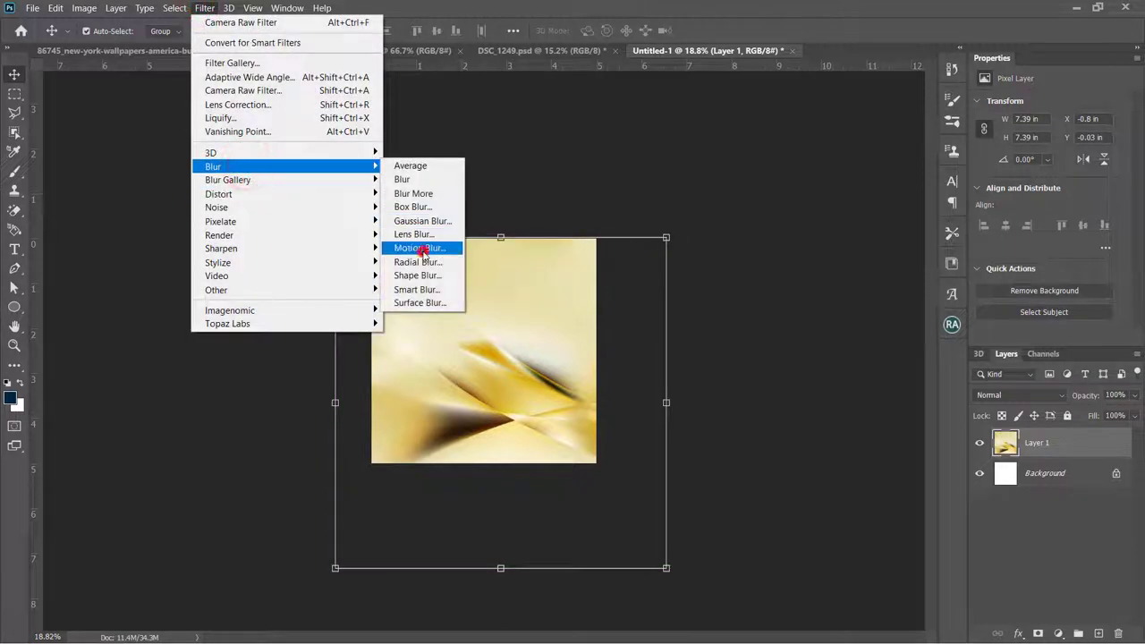
pyautogui.click(424, 250)
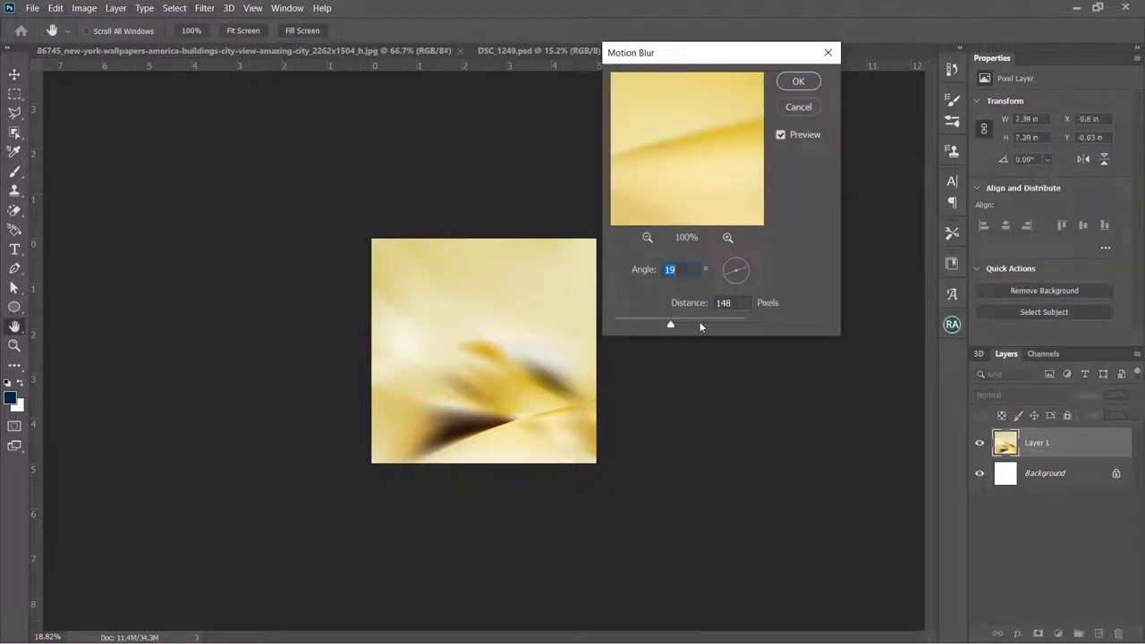
pyautogui.click(699, 324)
pyautogui.click(708, 324)
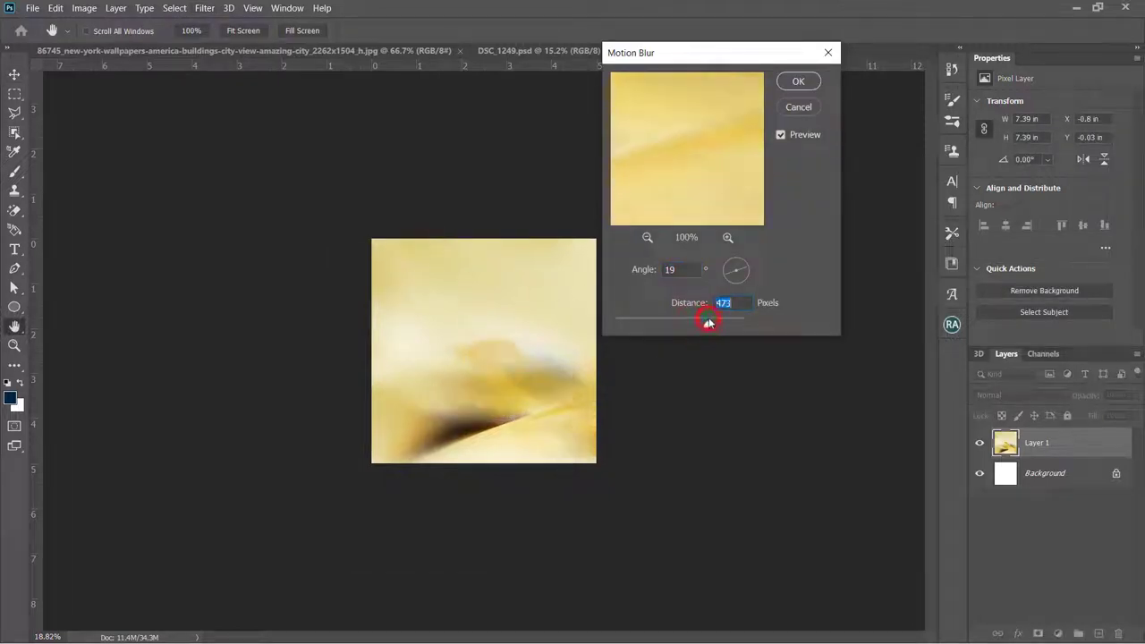
pyautogui.click(718, 323)
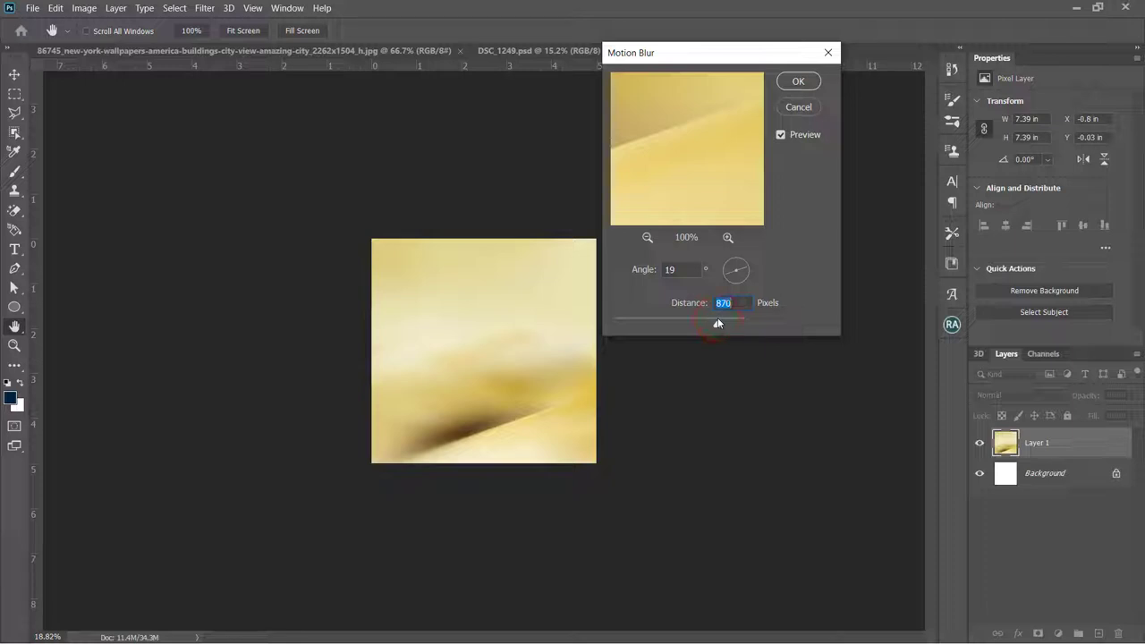
pyautogui.click(726, 324)
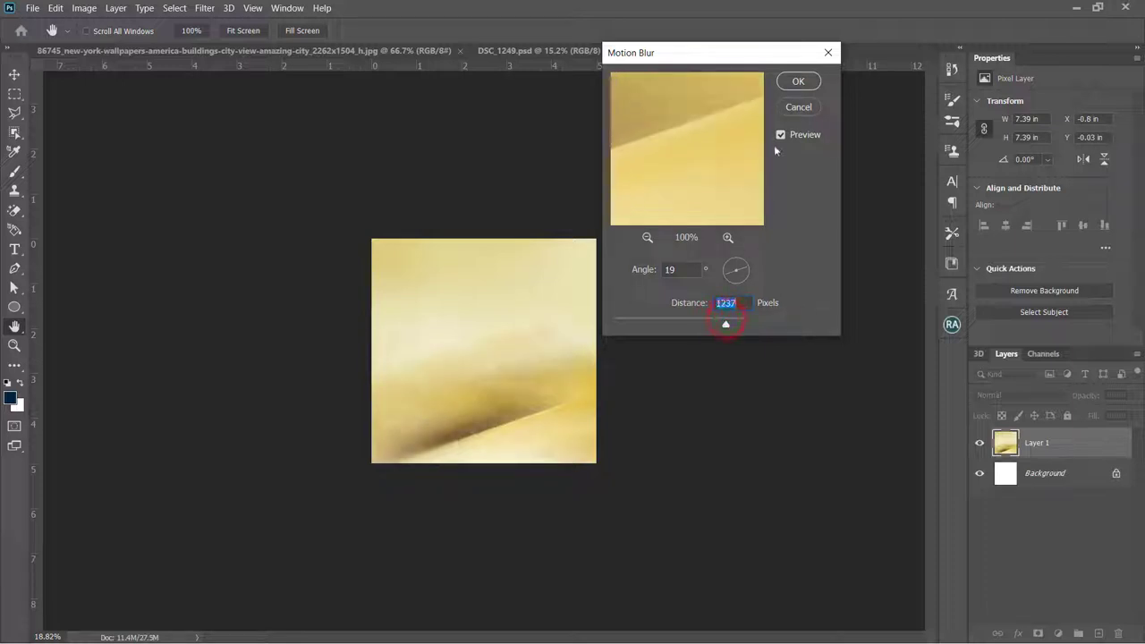
pyautogui.click(796, 82)
pyautogui.press('v')
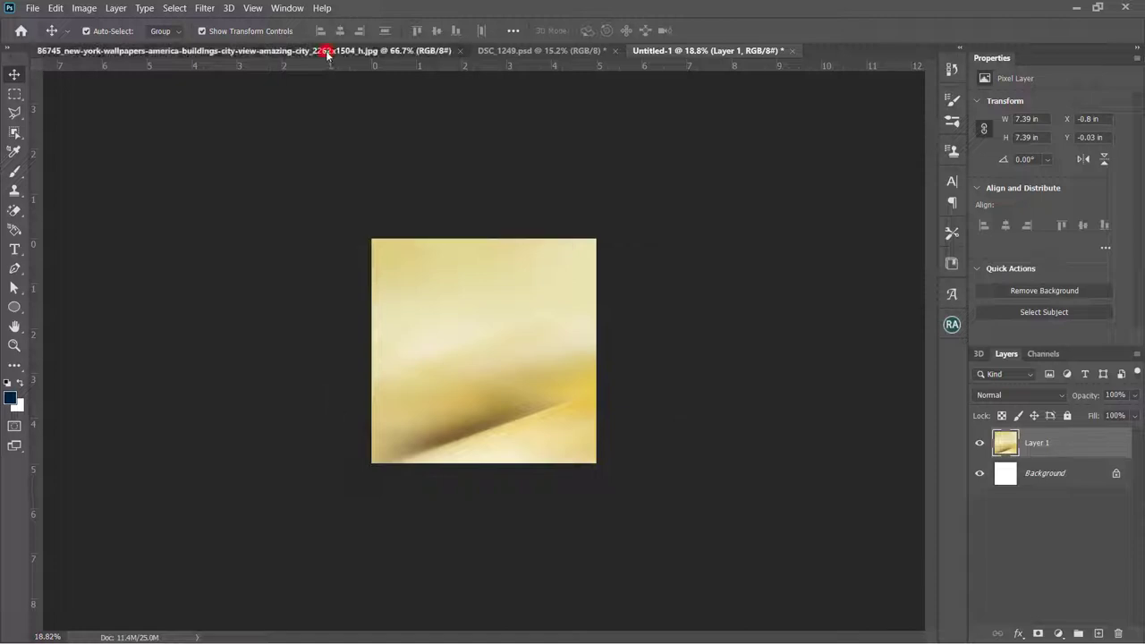
# Step: Copy the New York city photo into the flyer as Layer 2 near the canvas top
pyautogui.moveTo(325, 52)
pyautogui.mouseDown()
pyautogui.moveTo(344, 210)
pyautogui.moveTo(537, 209)
pyautogui.moveTo(696, 166)
pyautogui.mouseUp()
pyautogui.moveTo(799, 338); pyautogui.dragTo(473, 328)
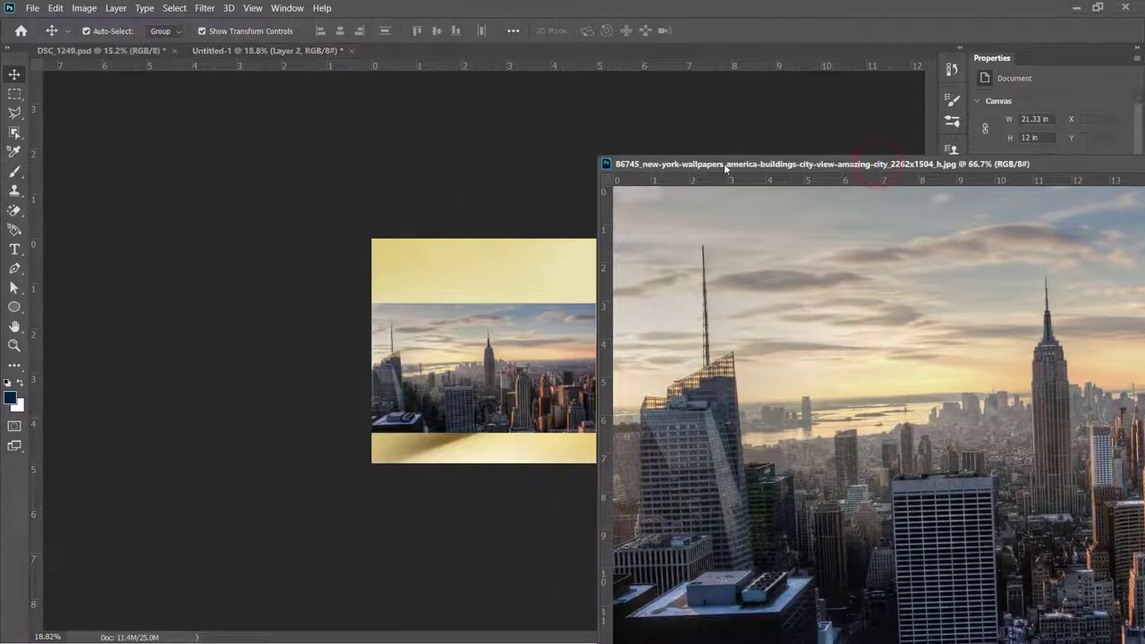
pyautogui.moveTo(724, 162); pyautogui.dragTo(213, 143)
pyautogui.click(907, 142)
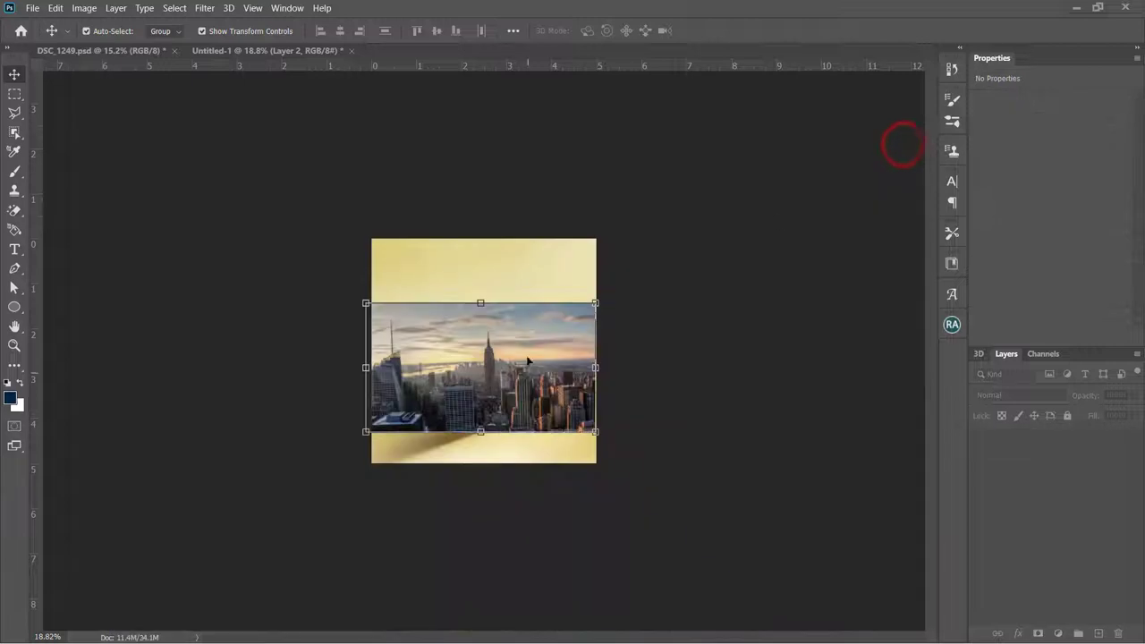
pyautogui.moveTo(524, 378); pyautogui.dragTo(537, 315)
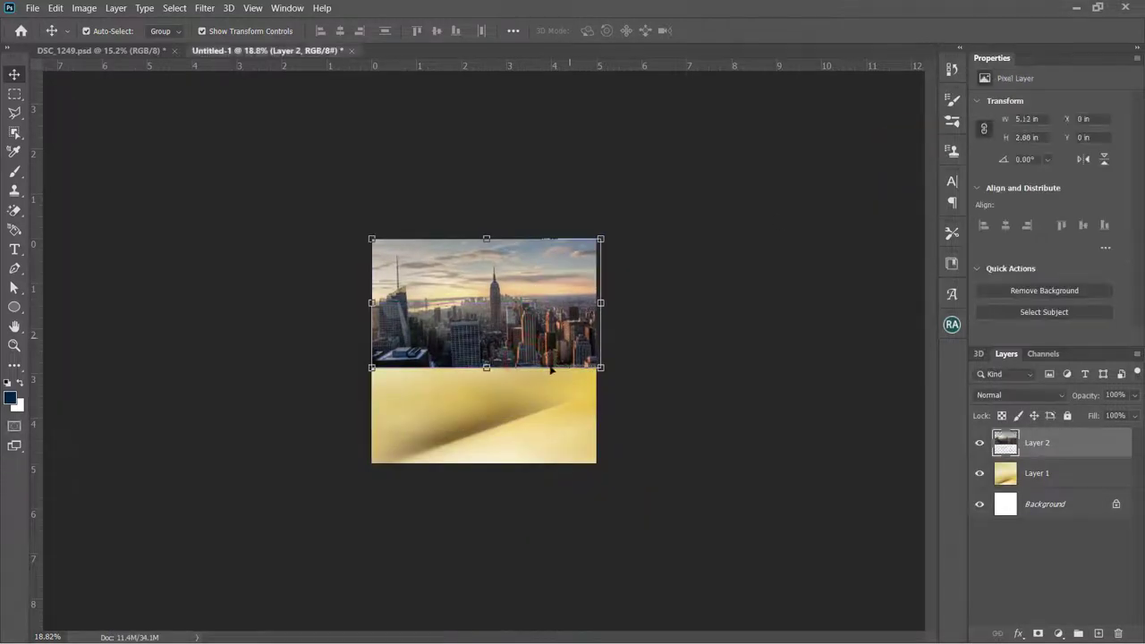
# Step: Flip the city layer vertically and enlarge it to about 8.73 × 4.92 inches
pyautogui.hotkey('ctrl', 't')
pyautogui.rightClick(560, 339)
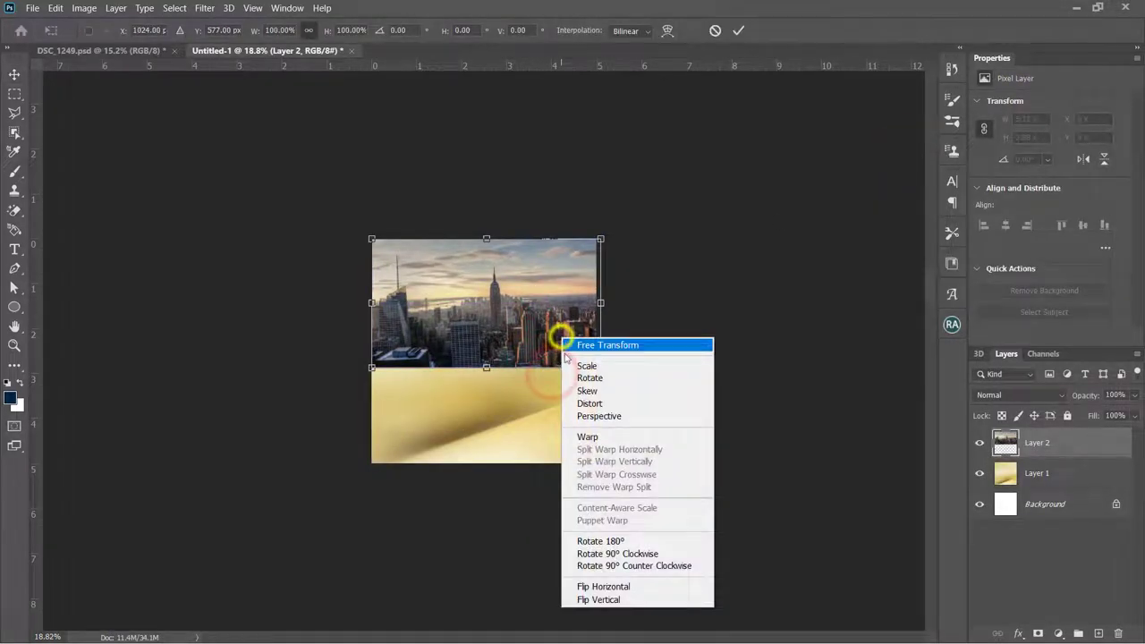
pyautogui.click(597, 599)
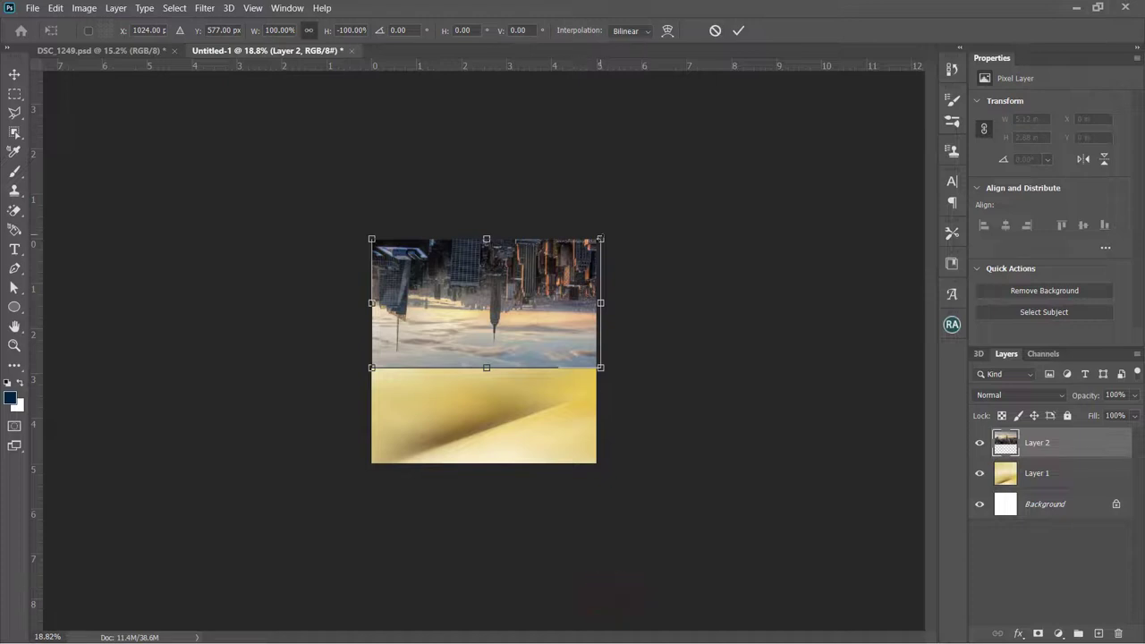
pyautogui.moveTo(600, 239); pyautogui.dragTo(658, 207)
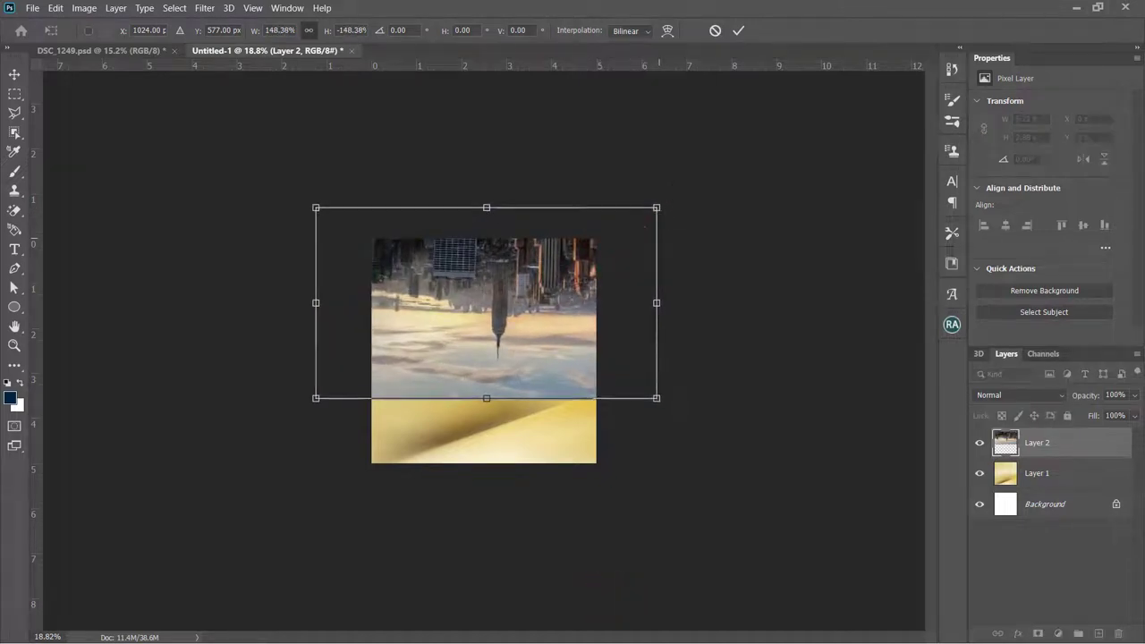
pyautogui.moveTo(581, 246); pyautogui.dragTo(582, 222)
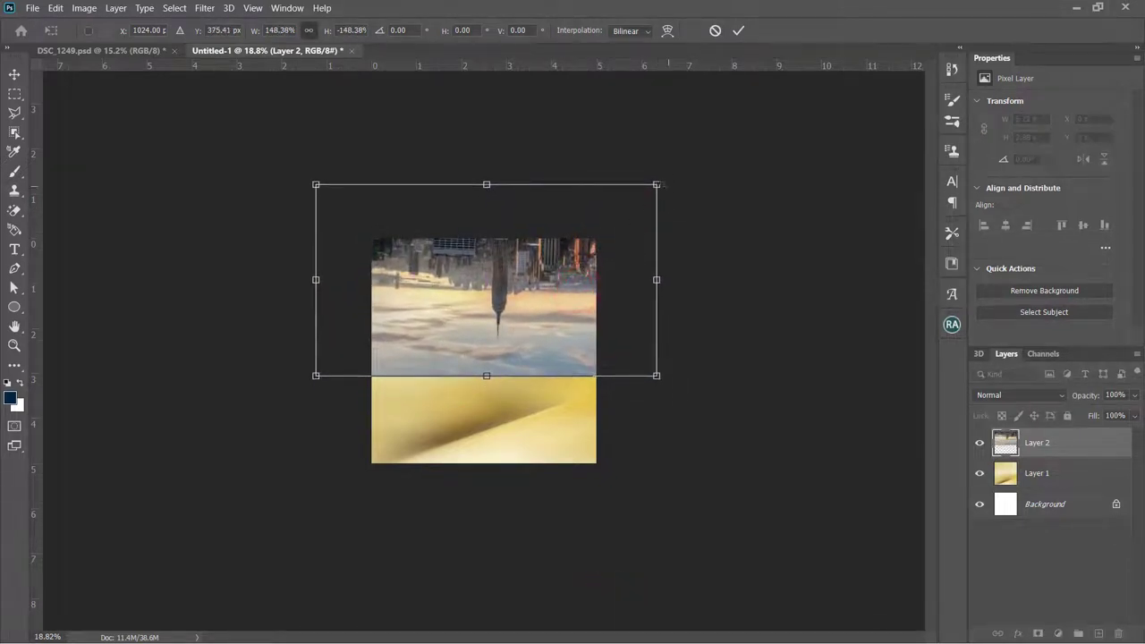
pyautogui.moveTo(660, 185); pyautogui.dragTo(684, 169)
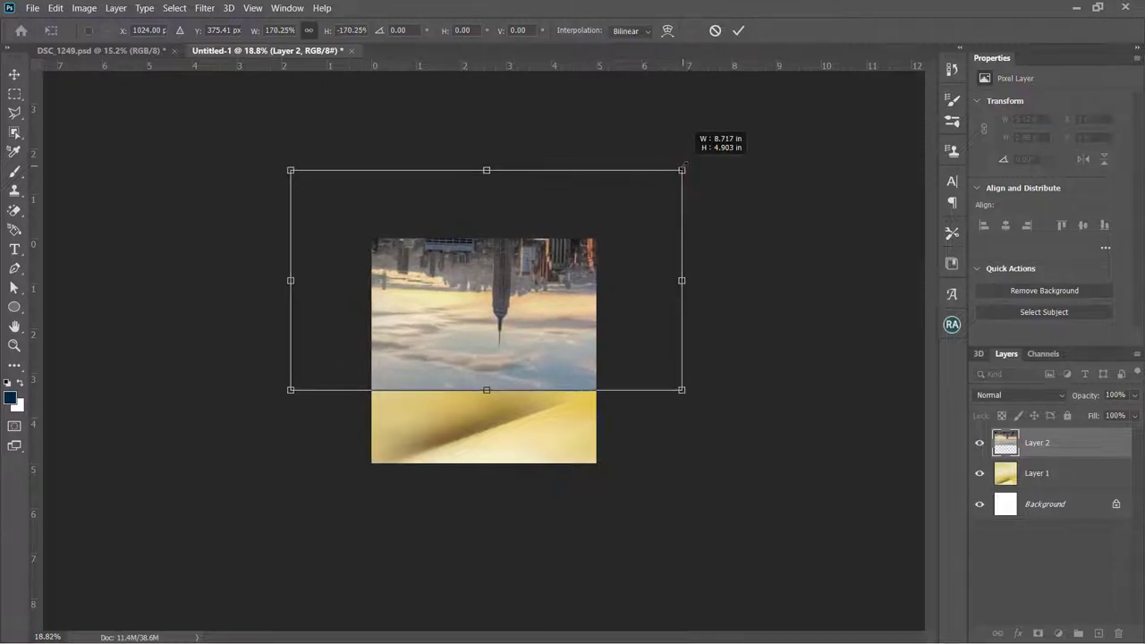
pyautogui.click(736, 31)
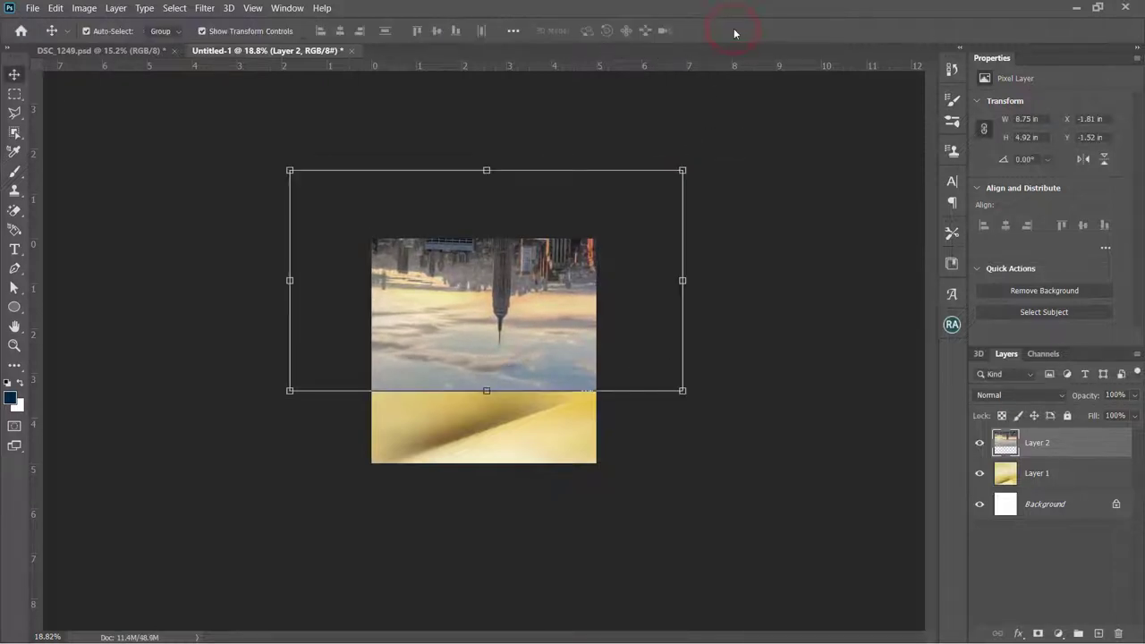
# Step: Add a mask to Layer 2 and paint black across its bottom edge with a large brush
pyautogui.click(1037, 633)
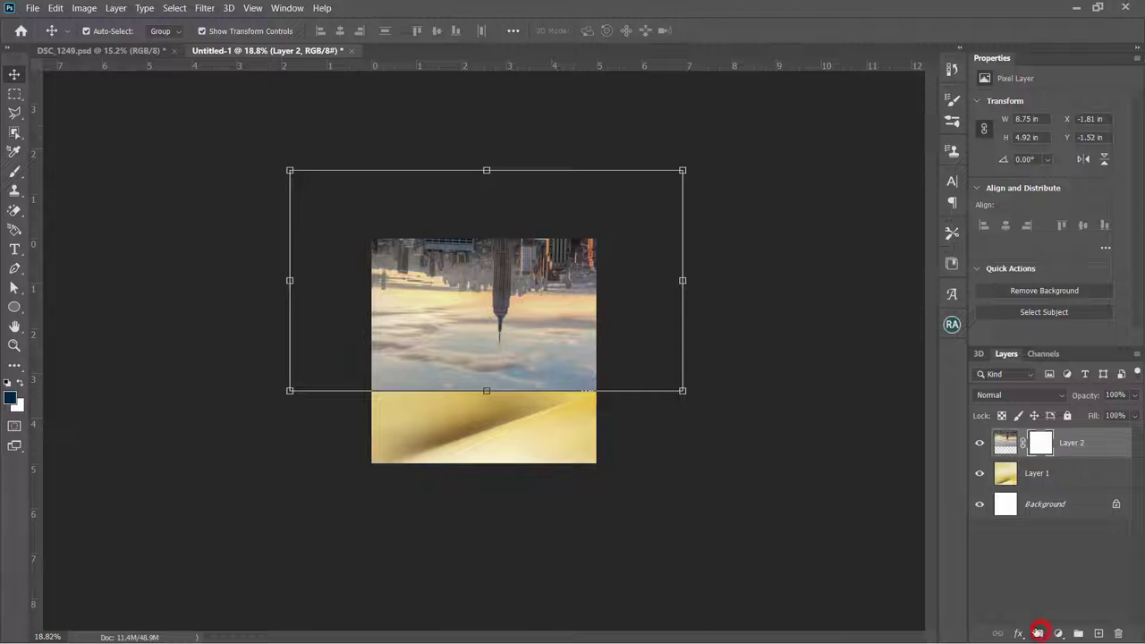
pyautogui.press('b')
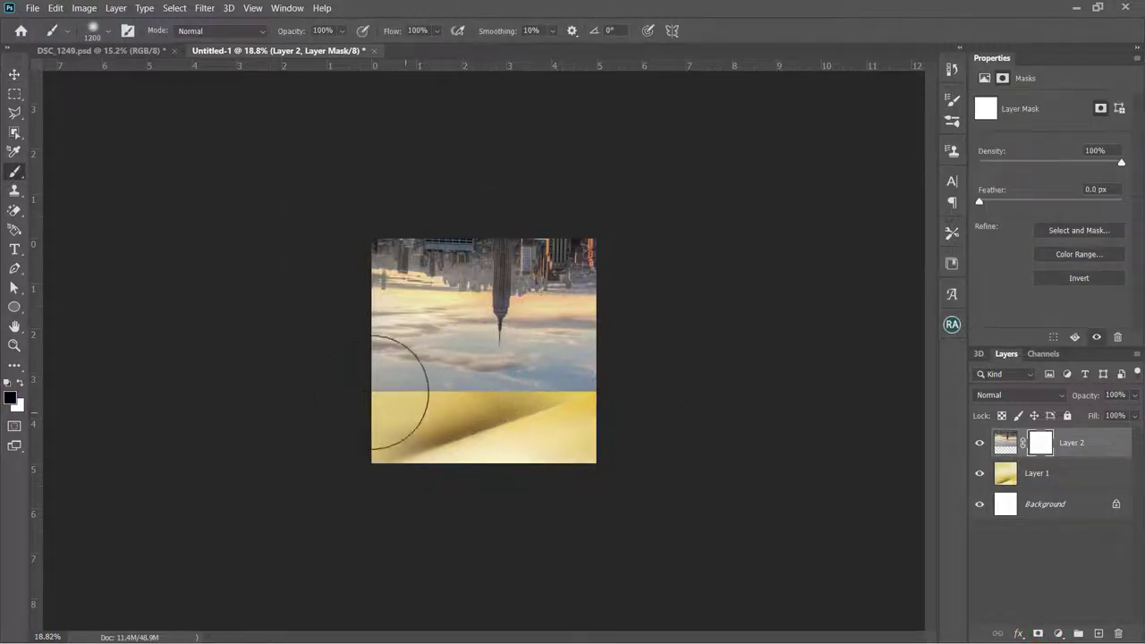
pyautogui.press('[')
pyautogui.press('[')
pyautogui.press('[')
pyautogui.moveTo(365, 394); pyautogui.dragTo(662, 389)
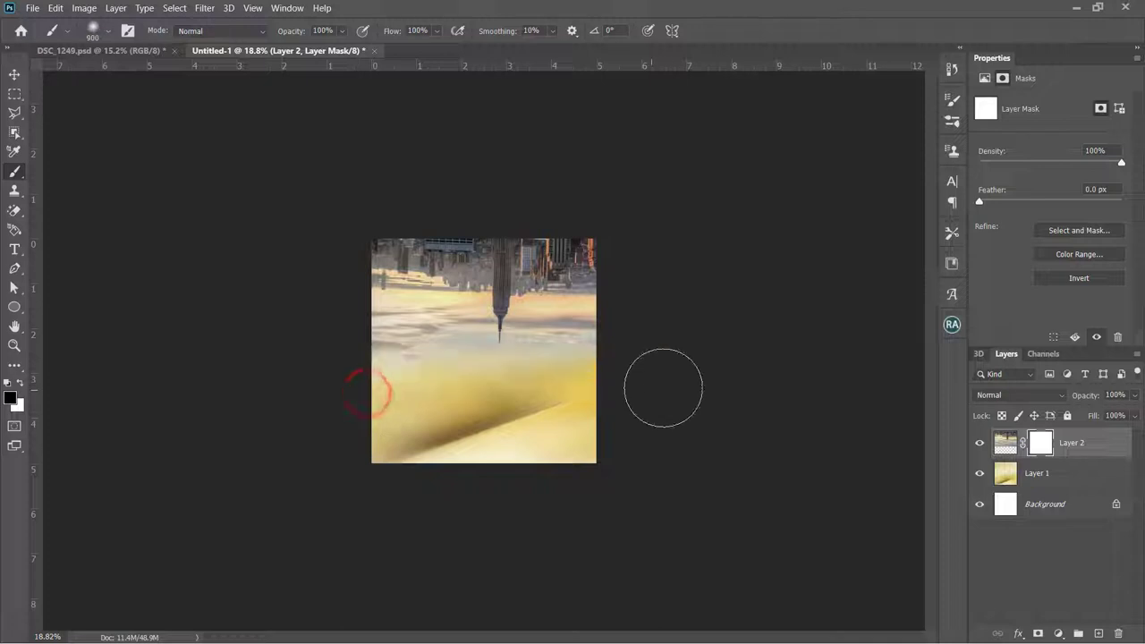
pyautogui.click(14, 73)
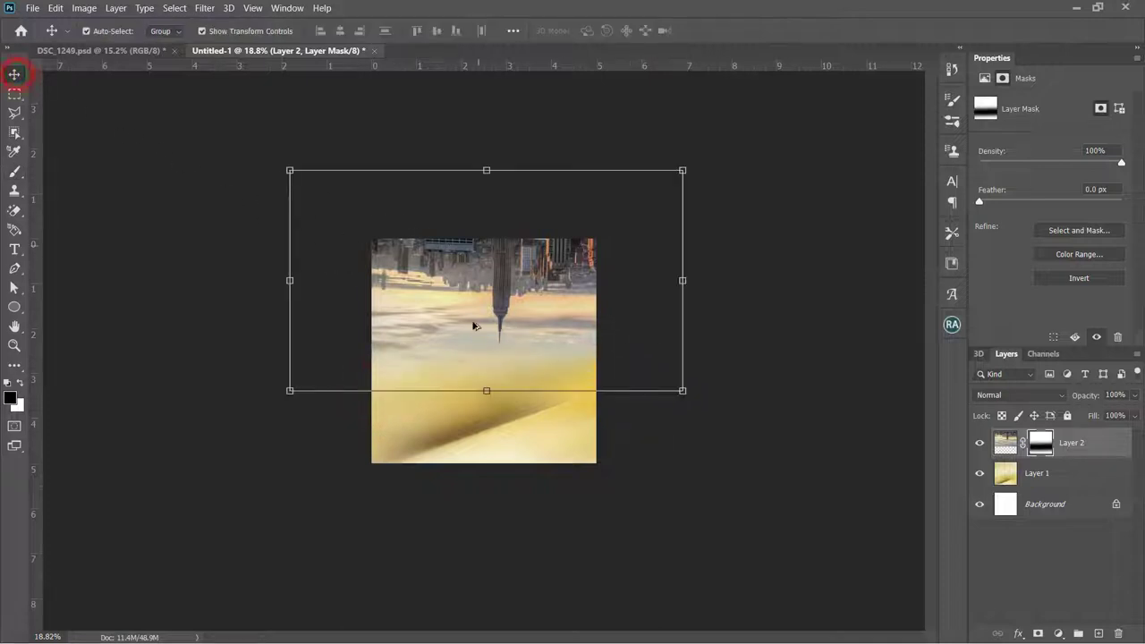
pyautogui.scroll(3, 475, 326)
pyautogui.scroll(1, 474, 326)
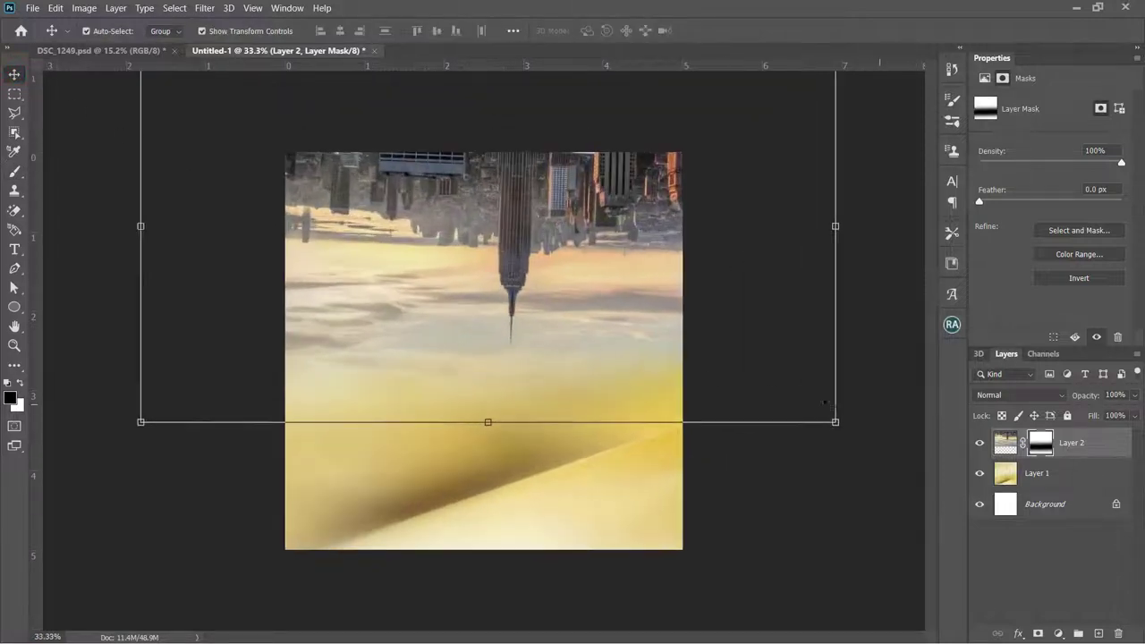
# Step: Preview blend modes on the skyline layer, then set it to Hard Light at 34% opacity
pyautogui.click(1004, 439)
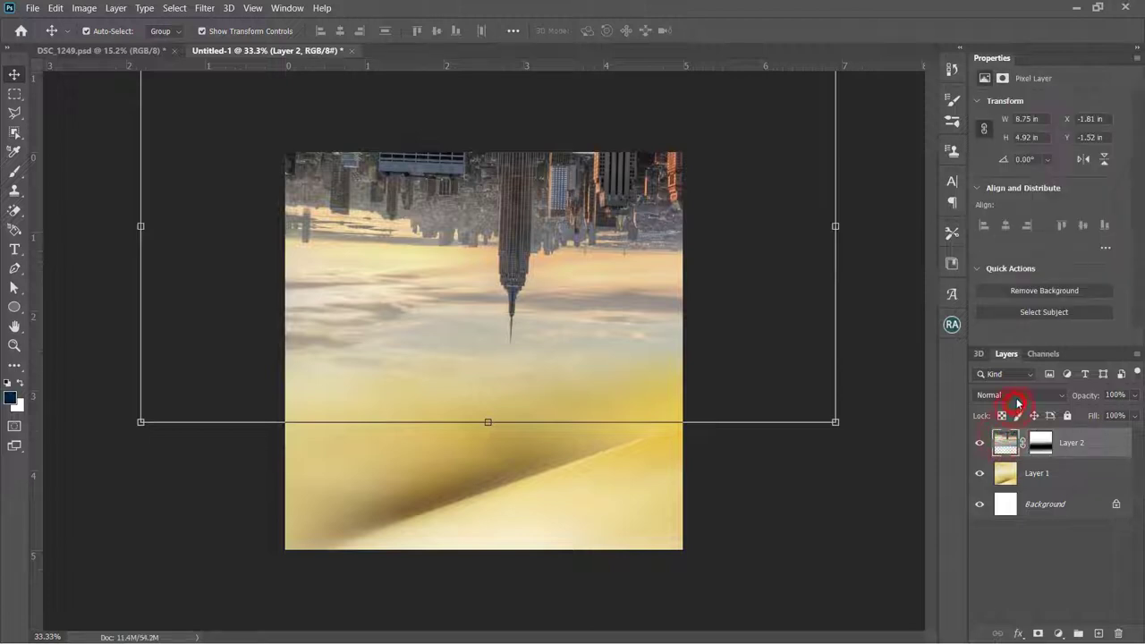
pyautogui.click(1017, 402)
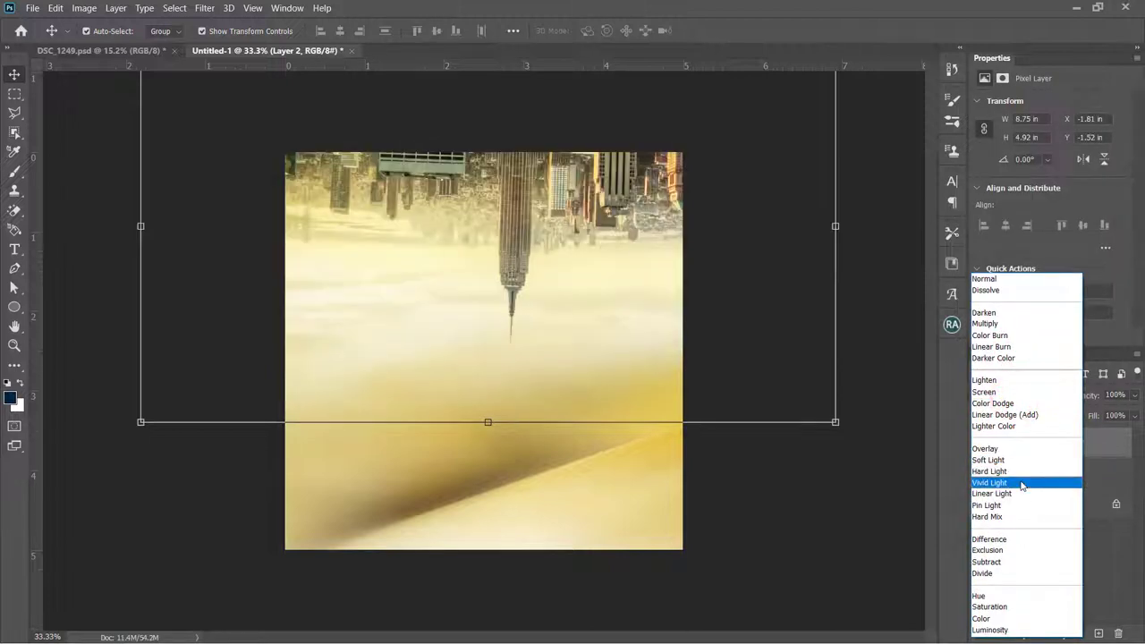
pyautogui.press('Up')
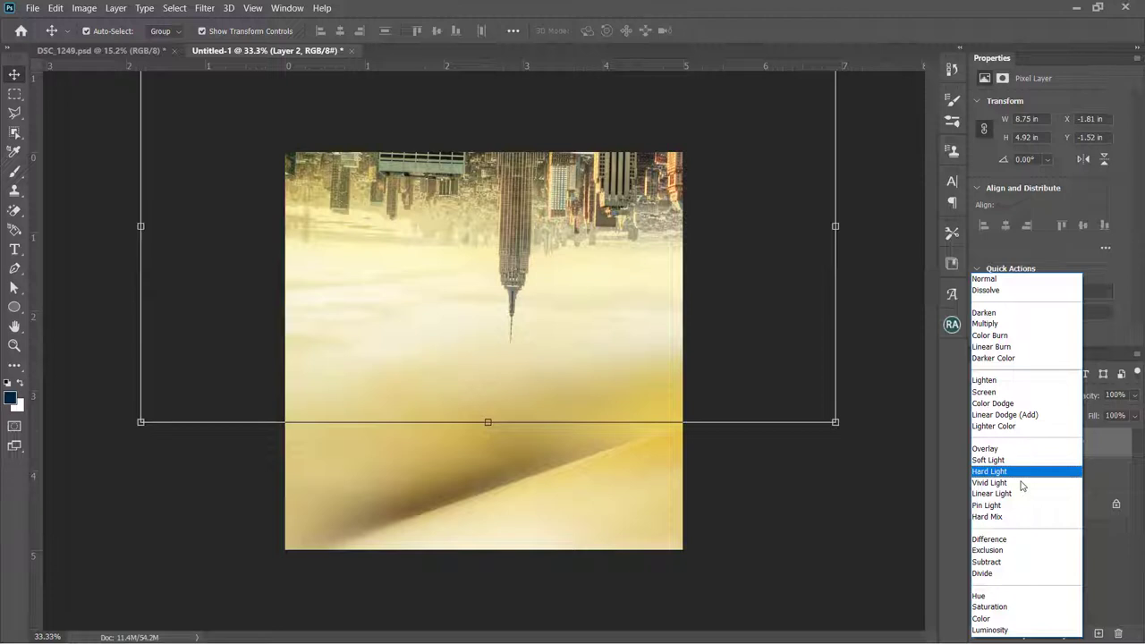
pyautogui.press('Up')
pyautogui.press('Up')
pyautogui.press('Down')
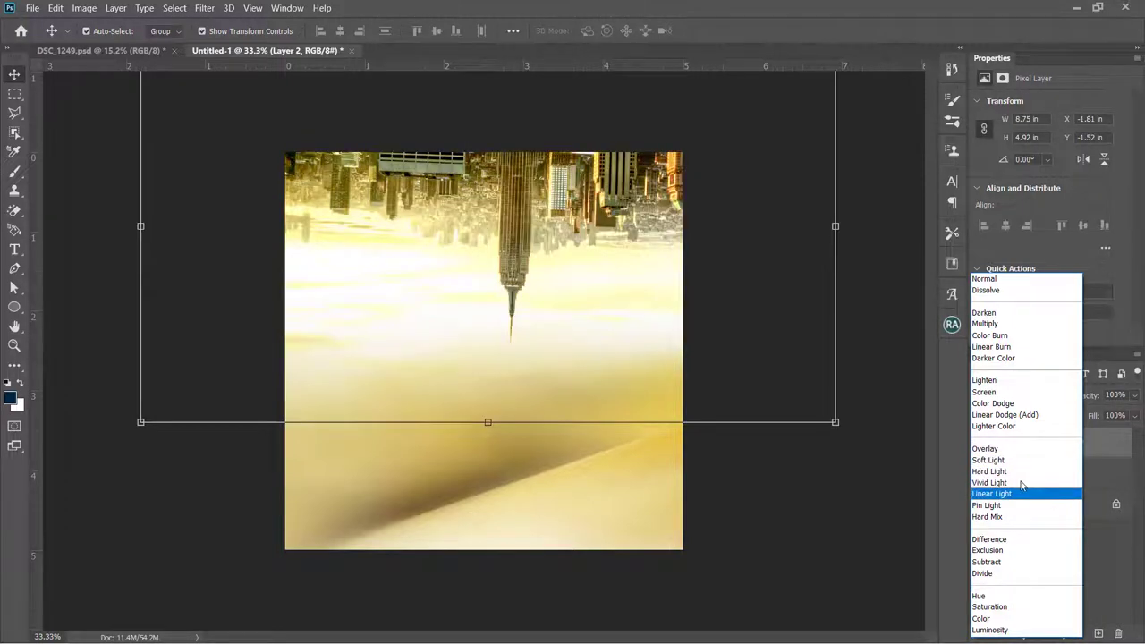
pyautogui.press('Down')
pyautogui.press('Up')
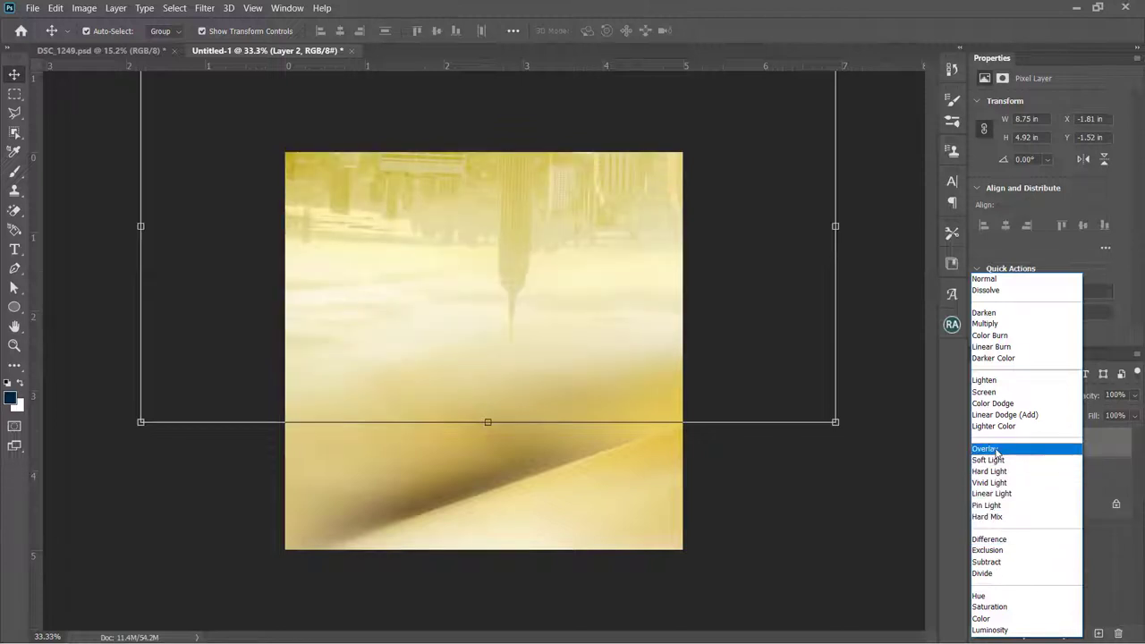
pyautogui.press('Down')
pyautogui.press('Down')
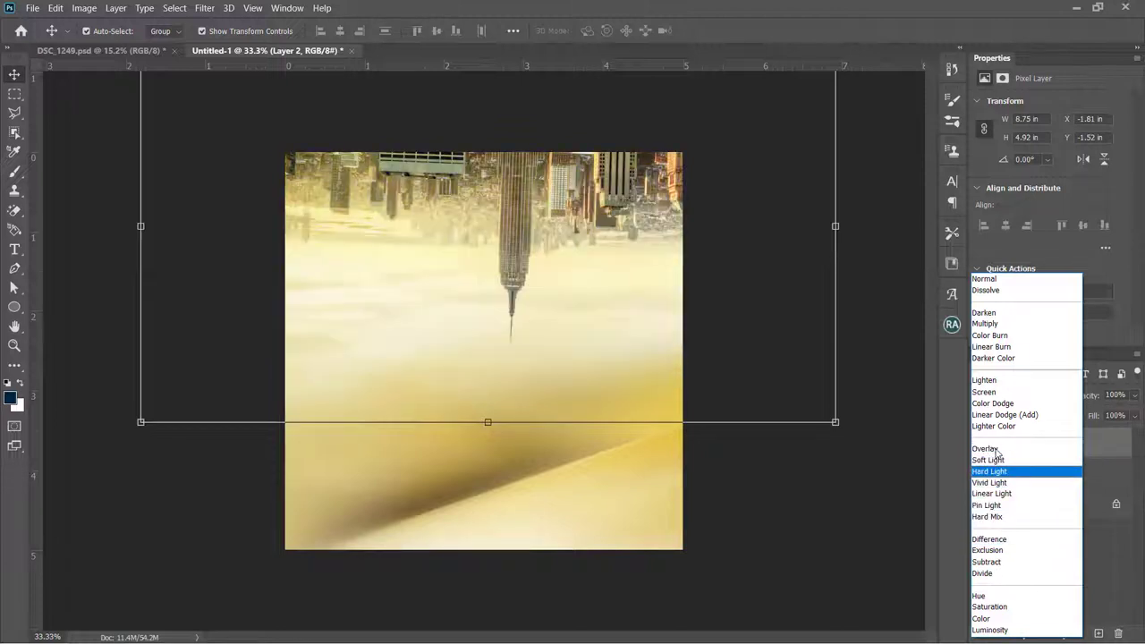
pyautogui.click(999, 471)
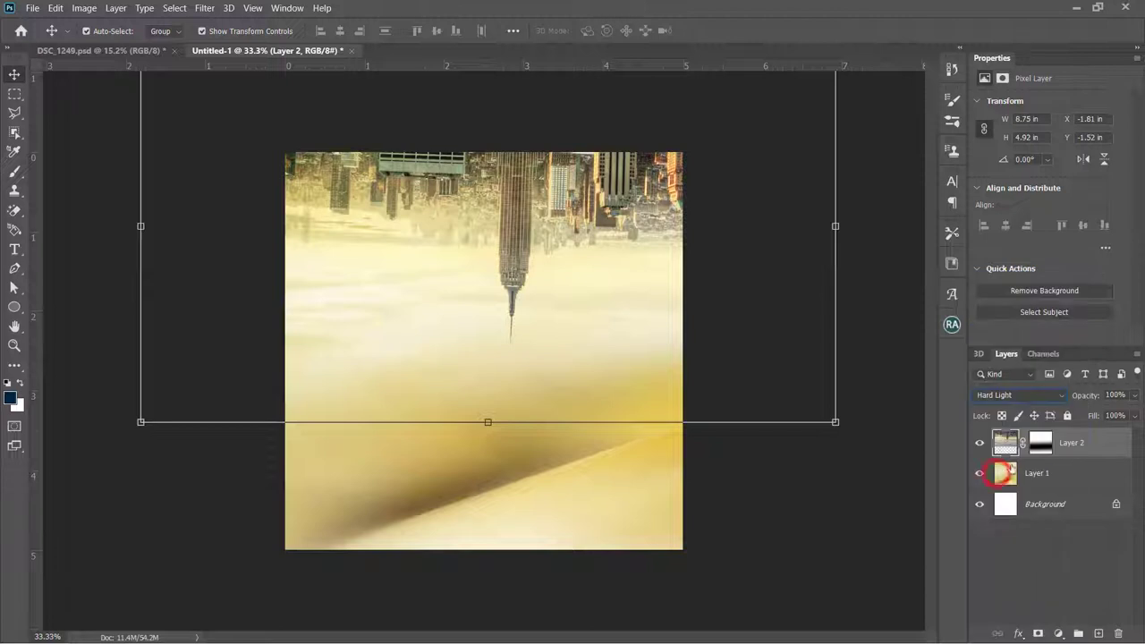
pyautogui.click(1135, 395)
pyautogui.moveTo(1133, 412); pyautogui.dragTo(1085, 416)
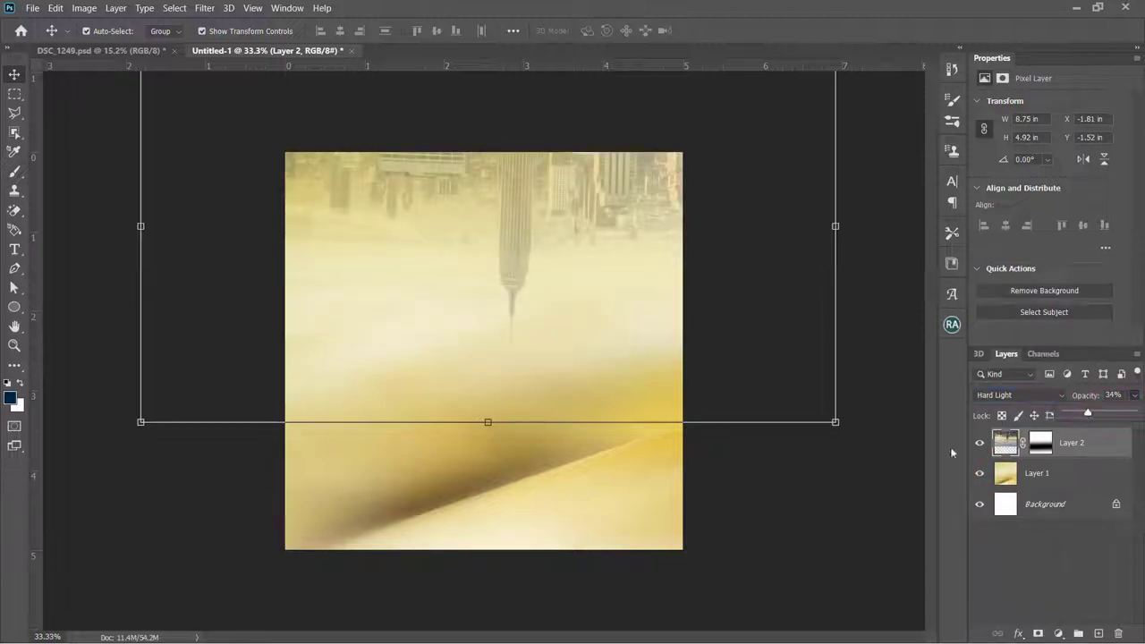
pyautogui.click(773, 490)
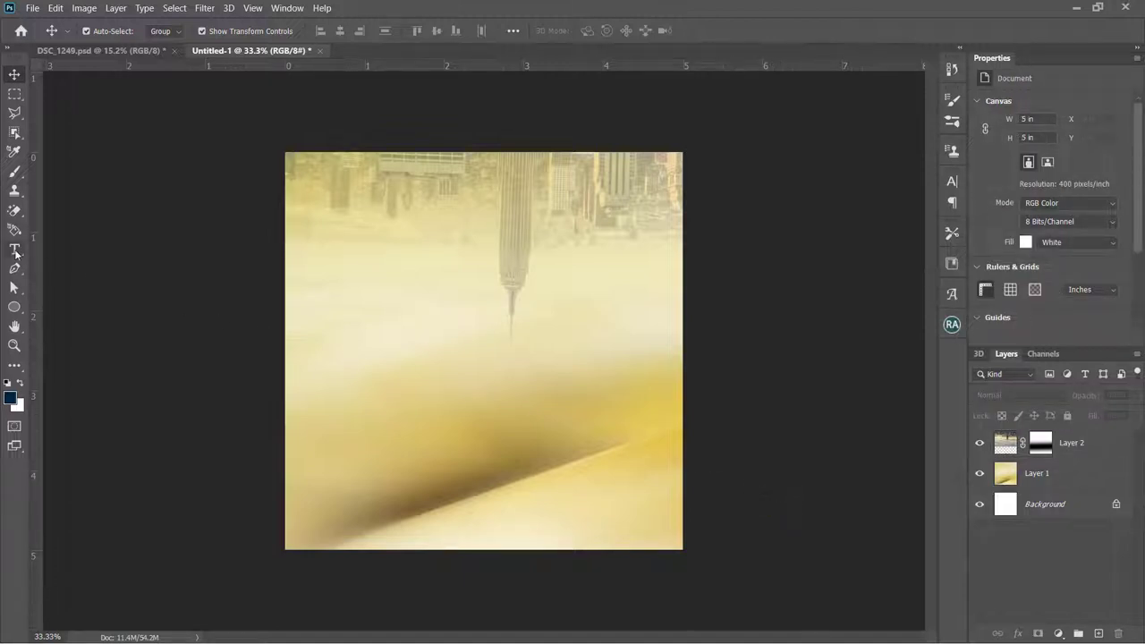
# Step: Type the three-line headline 'PRAYER FEAST INTERNATIONAL MOVEMENT' in navy Axiforma Heavy near the top left
pyautogui.click(16, 251)
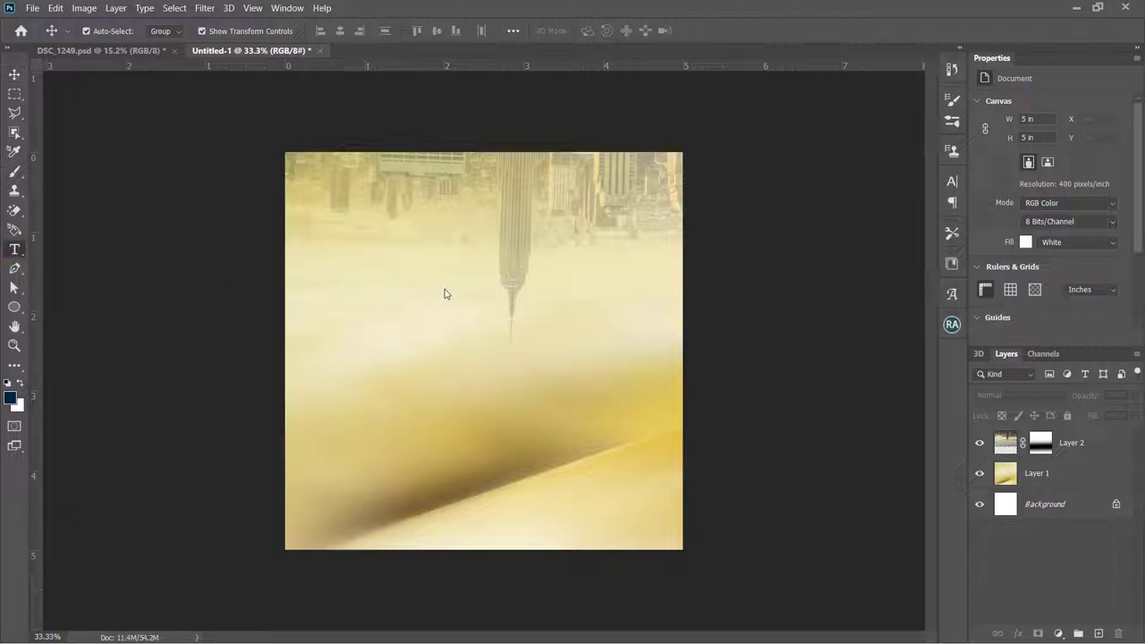
pyautogui.click(346, 250)
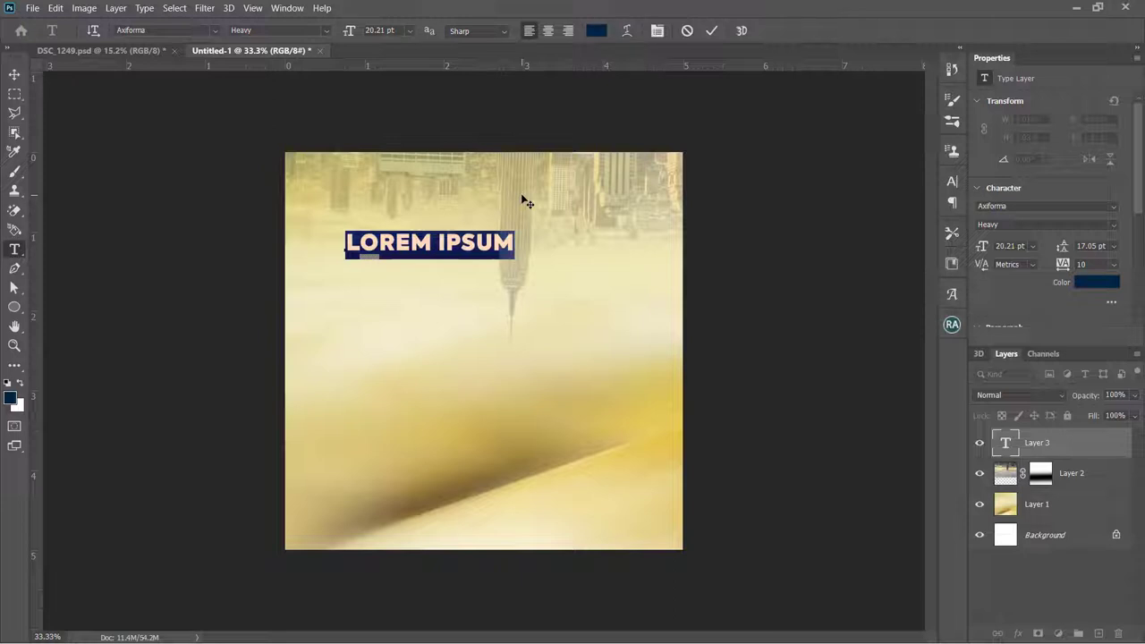
pyautogui.write('PRAYE')
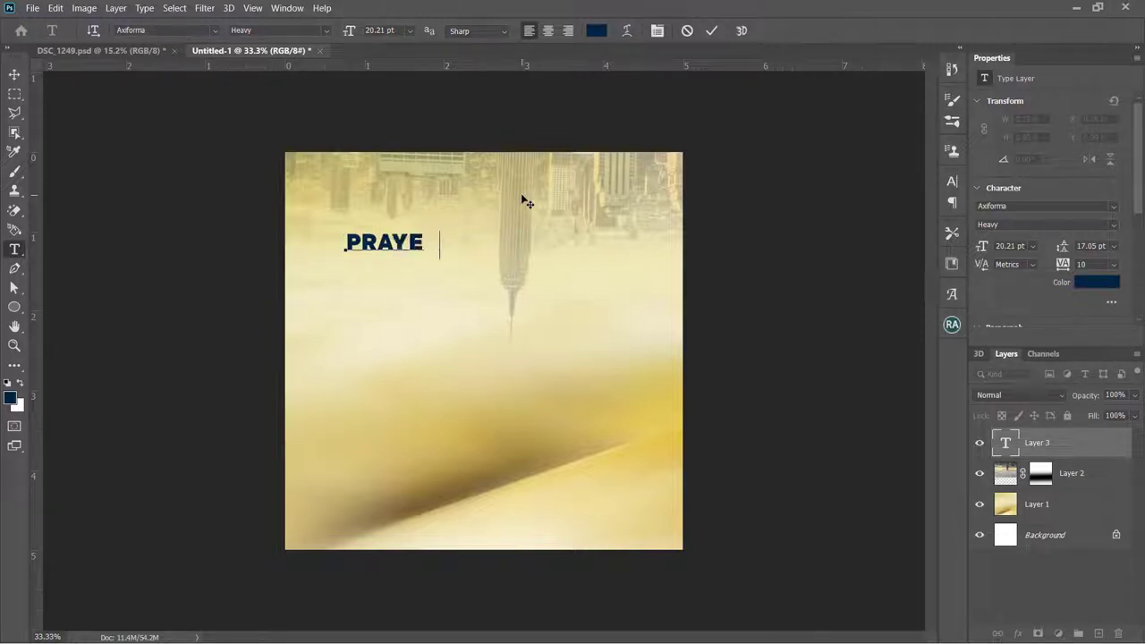
pyautogui.write('R F')
pyautogui.write('EAS')
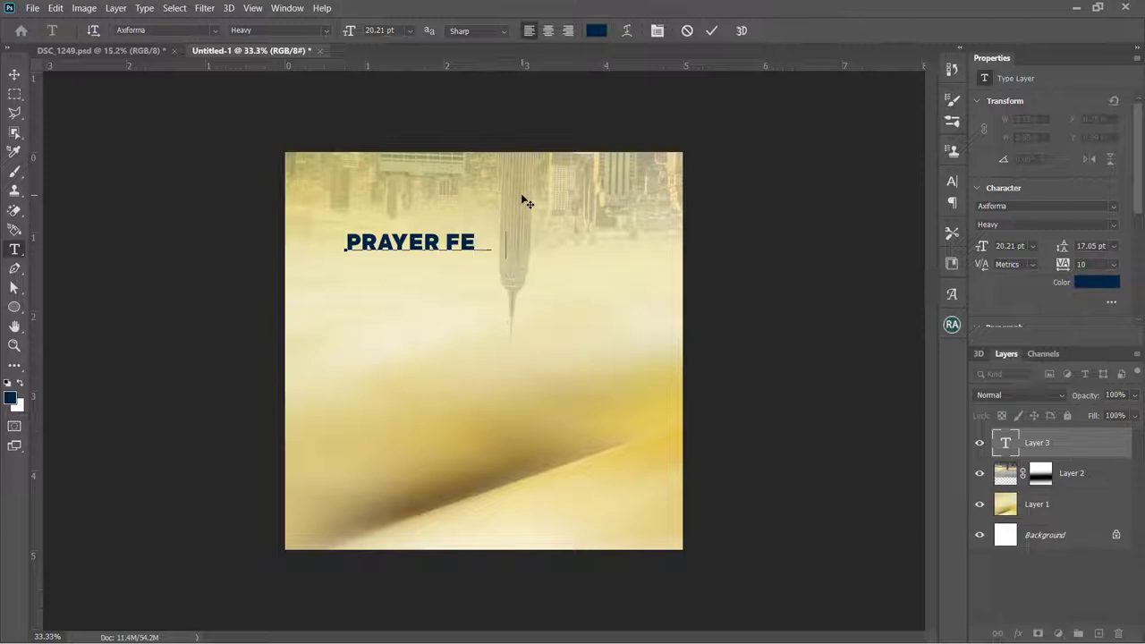
pyautogui.write('T I')
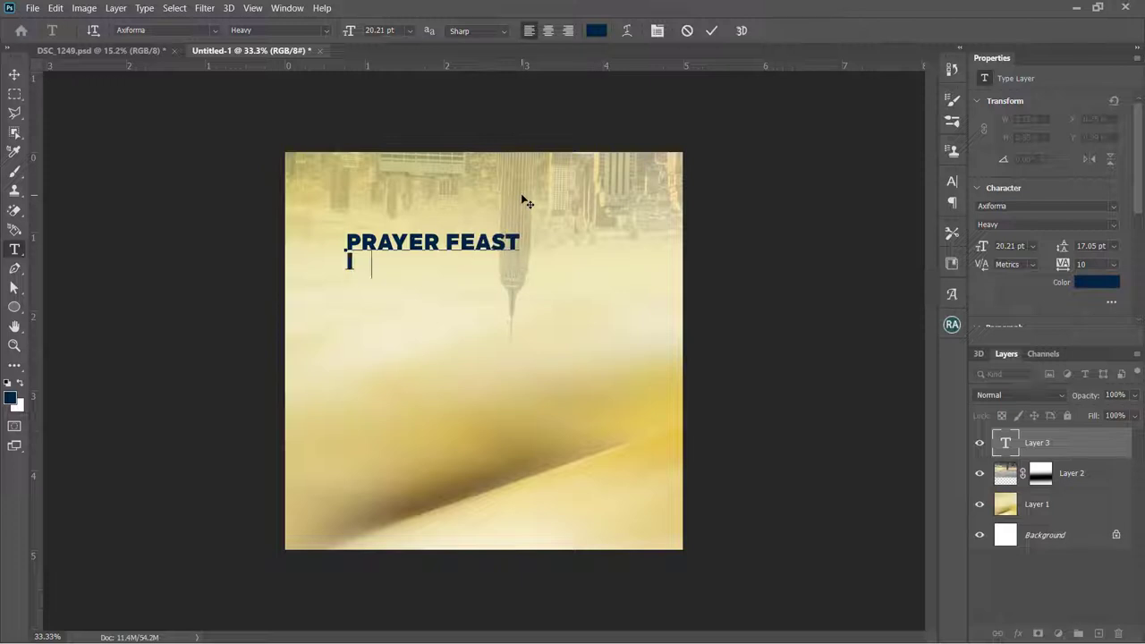
pyautogui.write('NTERNA')
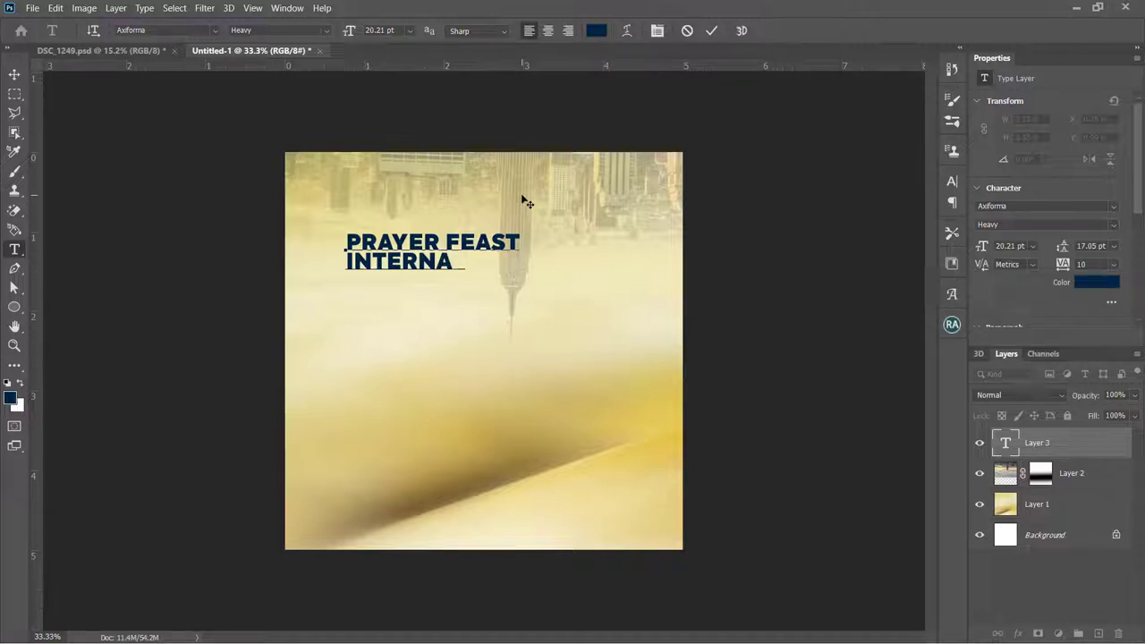
pyautogui.write('TION')
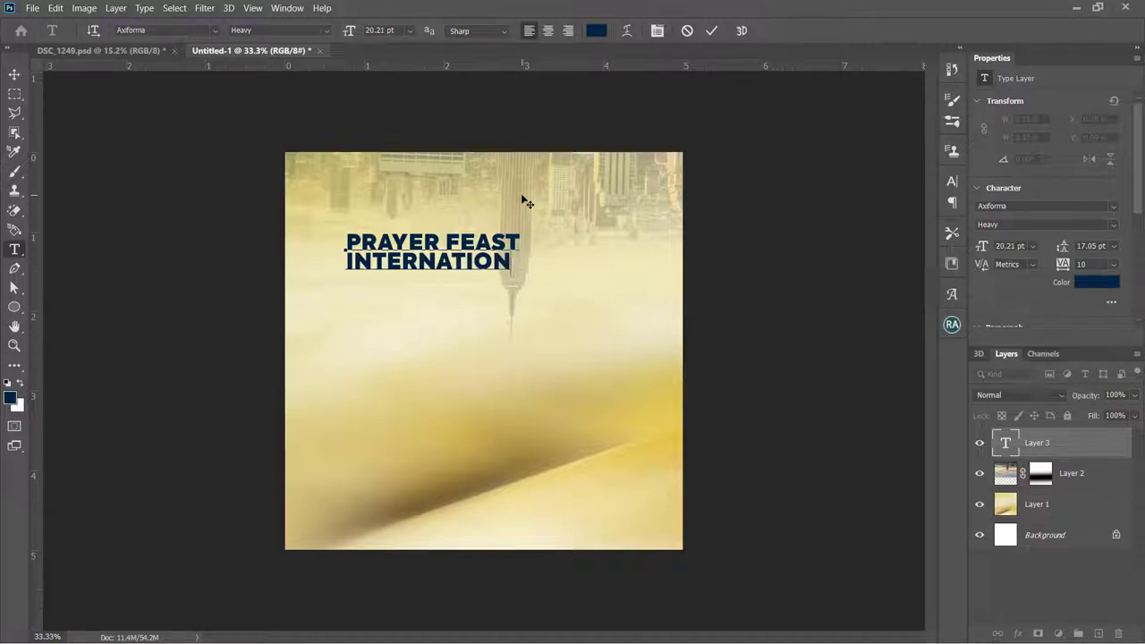
pyautogui.write('A')
pyautogui.write('AL ')
pyautogui.write('MOV')
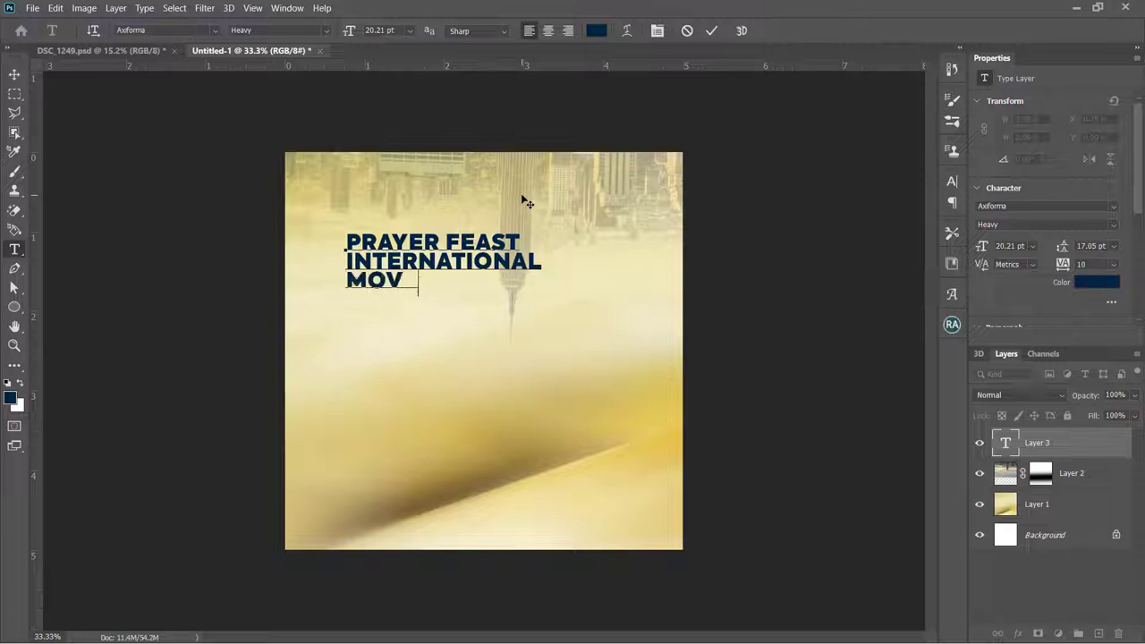
pyautogui.write('EMENT')
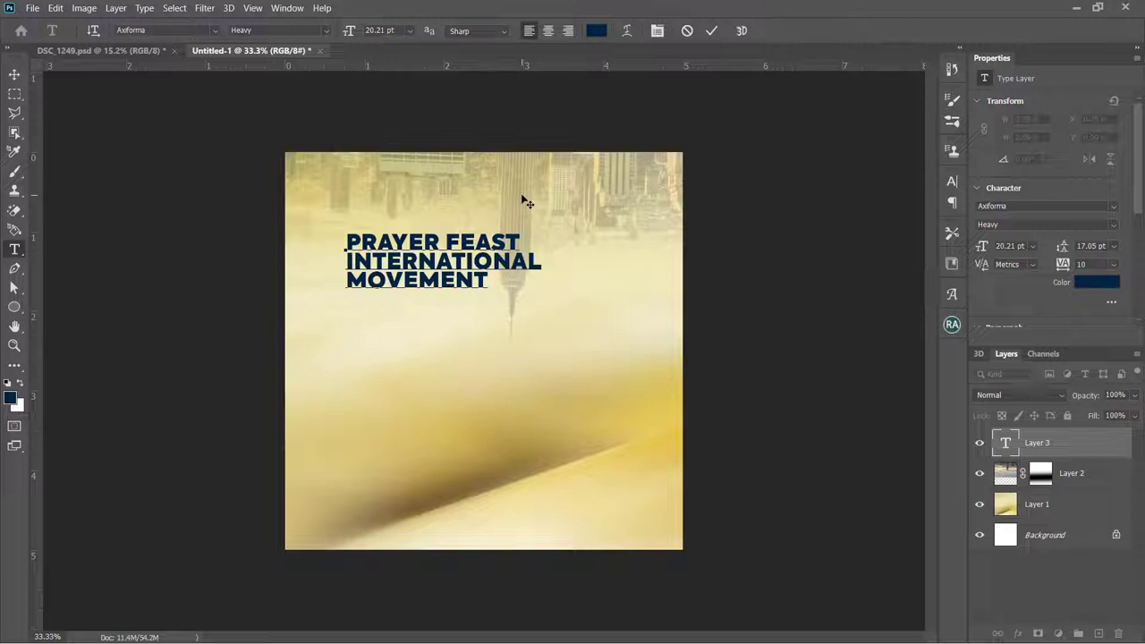
pyautogui.click(712, 30)
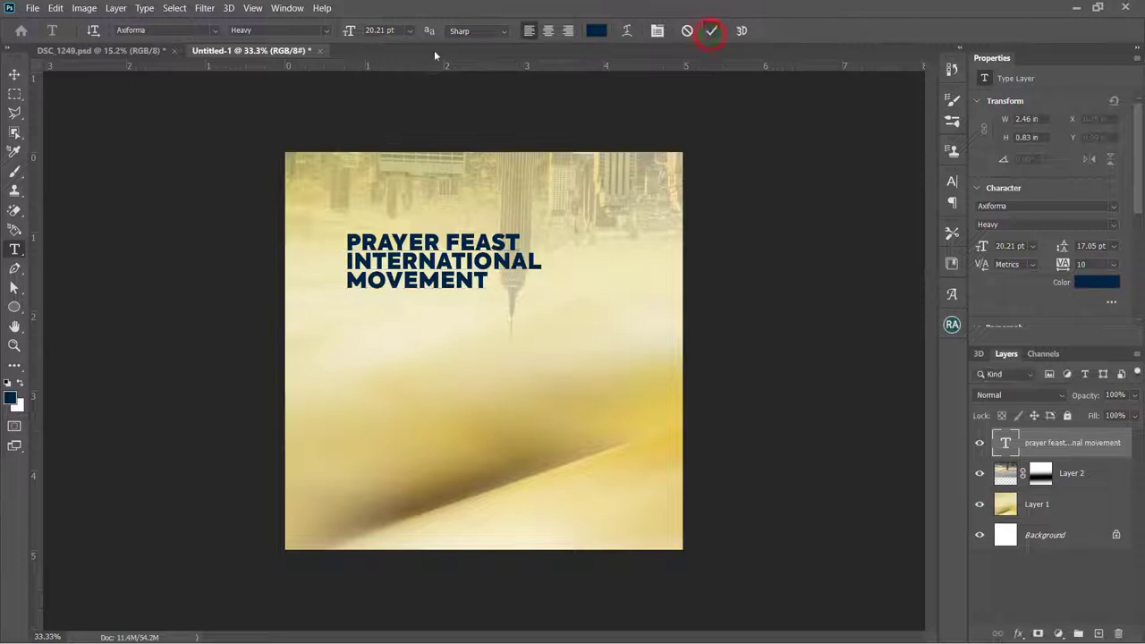
pyautogui.click(14, 76)
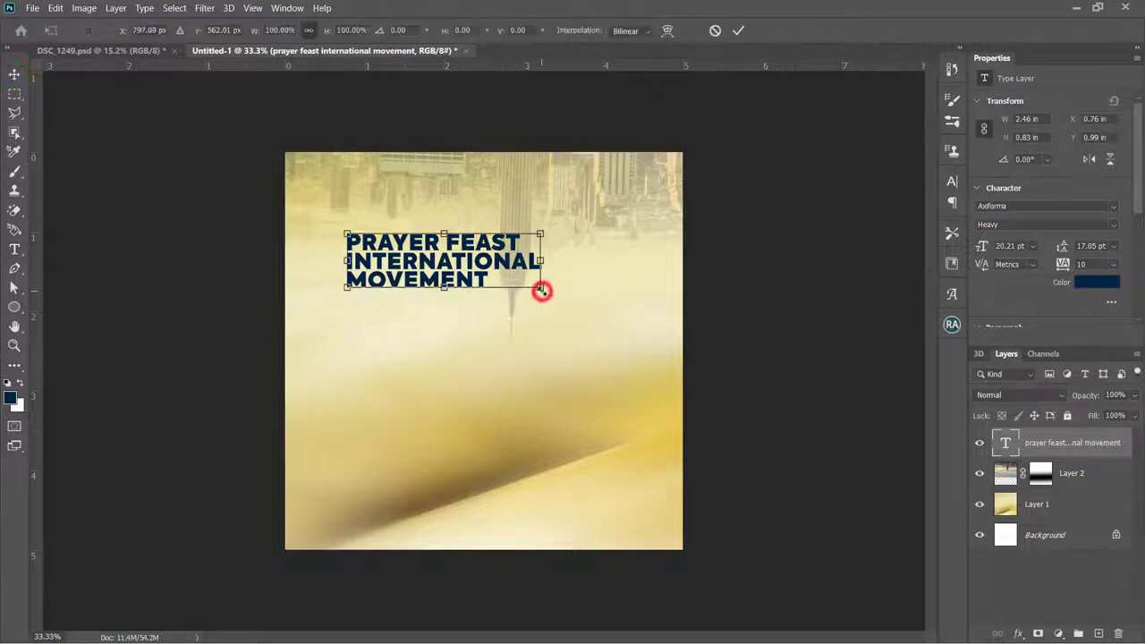
# Step: Resize the headline block and add a vertical guide at x 0.718 in
pyautogui.moveTo(541, 290)
pyautogui.mouseDown()
pyautogui.moveTo(463, 264)
pyautogui.moveTo(429, 271)
pyautogui.moveTo(403, 238)
pyautogui.moveTo(400, 256)
pyautogui.mouseUp()
pyautogui.click(740, 32)
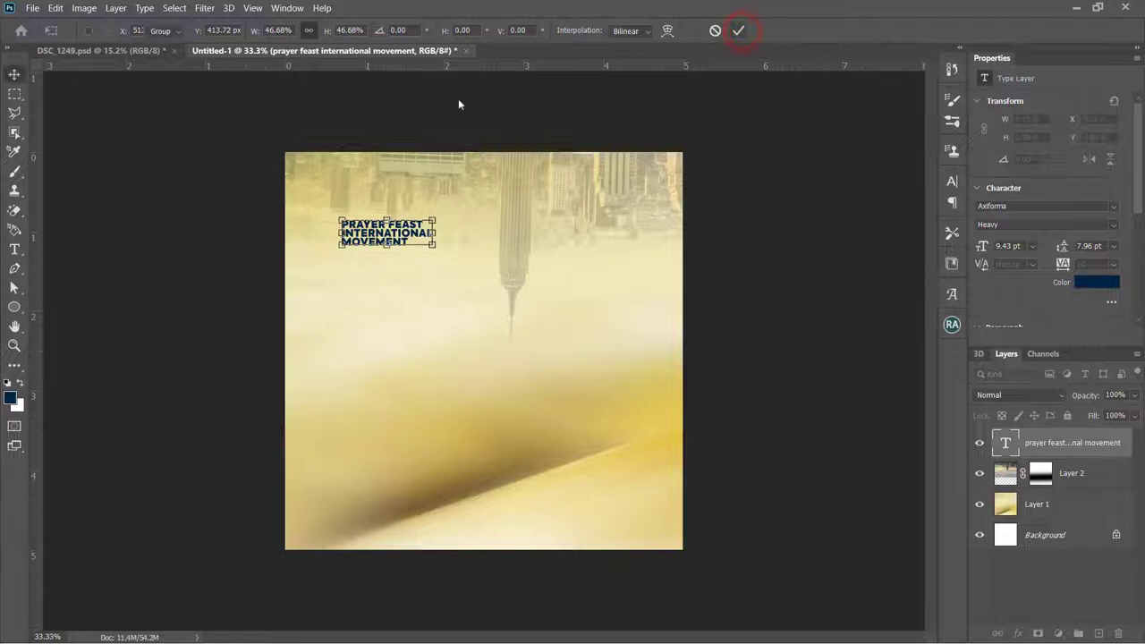
pyautogui.moveTo(70, 197); pyautogui.dragTo(234, 284)
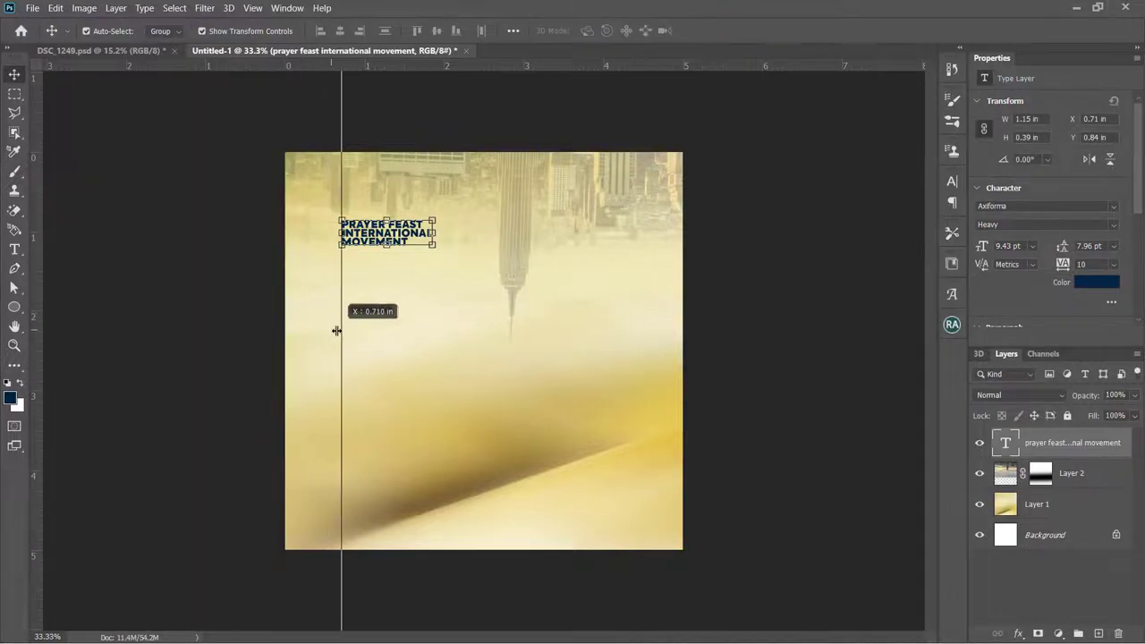
pyautogui.moveTo(329, 327); pyautogui.dragTo(341, 324)
pyautogui.click(534, 115)
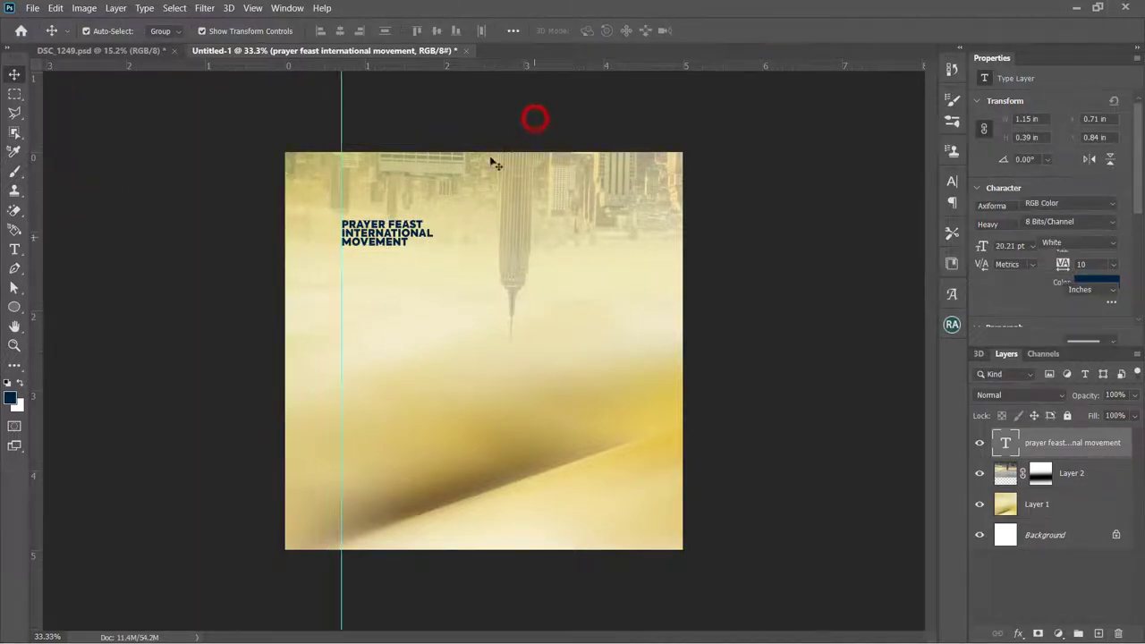
# Step: Align the headline to the guide at 110.77% scale and Alt-drag a copy just below
pyautogui.click(401, 248)
pyautogui.moveTo(402, 241)
pyautogui.mouseDown()
pyautogui.moveTo(402, 231)
pyautogui.moveTo(442, 242)
pyautogui.mouseUp()
pyautogui.click(732, 34)
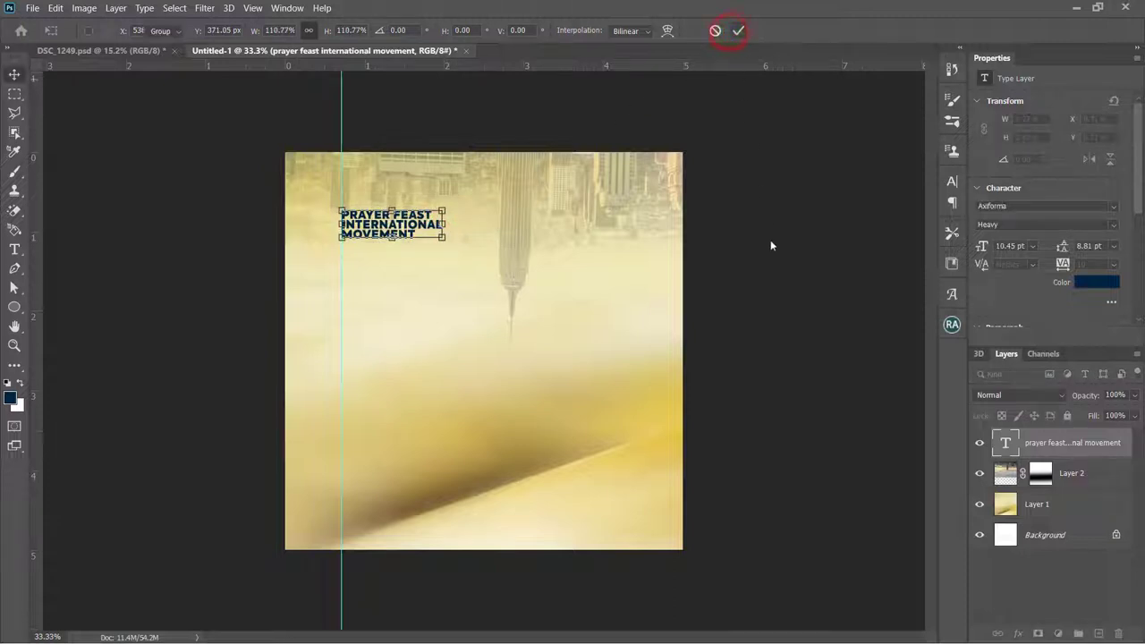
pyautogui.click(767, 243)
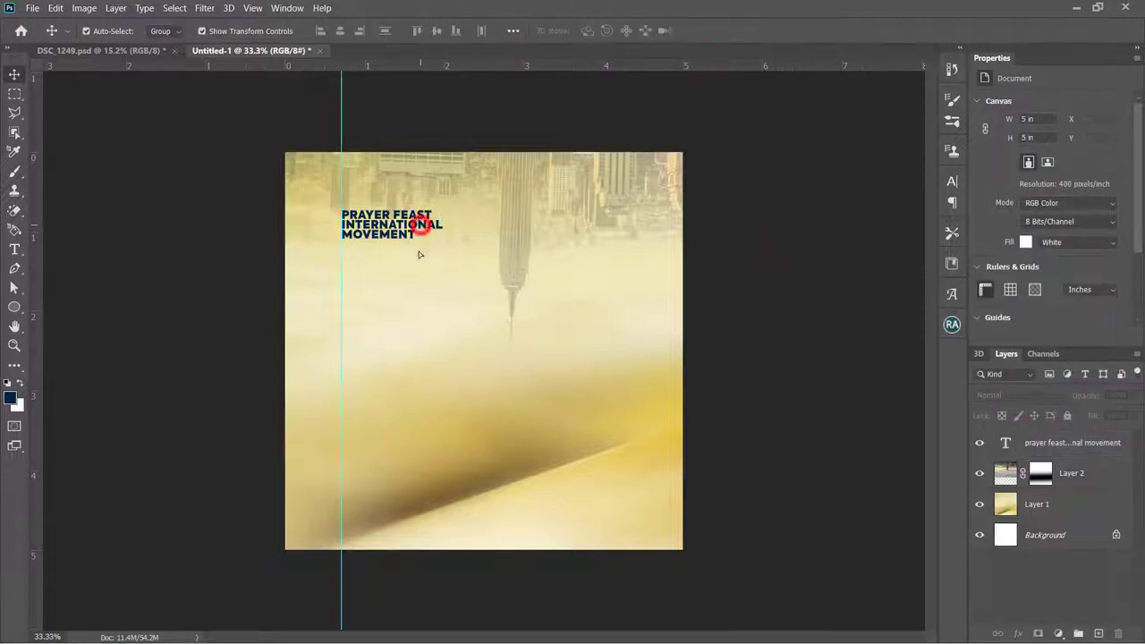
pyautogui.moveTo(428, 234); pyautogui.dragTo(428, 292)
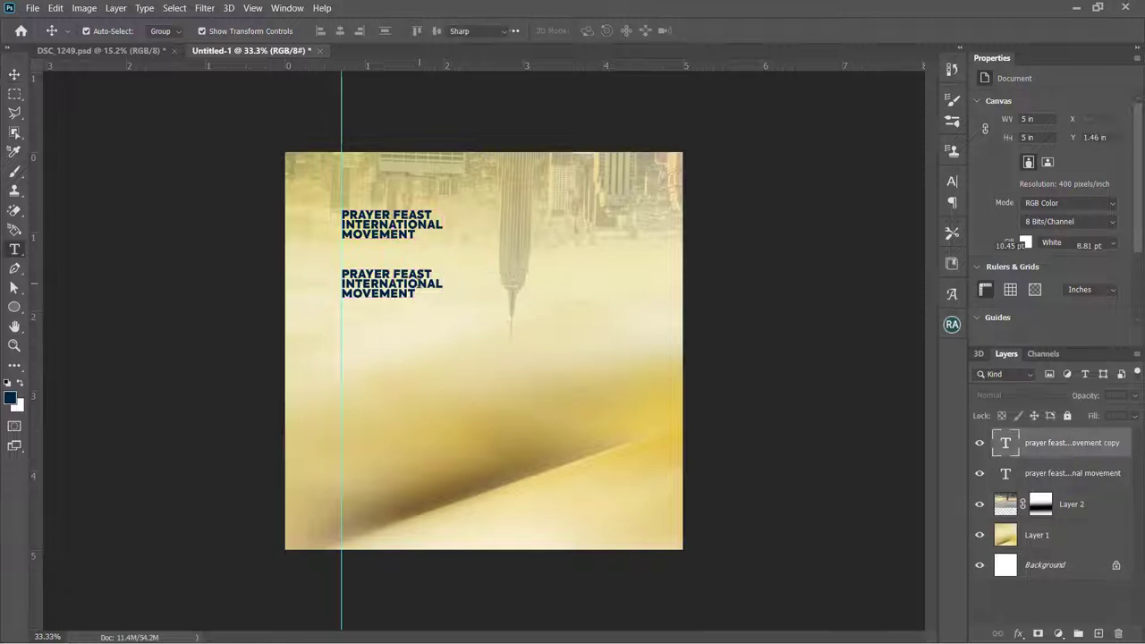
# Step: Change the duplicated text to 'HOLY GHOST' in the Meritta Serif font
pyautogui.doubleClick(419, 282)
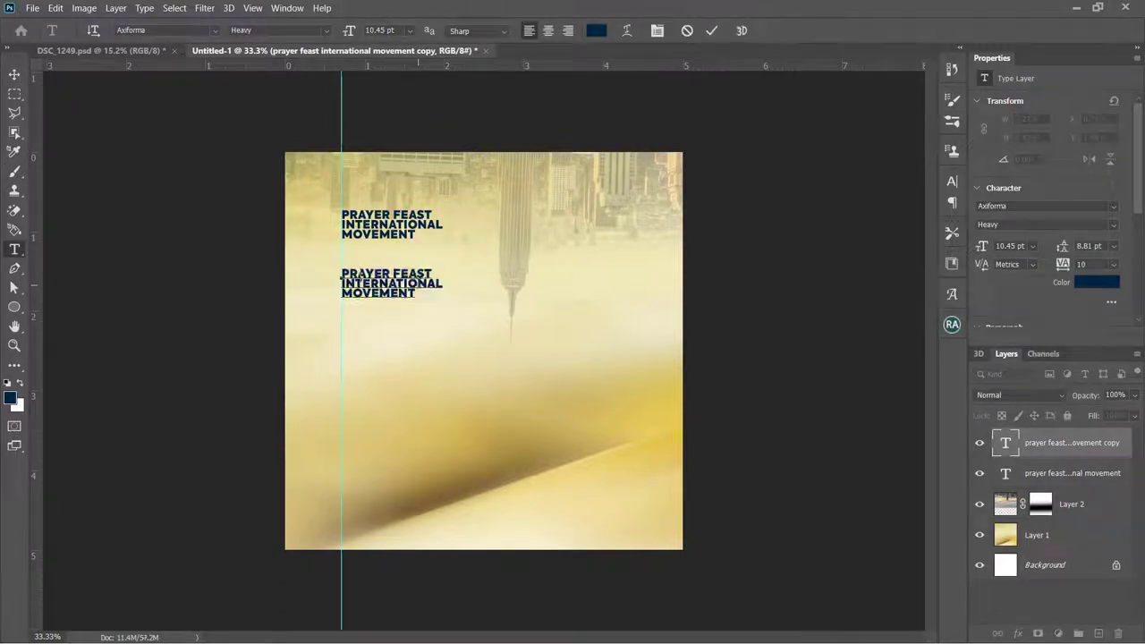
pyautogui.write('HOLY G')
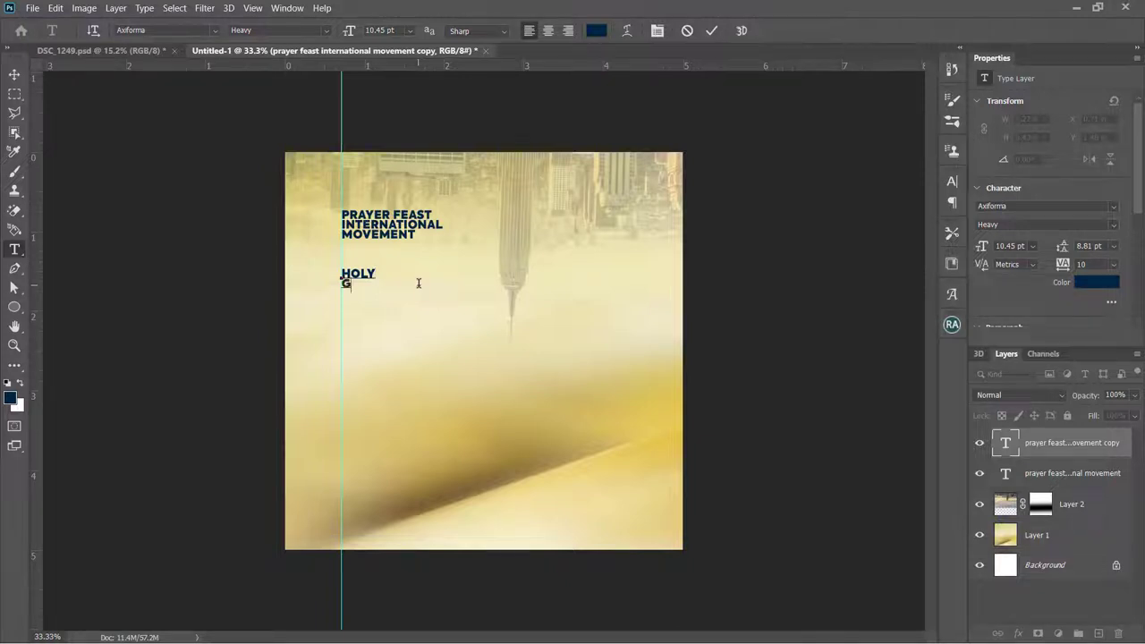
pyautogui.write('HOST')
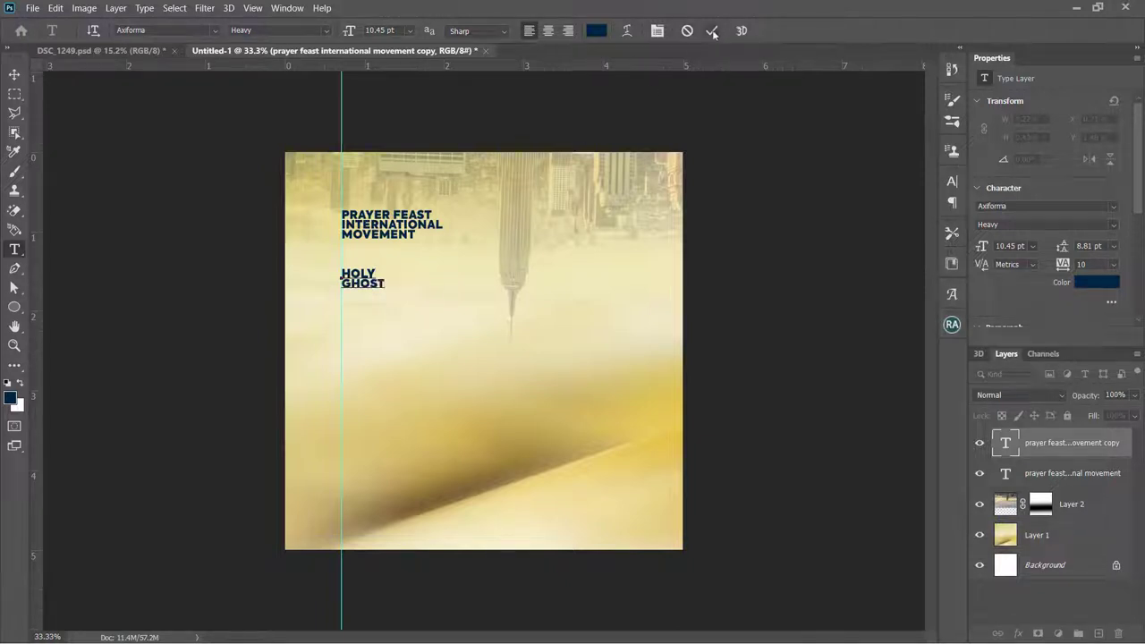
pyautogui.click(713, 31)
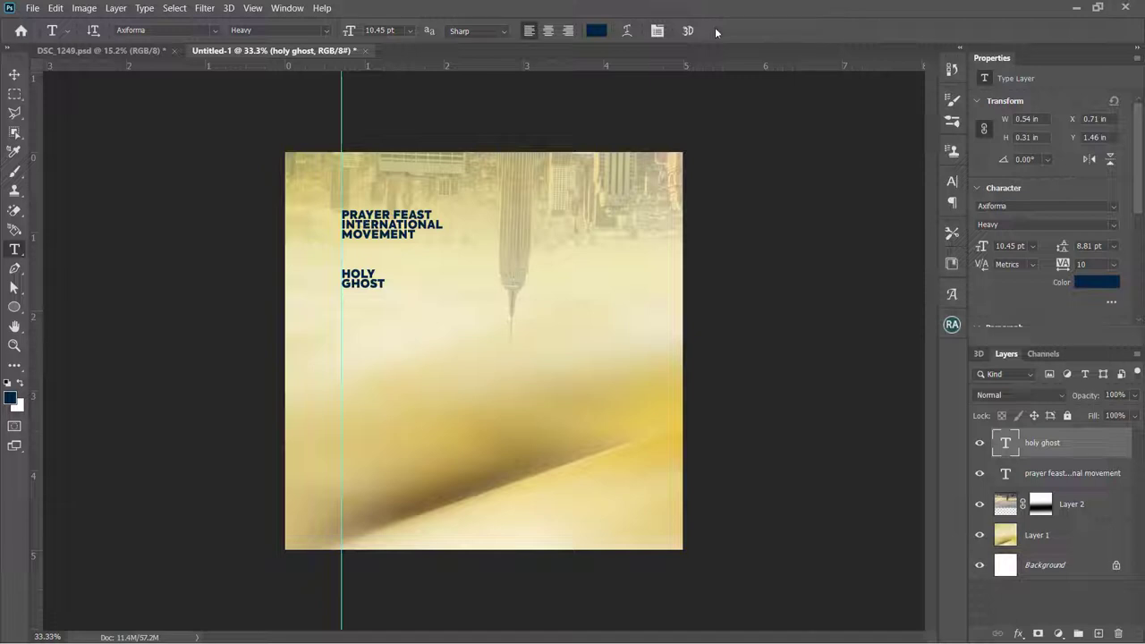
pyautogui.click(1113, 207)
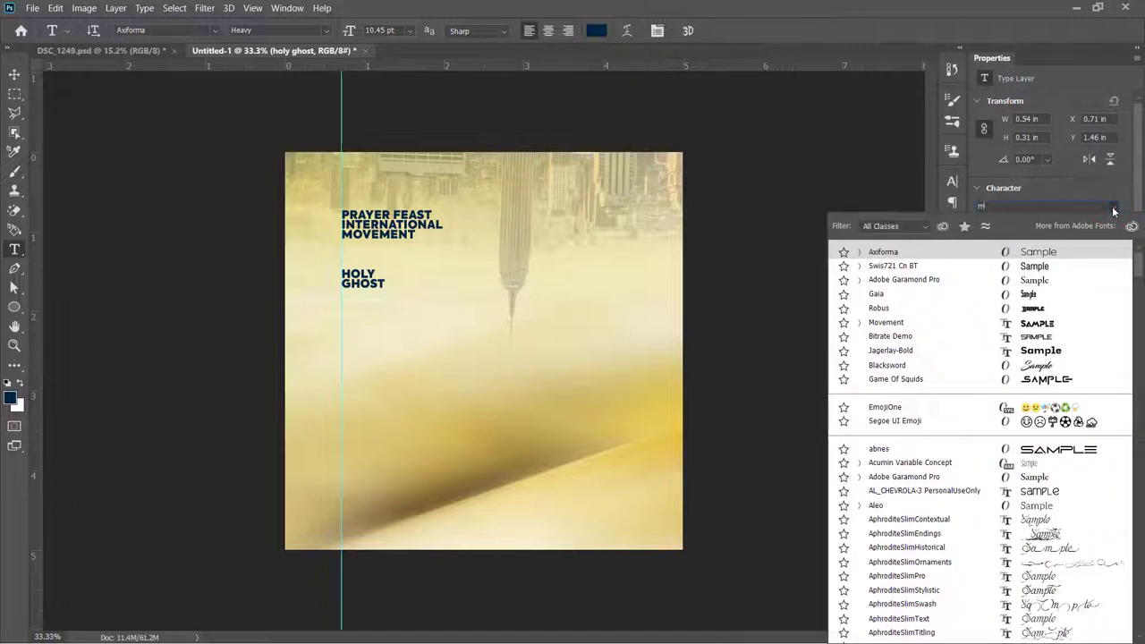
pyautogui.write('medium')
pyautogui.scroll(-2, 881, 491)
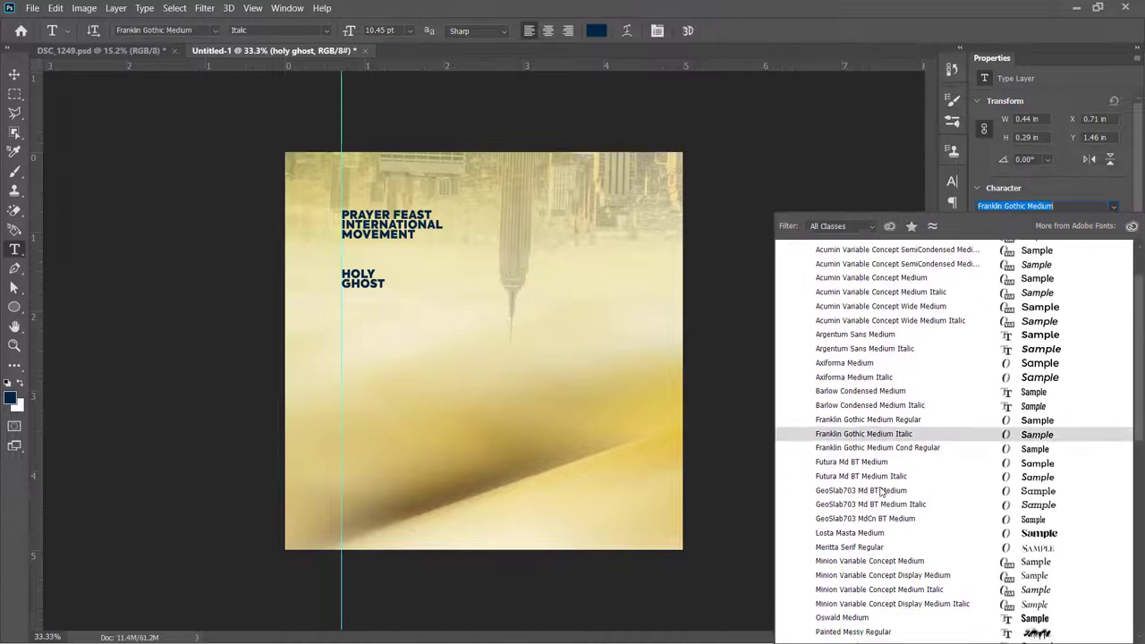
pyautogui.scroll(-2, 881, 492)
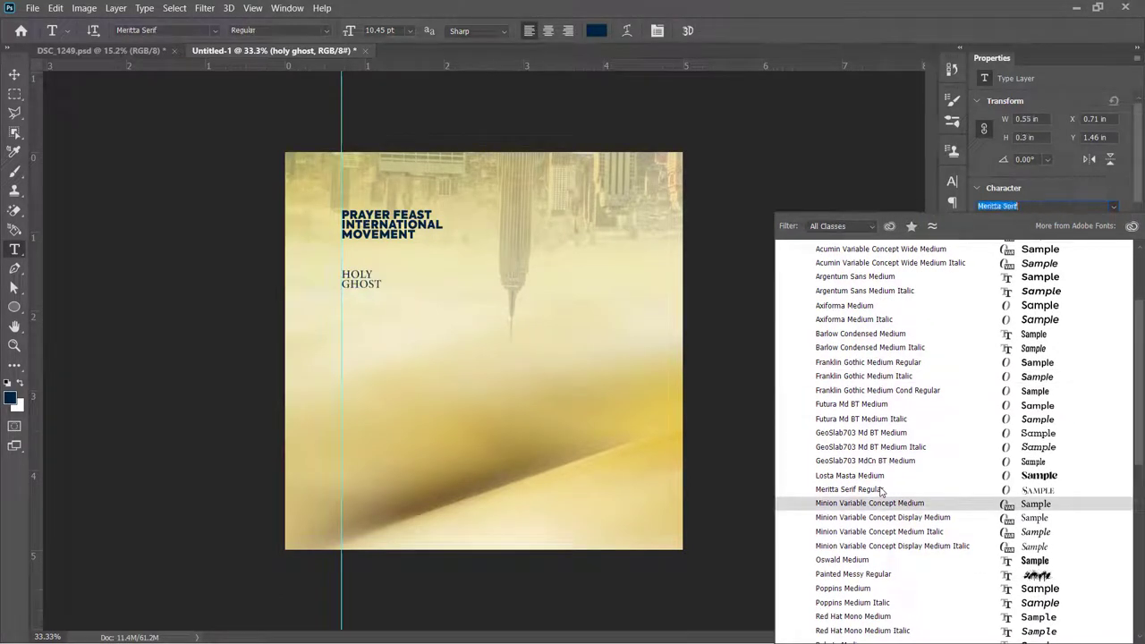
pyautogui.click(881, 490)
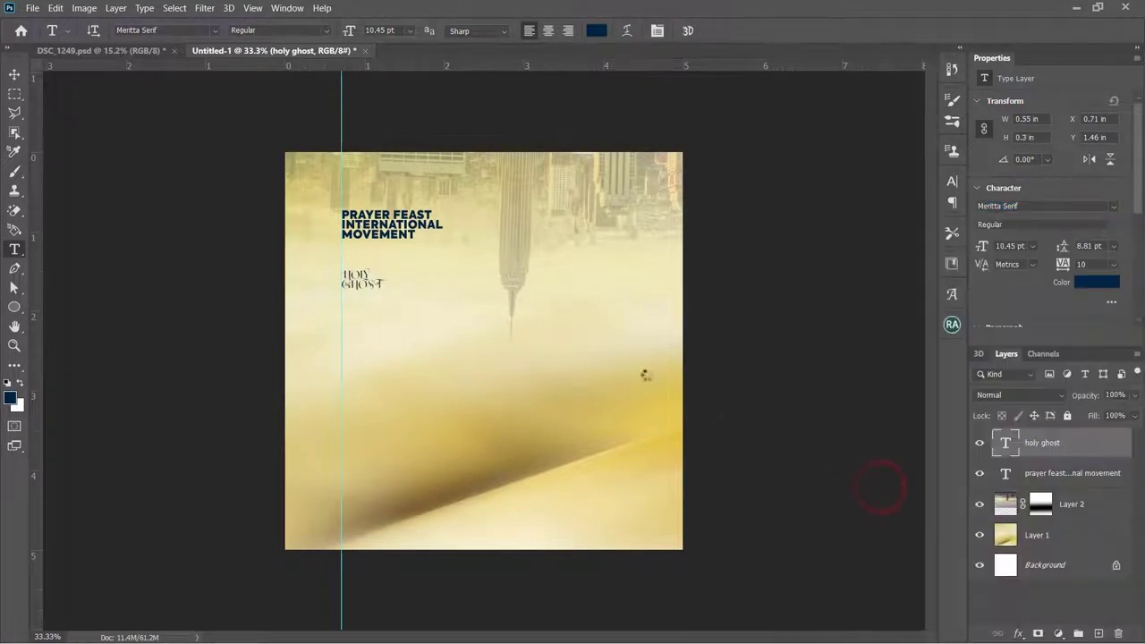
# Step: Enlarge the HOLY GHOST title to about 456% beneath the headline
pyautogui.click(14, 74)
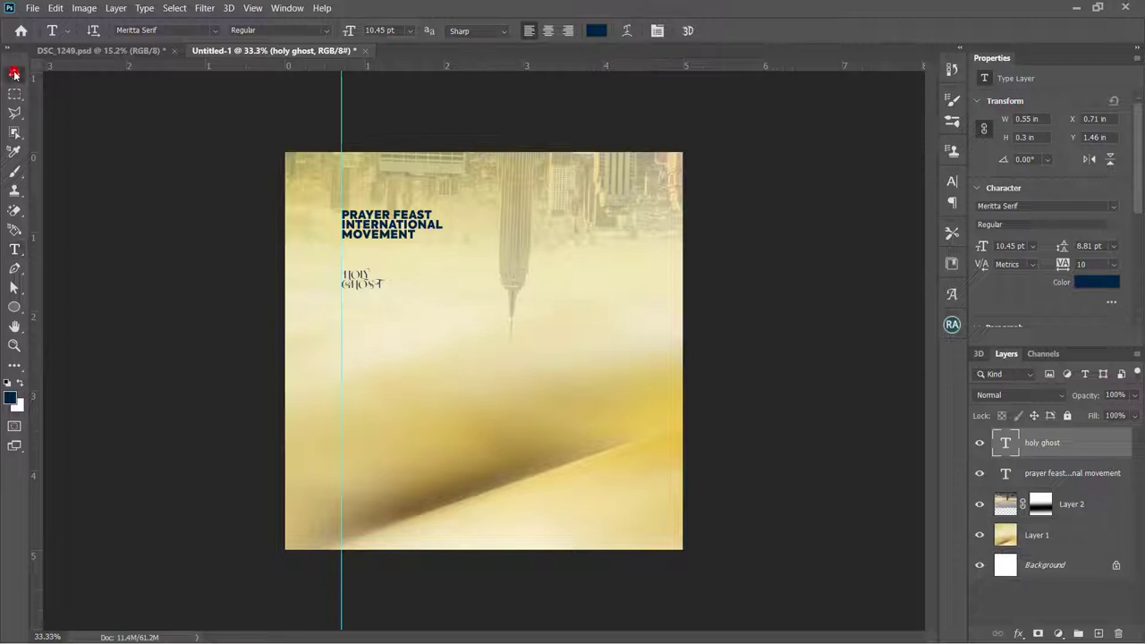
pyautogui.click(389, 293)
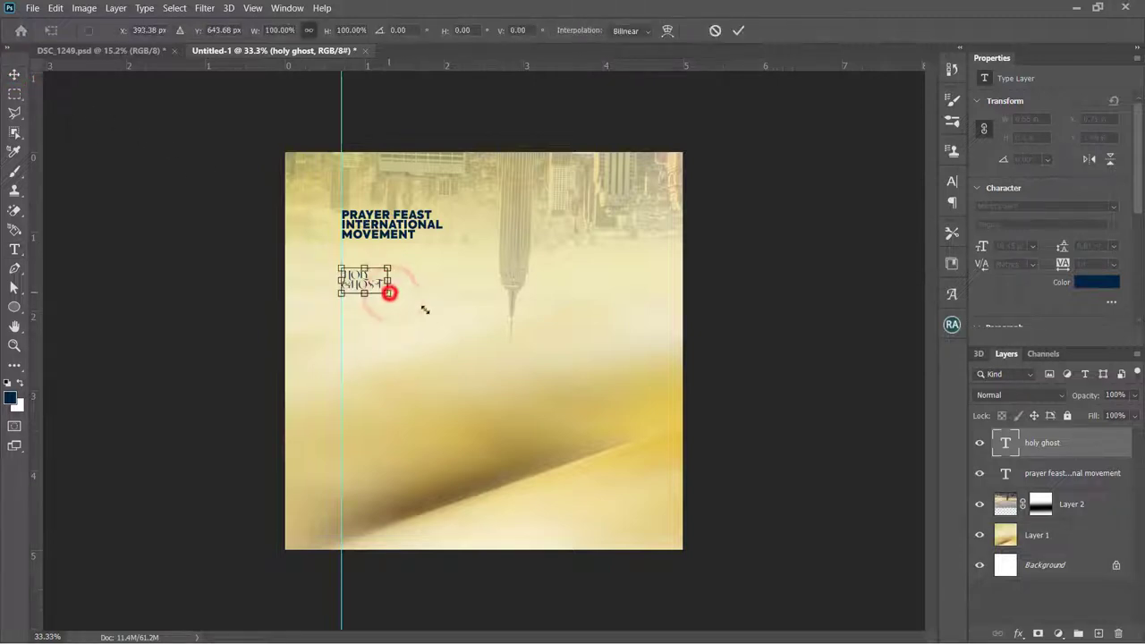
pyautogui.moveTo(389, 292); pyautogui.dragTo(535, 360)
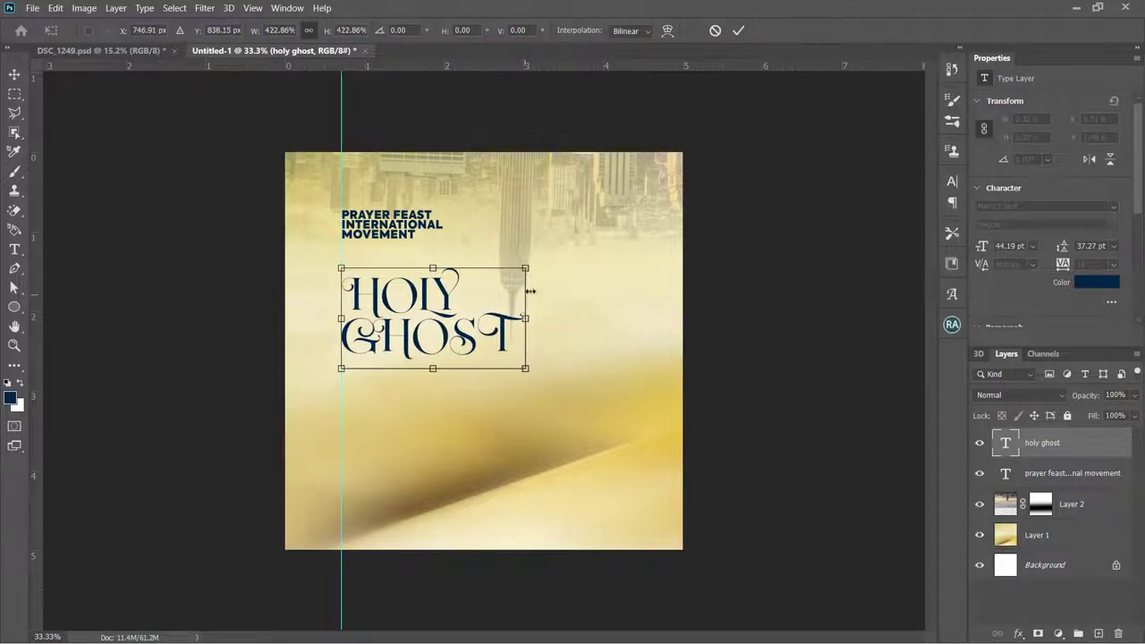
pyautogui.moveTo(525, 267); pyautogui.dragTo(540, 261)
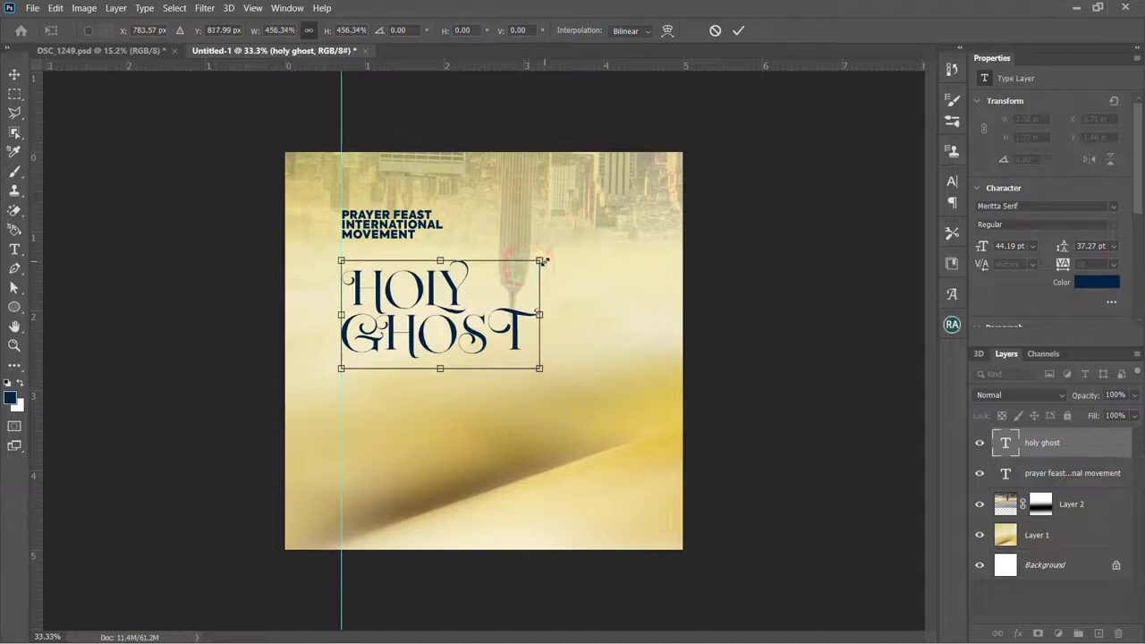
pyautogui.click(742, 31)
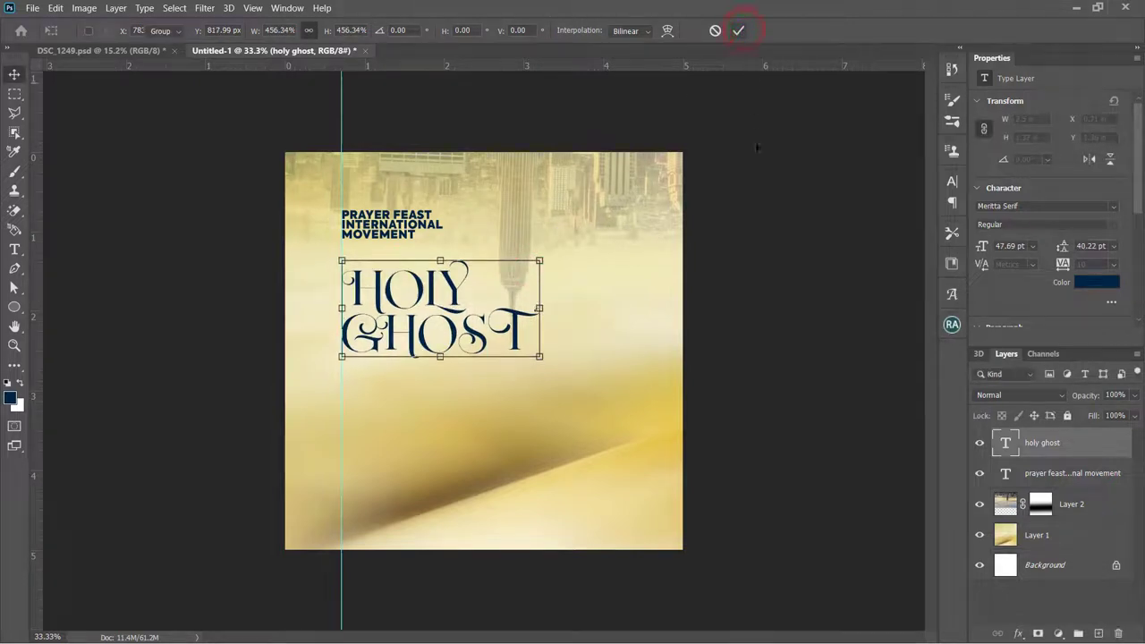
pyautogui.click(766, 230)
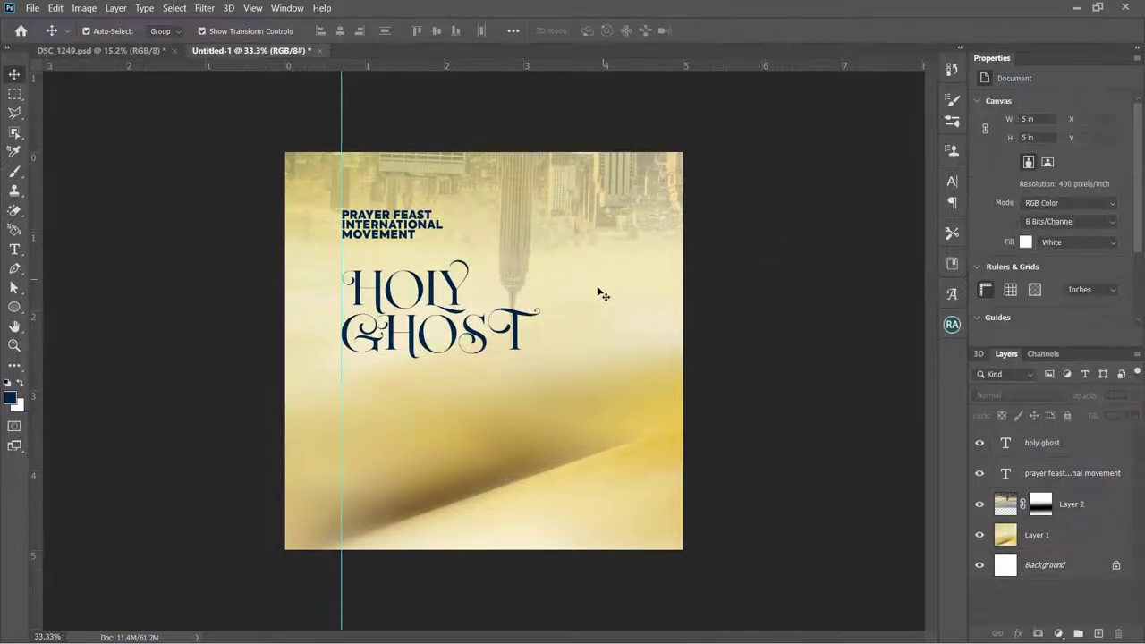
pyautogui.press('t')
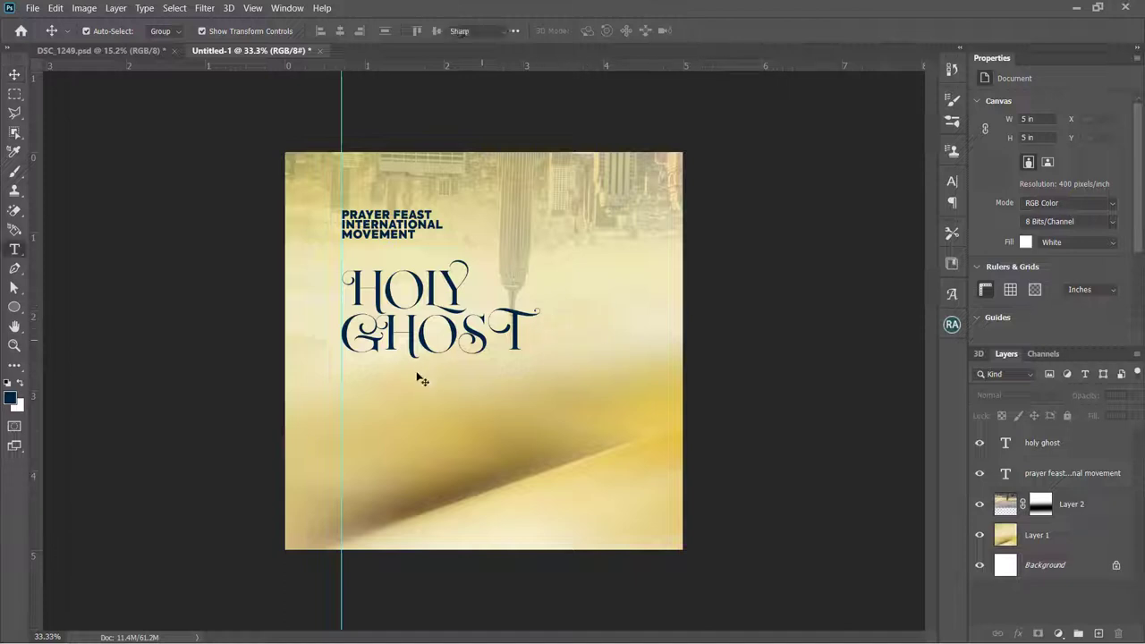
# Step: Type the word 'SERVICE' on a new line below HOLY GHOST
pyautogui.click(358, 407)
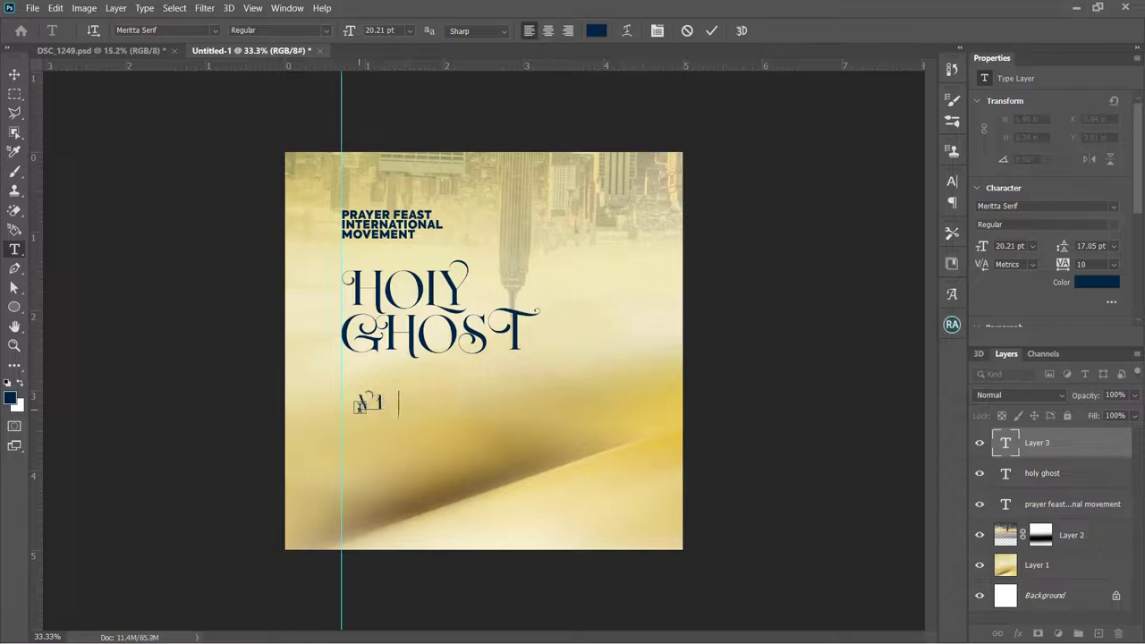
pyautogui.write('VICE')
pyautogui.hotkey('ctrl', 'a')
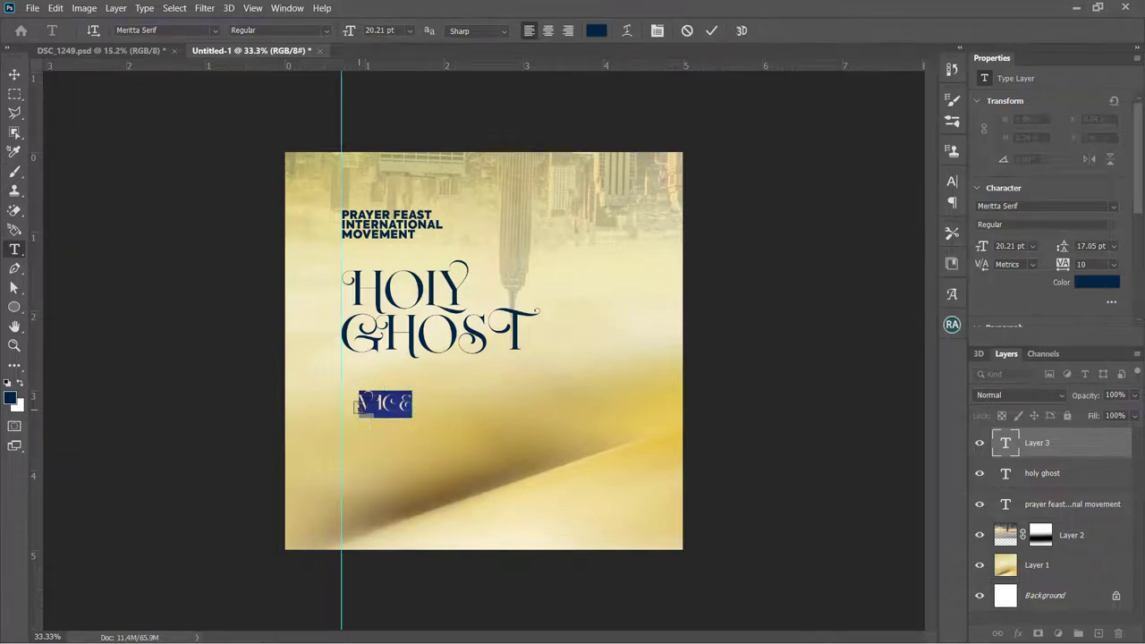
pyautogui.write('SERVICE')
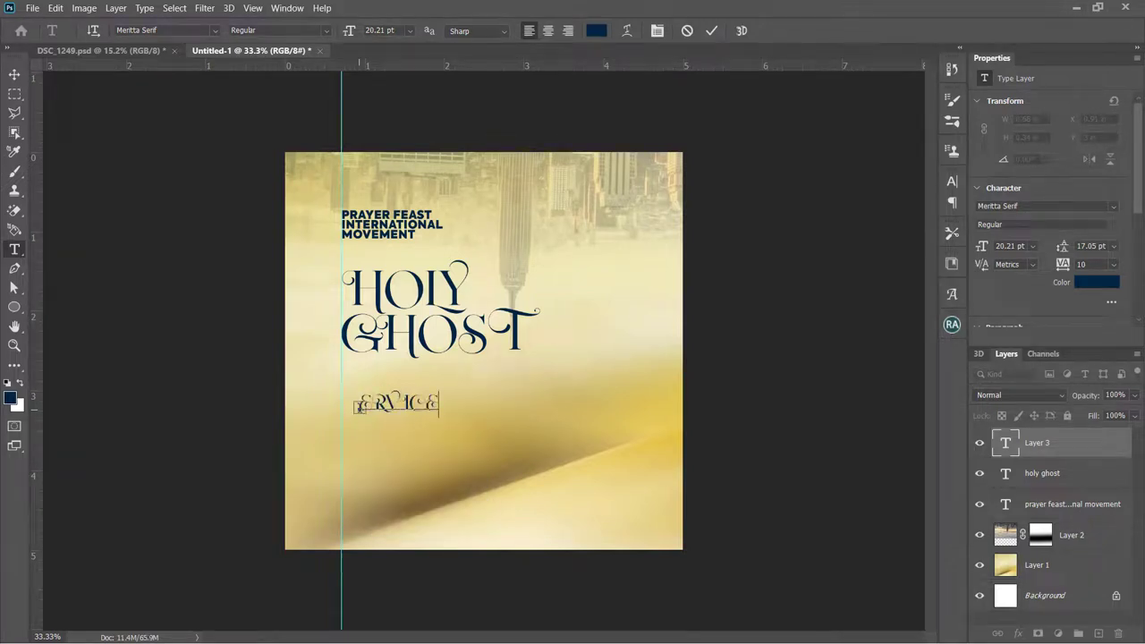
pyautogui.click(367, 404)
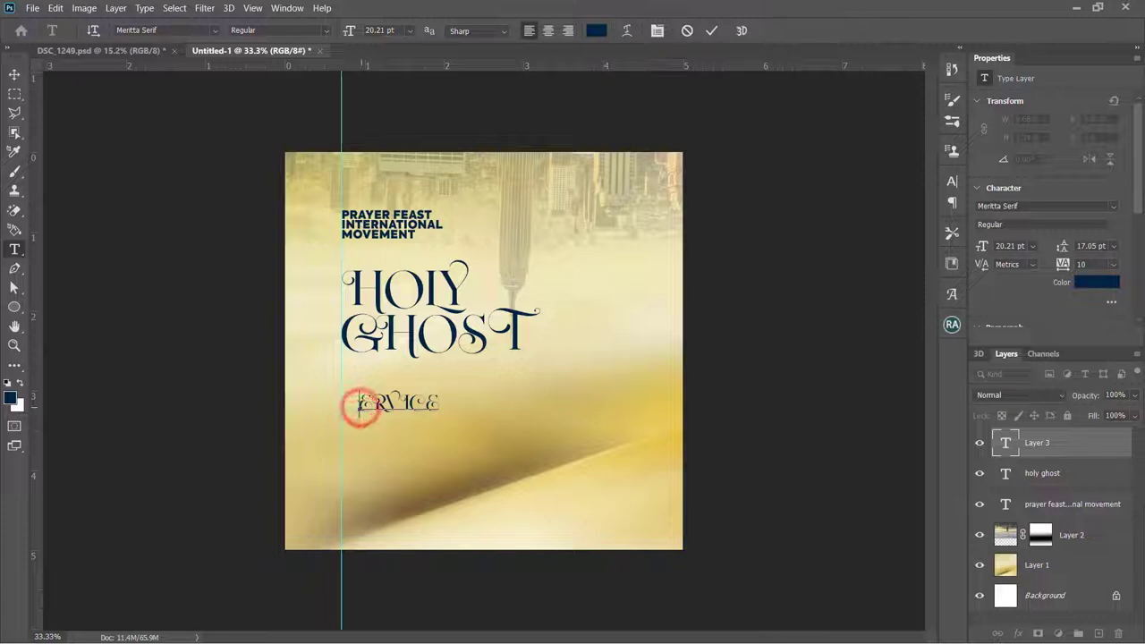
pyautogui.write('S')
pyautogui.click(711, 31)
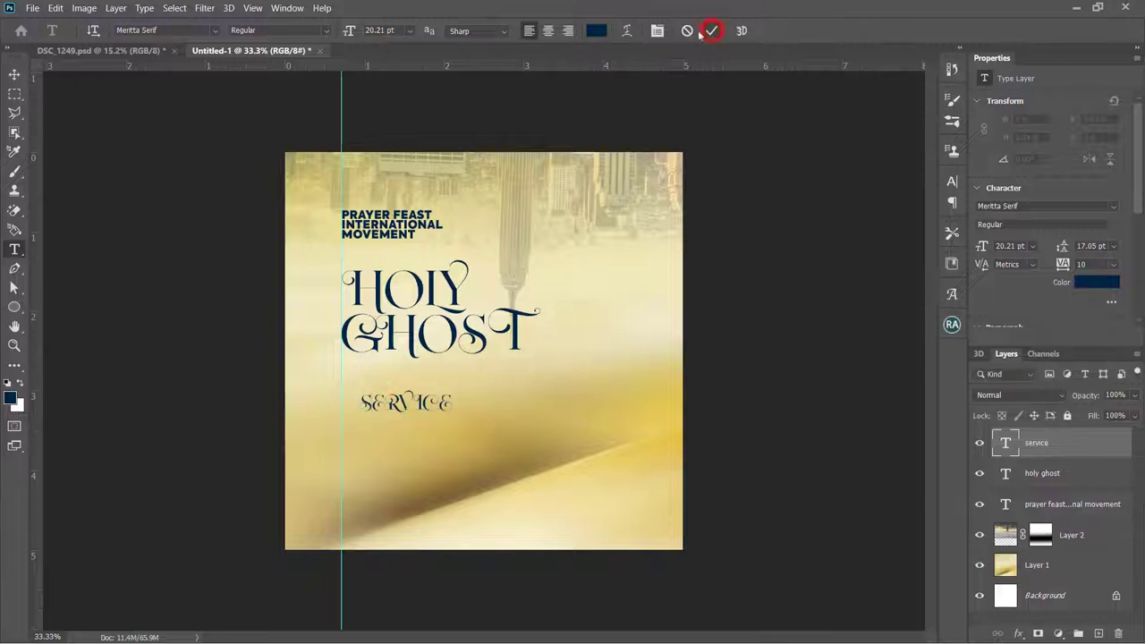
# Step: Move SERVICE up to the guide, set it in Axiforma, and nudge it slightly higher
pyautogui.click(13, 74)
pyautogui.moveTo(419, 421); pyautogui.dragTo(401, 399)
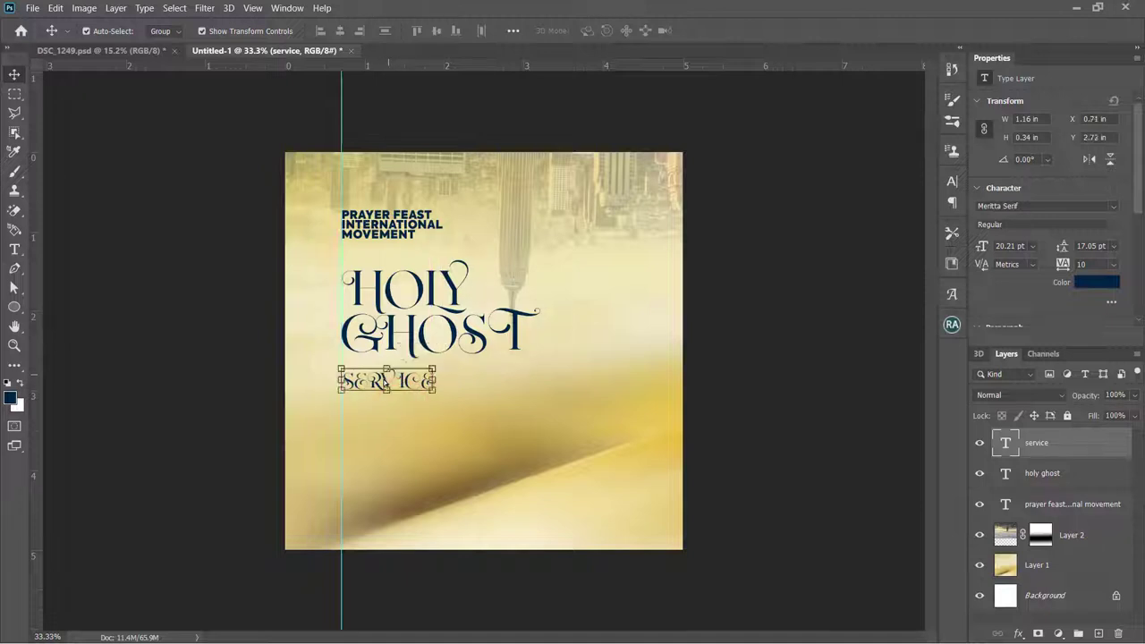
pyautogui.click(1113, 208)
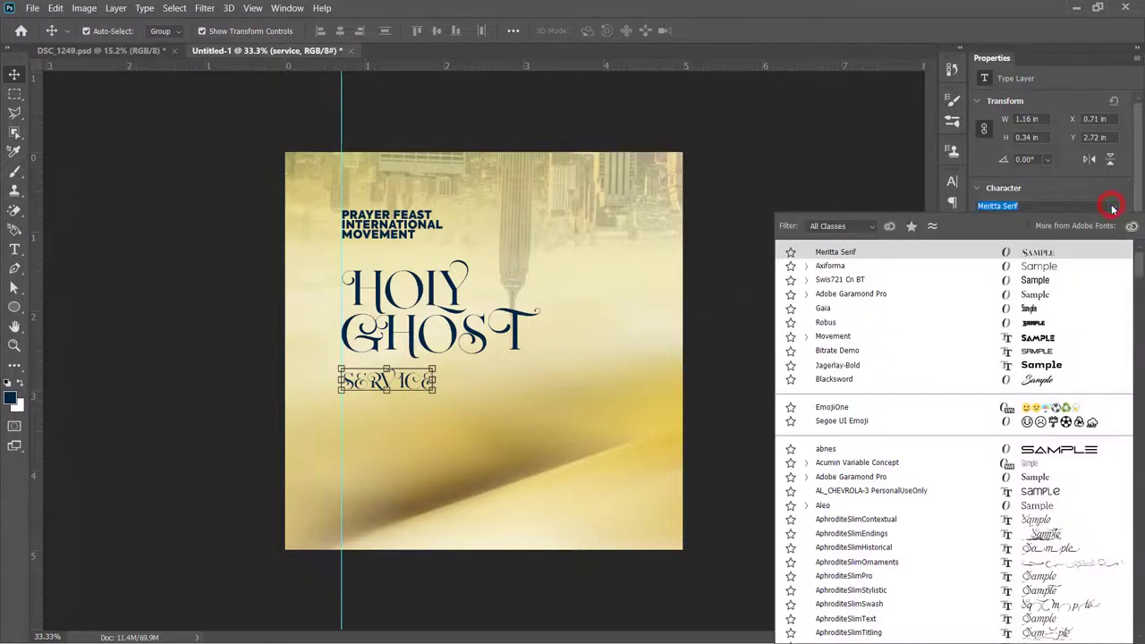
pyautogui.click(901, 267)
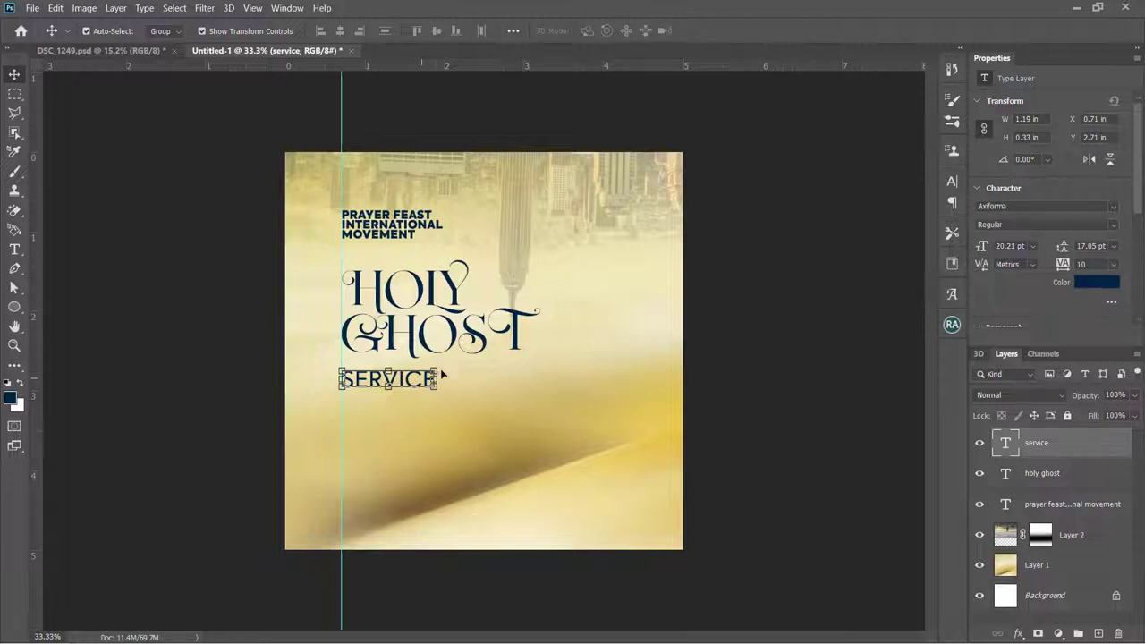
pyautogui.press('Up')
pyautogui.press('Up')
pyautogui.press('Up')
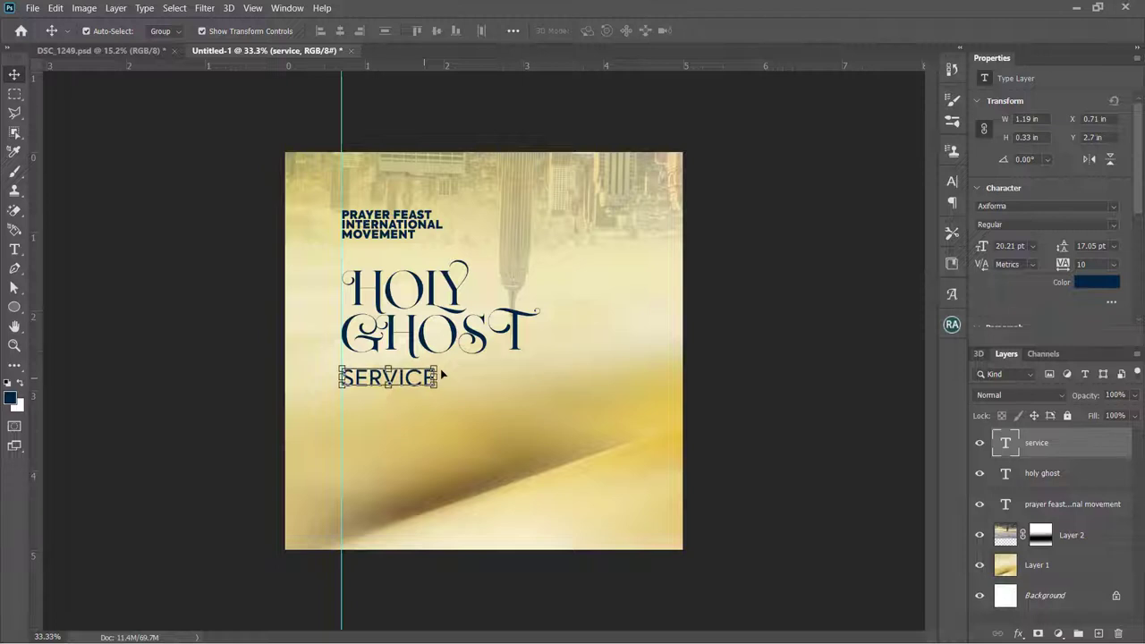
pyautogui.press('Up')
pyautogui.press('Up')
pyautogui.press('Up')
pyautogui.click(727, 281)
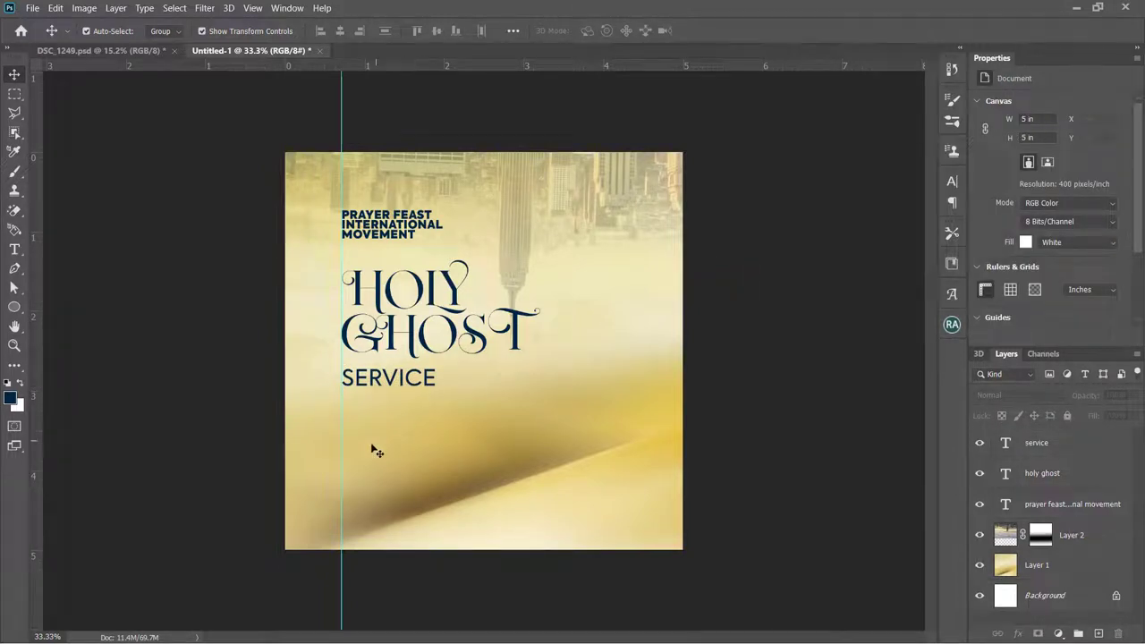
pyautogui.press('t')
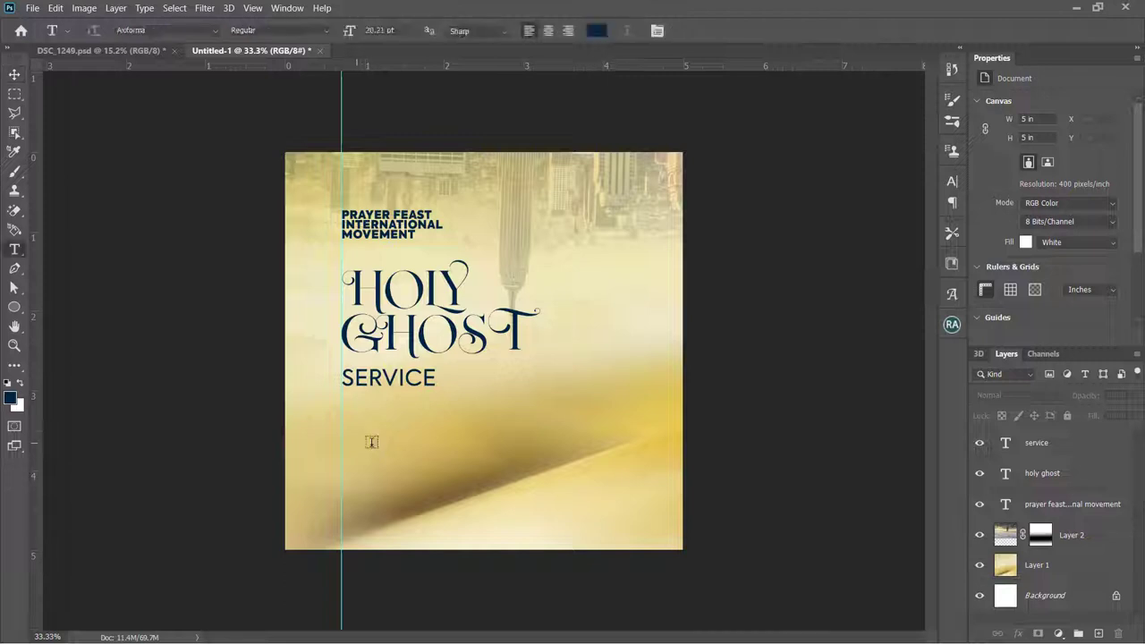
pyautogui.click(347, 417)
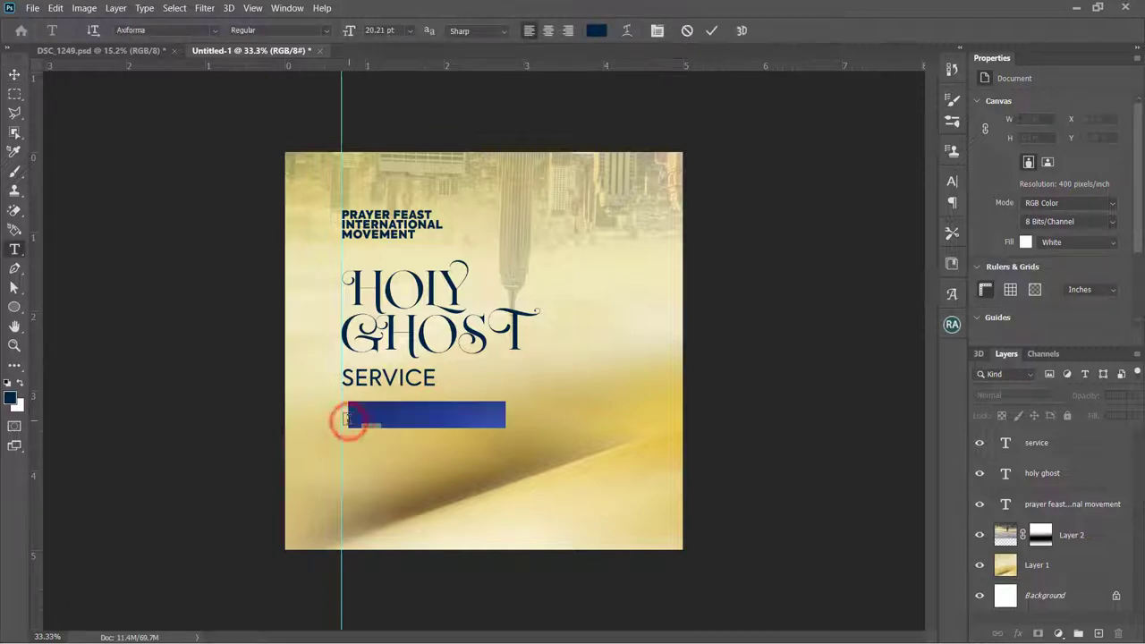
# Step: Type 'THEME: OUR YEAR' under SERVICE, then select all of it and delete it
pyautogui.write('THE')
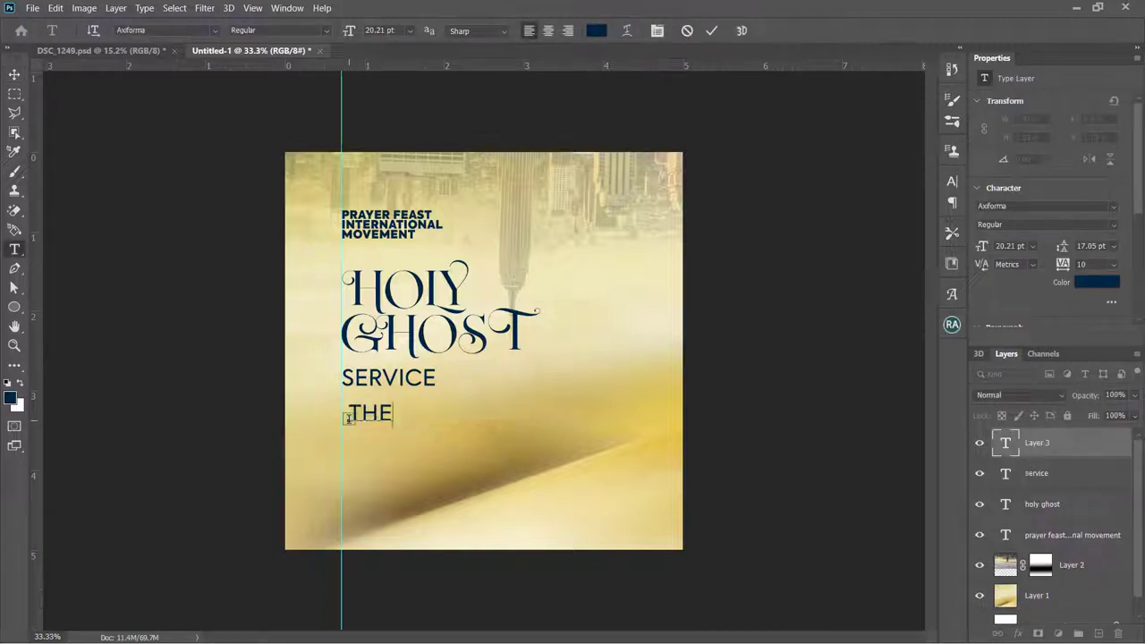
pyautogui.write('ME: ')
pyautogui.write('OUR ')
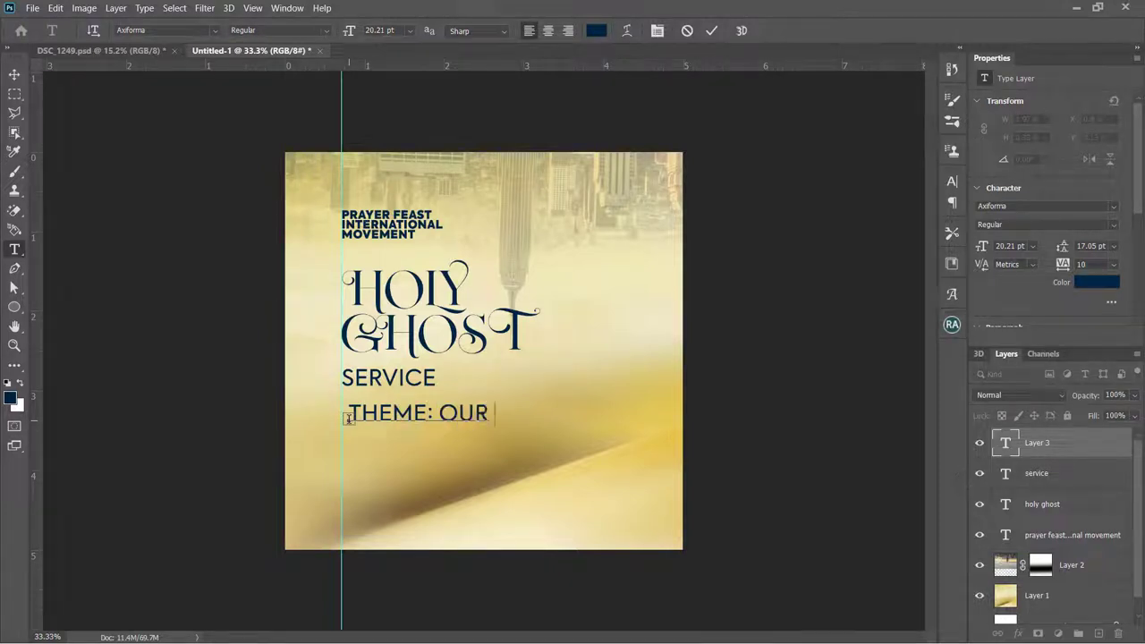
pyautogui.write('YEAR')
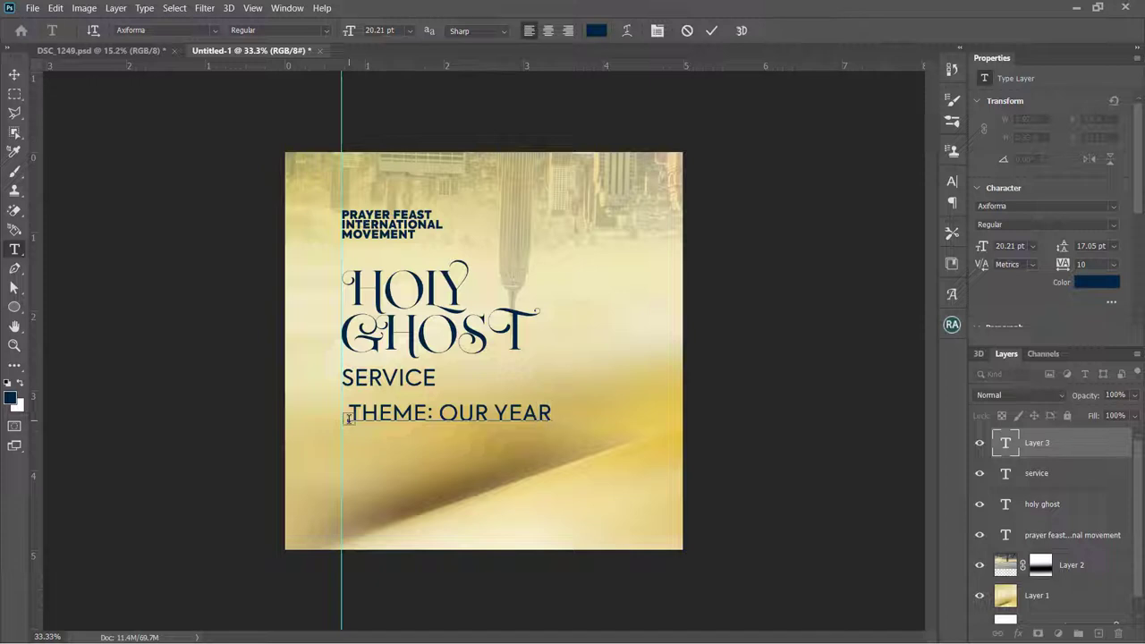
pyautogui.hotkey('ctrl', 'a')
pyautogui.press('BackSpace')
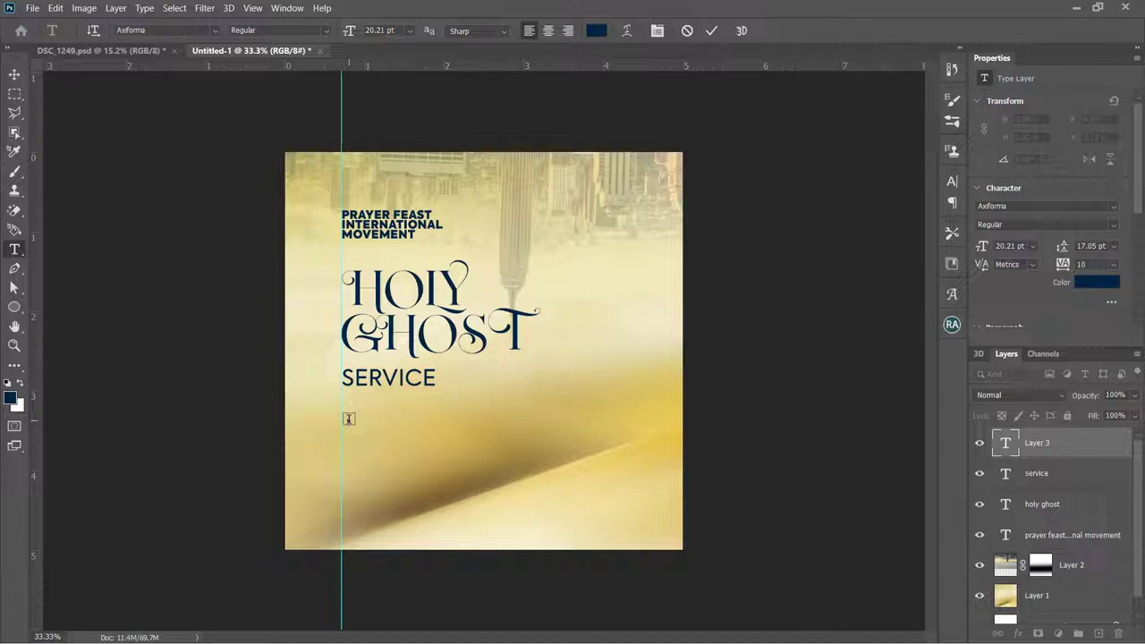
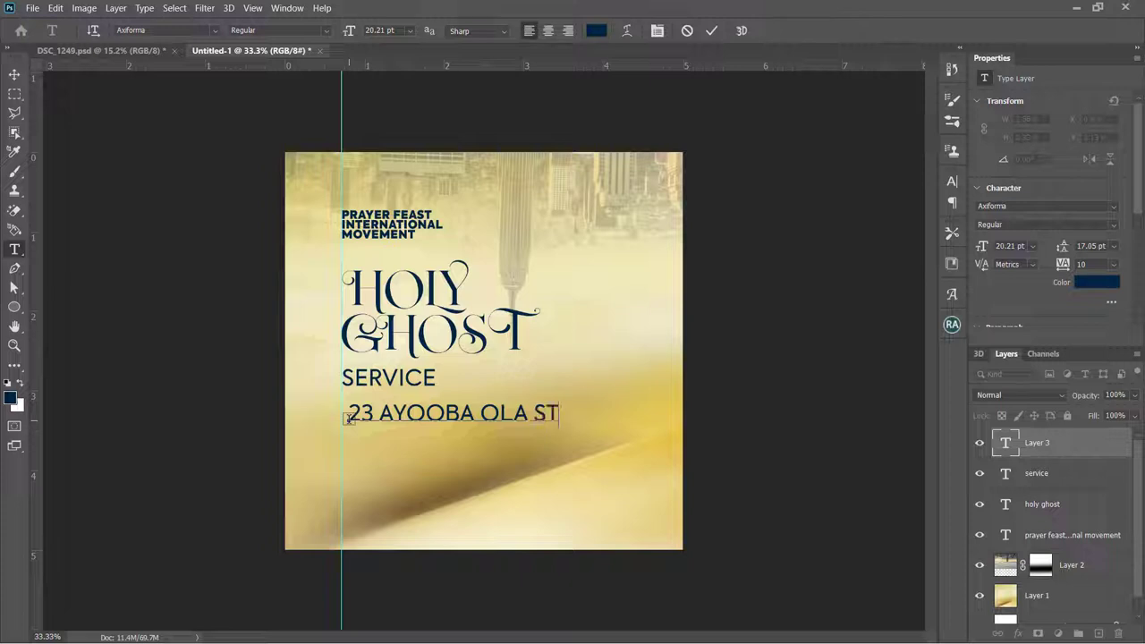
# Step: Enter the venue's street address, followed by an opening '(BESIDE' landmark note in parentheses
pyautogui.write('(')
pyautogui.write(')')
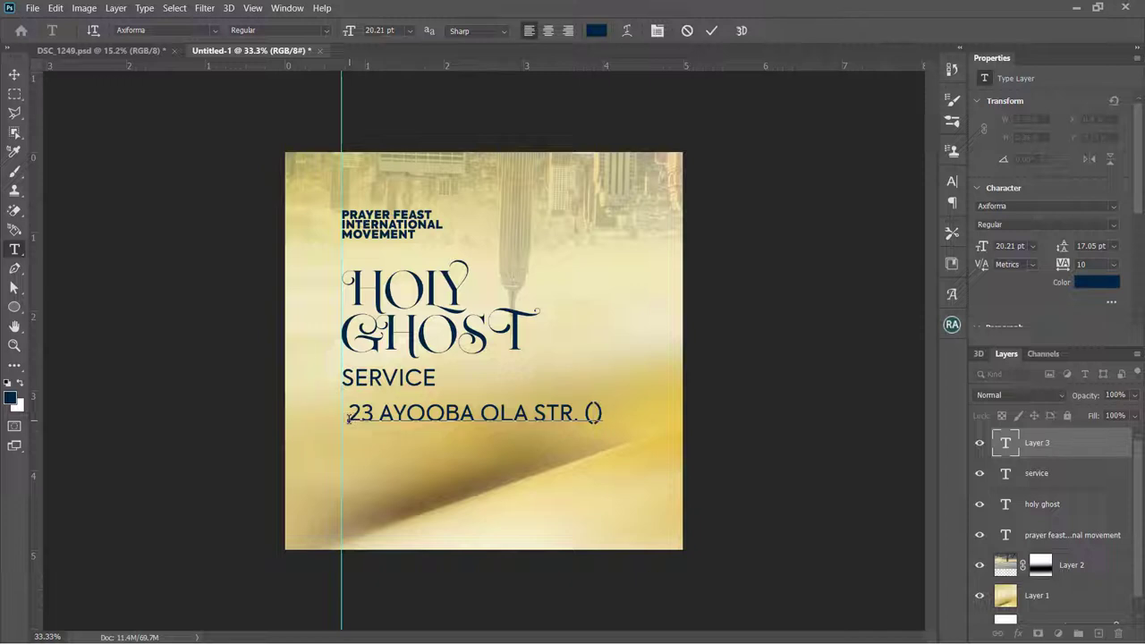
pyautogui.press('Left')
pyautogui.write('BESIDE')
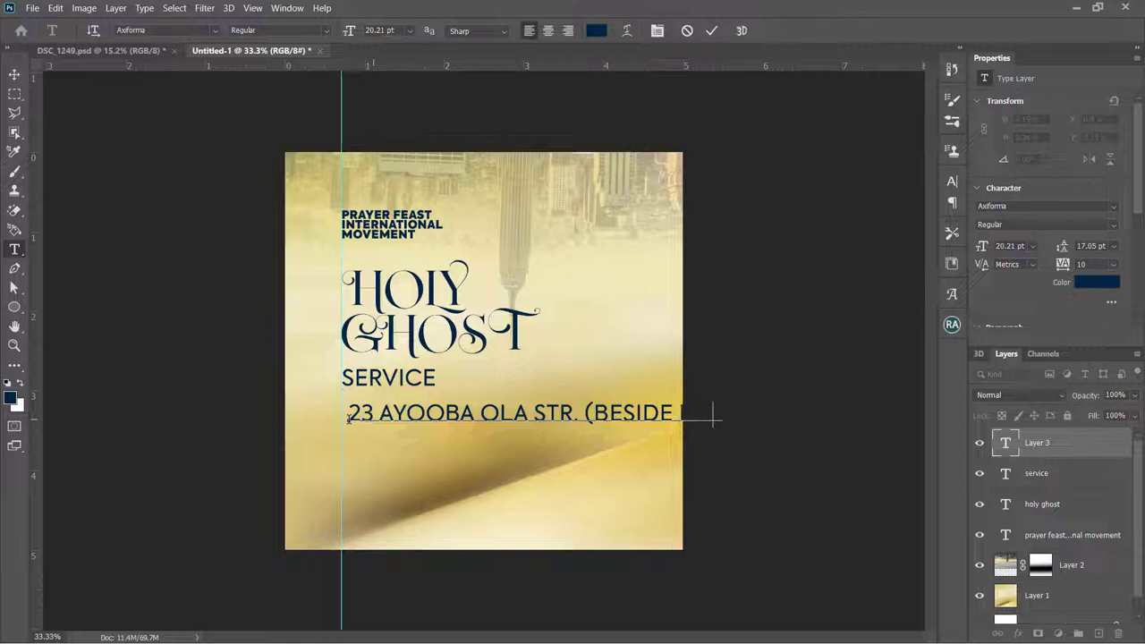
# Step: Set the address line to 12 pt
pyautogui.moveTo(742, 414); pyautogui.dragTo(348, 415)
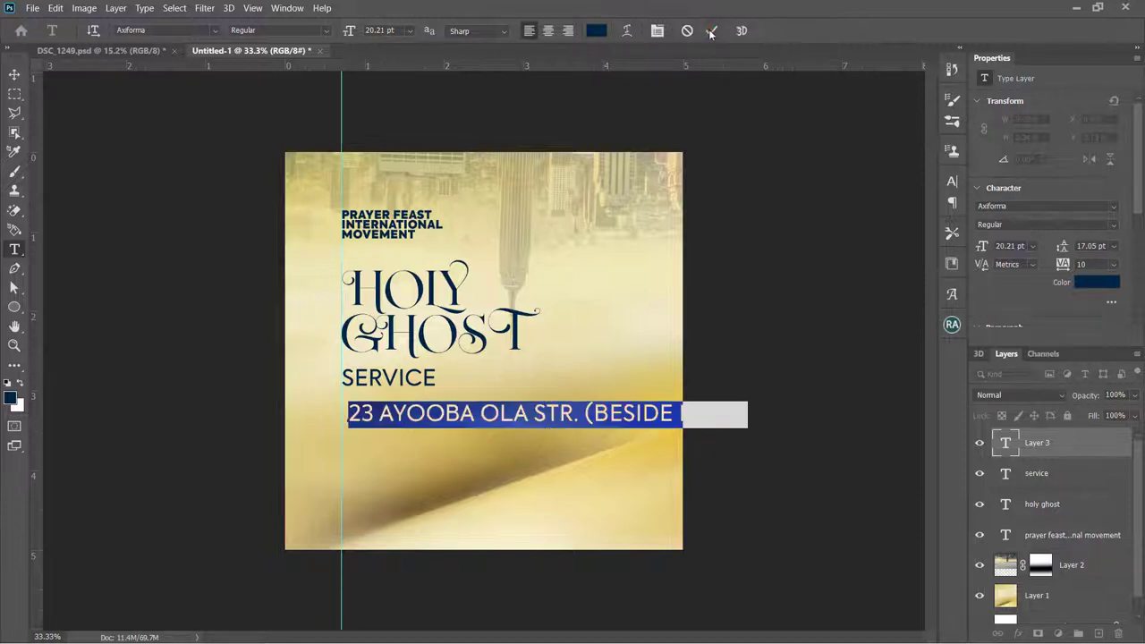
pyautogui.click(710, 30)
pyautogui.click(1032, 246)
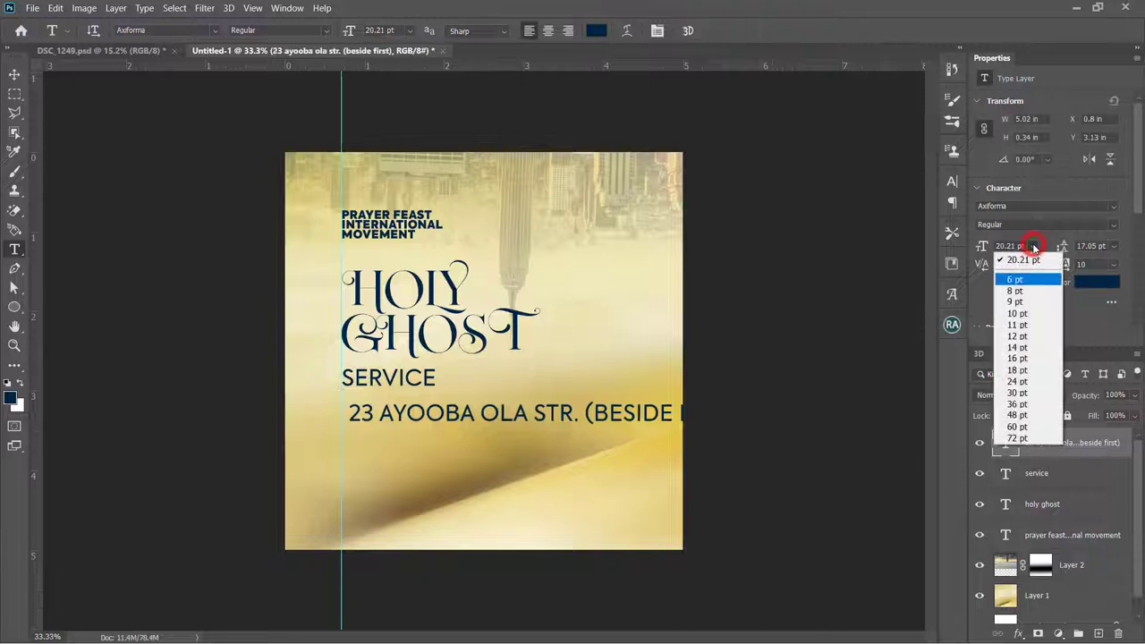
pyautogui.click(1020, 336)
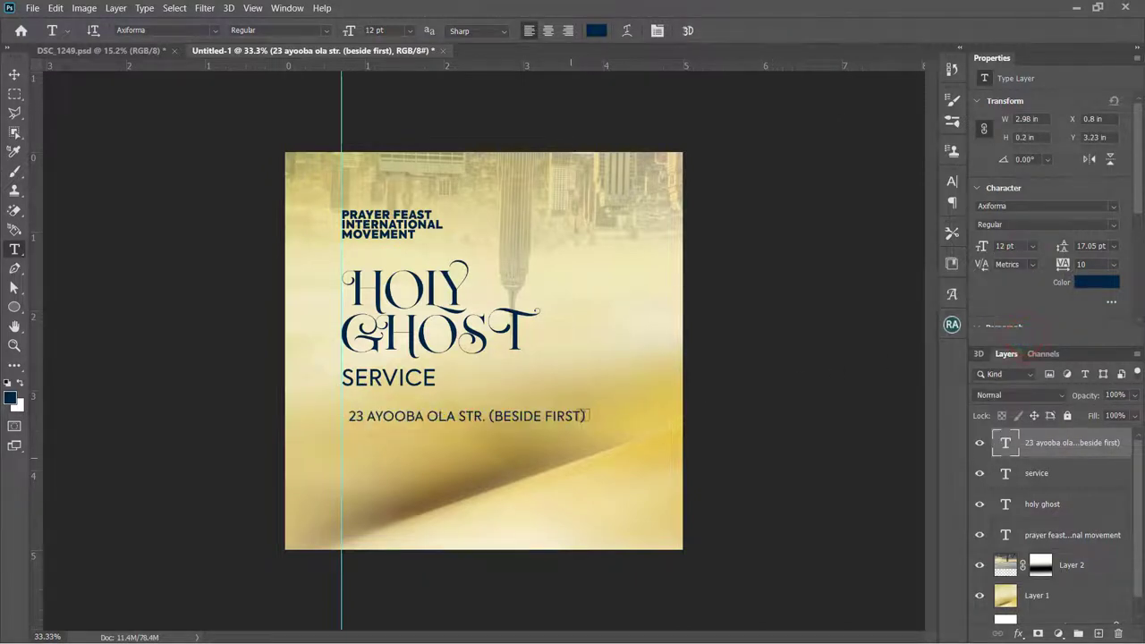
# Step: Break the address into street, landmark and city lines, completing the landmark name
pyautogui.click(582, 416)
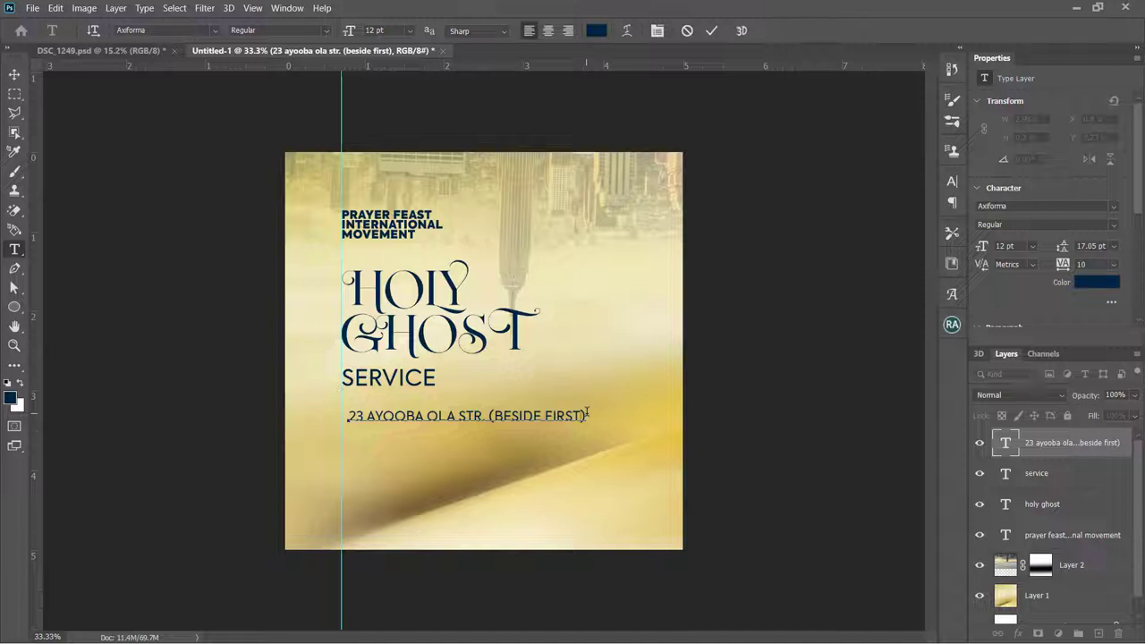
pyautogui.click(488, 416)
pyautogui.press('Return')
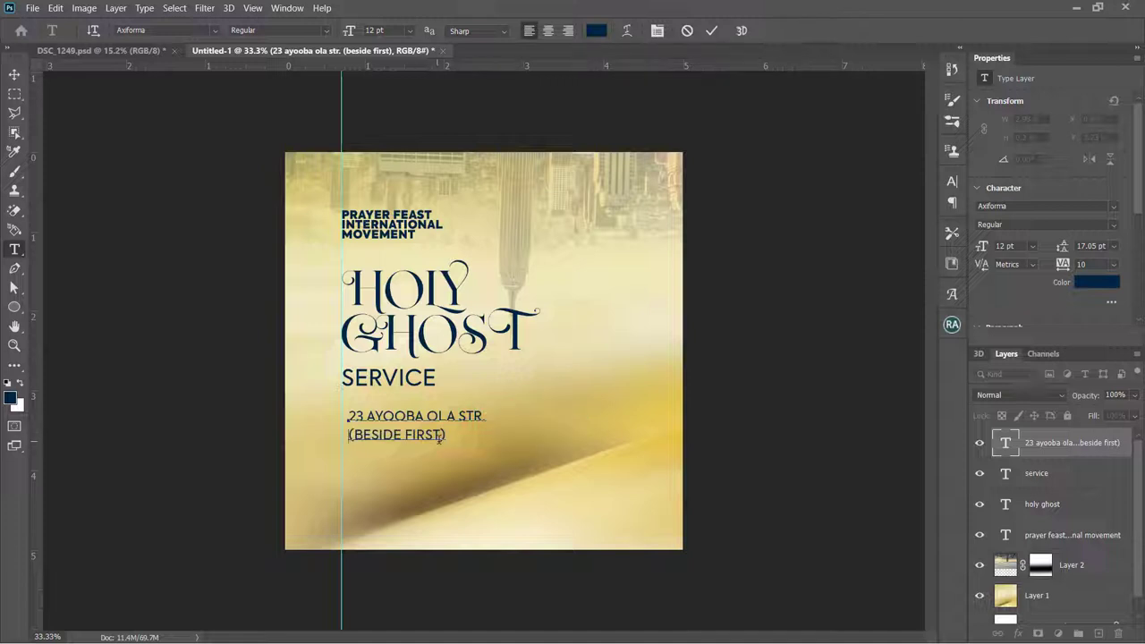
pyautogui.click(439, 436)
pyautogui.write('BAN')
pyautogui.write('K')
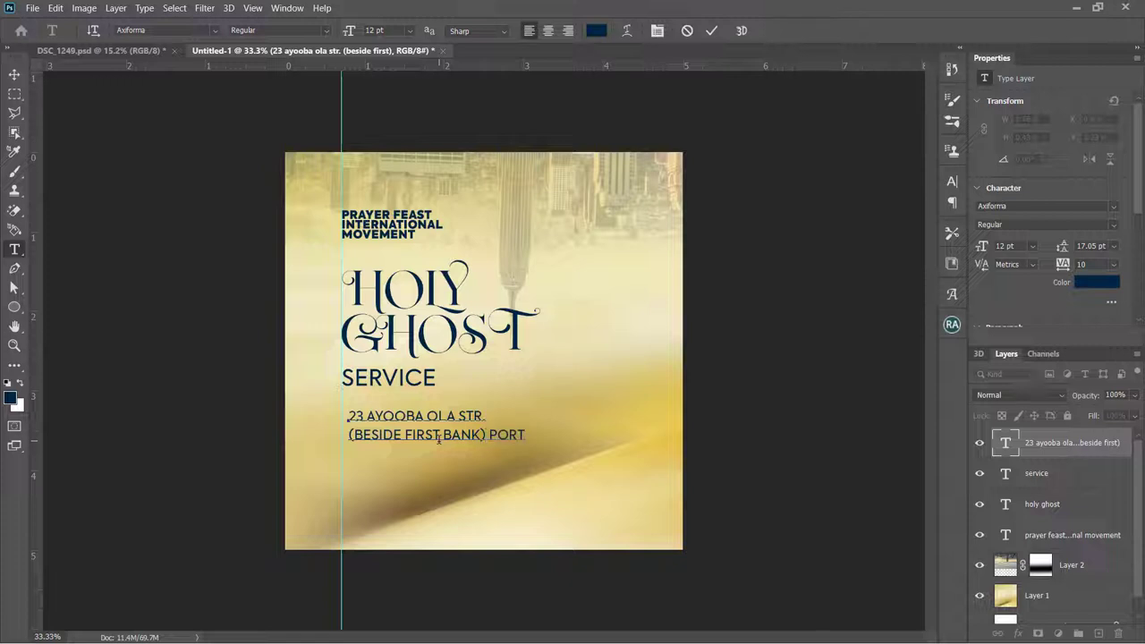
pyautogui.write('RT HAR')
pyautogui.write('COURT')
pyautogui.click(488, 434)
pyautogui.press('Return')
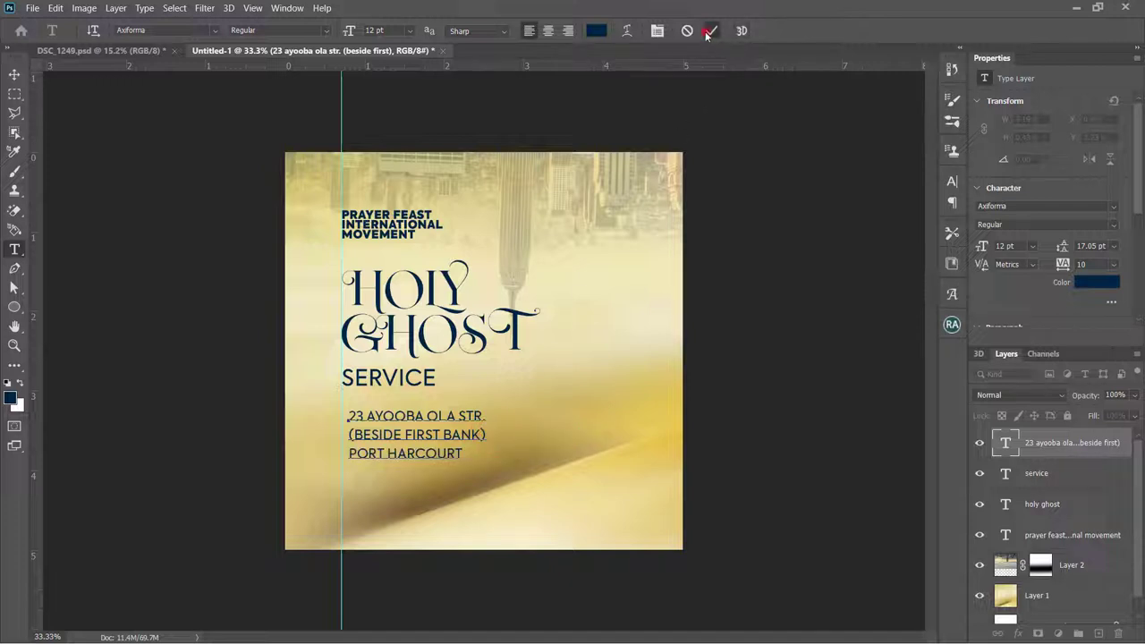
pyautogui.click(711, 31)
# Step: Align the address block with the left guide and shrink it to about 91%
pyautogui.click(14, 75)
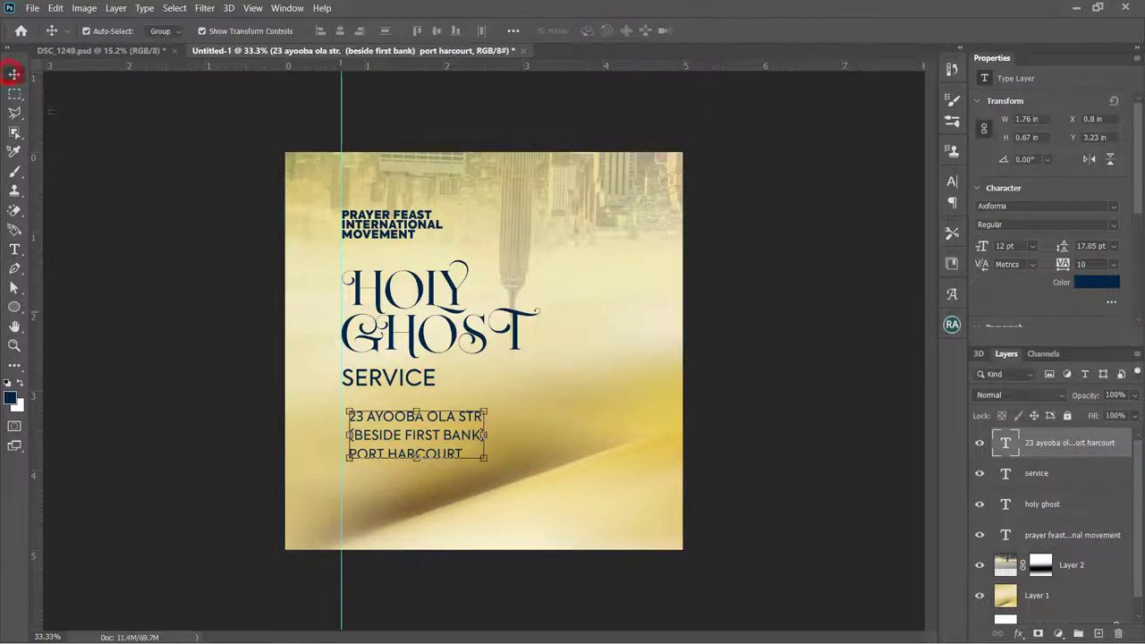
pyautogui.moveTo(391, 435); pyautogui.dragTo(384, 453)
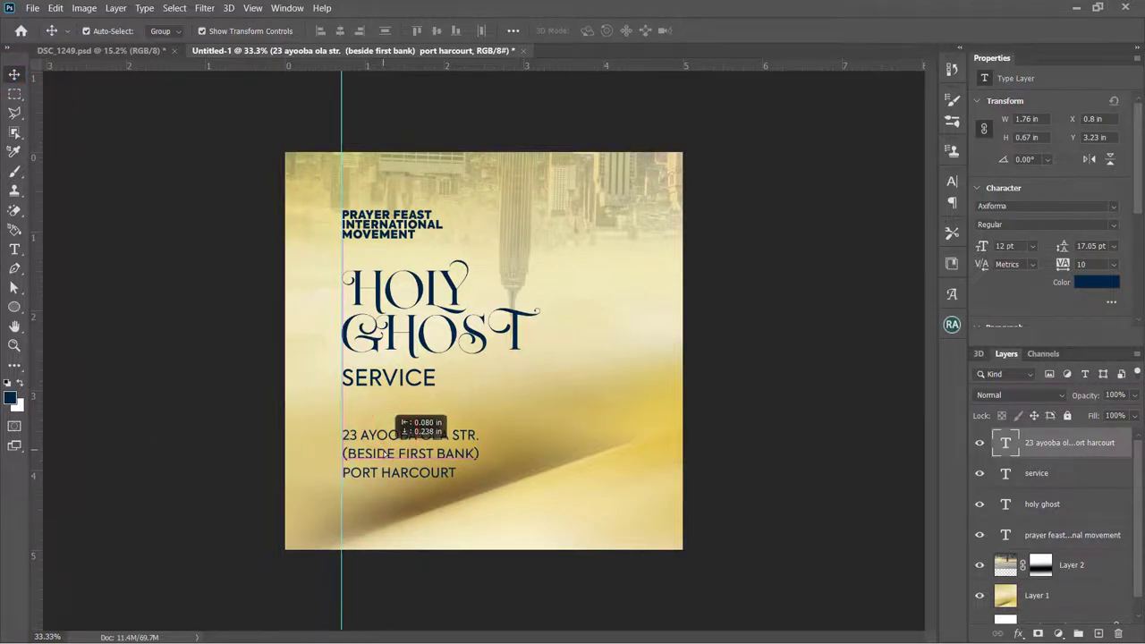
pyautogui.moveTo(479, 478); pyautogui.dragTo(470, 475)
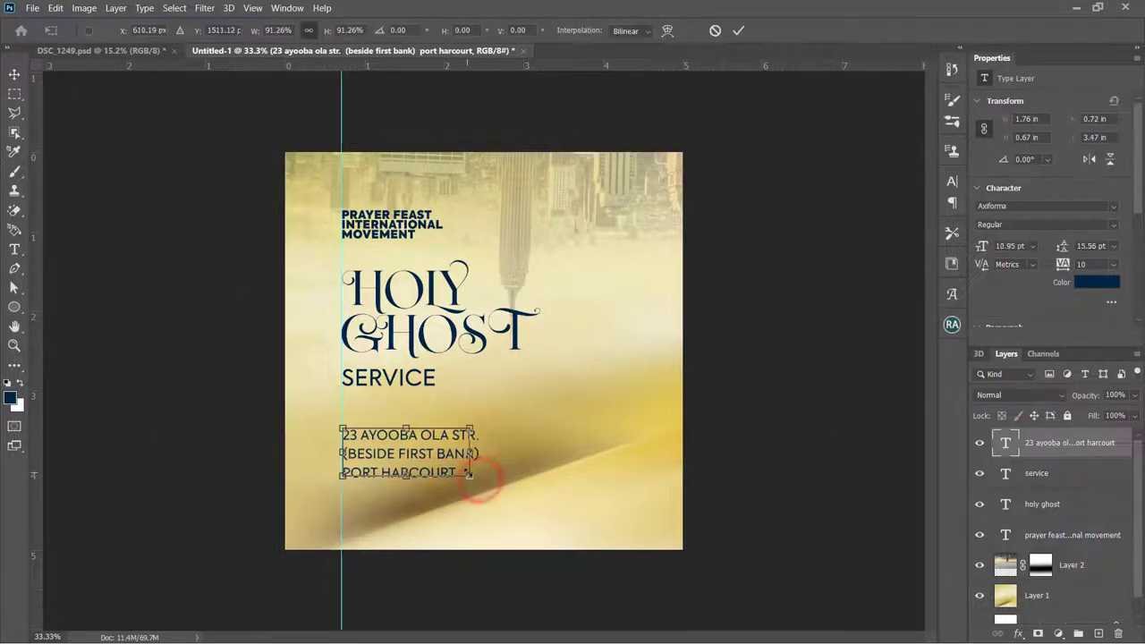
pyautogui.click(737, 30)
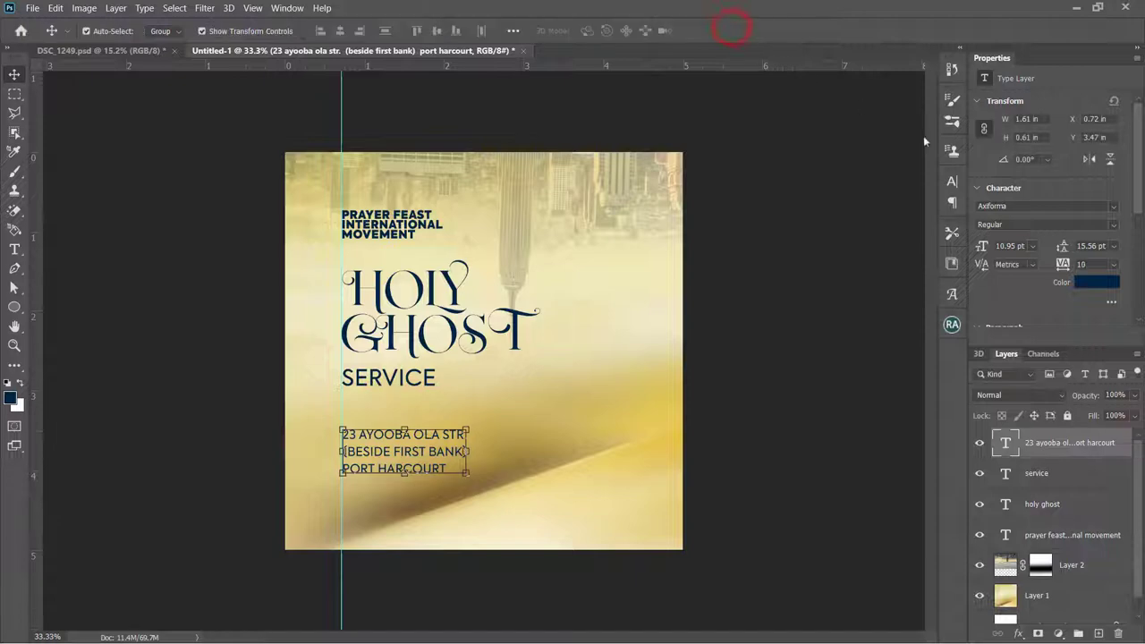
# Step: Set the address line spacing to Auto and reselect the address layer
pyautogui.click(1115, 246)
pyautogui.click(1097, 257)
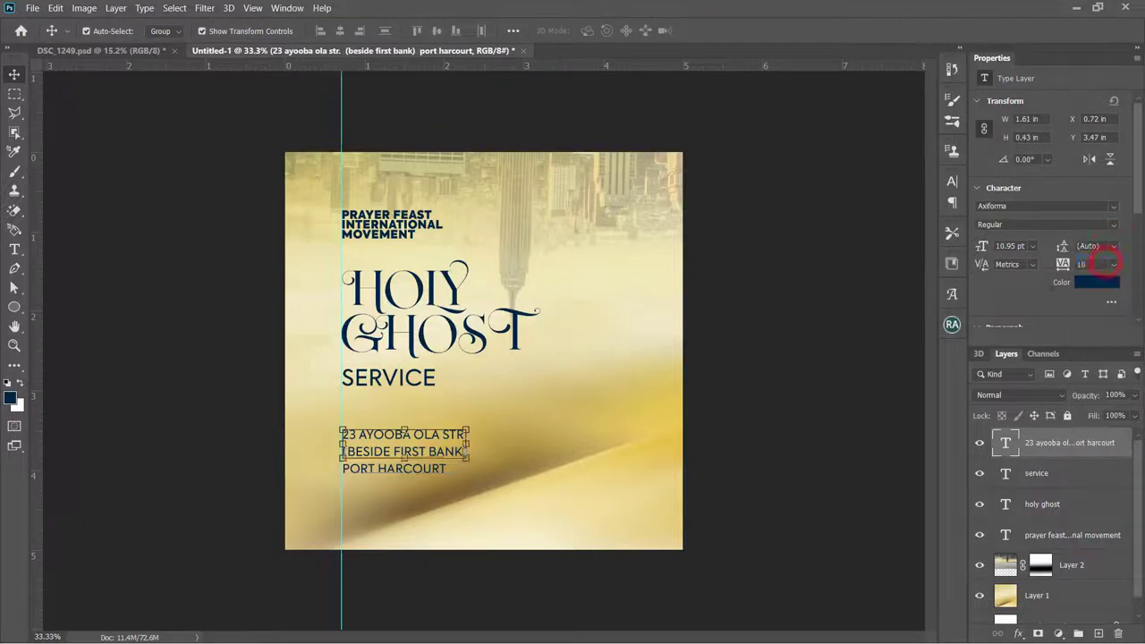
pyautogui.click(746, 414)
pyautogui.scroll(2, 747, 414)
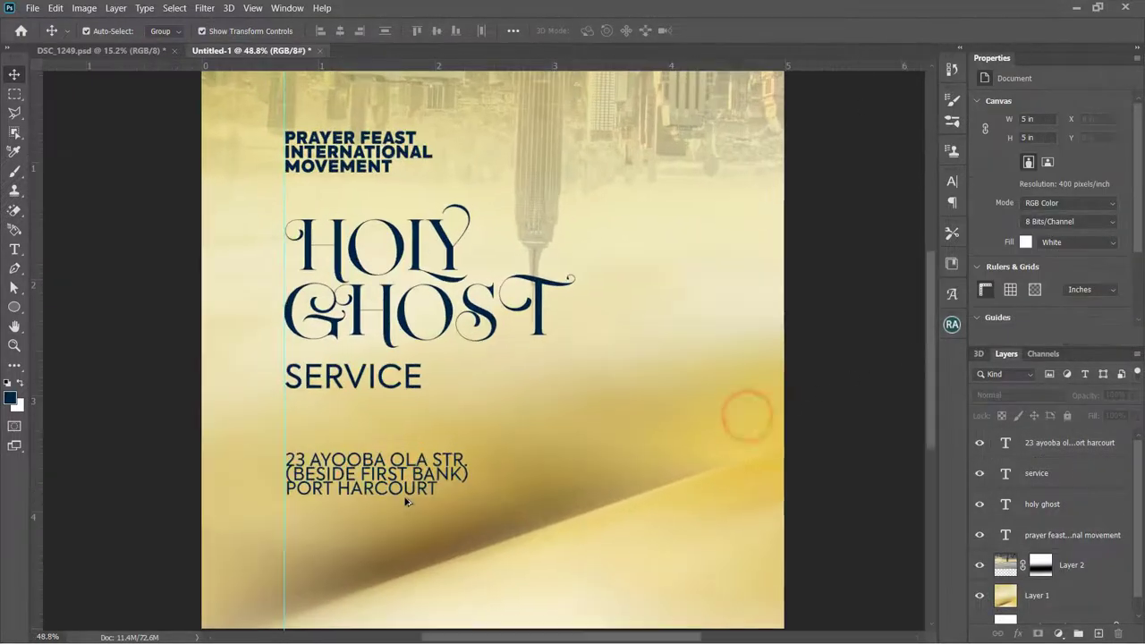
pyautogui.scroll(2, 405, 501)
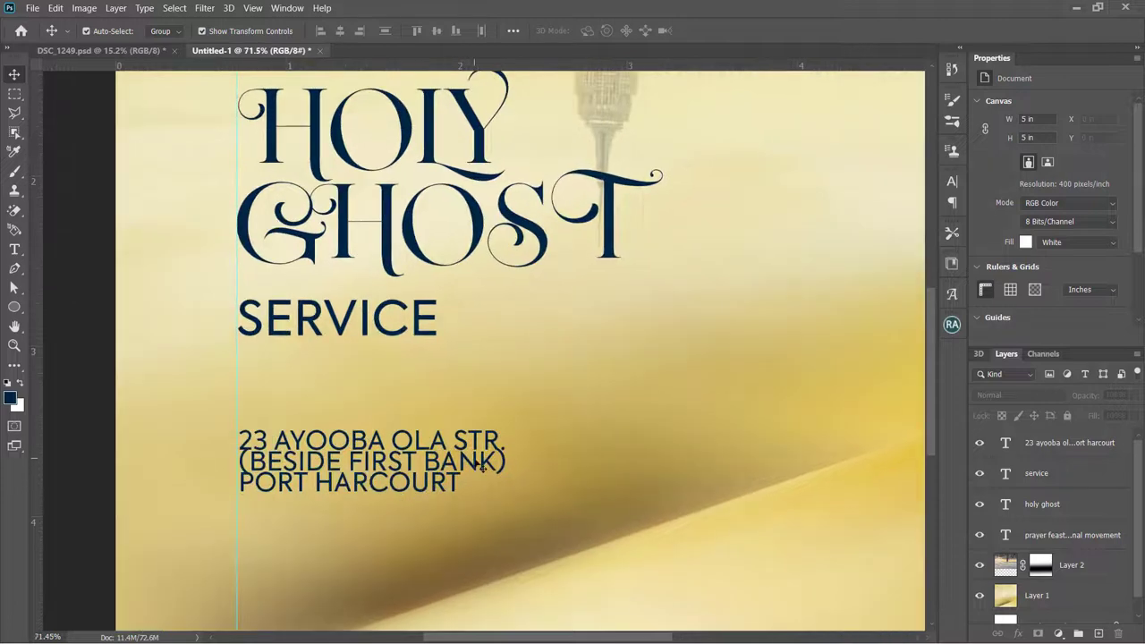
pyautogui.click(475, 461)
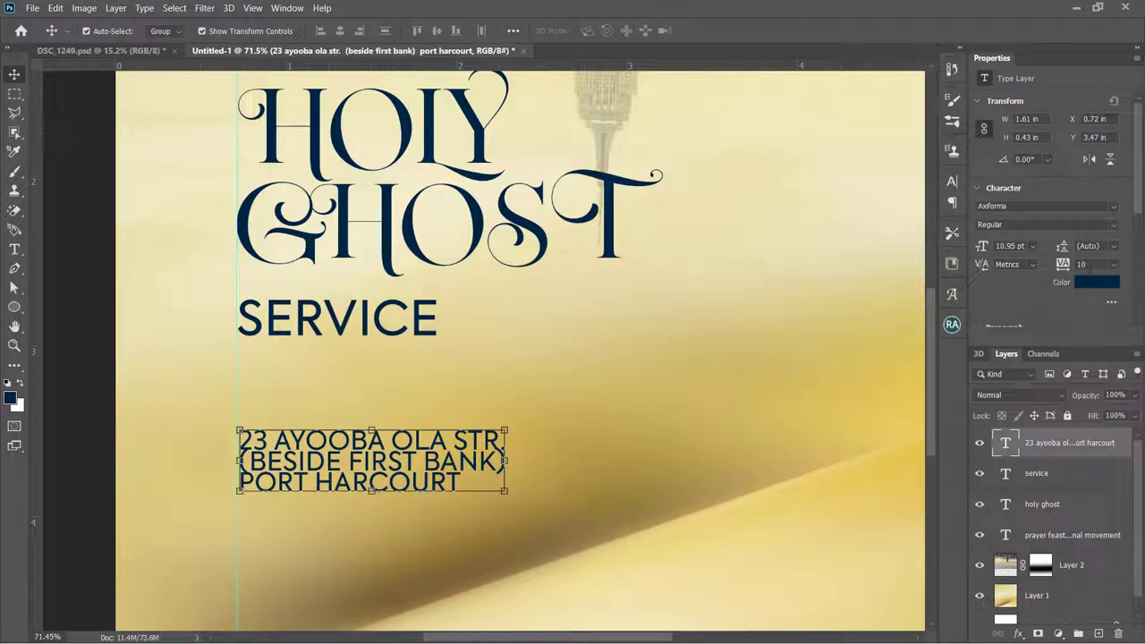
# Step: Give the address 25 letter spacing and 12 pt line spacing
pyautogui.click(1111, 266)
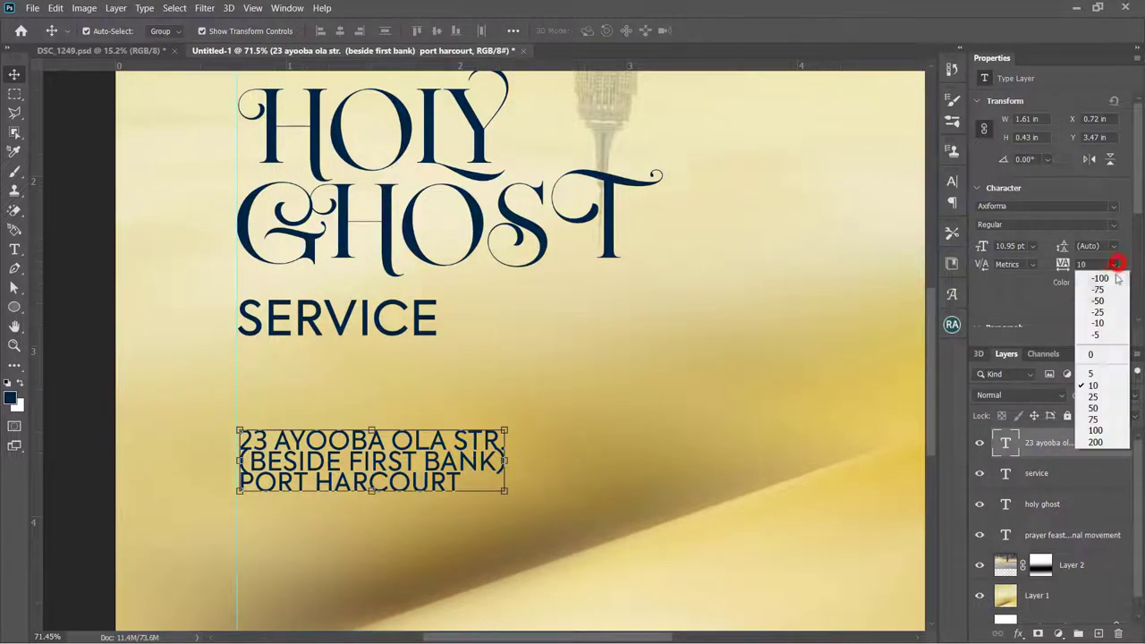
pyautogui.click(1094, 397)
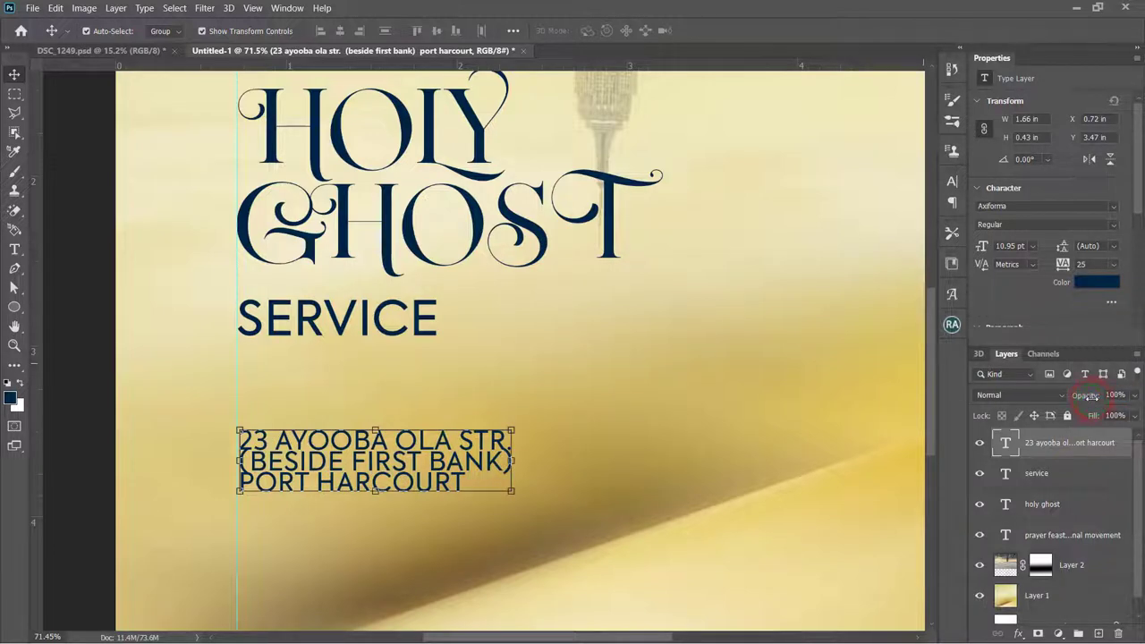
pyautogui.click(1114, 247)
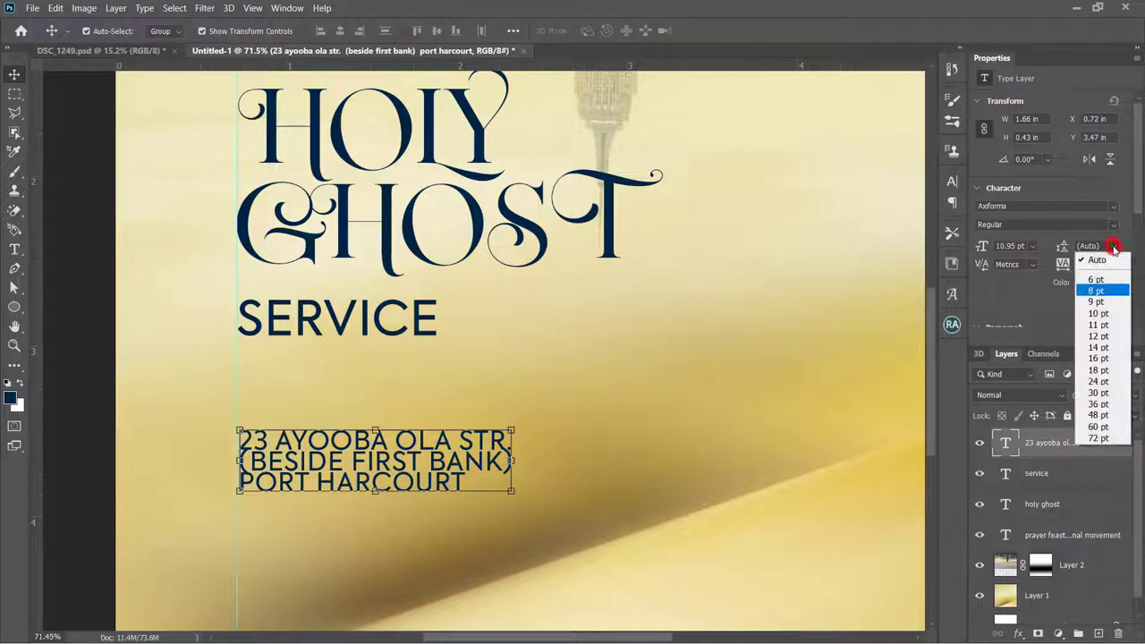
pyautogui.click(1100, 314)
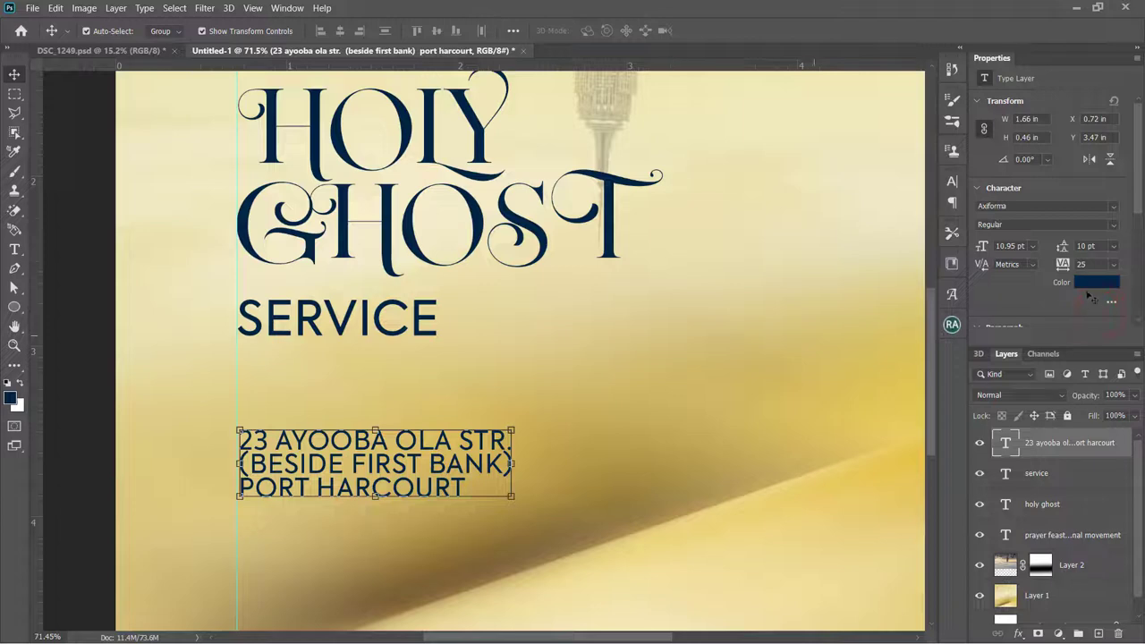
pyautogui.moveTo(1060, 256); pyautogui.dragTo(1055, 257)
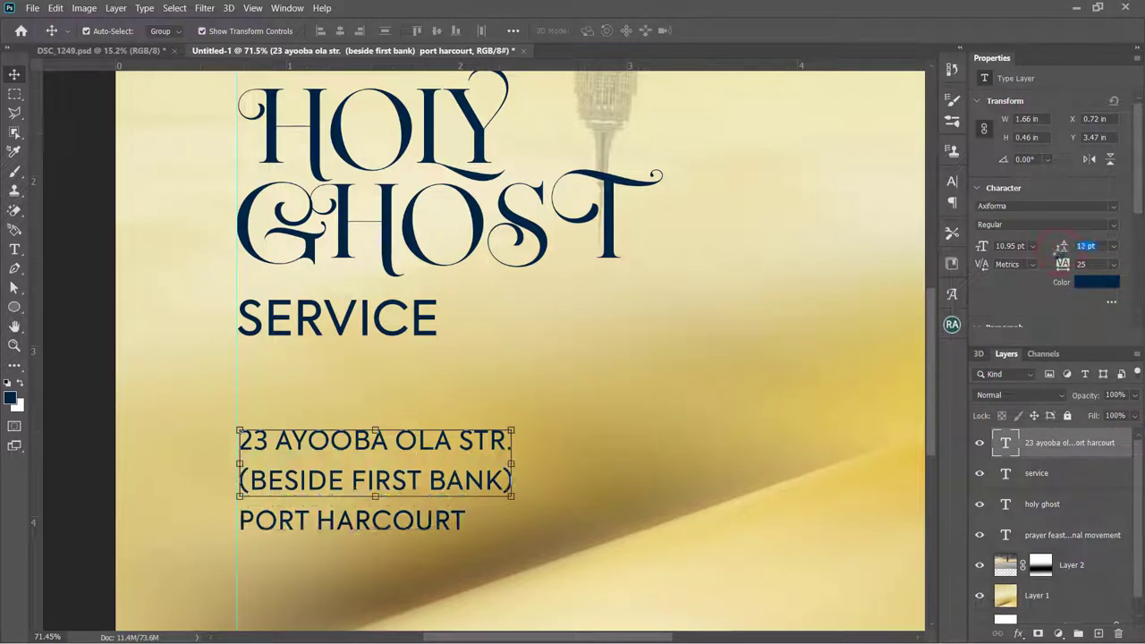
pyautogui.write('12')
pyautogui.press('Return')
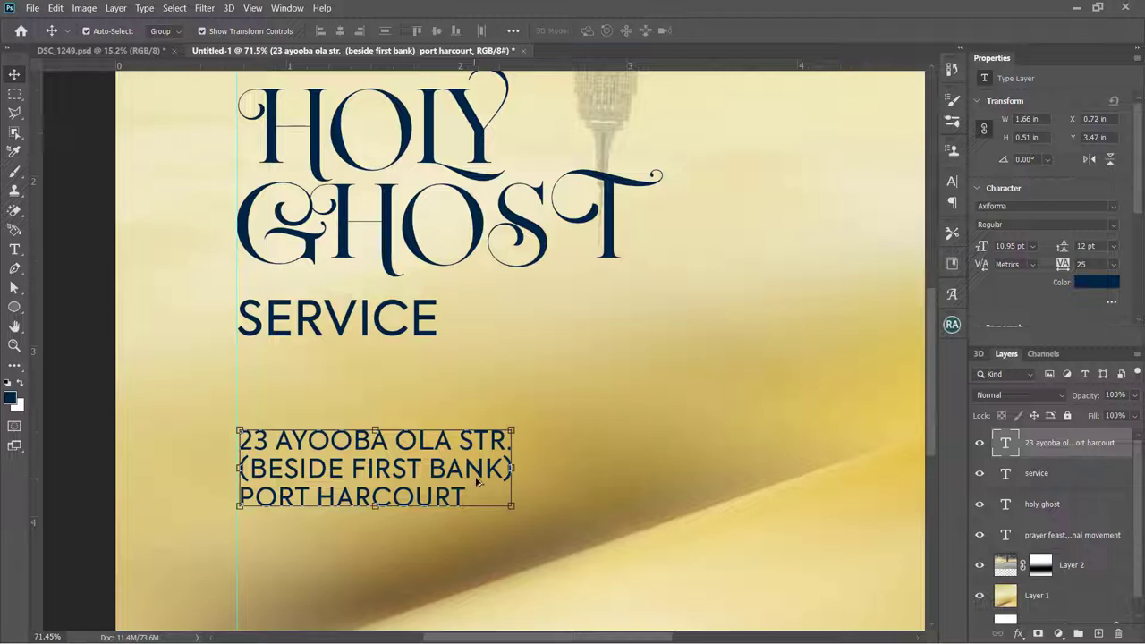
# Step: Enlarge the address block slightly to 11.36 pt and set it in Axiforma Medium
pyautogui.scroll(-1, 478, 482)
pyautogui.scroll(-1, 477, 482)
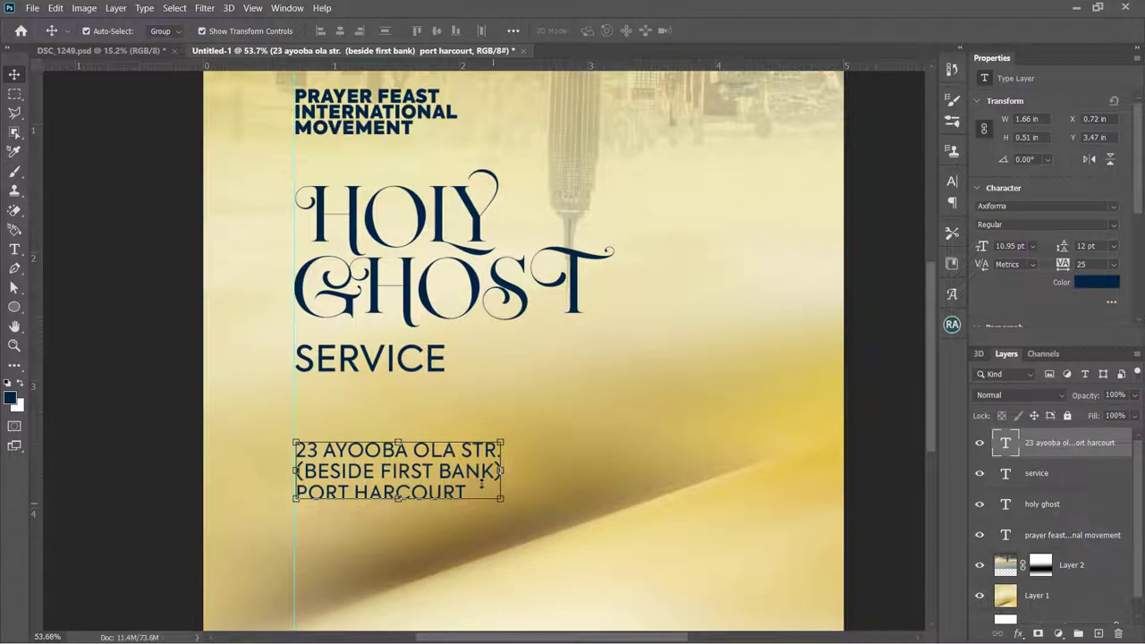
pyautogui.moveTo(502, 502); pyautogui.dragTo(509, 500)
pyautogui.click(738, 30)
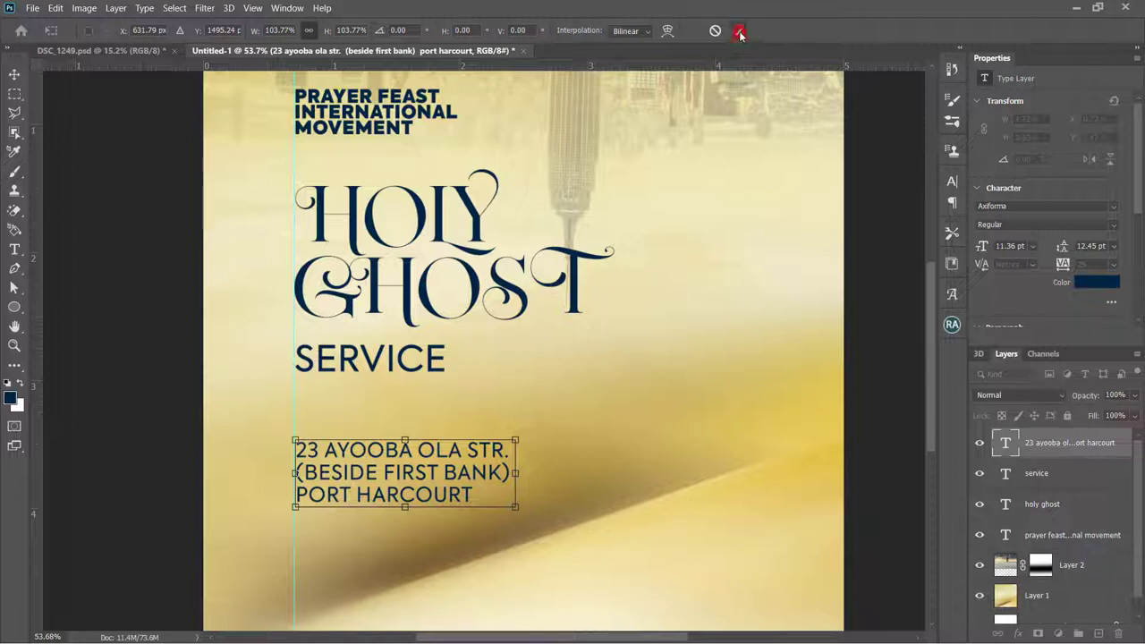
pyautogui.click(1115, 224)
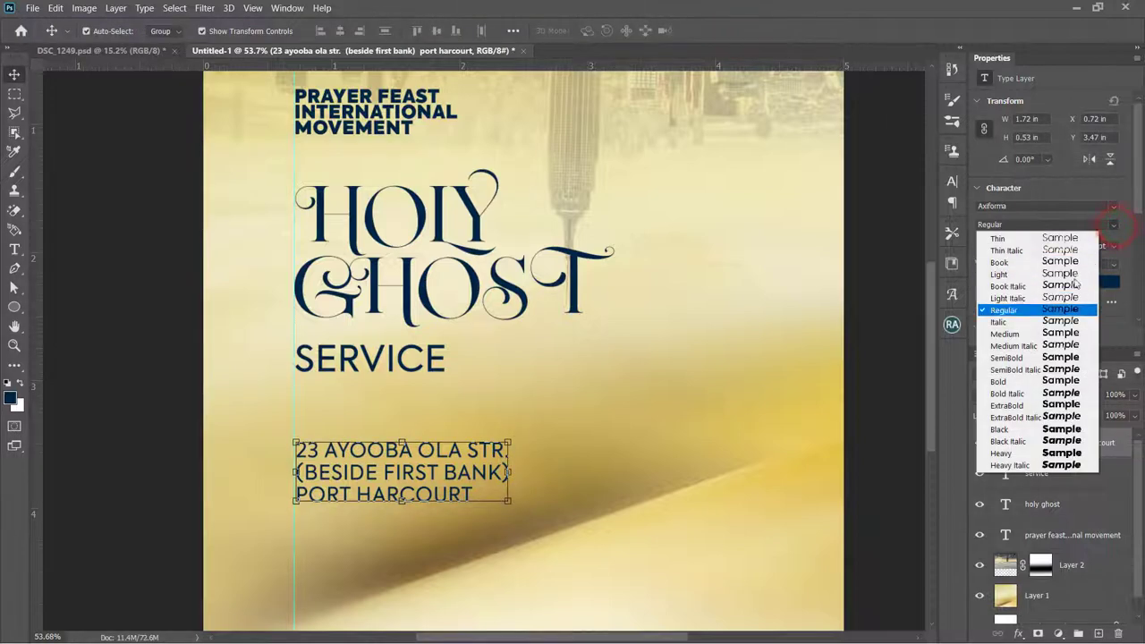
pyautogui.click(1033, 334)
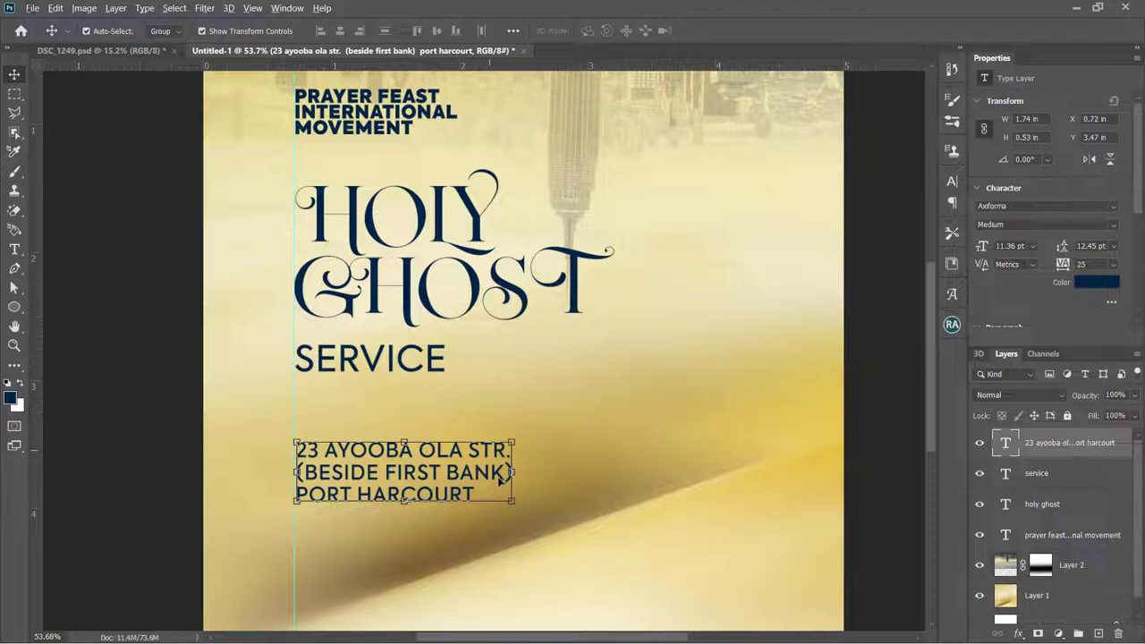
# Step: Draw a 713 × 83 px navy bar under the address and place a duplicate address below it
pyautogui.click(15, 308)
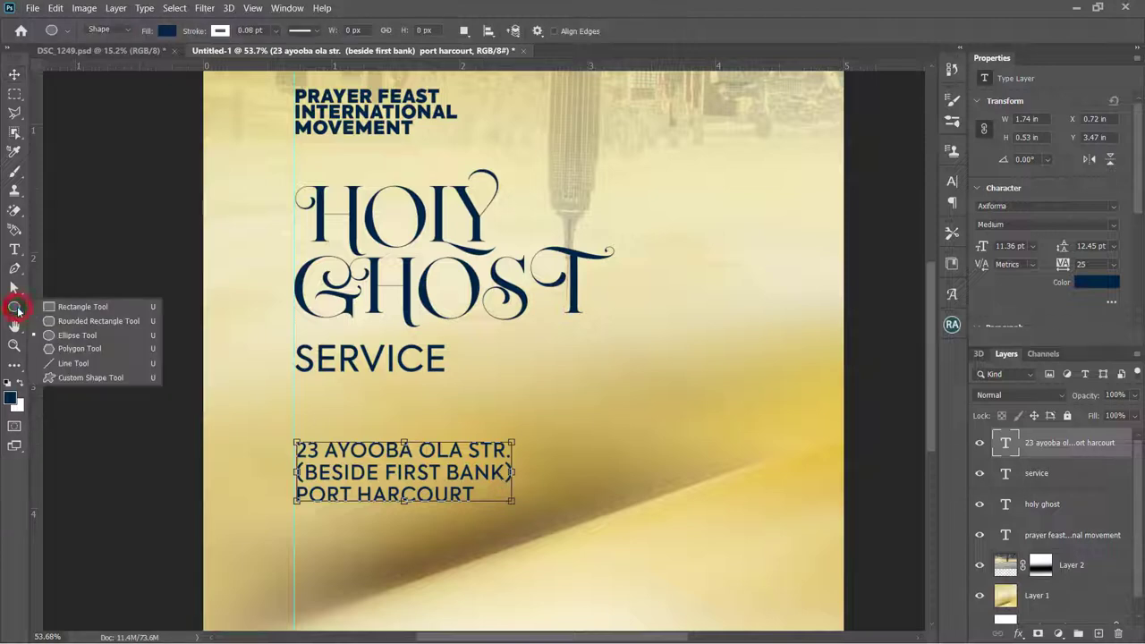
pyautogui.click(53, 306)
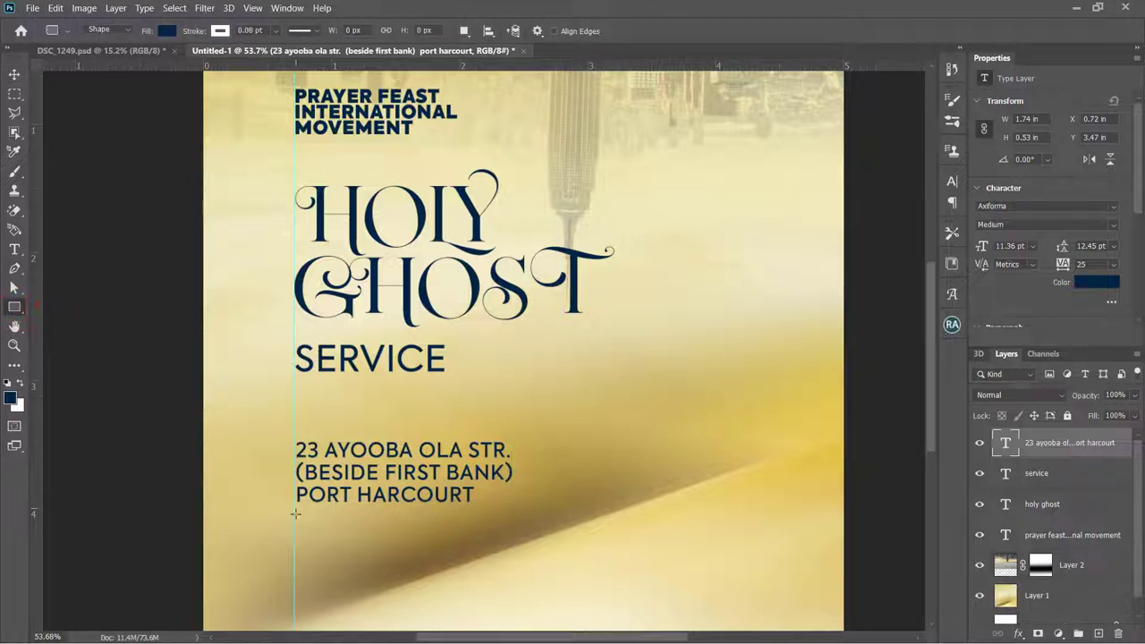
pyautogui.moveTo(295, 514); pyautogui.dragTo(523, 540)
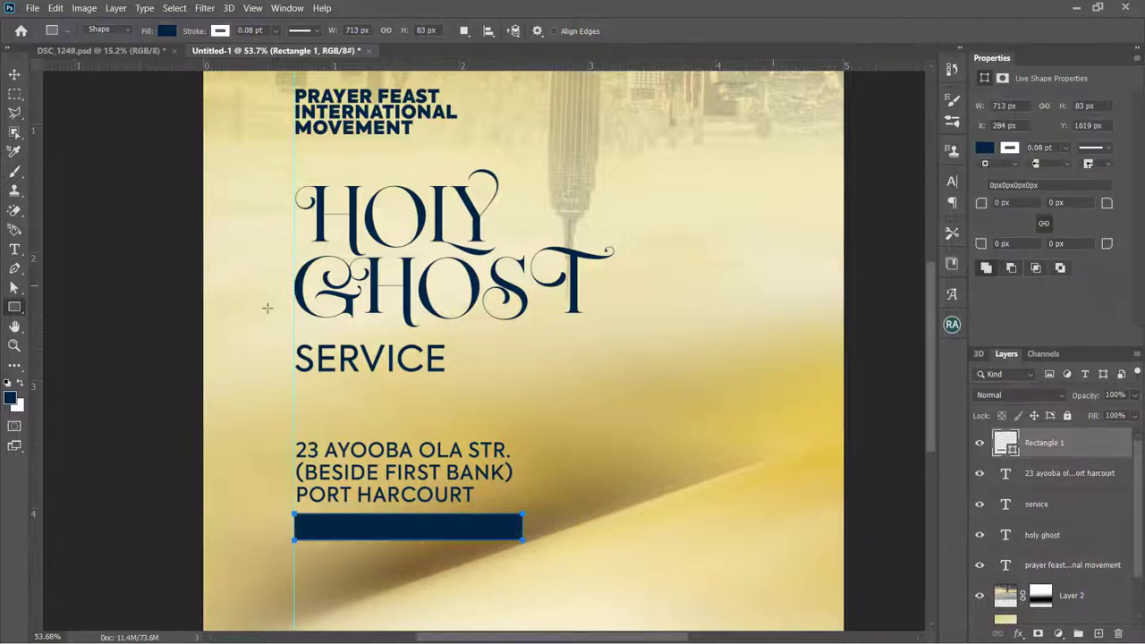
pyautogui.click(14, 74)
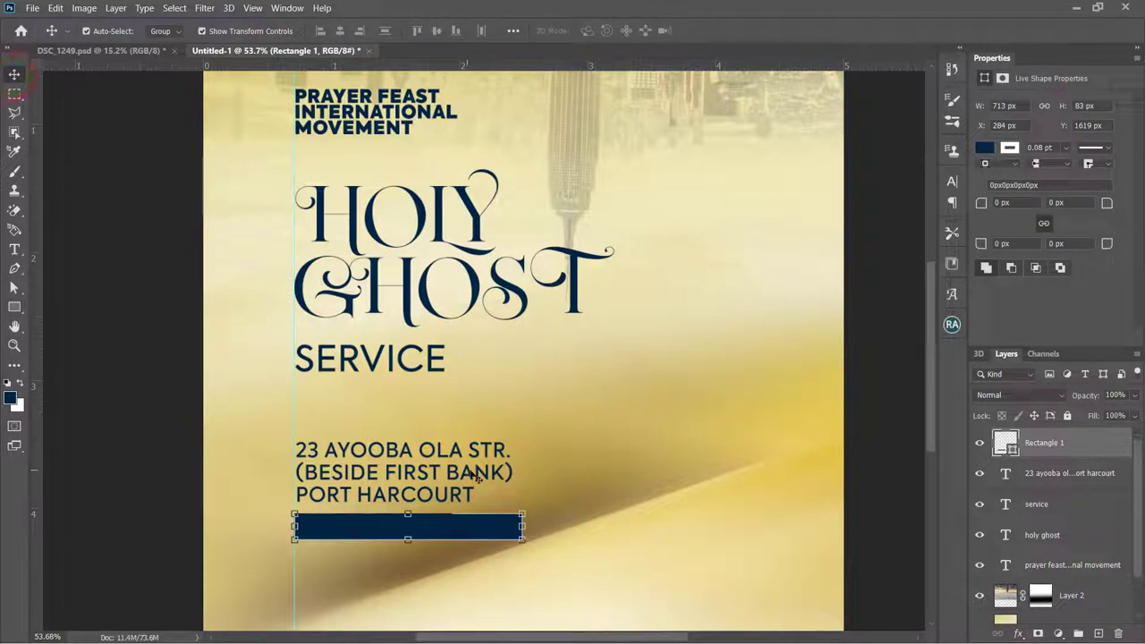
pyautogui.moveTo(472, 474); pyautogui.dragTo(467, 586)
# Step: Rewrite the copied address as '26TH JULY, 2022 | 8PM' and color it white
pyautogui.press('t')
pyautogui.click(463, 581)
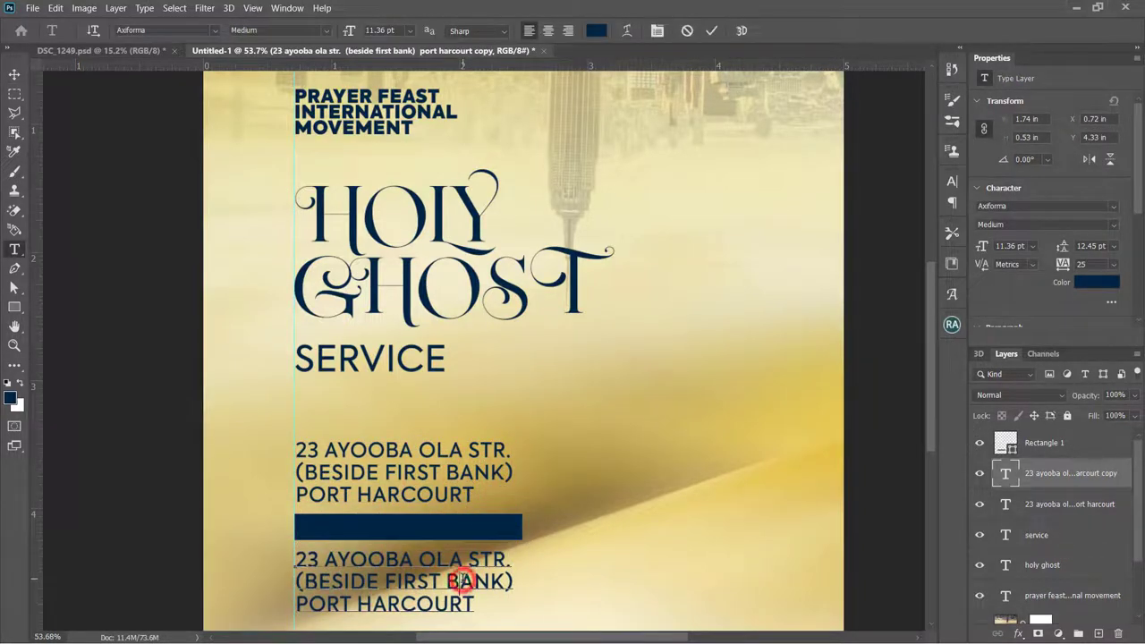
pyautogui.hotkey('ctrl', 'a')
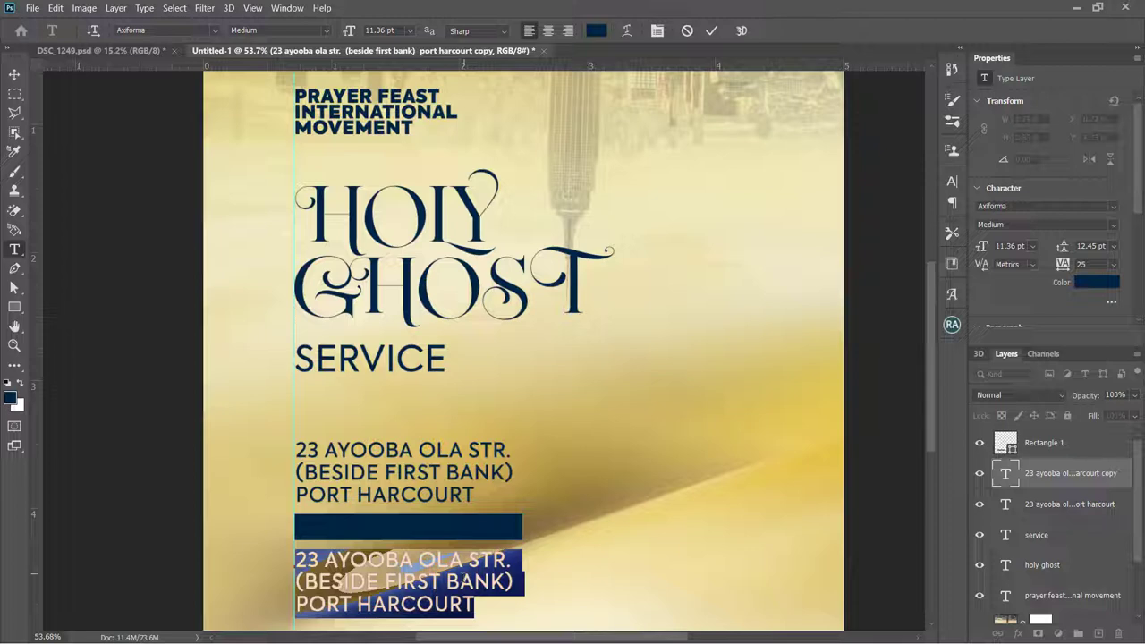
pyautogui.write('26')
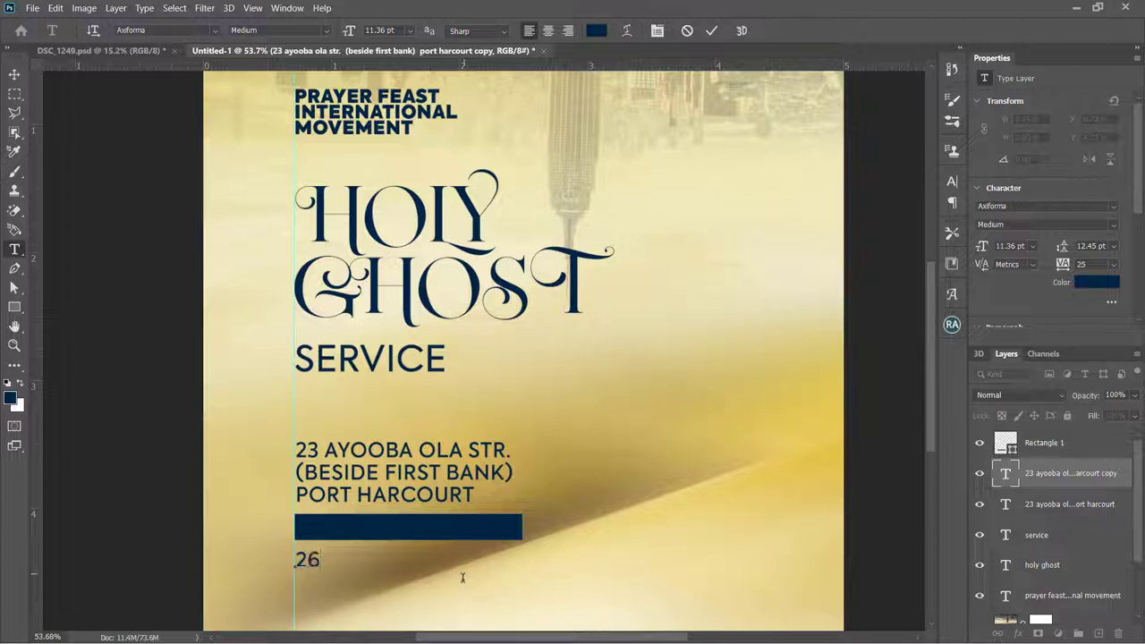
pyautogui.write('TH')
pyautogui.write(' JUL')
pyautogui.write('Y')
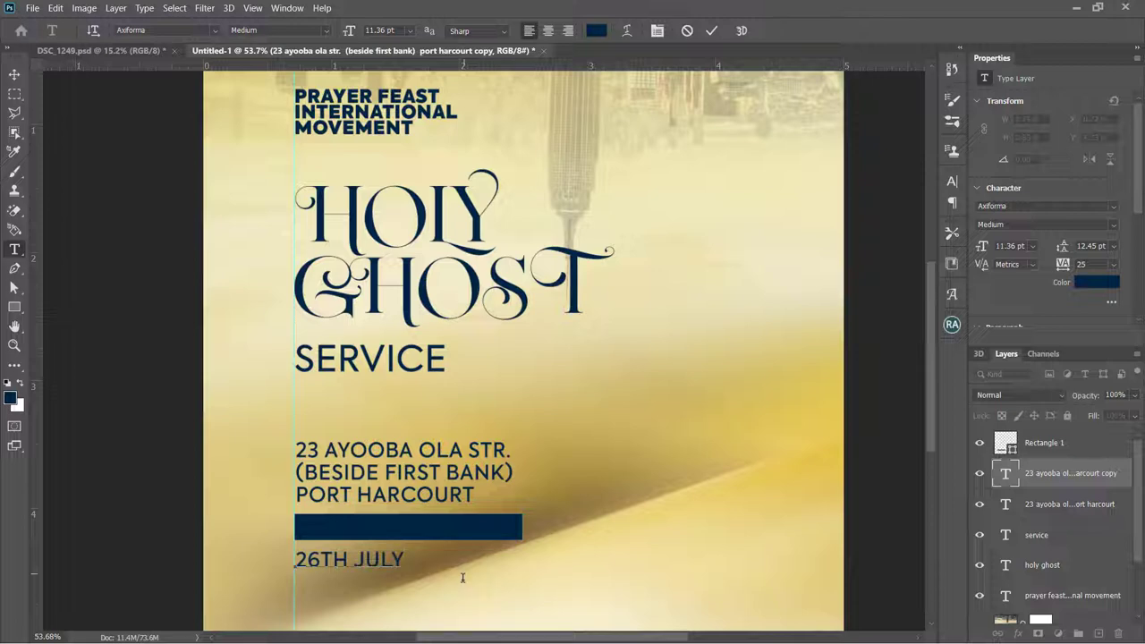
pyautogui.write(' 202')
pyautogui.write('3')
pyautogui.write(' |')
pyautogui.write('8')
pyautogui.write('P')
pyautogui.write('M')
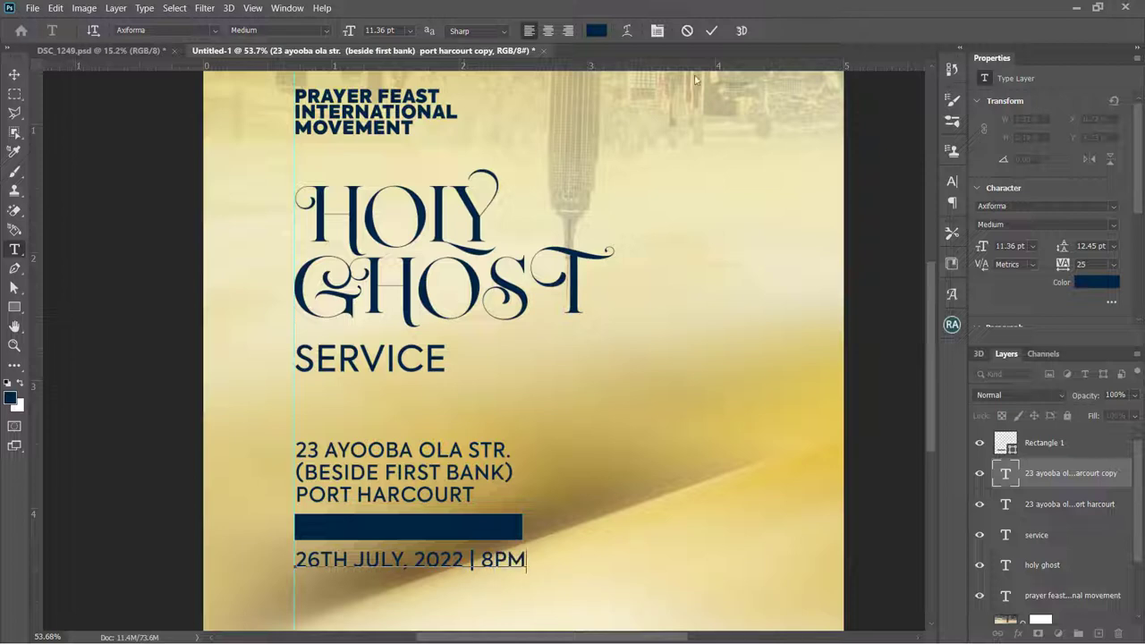
pyautogui.click(711, 31)
pyautogui.click(596, 30)
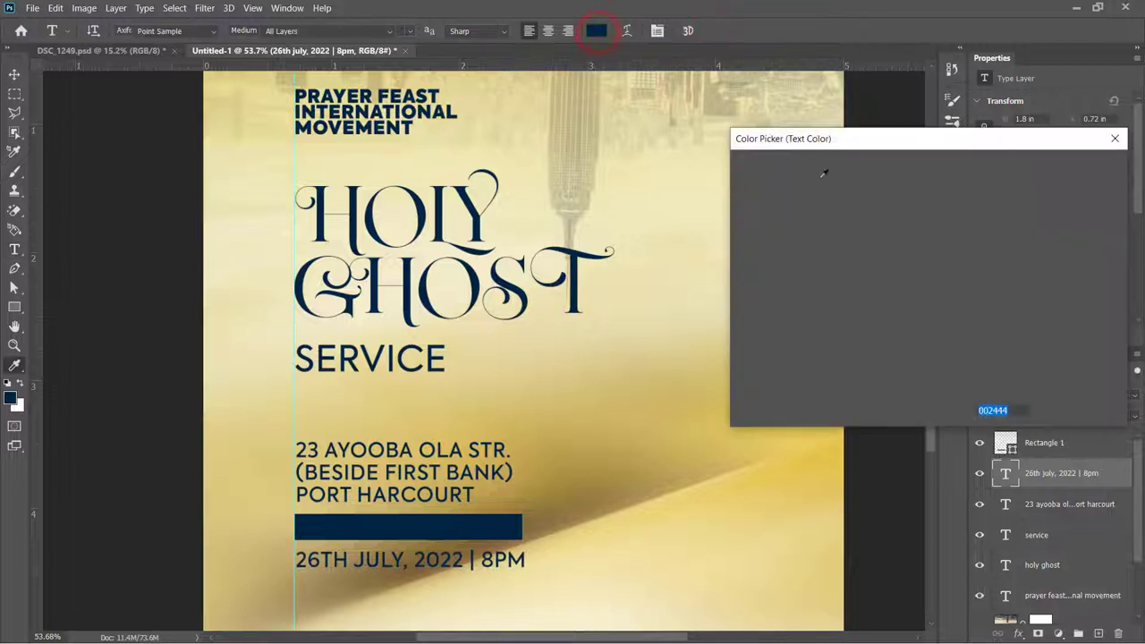
pyautogui.moveTo(887, 225); pyautogui.dragTo(739, 174)
# Step: Confirm the white color, then move the date onto the navy bar in front of it
pyautogui.click(1054, 168)
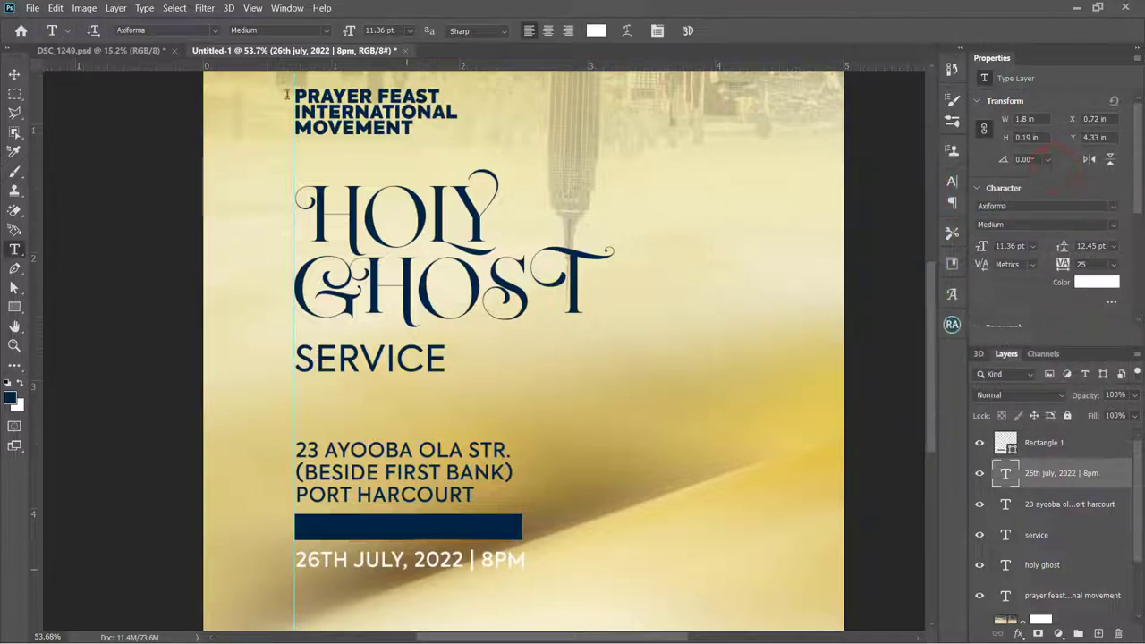
pyautogui.click(14, 74)
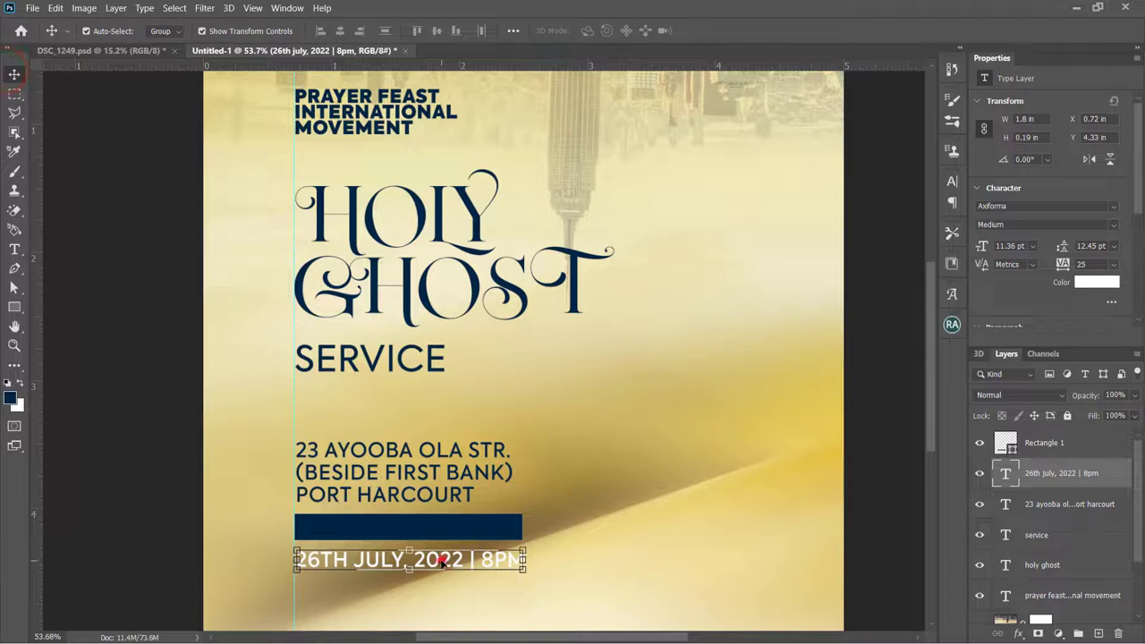
pyautogui.moveTo(447, 560); pyautogui.dragTo(456, 523)
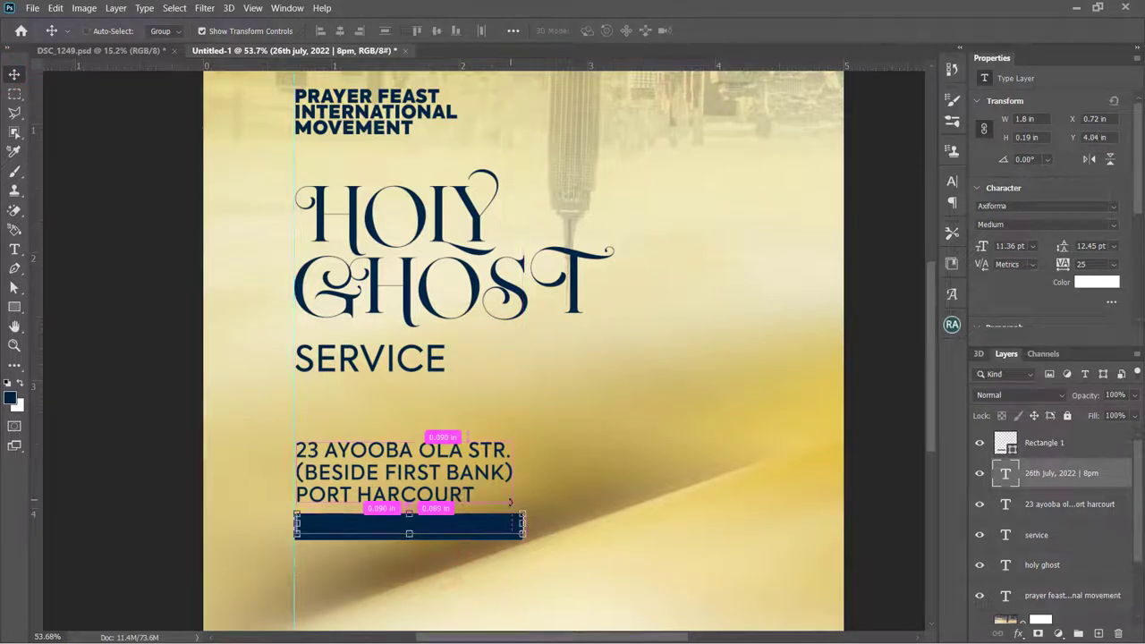
pyautogui.hotkey('ctrl', ']')
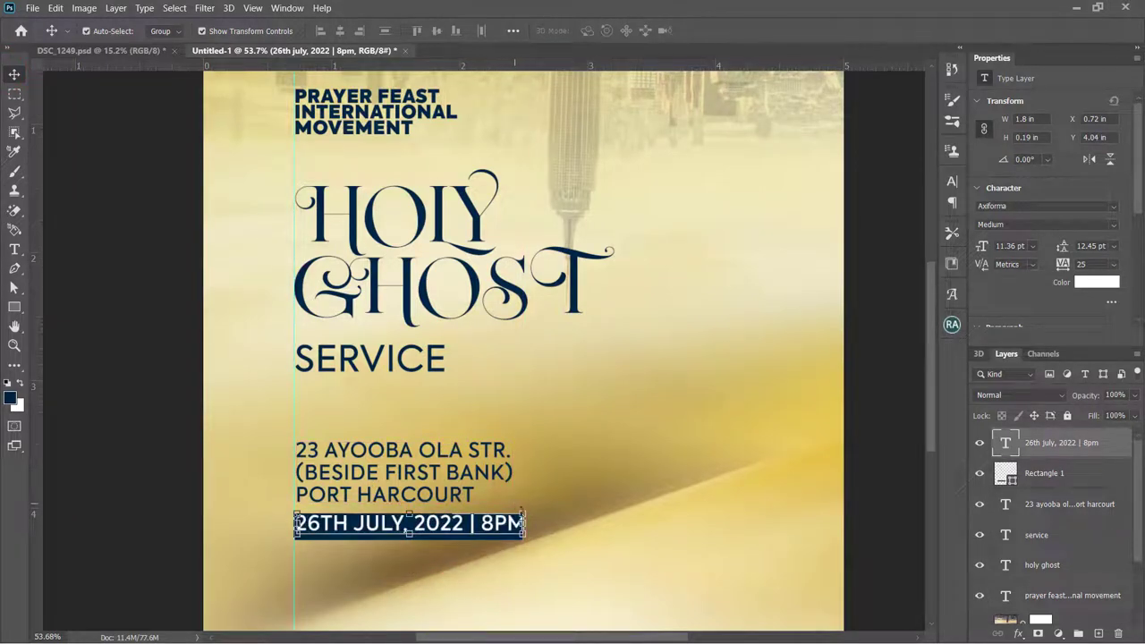
# Step: Scale the date text to about 80% and shift it slightly right within the bar
pyautogui.moveTo(526, 514); pyautogui.dragTo(482, 518)
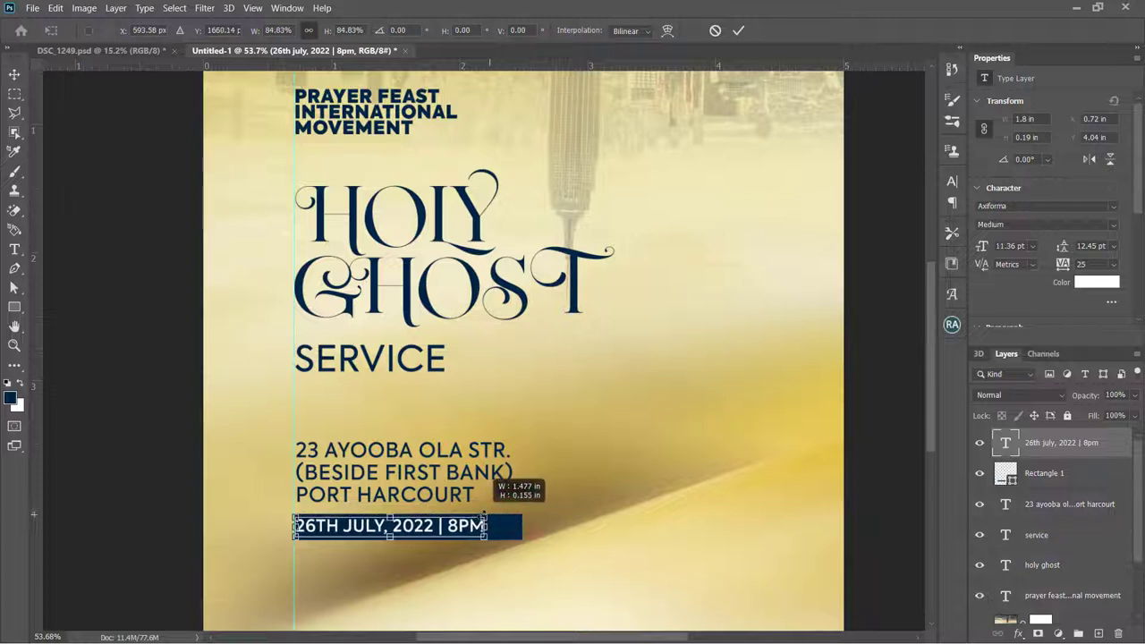
pyautogui.scroll(2, 366, 583)
pyautogui.scroll(1, 363, 585)
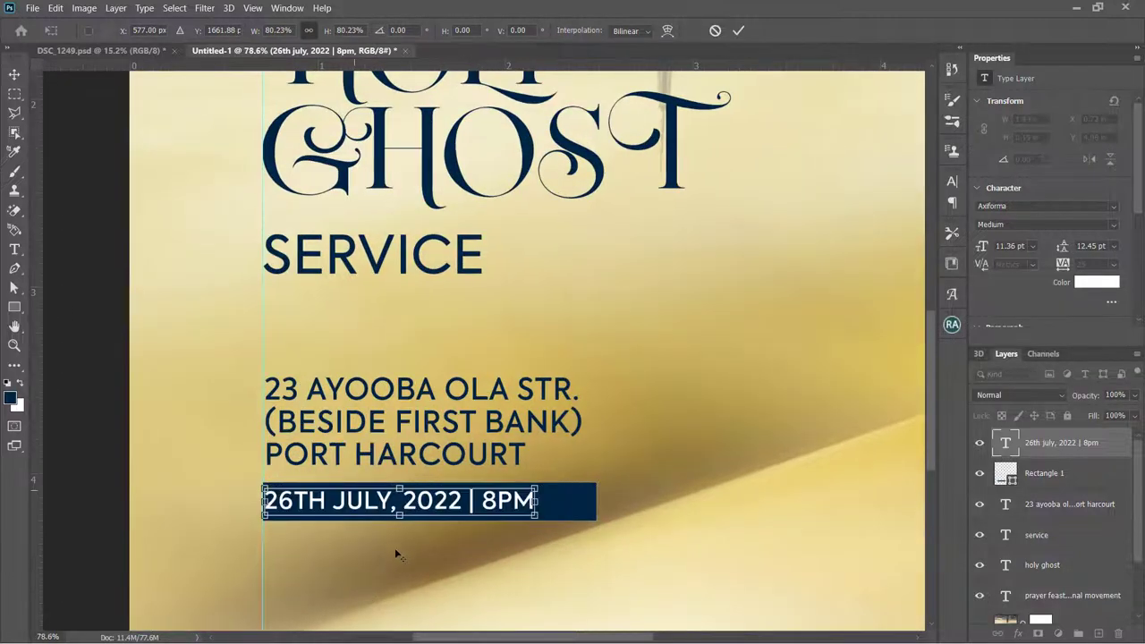
pyautogui.scroll(1, 400, 541)
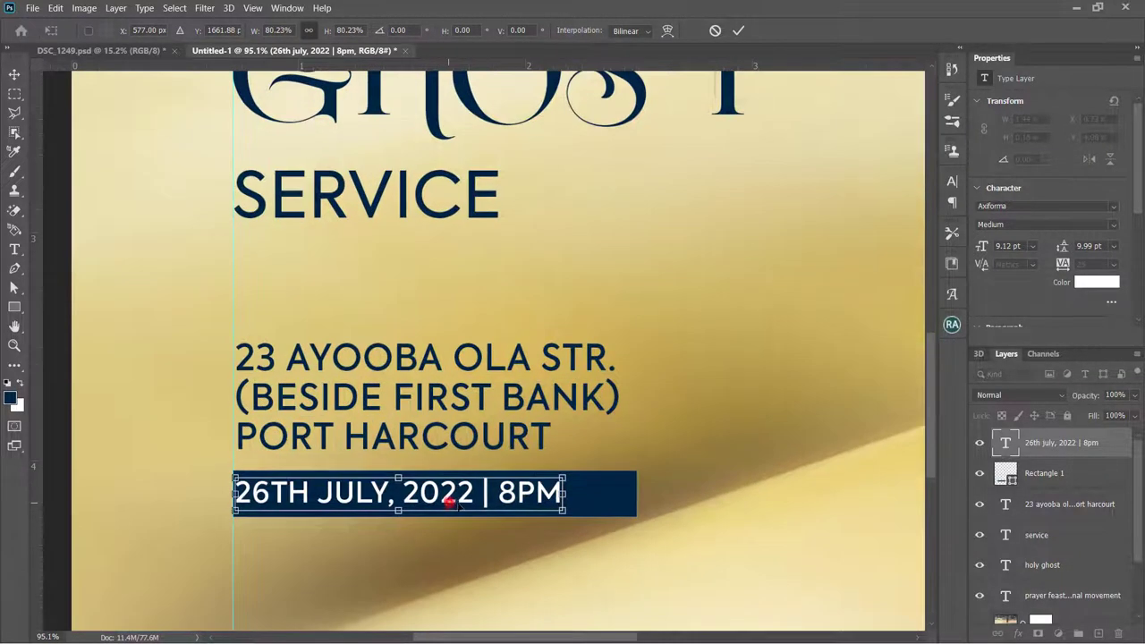
pyautogui.moveTo(449, 503); pyautogui.dragTo(461, 506)
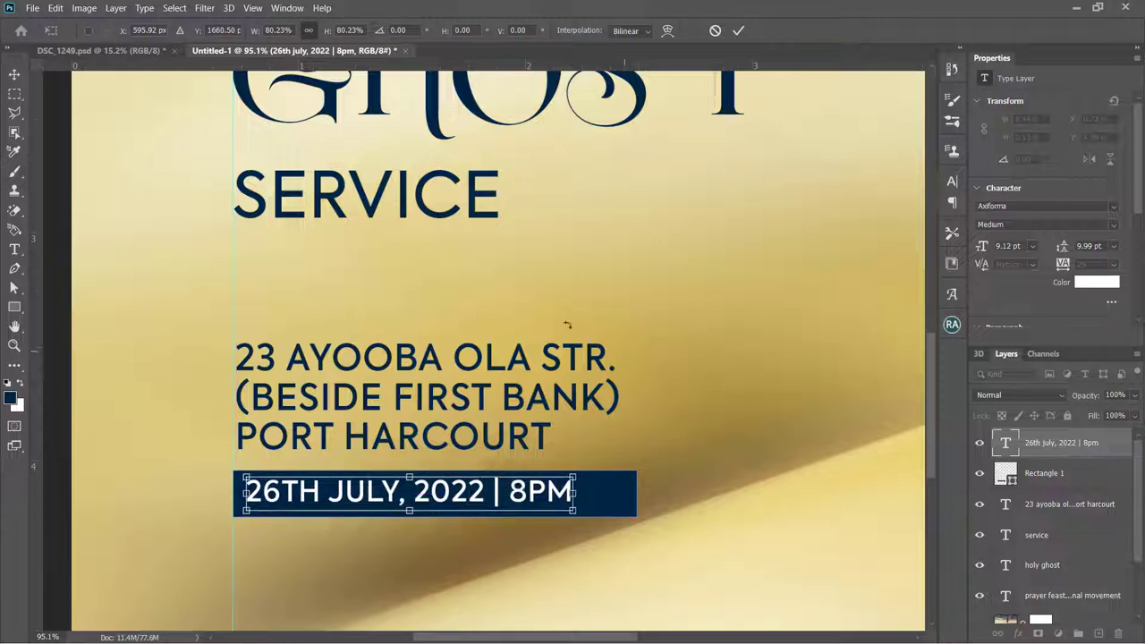
pyautogui.click(748, 30)
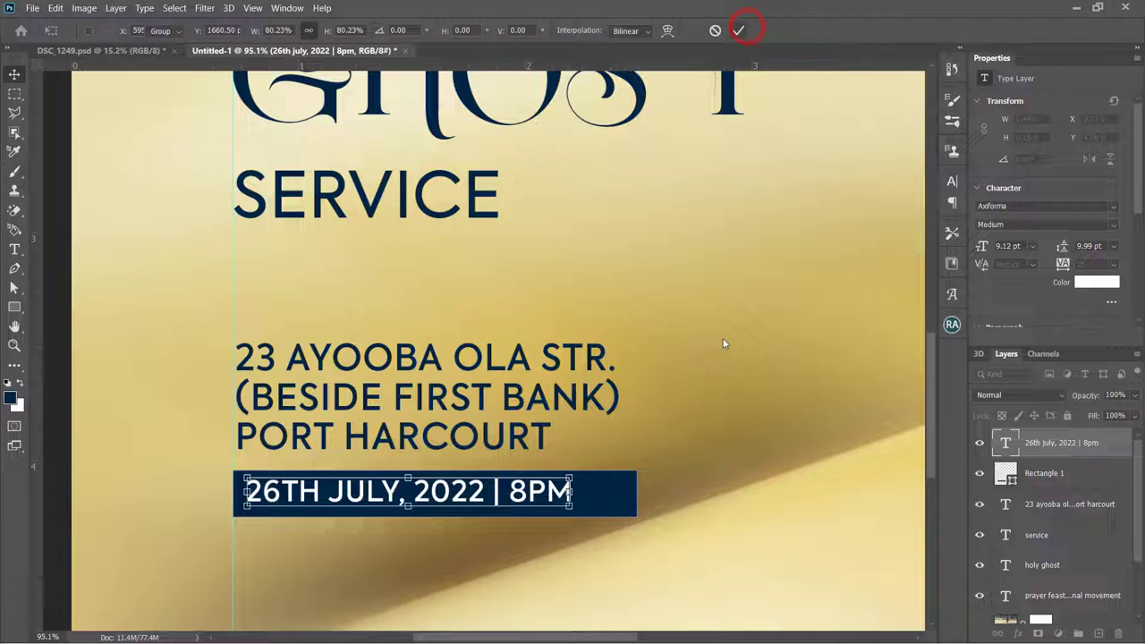
# Step: Reselect the date text and scroll around the canvas to check its placement
pyautogui.click(714, 453)
pyautogui.click(567, 496)
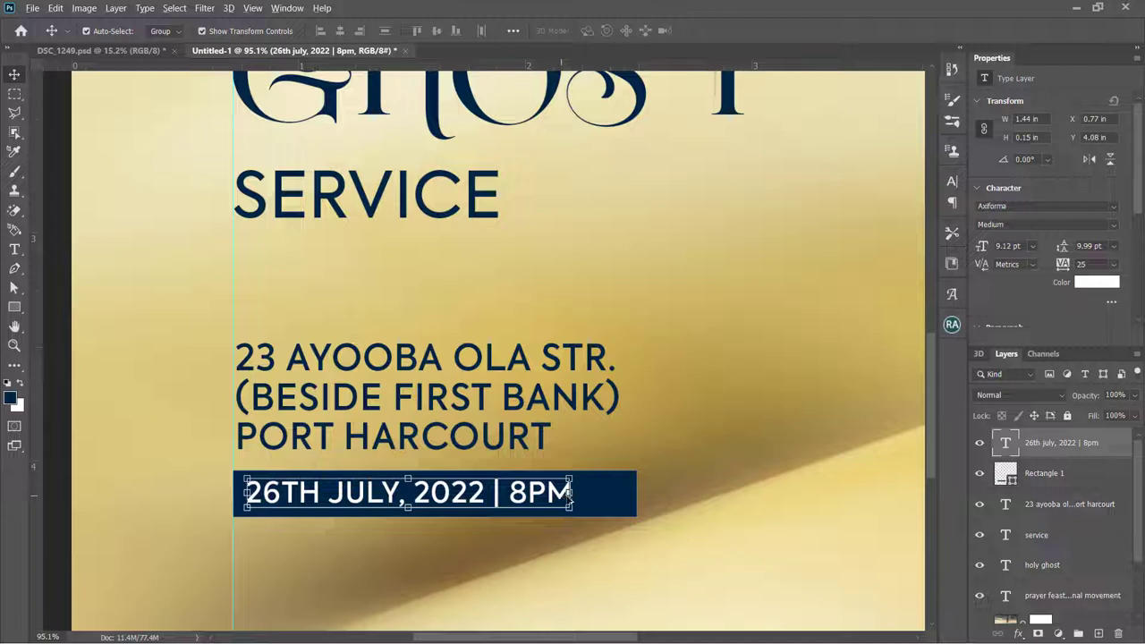
pyautogui.scroll(-1, 569, 495)
pyautogui.scroll(-1, 563, 483)
pyautogui.scroll(-1, 559, 465)
pyautogui.scroll(-3, 549, 399)
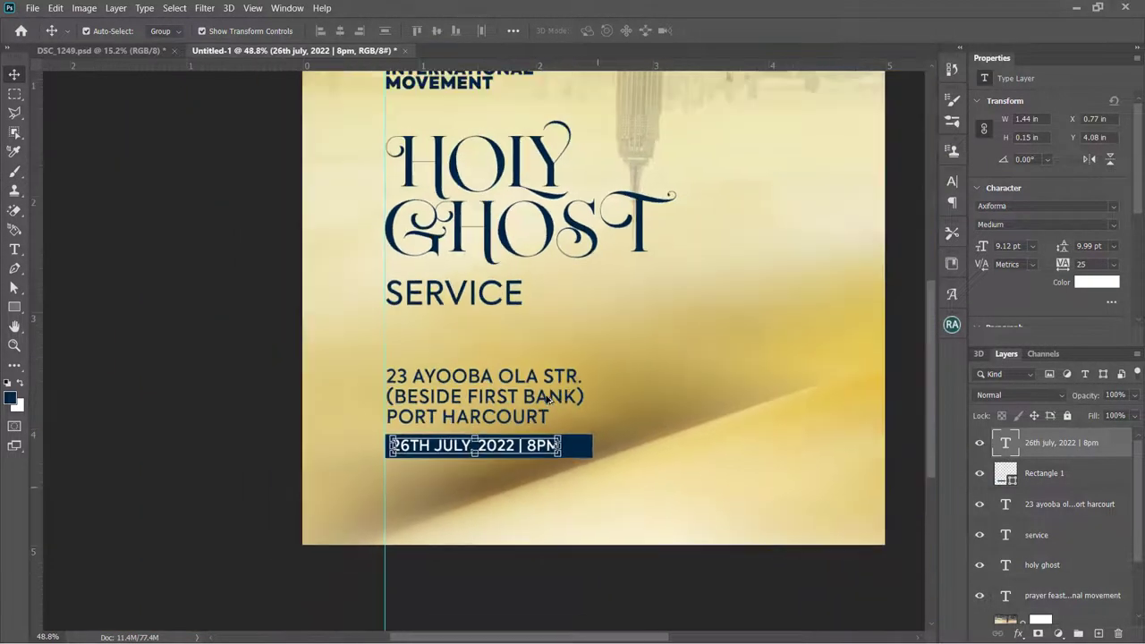
pyautogui.scroll(2, 548, 399)
pyautogui.hscroll(2, 549, 399)
pyautogui.hscroll(1, 545, 399)
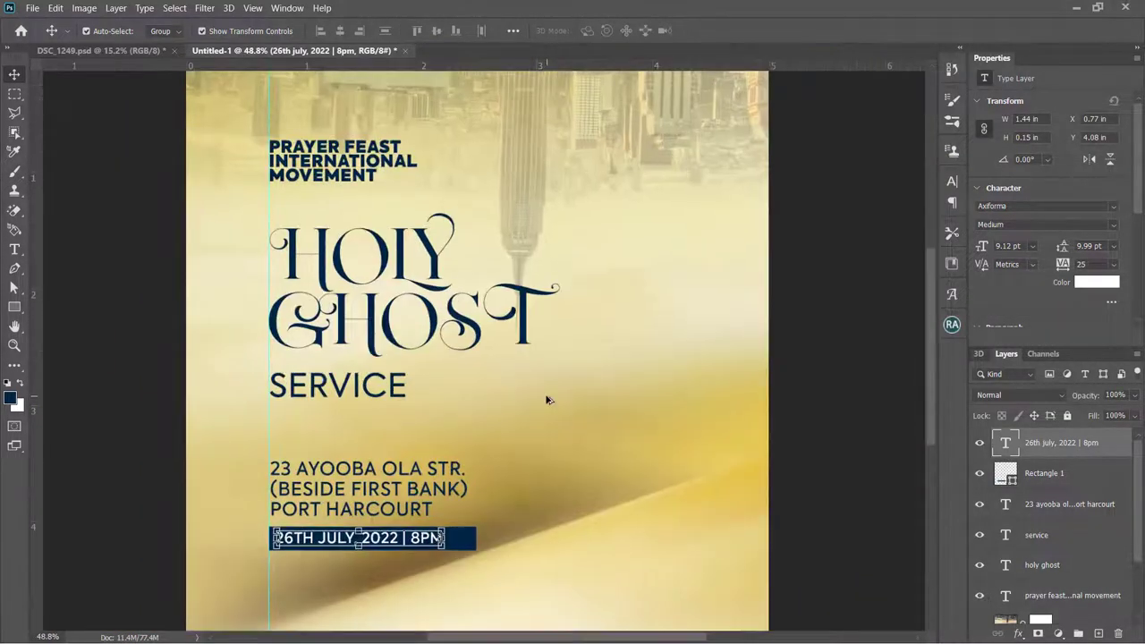
# Step: Scale the address to about 97% (11 pt type, 12.05 pt leading) and nudge it down slightly
pyautogui.click(428, 510)
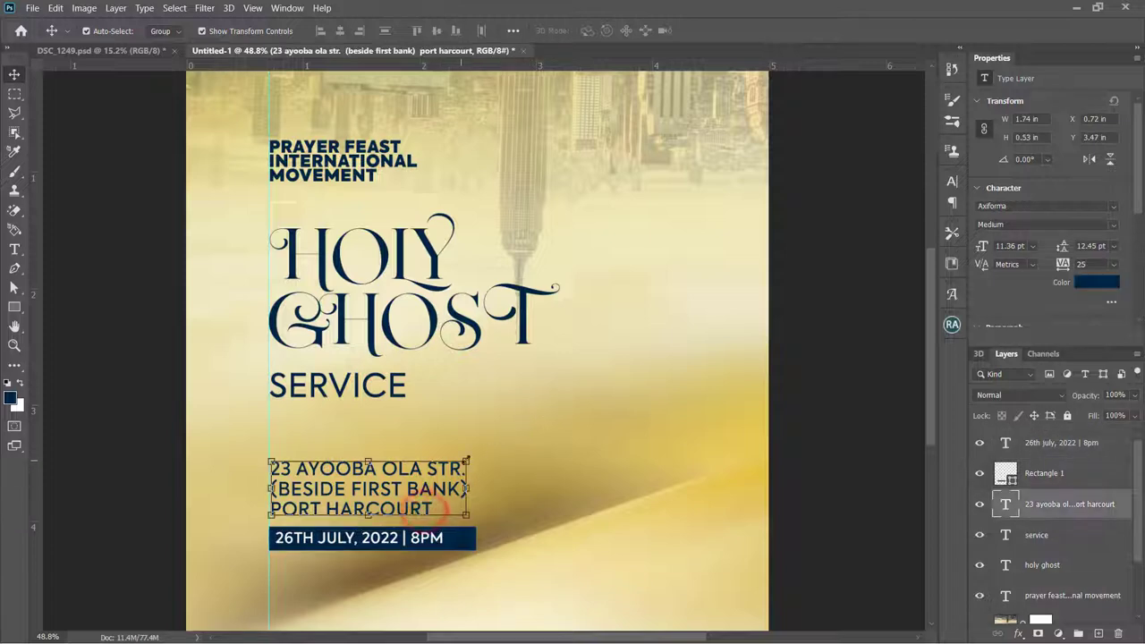
pyautogui.moveTo(465, 460); pyautogui.dragTo(465, 462)
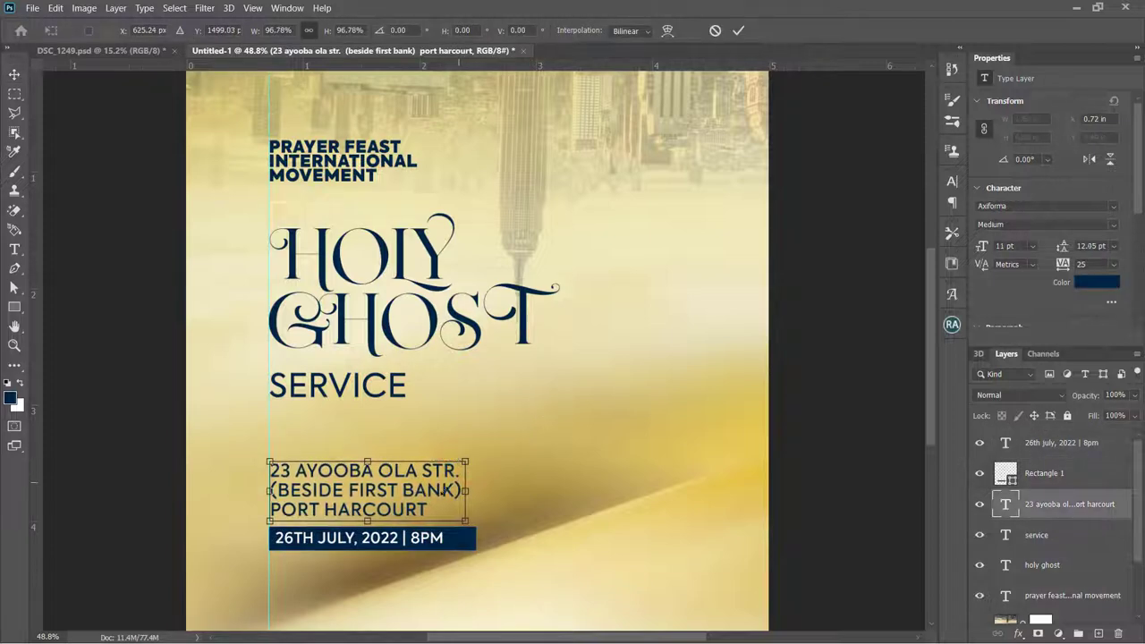
pyautogui.press('Down')
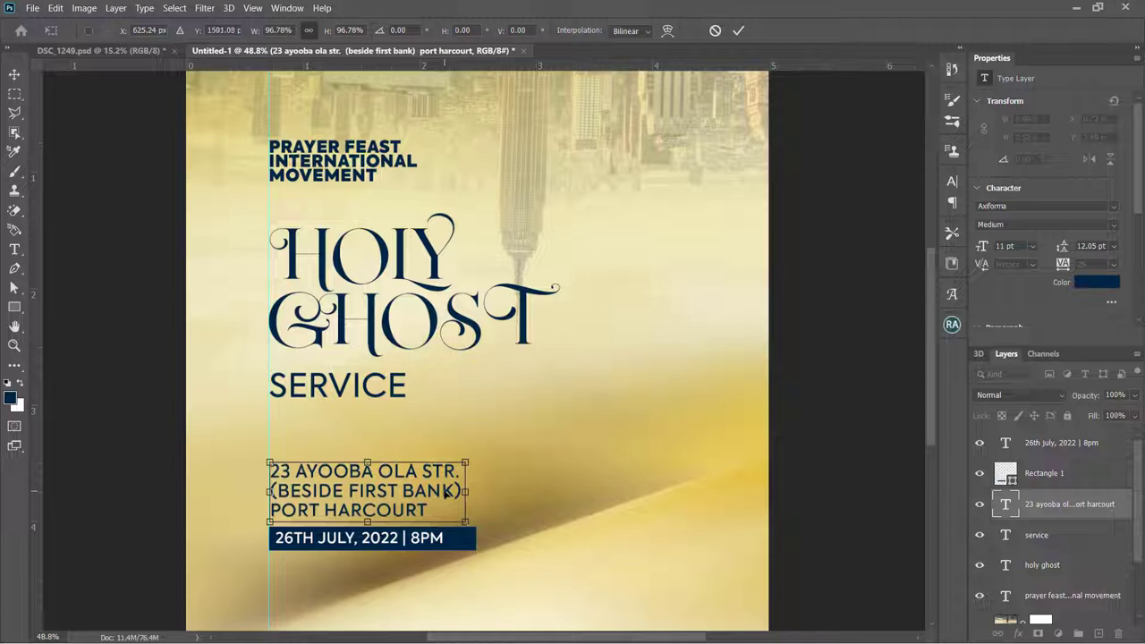
pyautogui.press('Return')
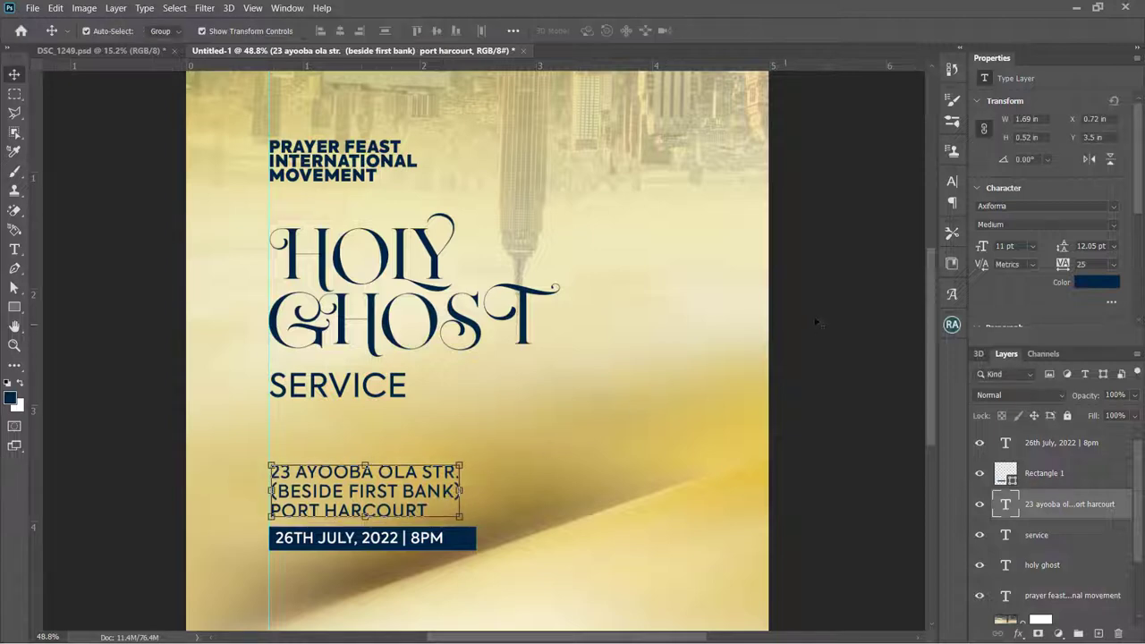
pyautogui.click(816, 322)
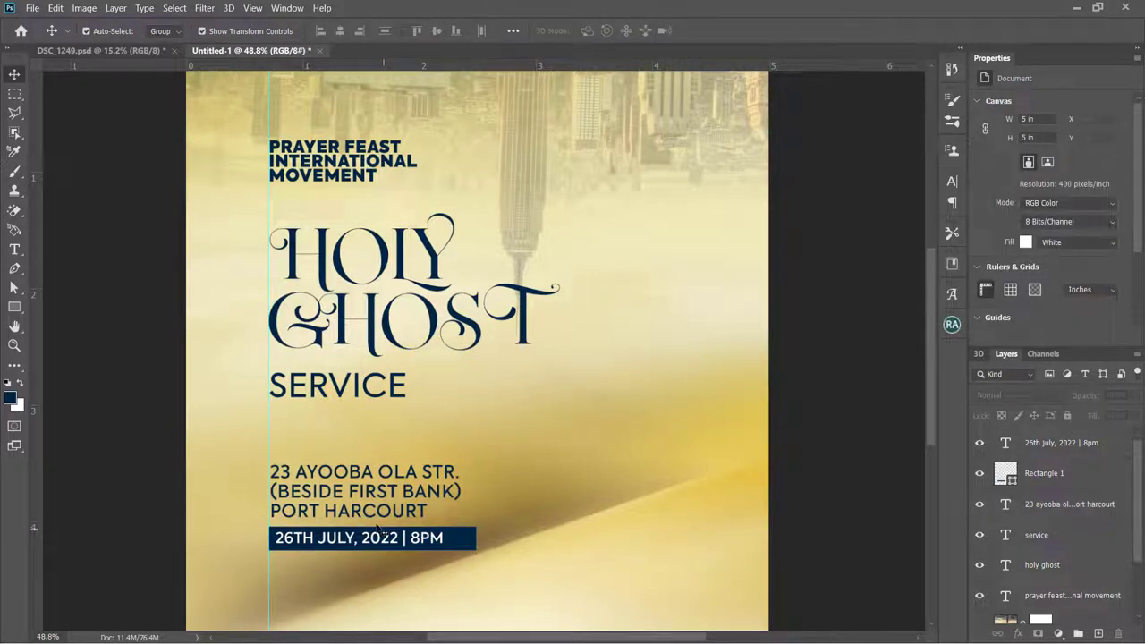
# Step: Type 'FOR MORE INFO CONTACT' below the date bar, with the two contact phone numbers beneath
pyautogui.press('t')
pyautogui.click(273, 592)
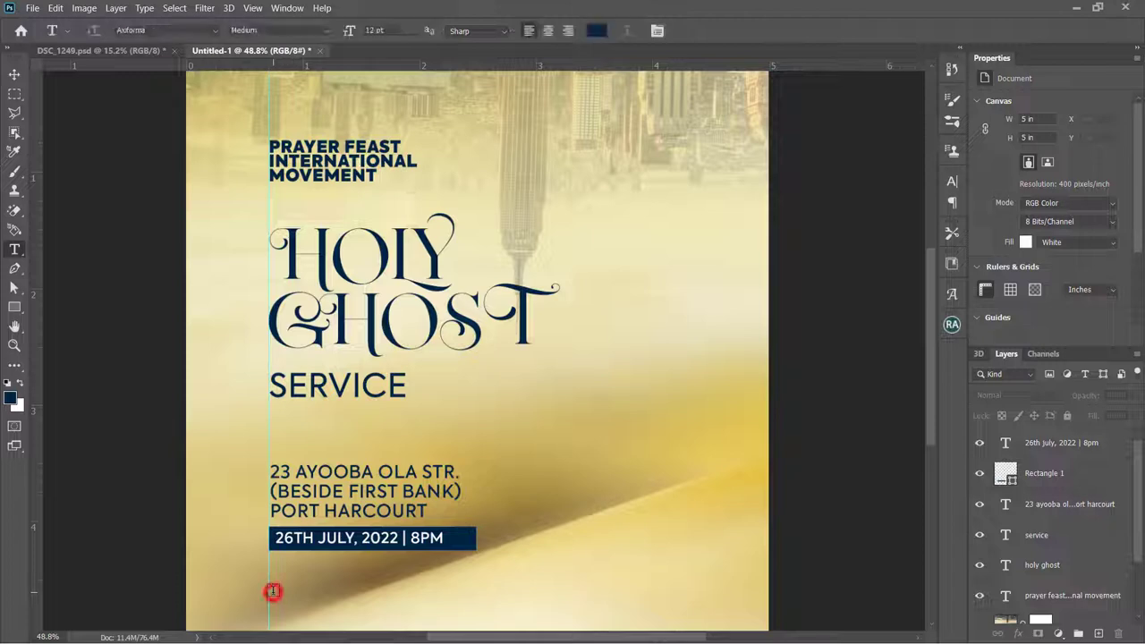
pyautogui.write('FOR')
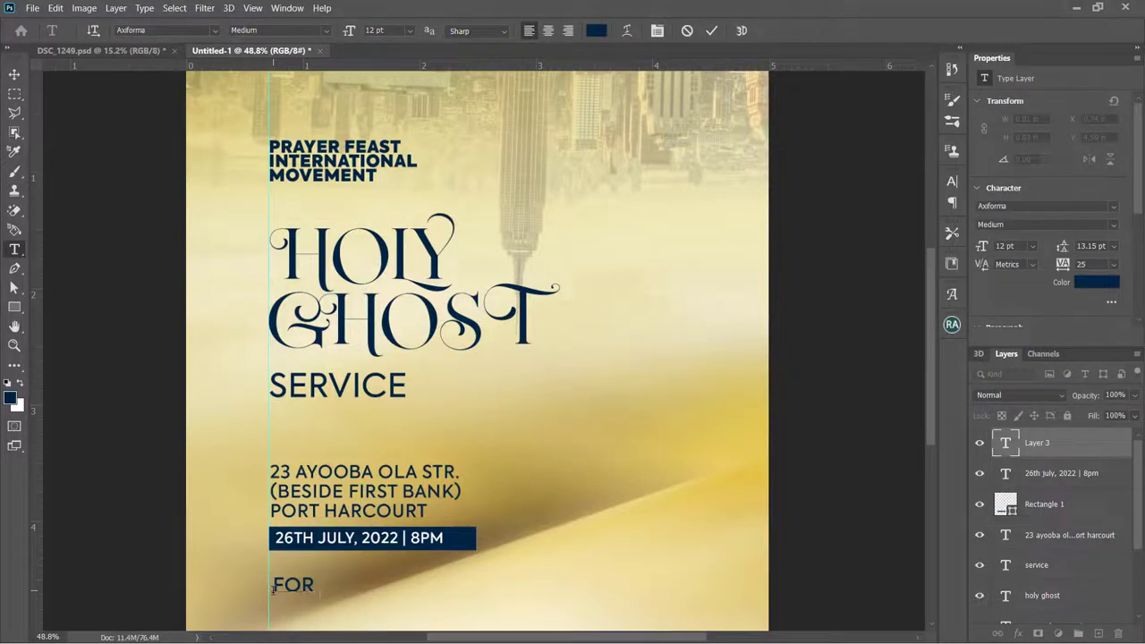
pyautogui.write(' MORE ')
pyautogui.write('DE')
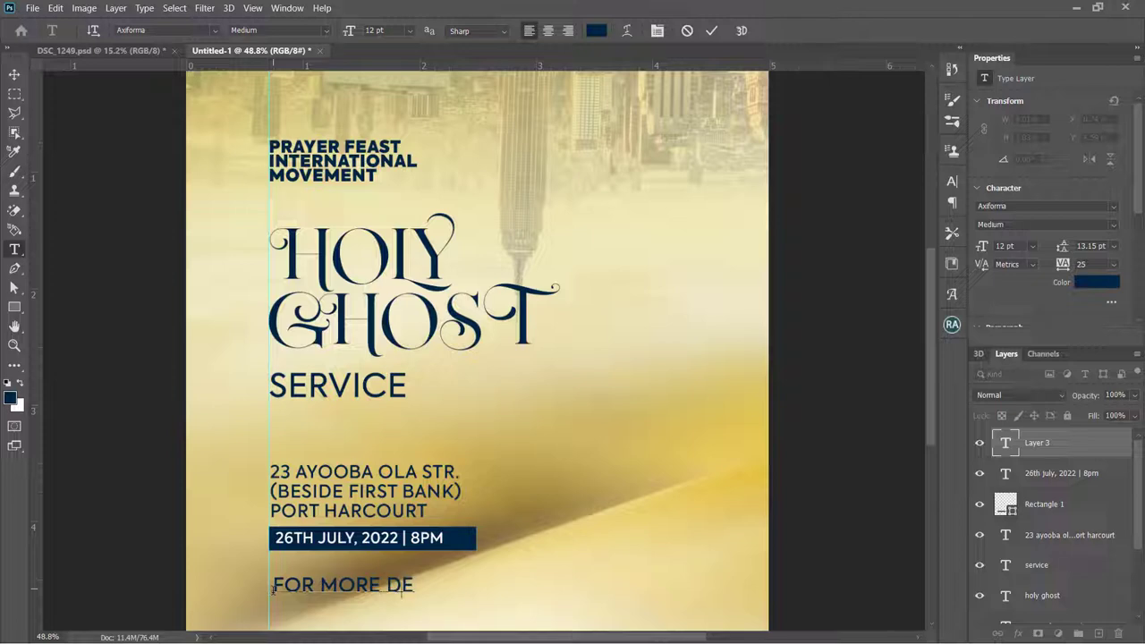
pyautogui.press('BackSpace')
pyautogui.press('BackSpace')
pyautogui.write('EN')
pyautogui.press('BackSpace')
pyautogui.press('BackSpace')
pyautogui.press('BackSpace')
pyautogui.write('NFO')
pyautogui.write(' CO')
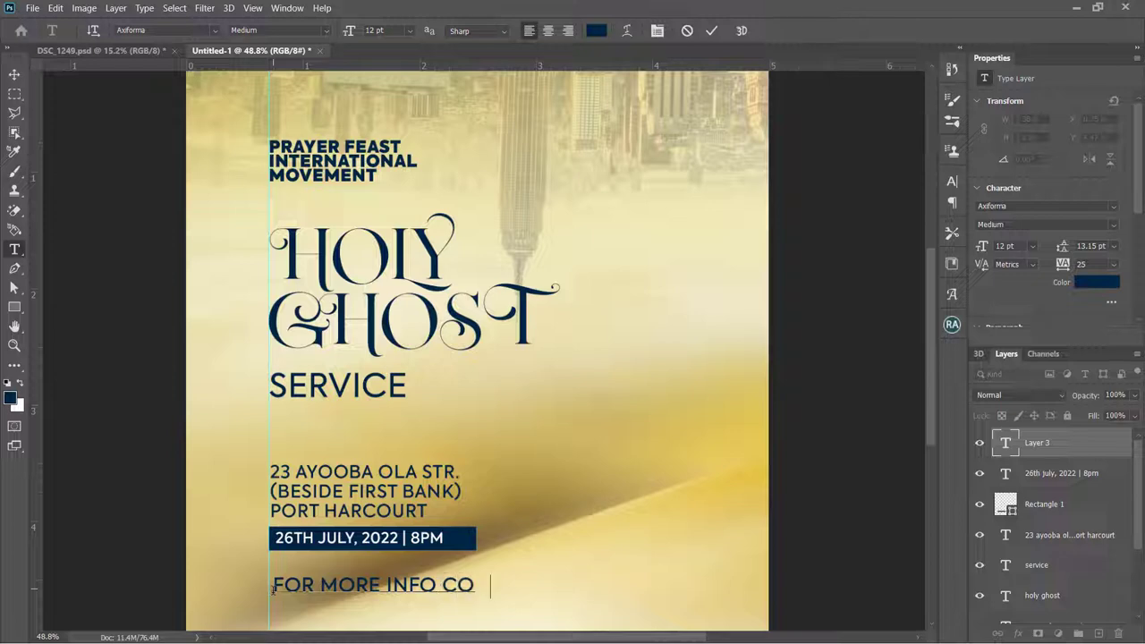
pyautogui.write('NTAC')
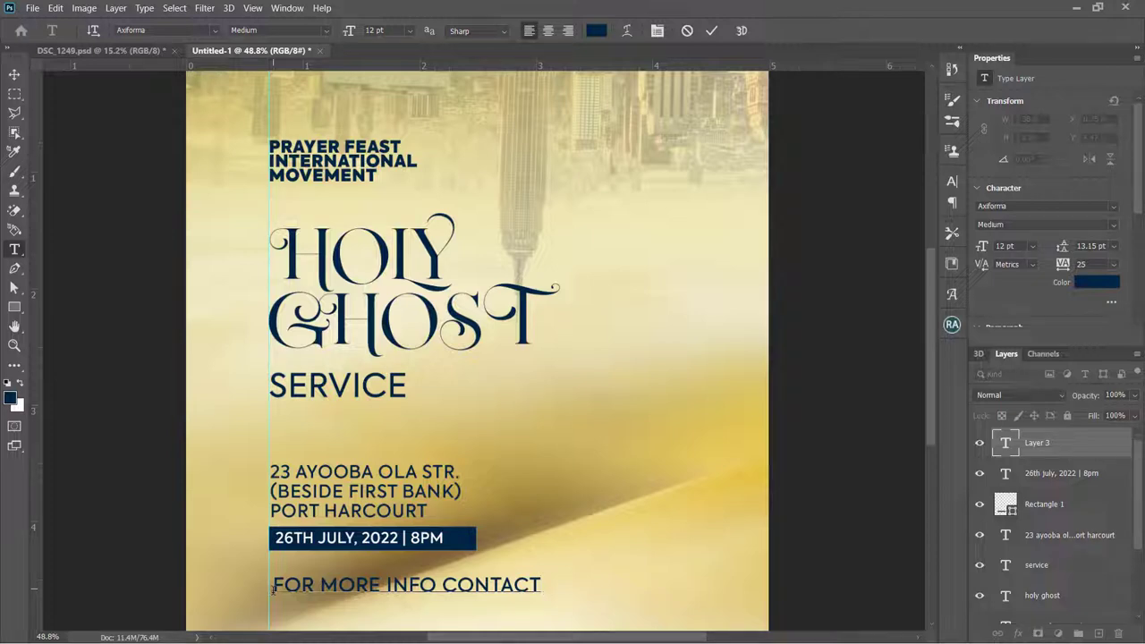
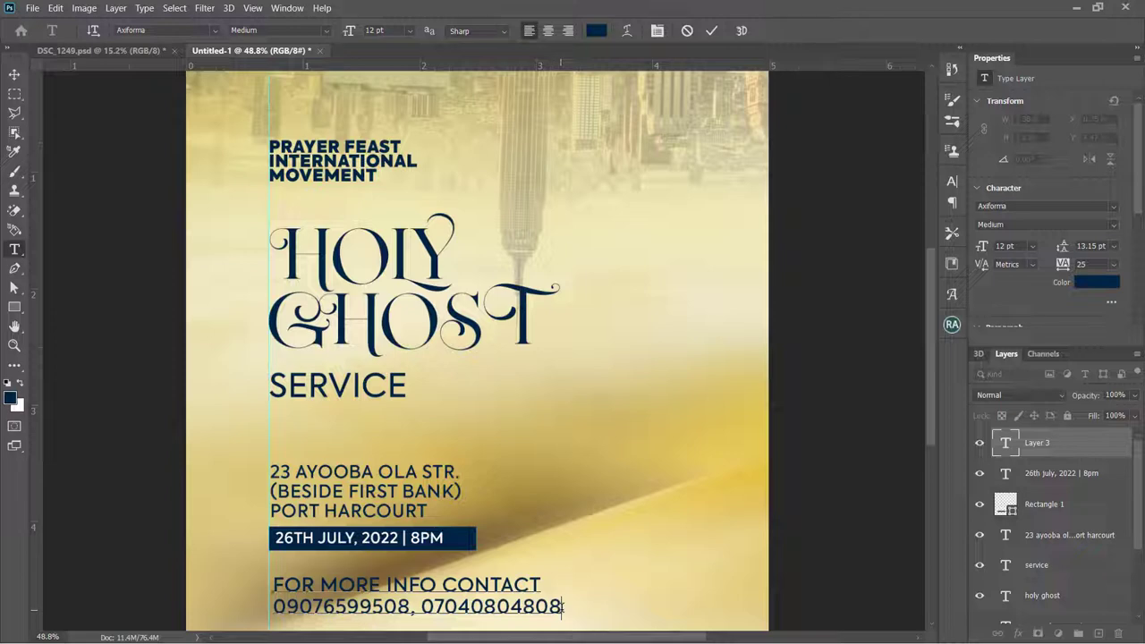
pyautogui.moveTo(562, 607); pyautogui.dragTo(227, 623)
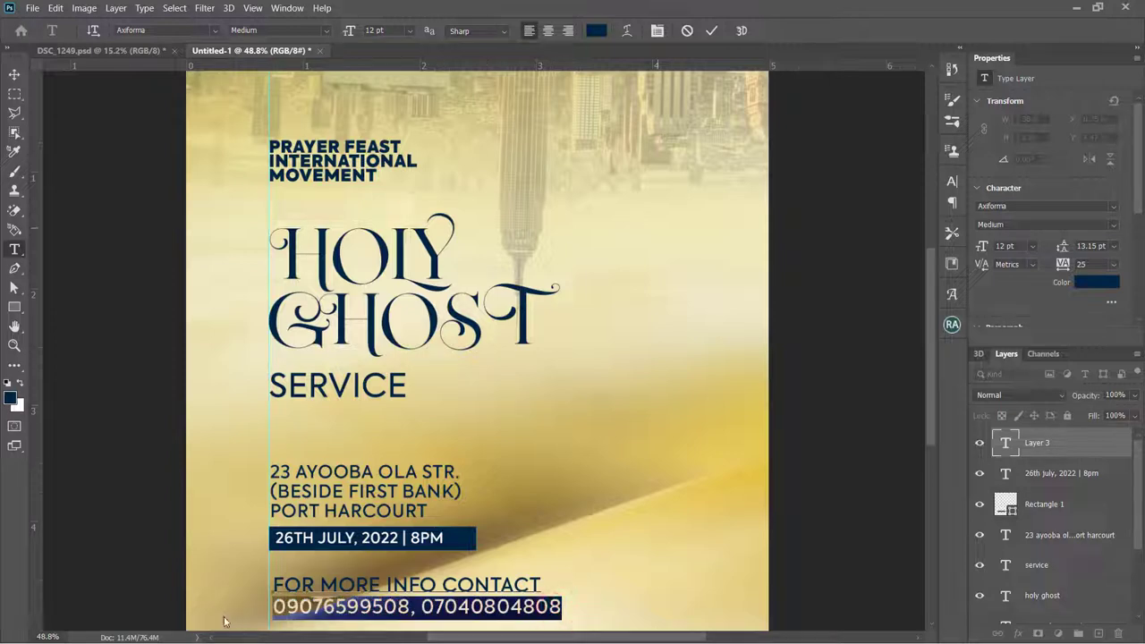
# Step: Set the phone-number line to Bold
pyautogui.click(1111, 224)
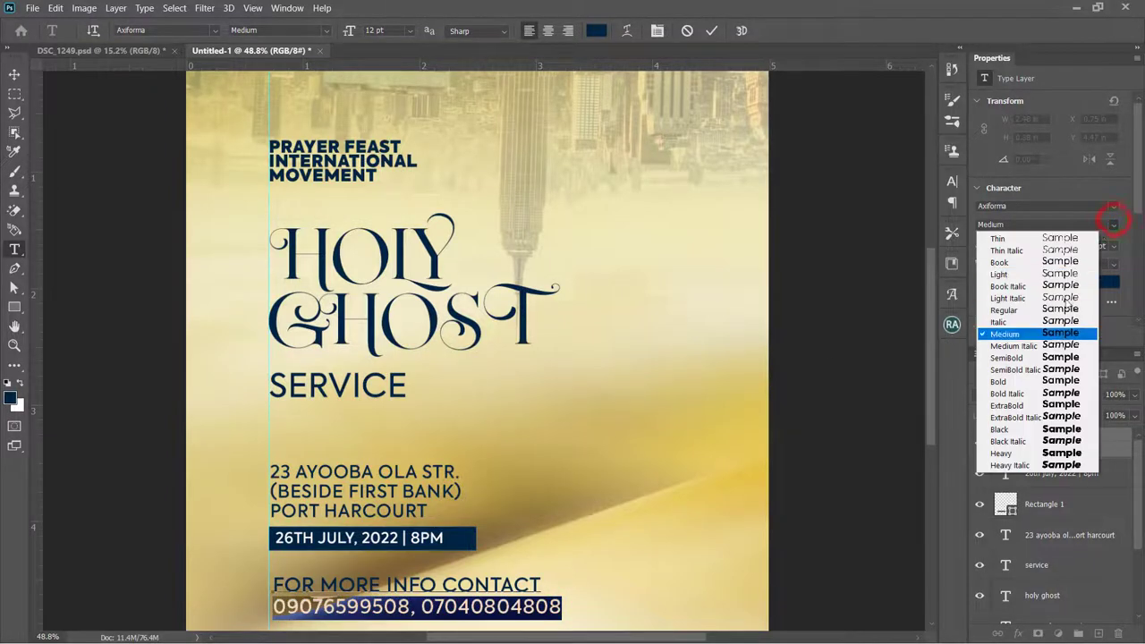
pyautogui.click(1018, 382)
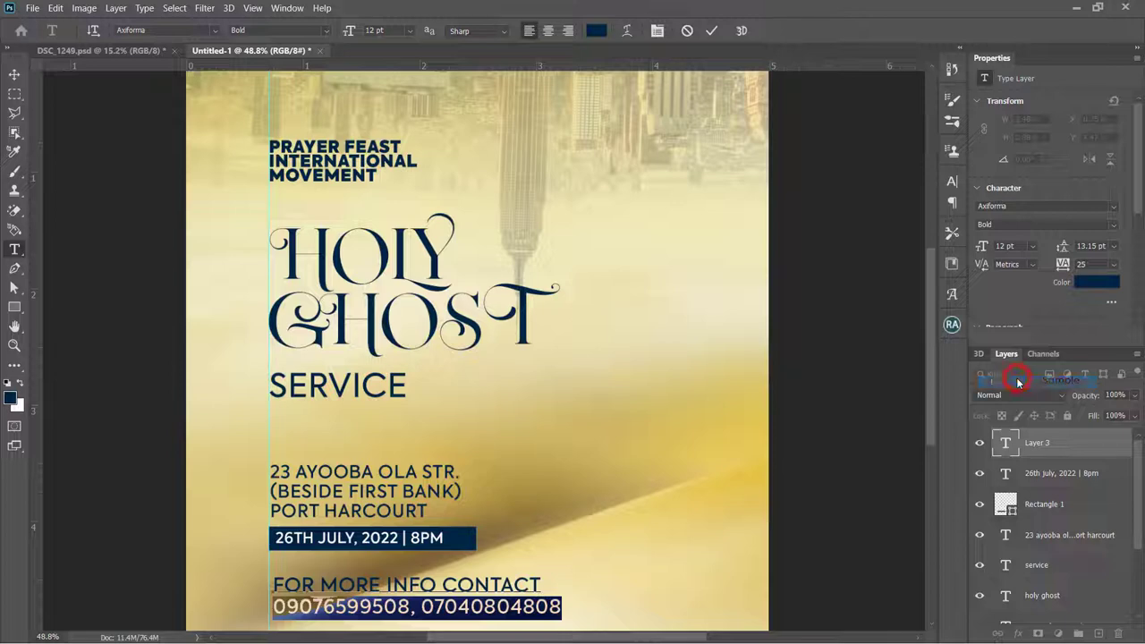
pyautogui.click(712, 30)
# Step: Shrink the contact block to about 69% (8.26 pt) and nudge it up under the date bar
pyautogui.click(15, 72)
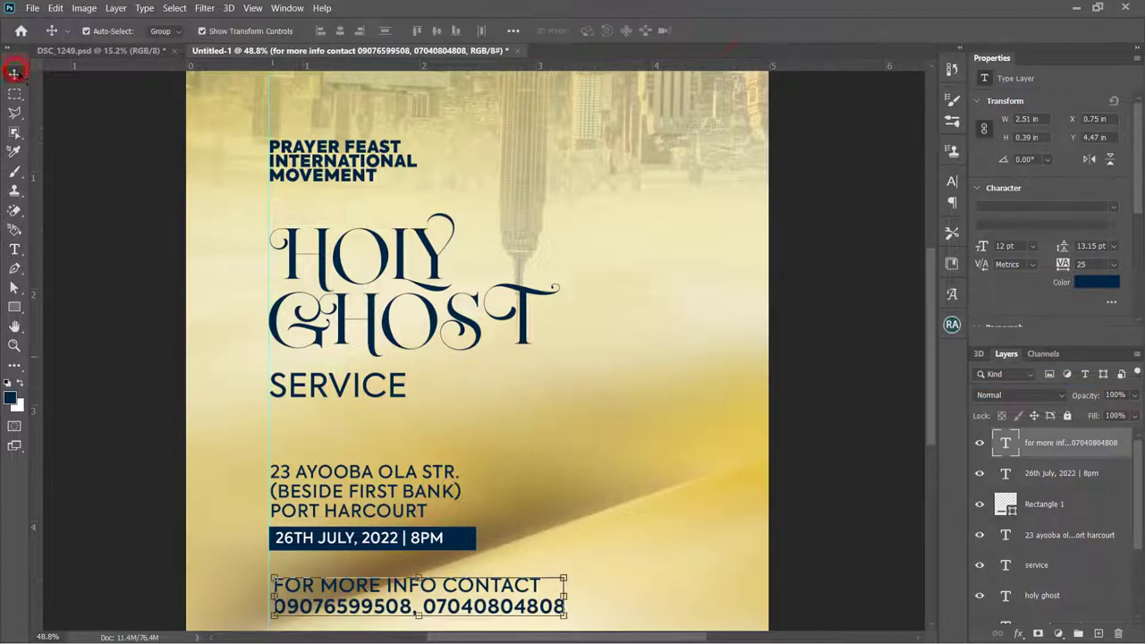
pyautogui.moveTo(469, 587); pyautogui.dragTo(464, 586)
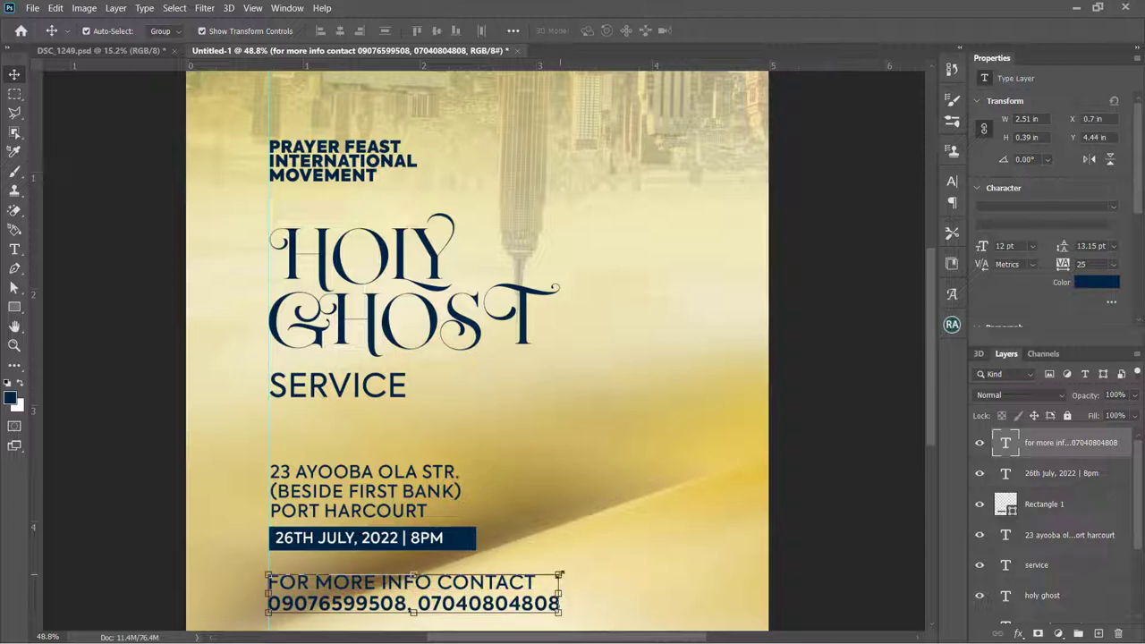
pyautogui.moveTo(560, 574); pyautogui.dragTo(511, 573)
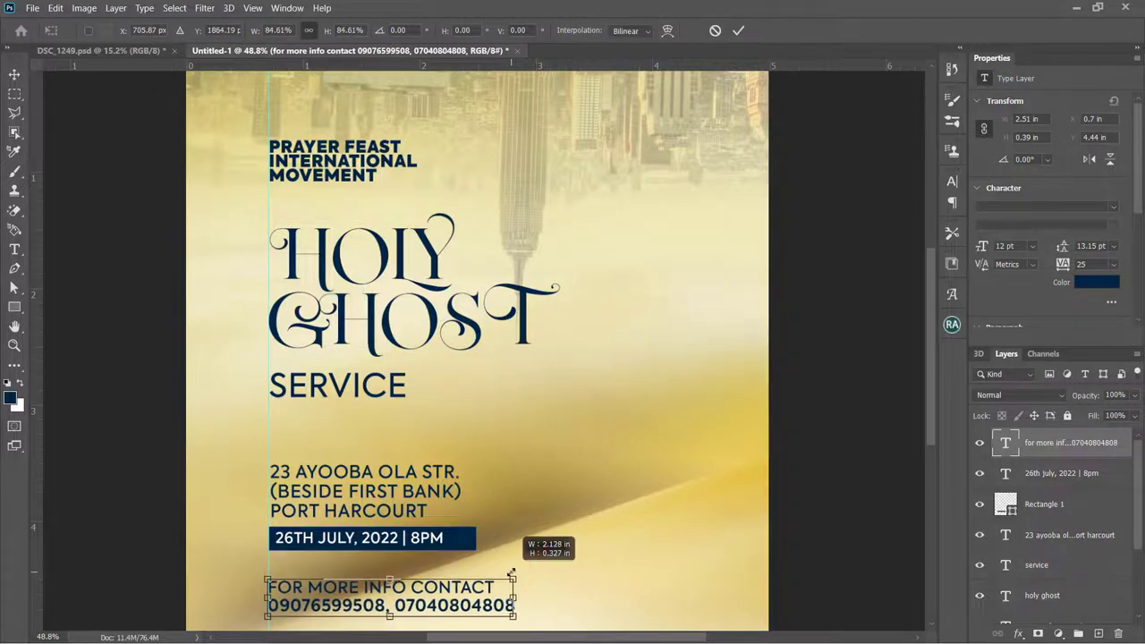
pyautogui.moveTo(512, 573); pyautogui.dragTo(469, 581)
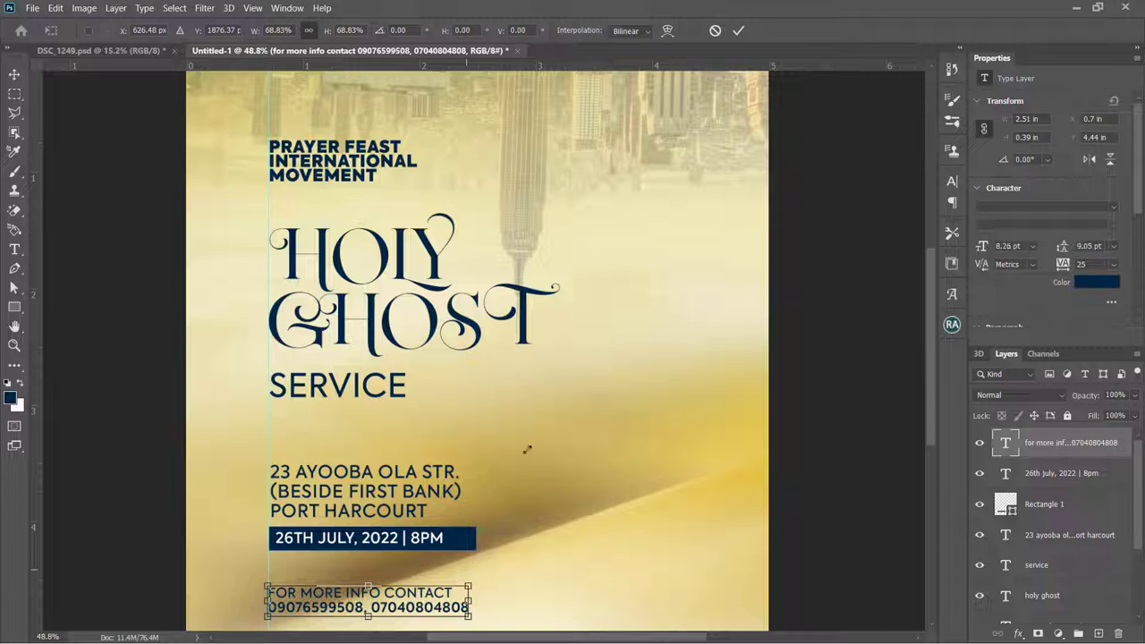
pyautogui.click(738, 30)
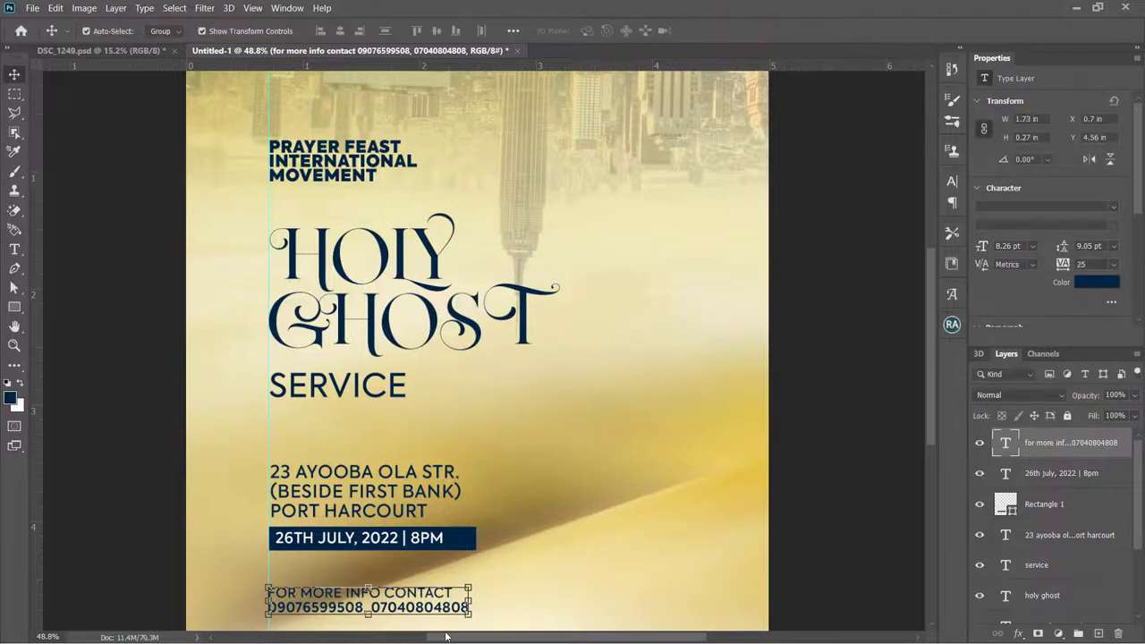
pyautogui.press('Up')
pyautogui.press('Up')
pyautogui.press('Up')
pyautogui.press('Up')
pyautogui.press('Up')
pyautogui.press('Up')
pyautogui.press('Up')
pyautogui.press('Up')
pyautogui.press('Up')
pyautogui.press('Up')
pyautogui.press('Up')
pyautogui.press('Up')
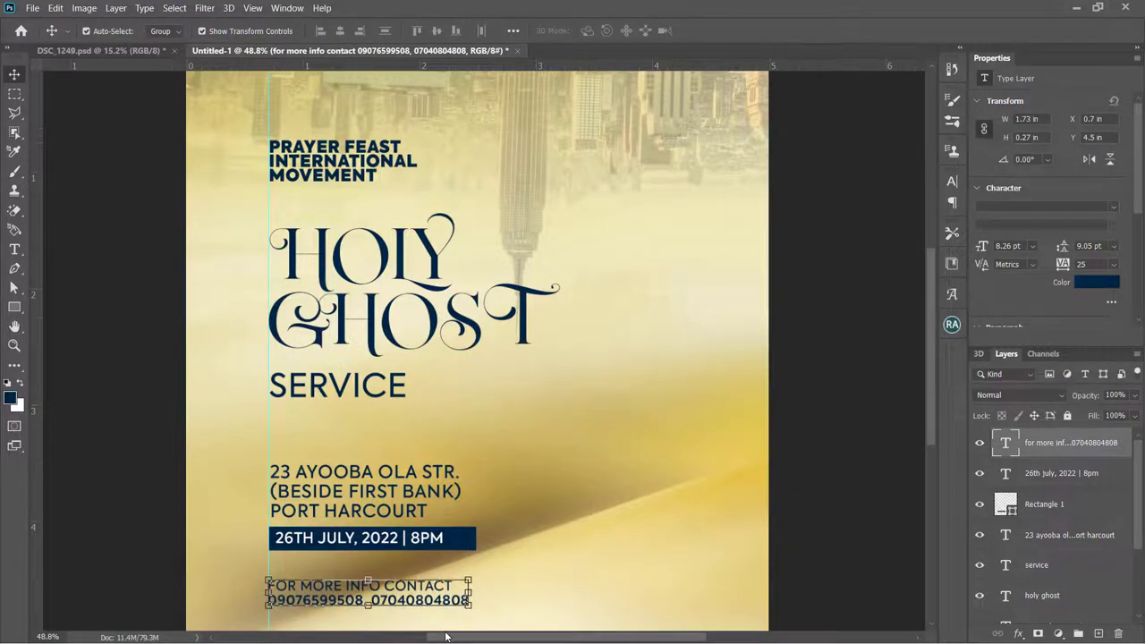
pyautogui.press('Up')
pyautogui.press('Up')
pyautogui.press('Up')
pyautogui.press('Up')
pyautogui.press('Up')
pyautogui.press('Up')
pyautogui.press('Up')
pyautogui.press('Up')
pyautogui.press('Up')
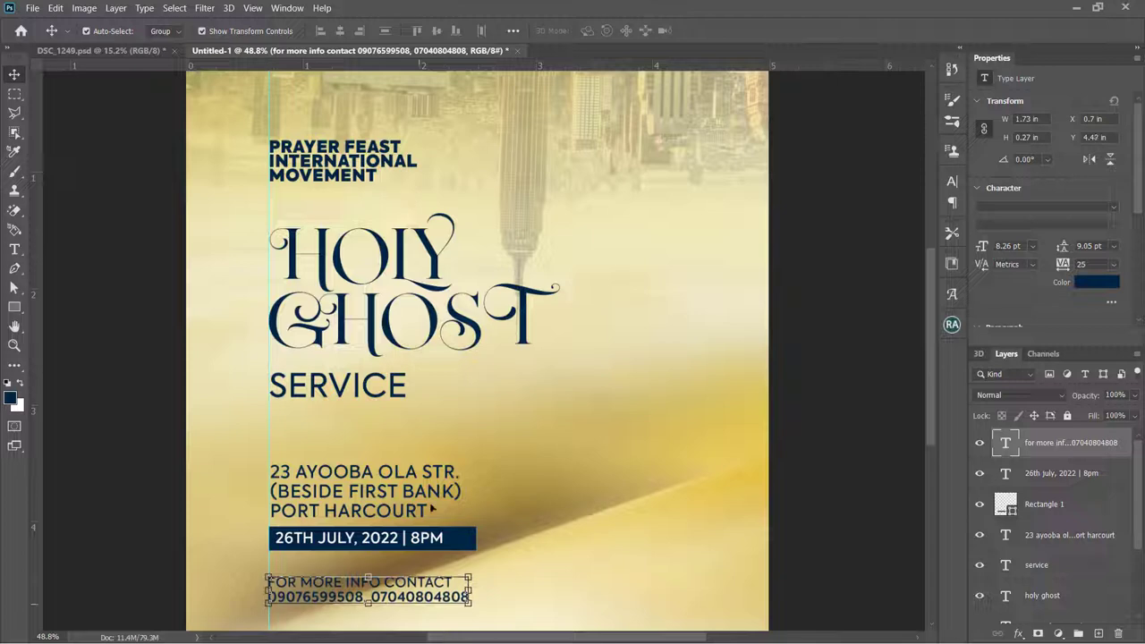
# Step: Lower the HOLY GHOST headline, tighten its leading to 34.22 pt and enlarge it
pyautogui.moveTo(405, 271); pyautogui.dragTo(402, 286)
pyautogui.moveTo(397, 395); pyautogui.dragTo(394, 424)
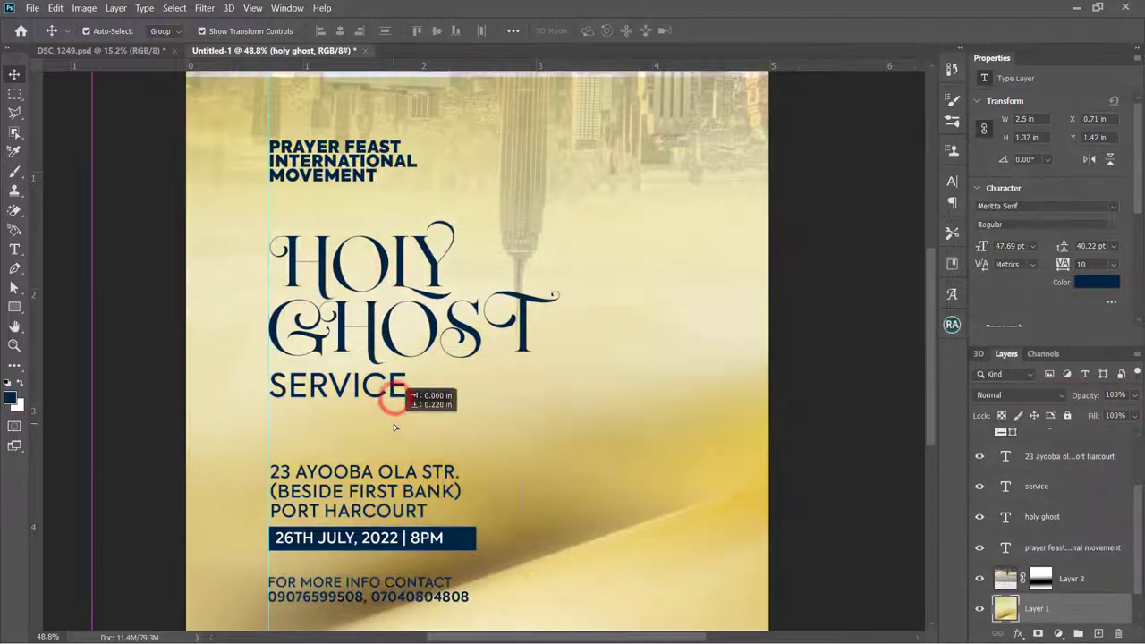
pyautogui.moveTo(396, 383)
pyautogui.mouseDown()
pyautogui.moveTo(401, 418)
pyautogui.moveTo(395, 385)
pyautogui.mouseUp()
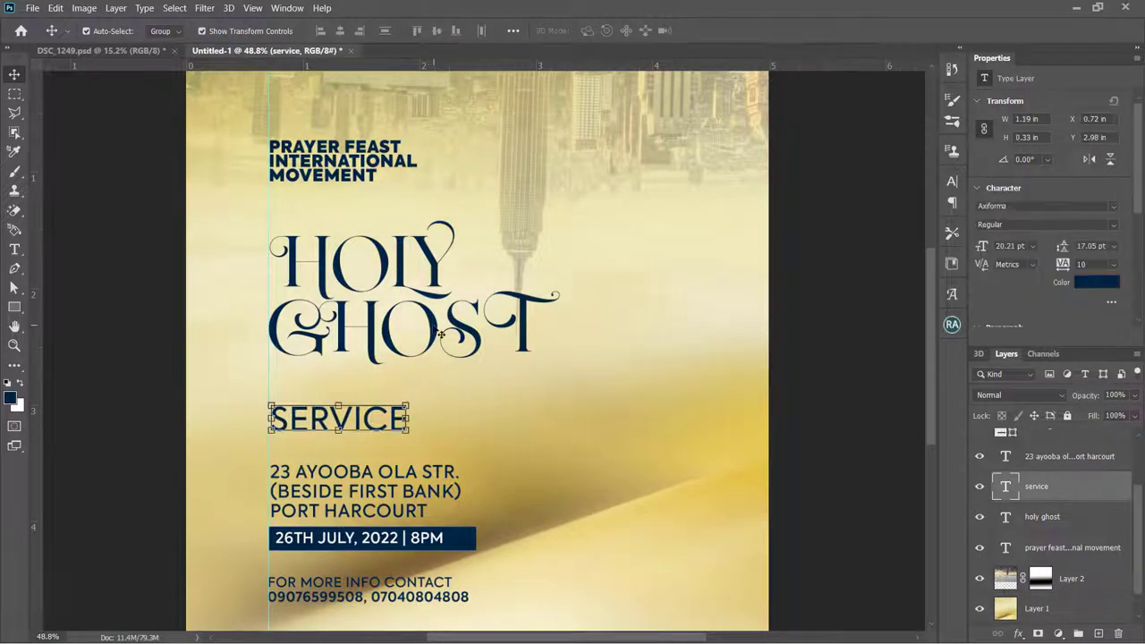
pyautogui.moveTo(440, 334); pyautogui.dragTo(438, 341)
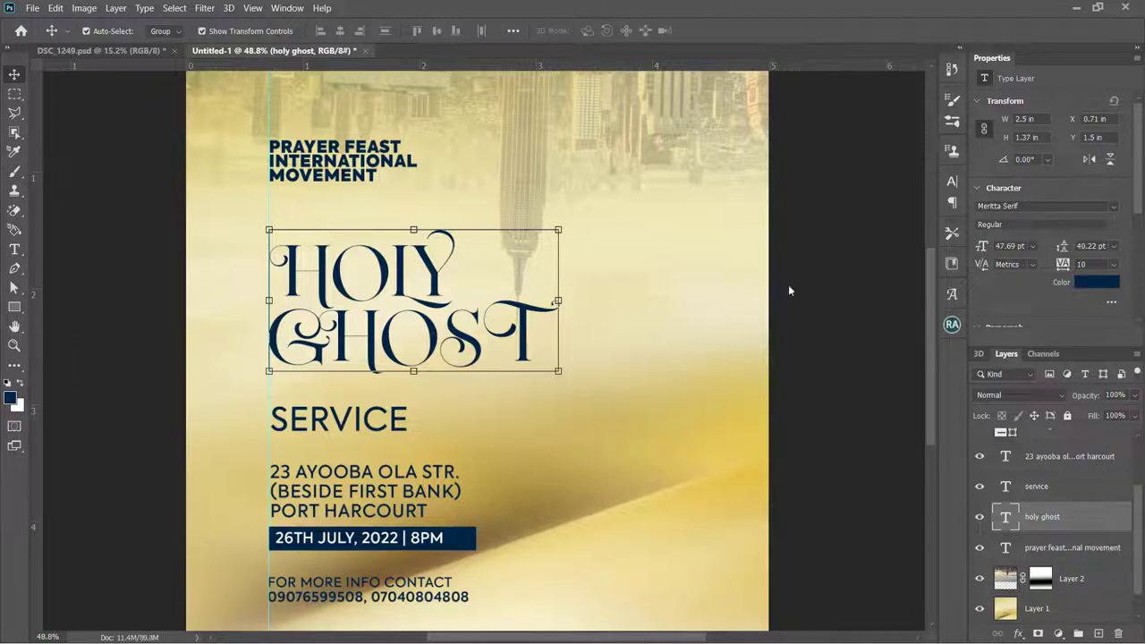
pyautogui.moveTo(1063, 252); pyautogui.dragTo(1062, 246)
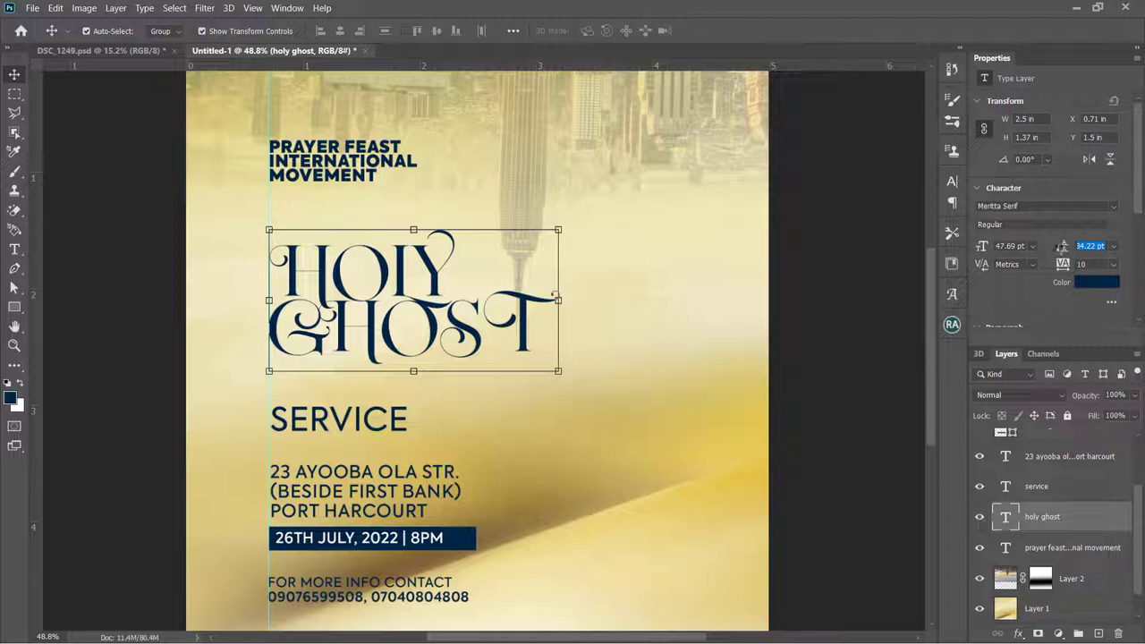
pyautogui.moveTo(559, 362); pyautogui.dragTo(573, 382)
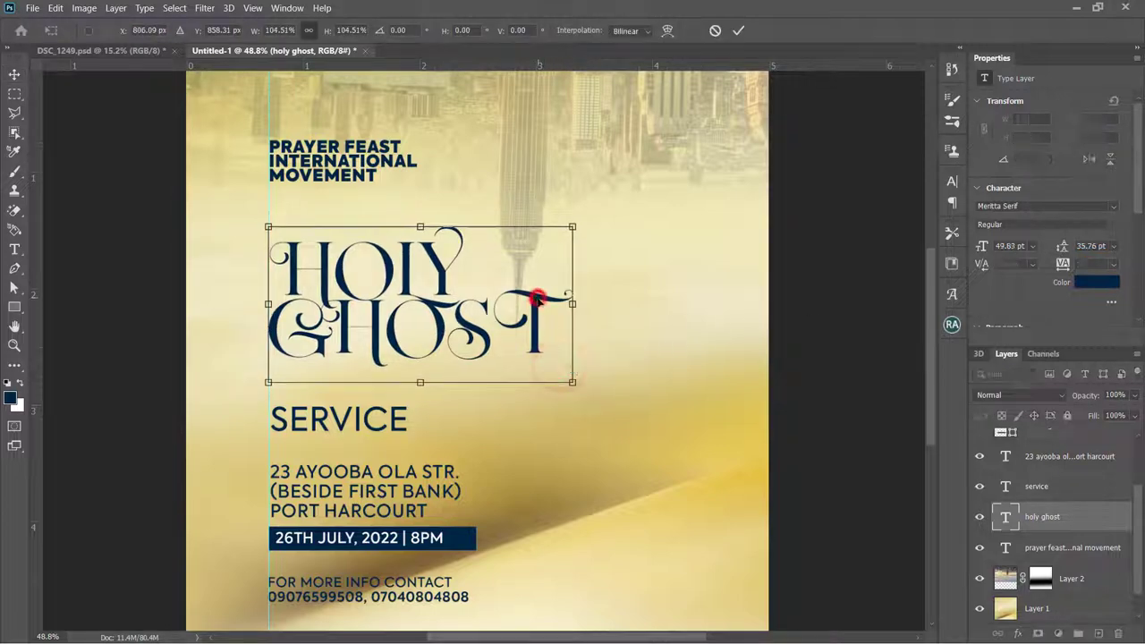
pyautogui.moveTo(537, 298); pyautogui.dragTo(539, 303)
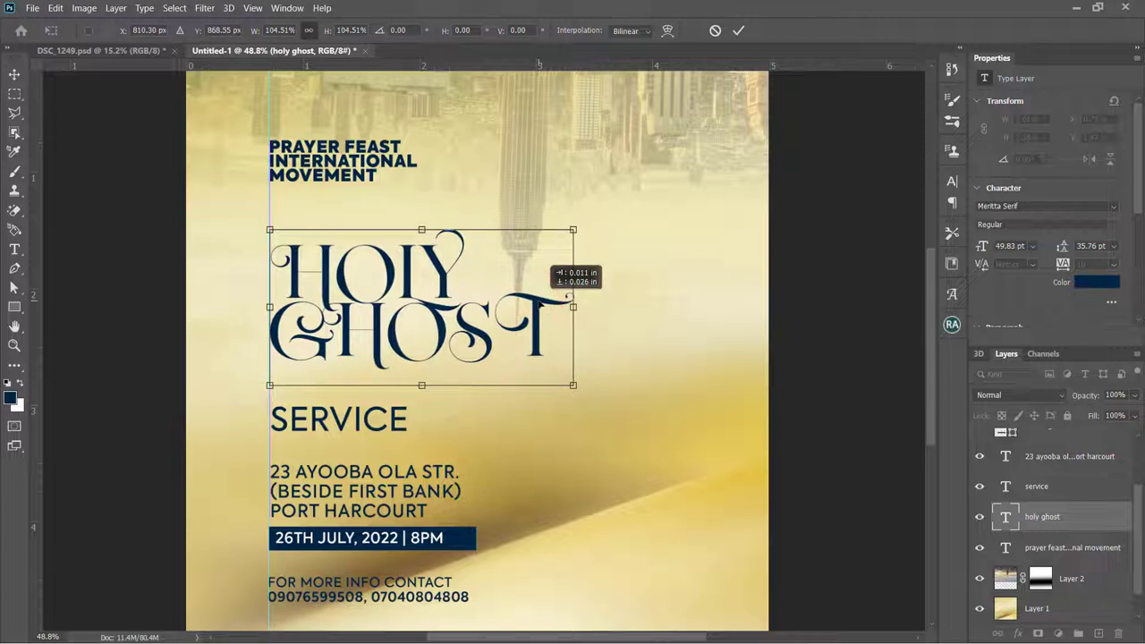
pyautogui.click(735, 30)
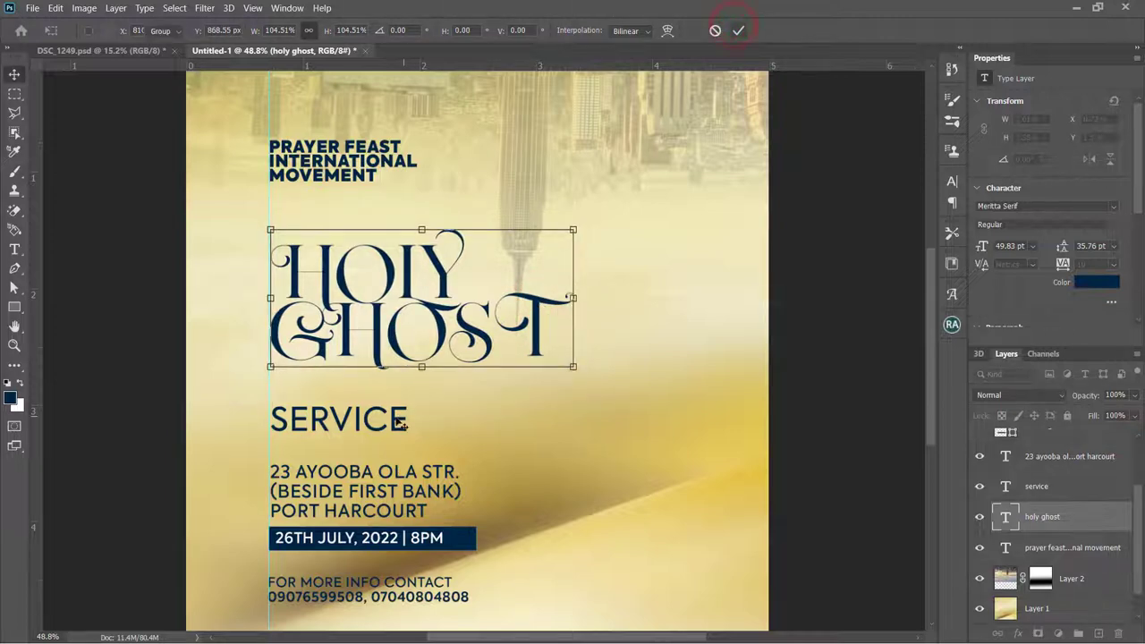
# Step: Move SERVICE up beneath the headline and align their left edges
pyautogui.moveTo(400, 424); pyautogui.dragTo(398, 400)
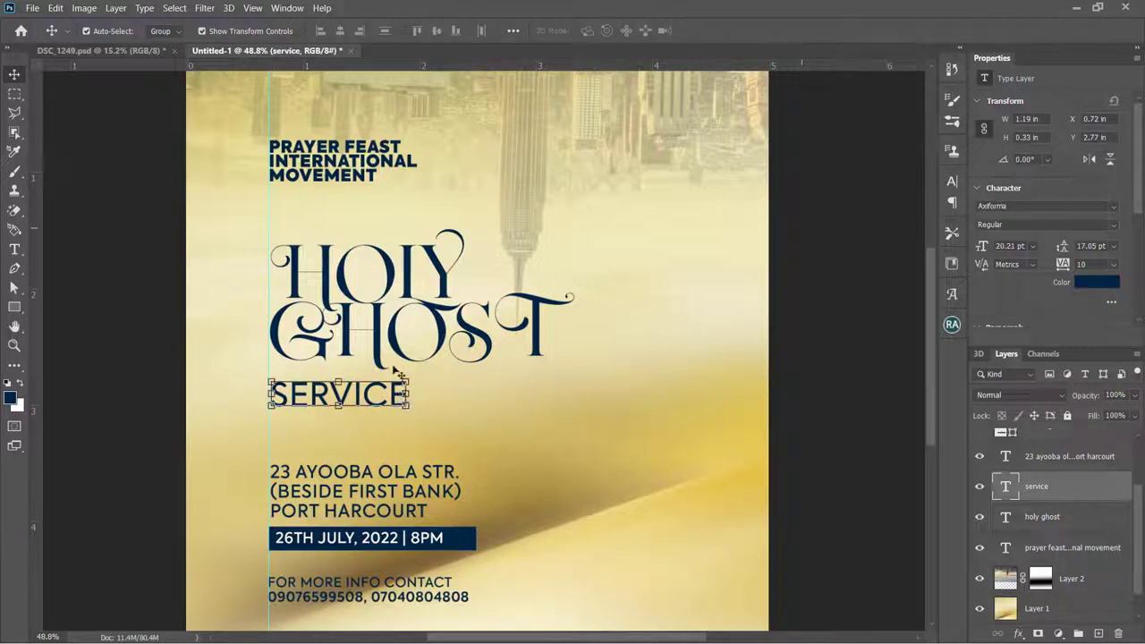
pyautogui.keyDown('shift'); pyautogui.click(394, 331); pyautogui.keyUp('shift')
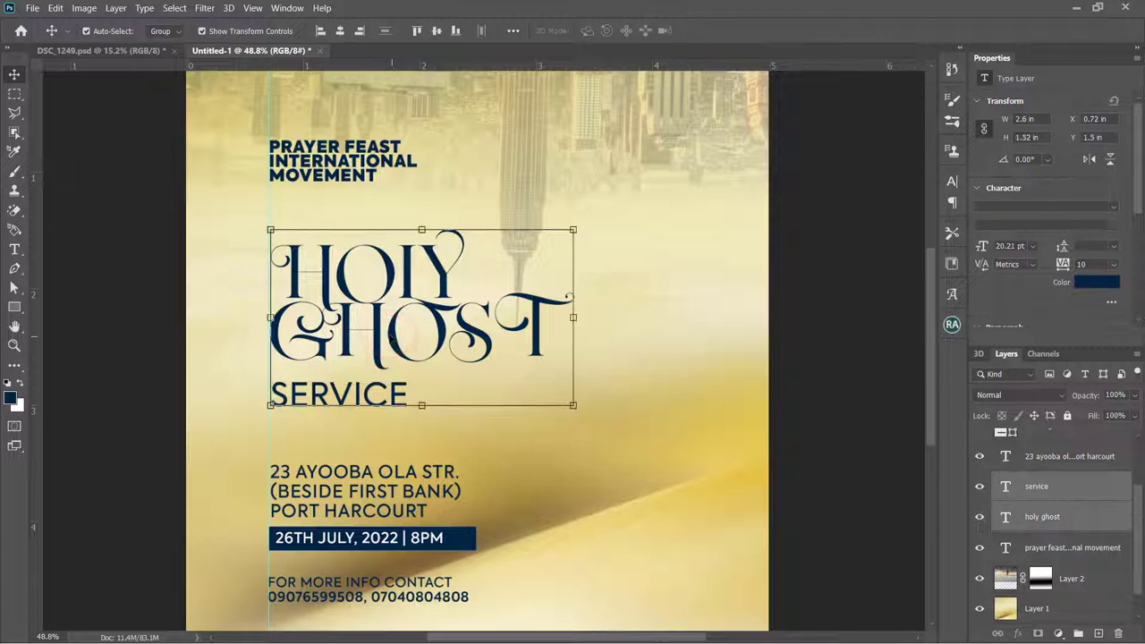
pyautogui.click(321, 31)
pyautogui.click(873, 276)
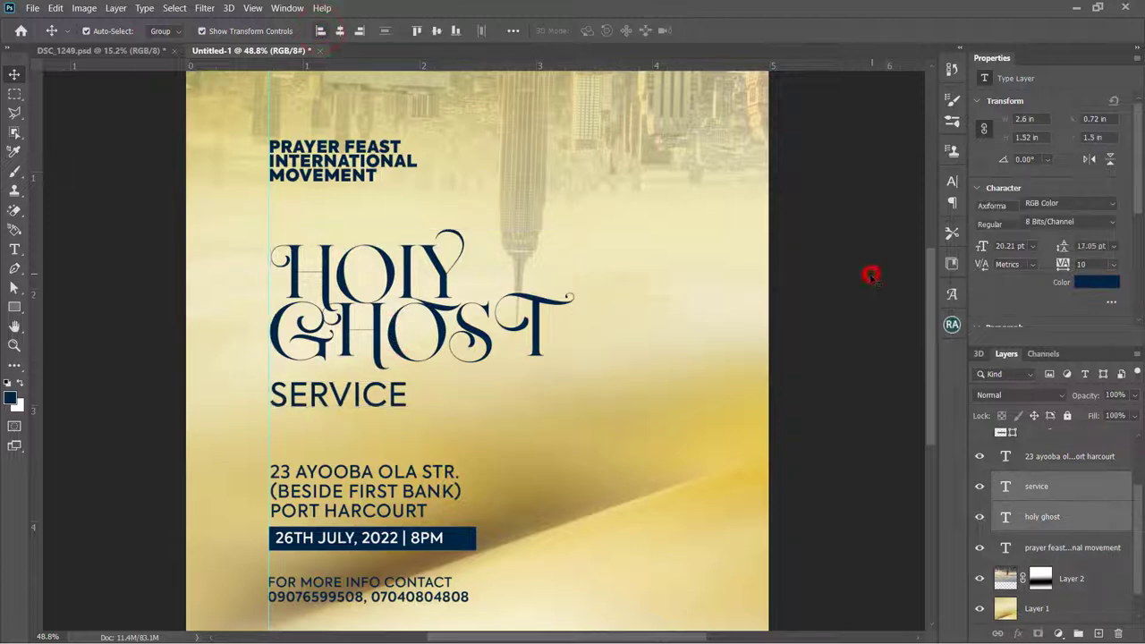
pyautogui.click(841, 312)
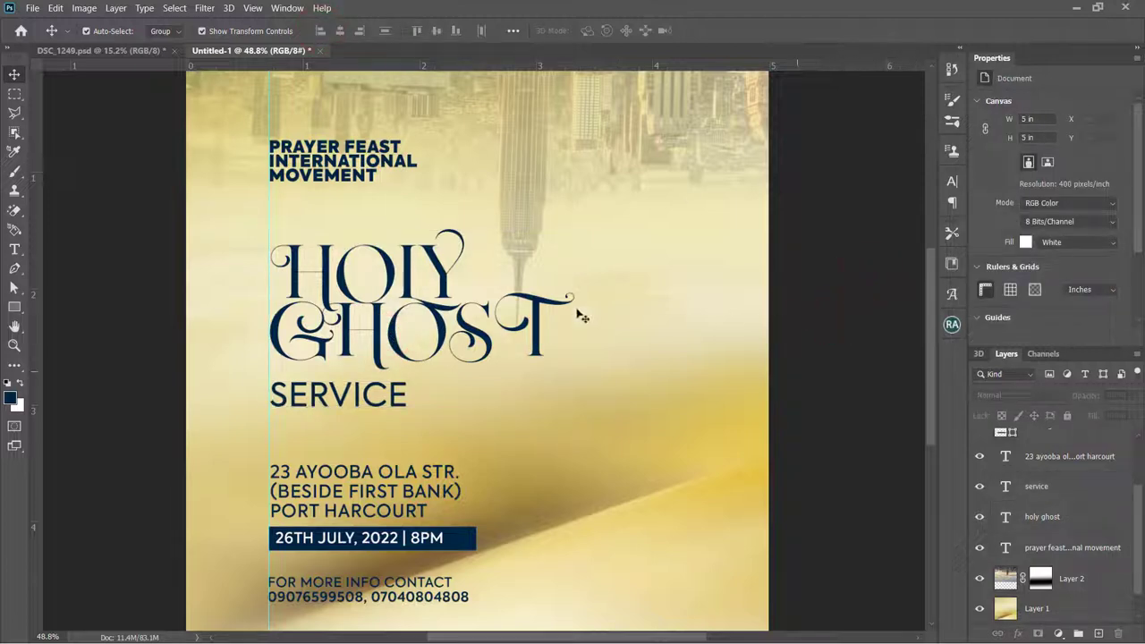
# Step: Draw a circle on the right side of the flyer and fill it white
pyautogui.click(14, 307)
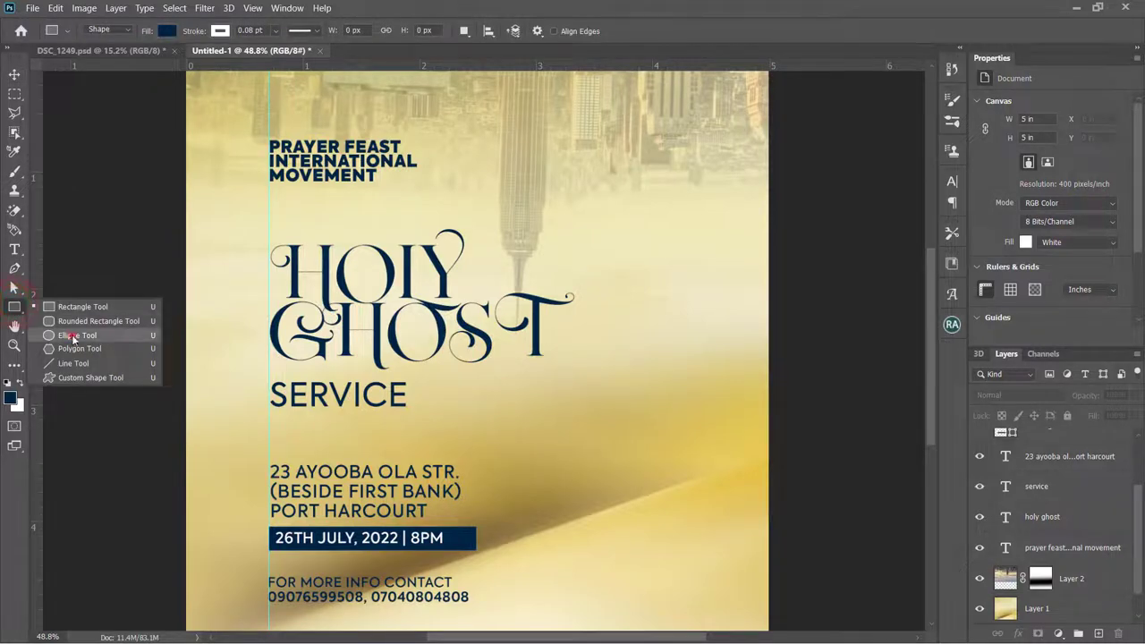
pyautogui.click(74, 336)
pyautogui.moveTo(555, 355); pyautogui.dragTo(720, 503)
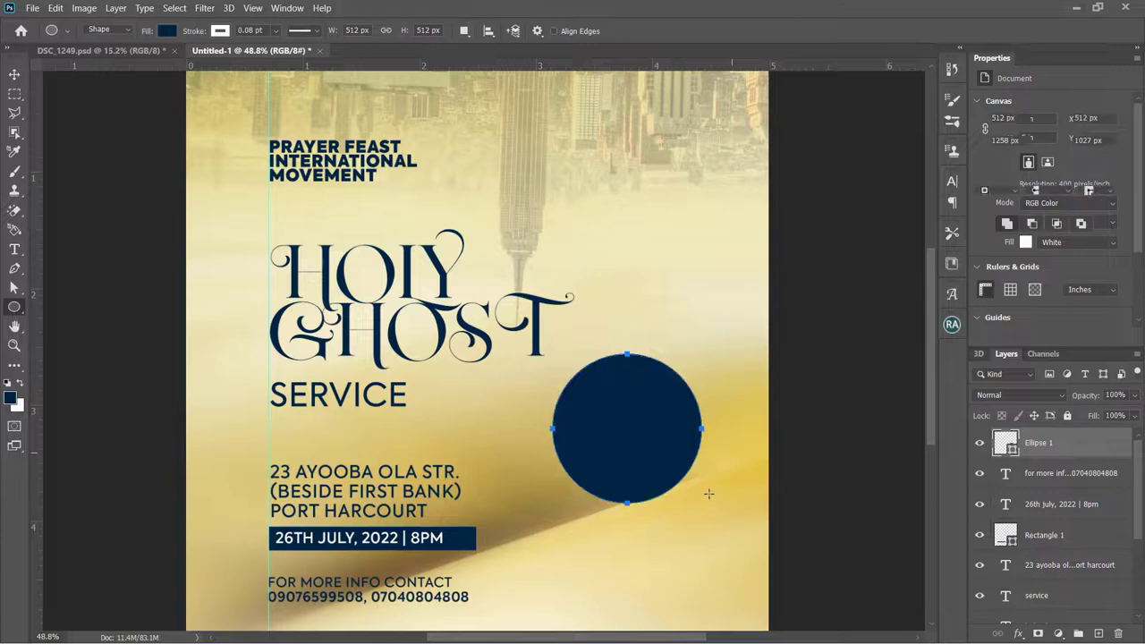
pyautogui.click(177, 31)
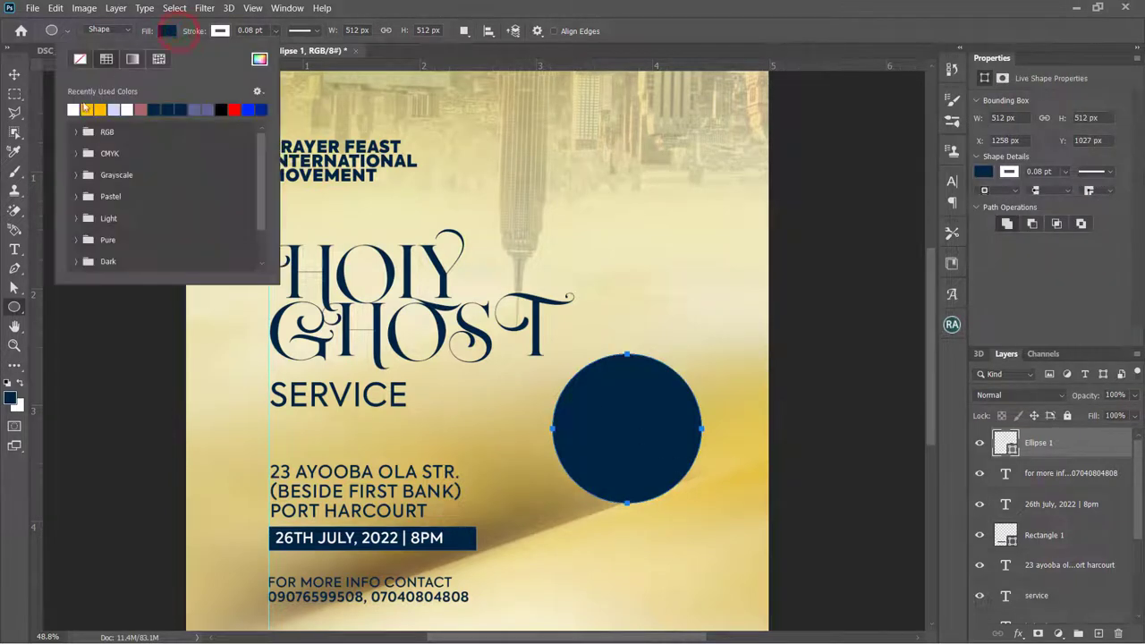
pyautogui.click(74, 110)
# Step: Enlarge the white circle to about 120% and nudge it slightly right
pyautogui.click(16, 75)
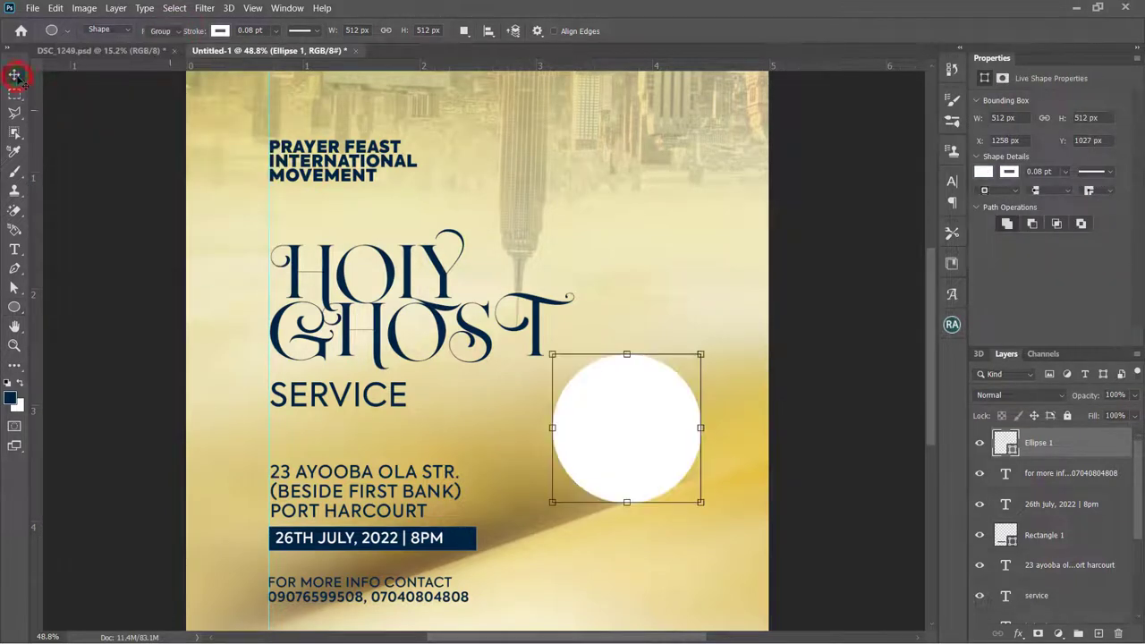
pyautogui.moveTo(700, 355); pyautogui.dragTo(716, 340)
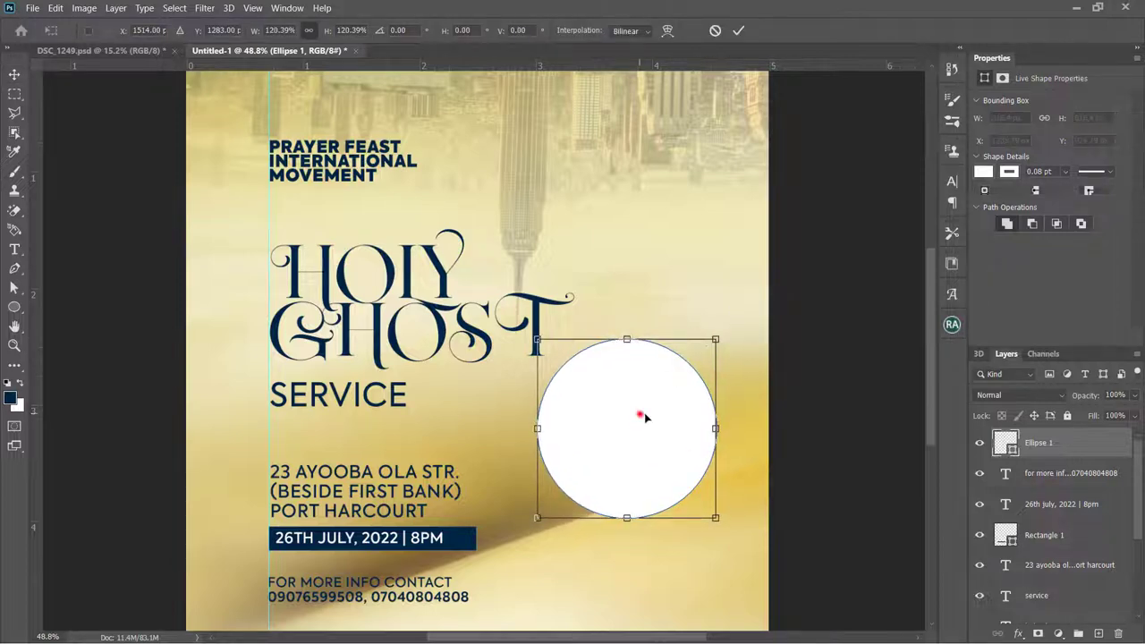
pyautogui.moveTo(644, 414); pyautogui.dragTo(647, 418)
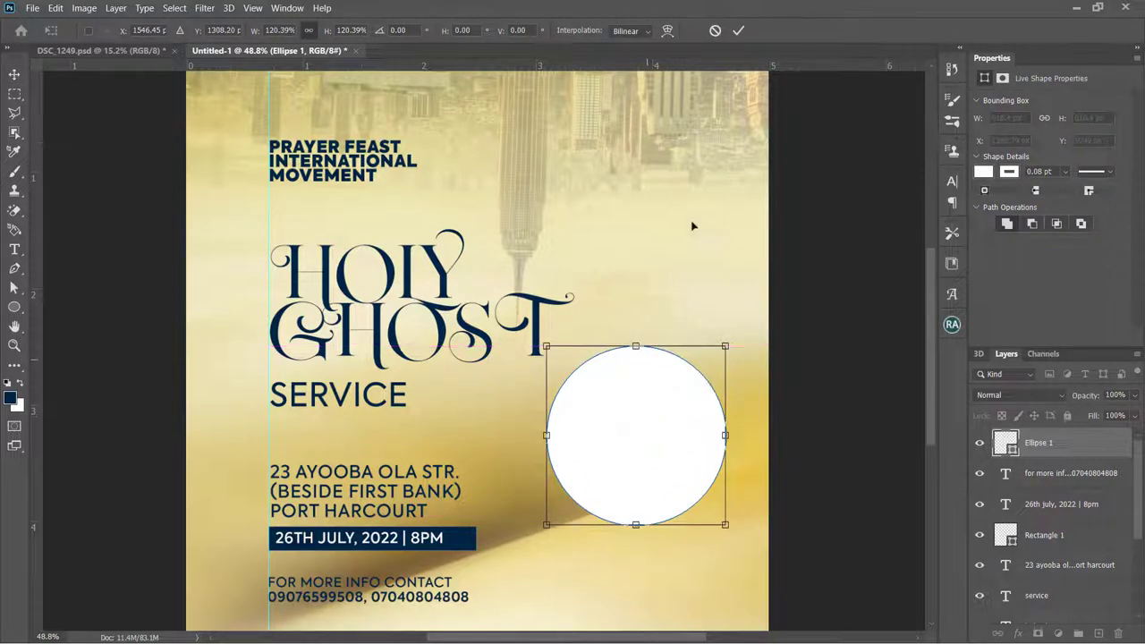
pyautogui.click(739, 30)
pyautogui.click(816, 219)
pyautogui.click(628, 417)
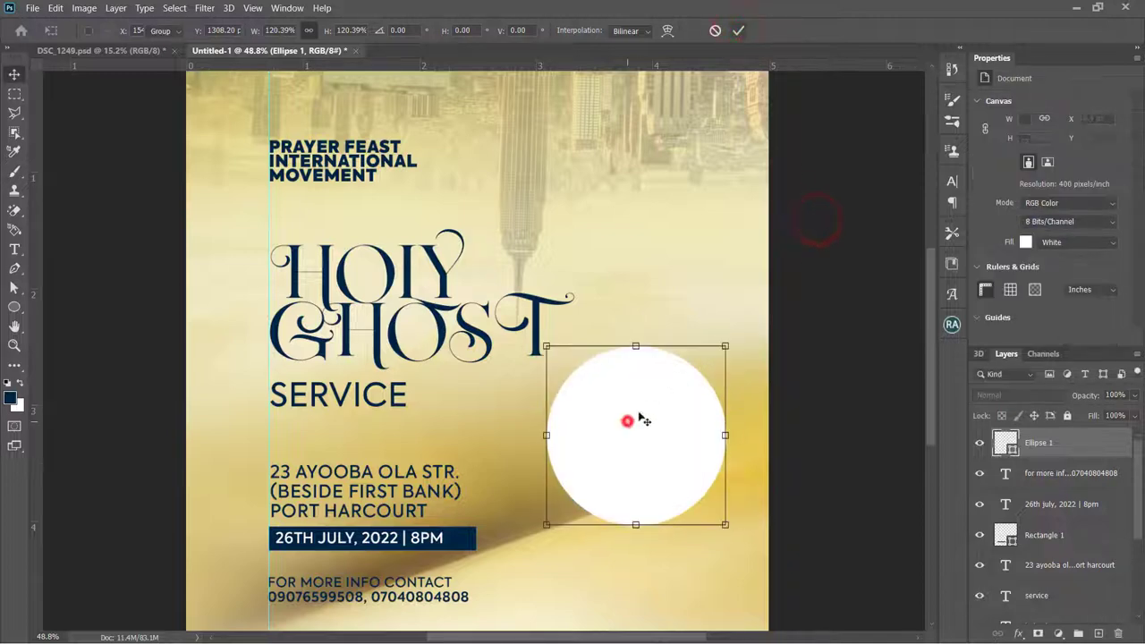
pyautogui.click(832, 263)
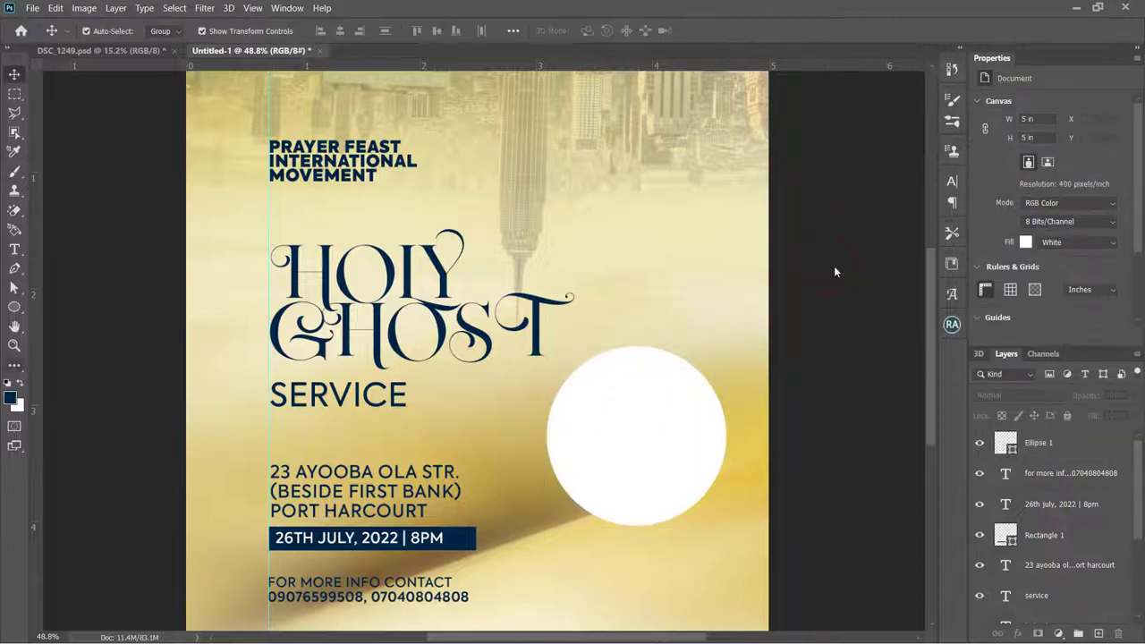
# Step: Bring Layer 0 copy from the DSC_1249 document into the flyer
pyautogui.click(101, 52)
pyautogui.moveTo(472, 351)
pyautogui.mouseDown()
pyautogui.moveTo(243, 51)
pyautogui.moveTo(467, 225)
pyautogui.mouseUp()
pyautogui.moveTo(653, 474); pyautogui.dragTo(653, 469)
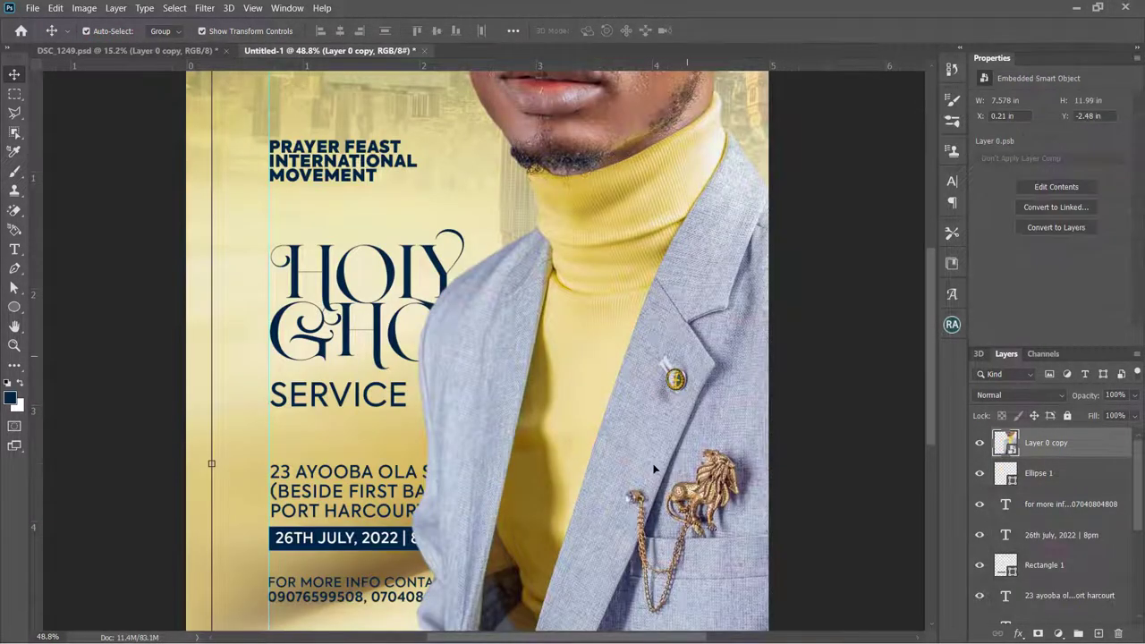
pyautogui.hotkey('ctrl', '-')
pyautogui.hotkey('ctrl', '-')
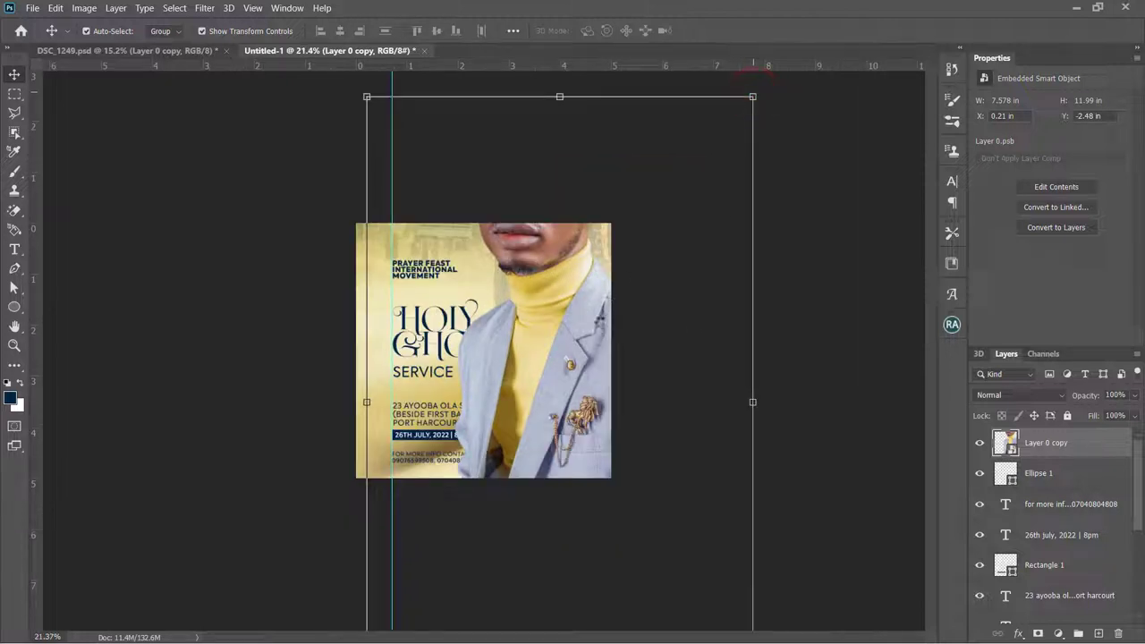
# Step: Scale the portrait to about 28% and centre his head in the white circle
pyautogui.moveTo(753, 97); pyautogui.dragTo(527, 452)
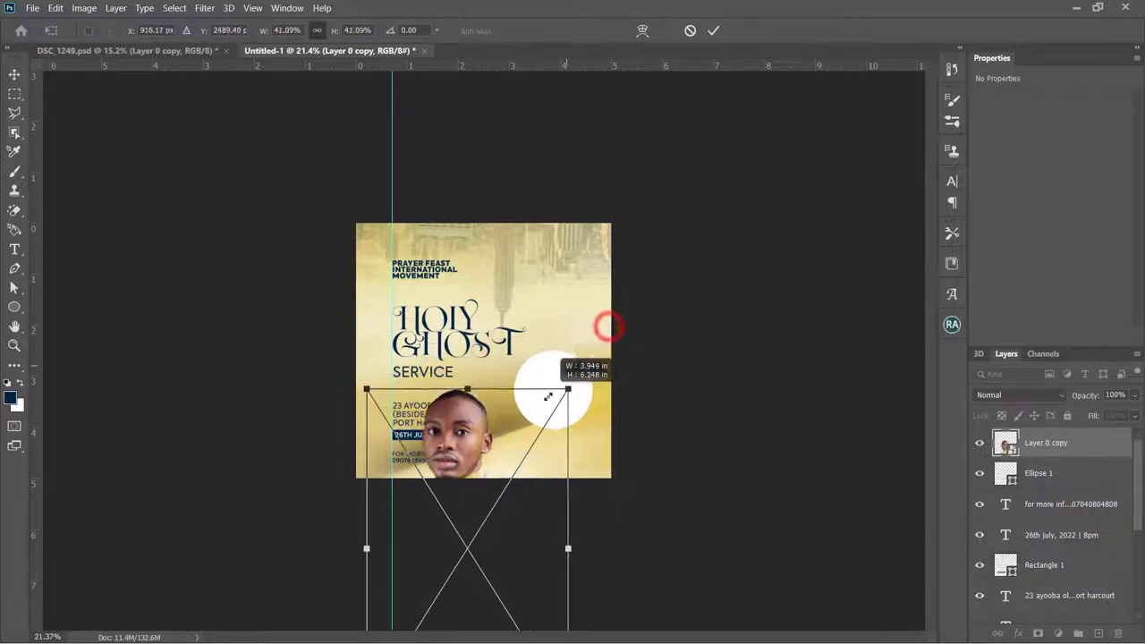
pyautogui.moveTo(441, 474); pyautogui.dragTo(556, 376)
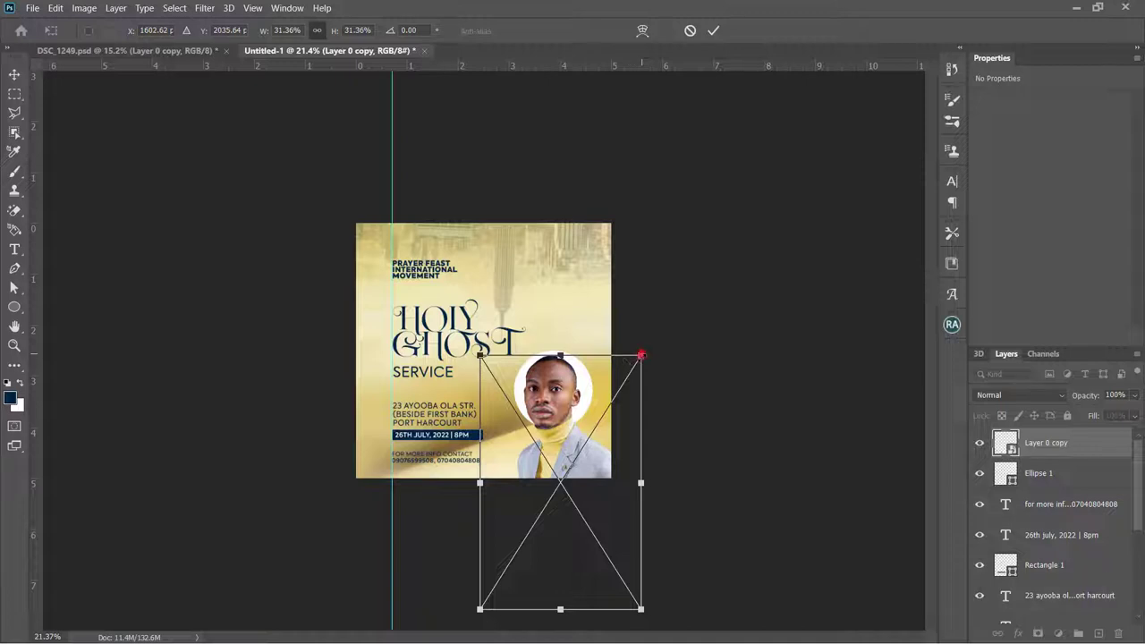
pyautogui.moveTo(640, 355); pyautogui.dragTo(623, 383)
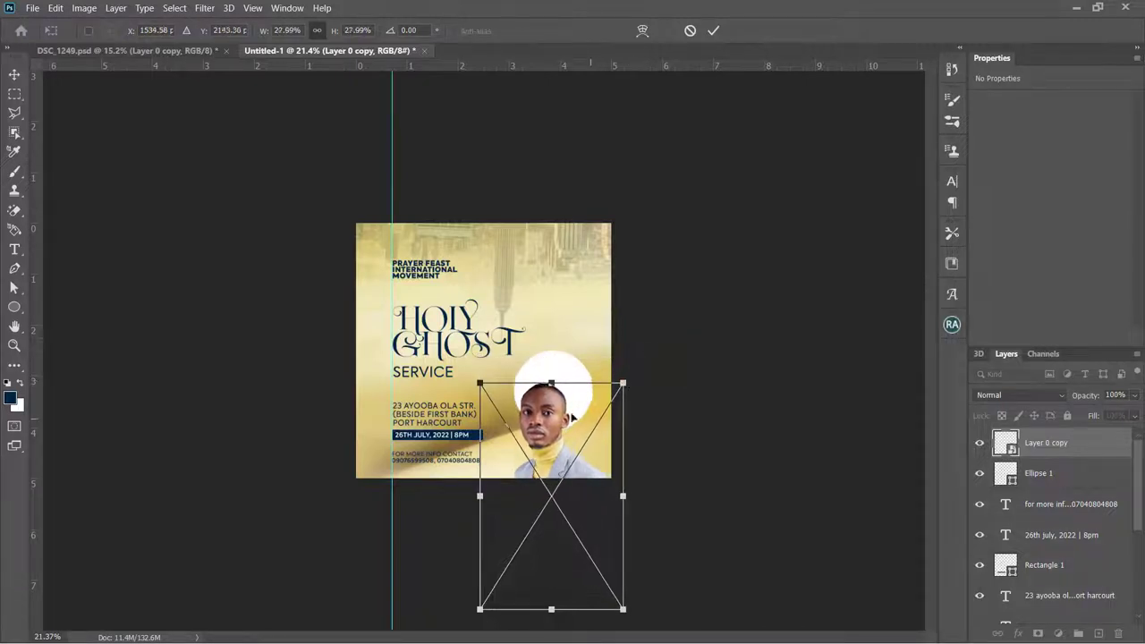
pyautogui.moveTo(570, 418); pyautogui.dragTo(556, 408)
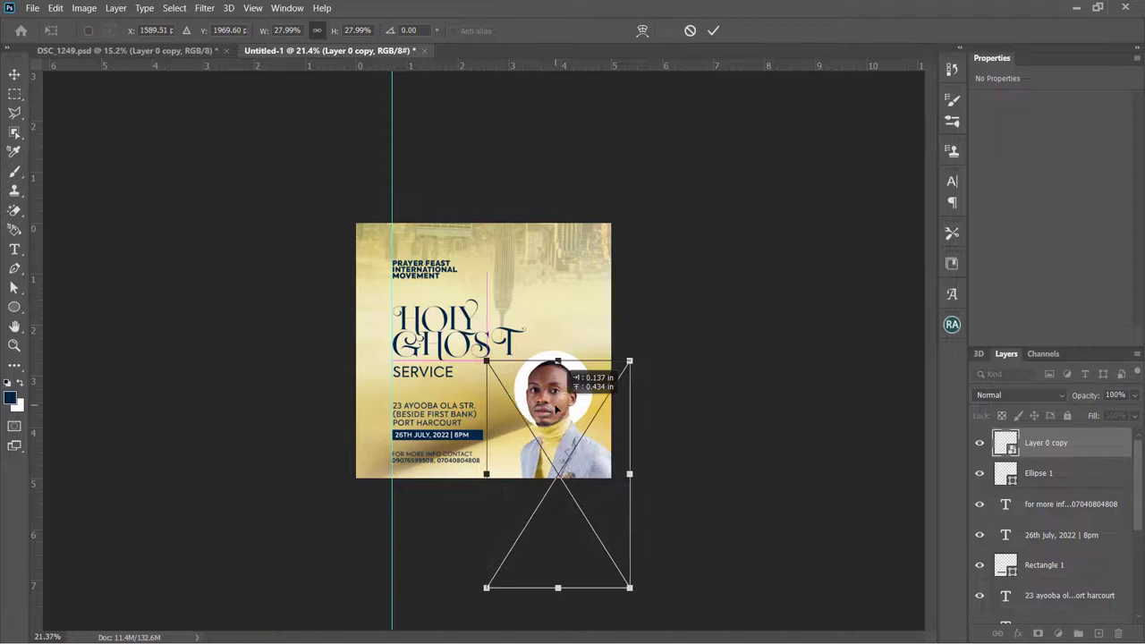
pyautogui.press('Return')
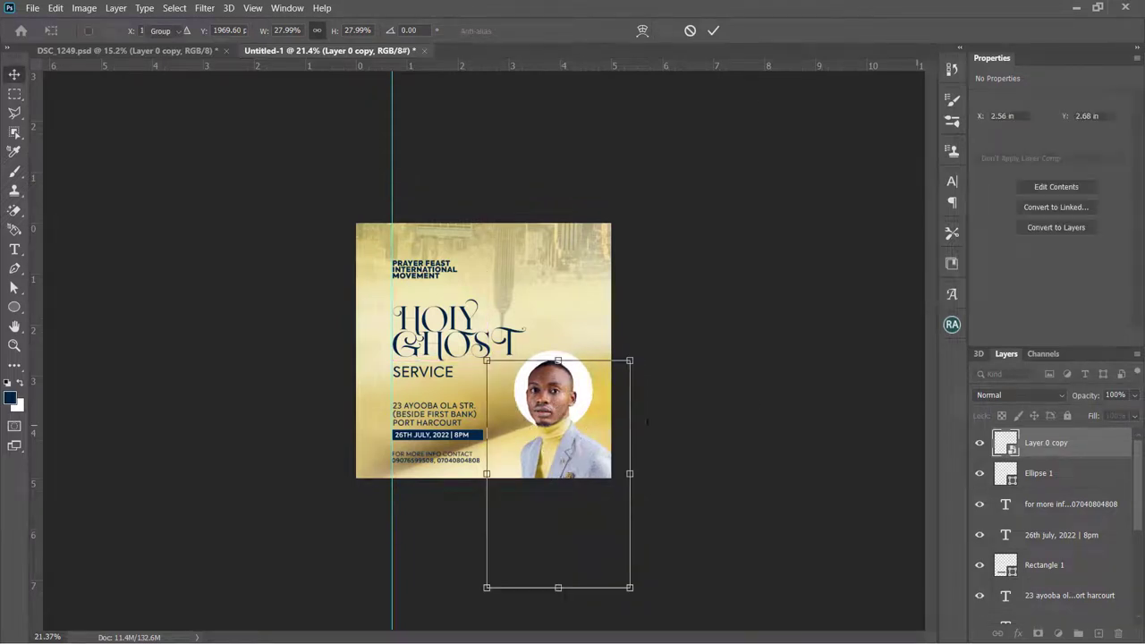
# Step: Scale Ellipse 1 to about 109% behind his head and nudge it down
pyautogui.click(1064, 474)
pyautogui.hotkey('ctrl', 't')
pyautogui.moveTo(592, 348); pyautogui.dragTo(597, 343)
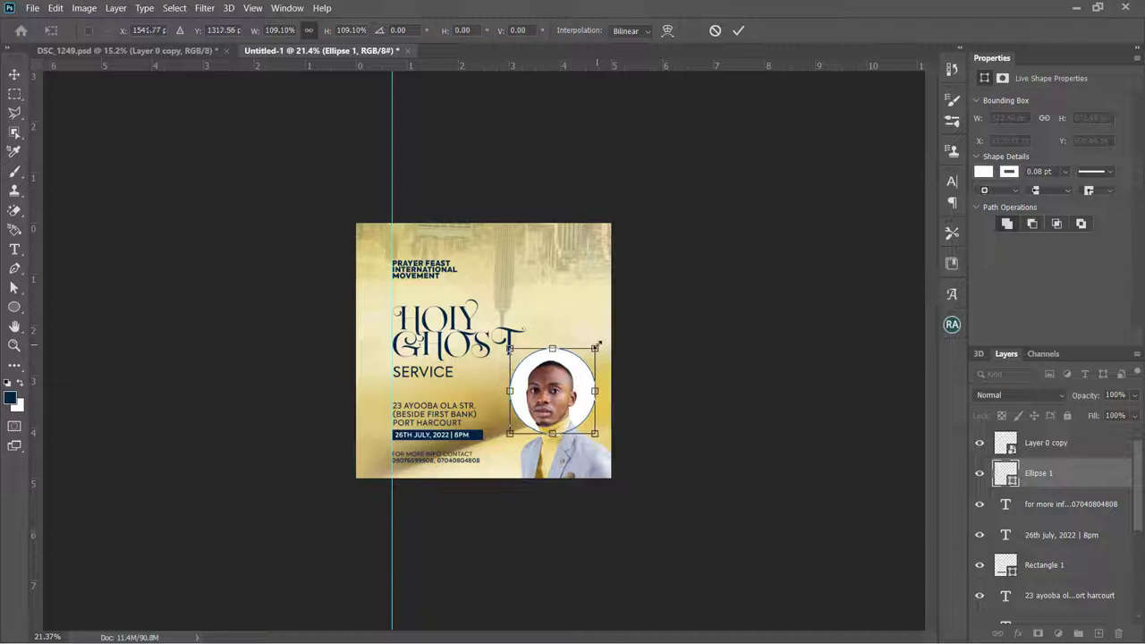
pyautogui.press('Down')
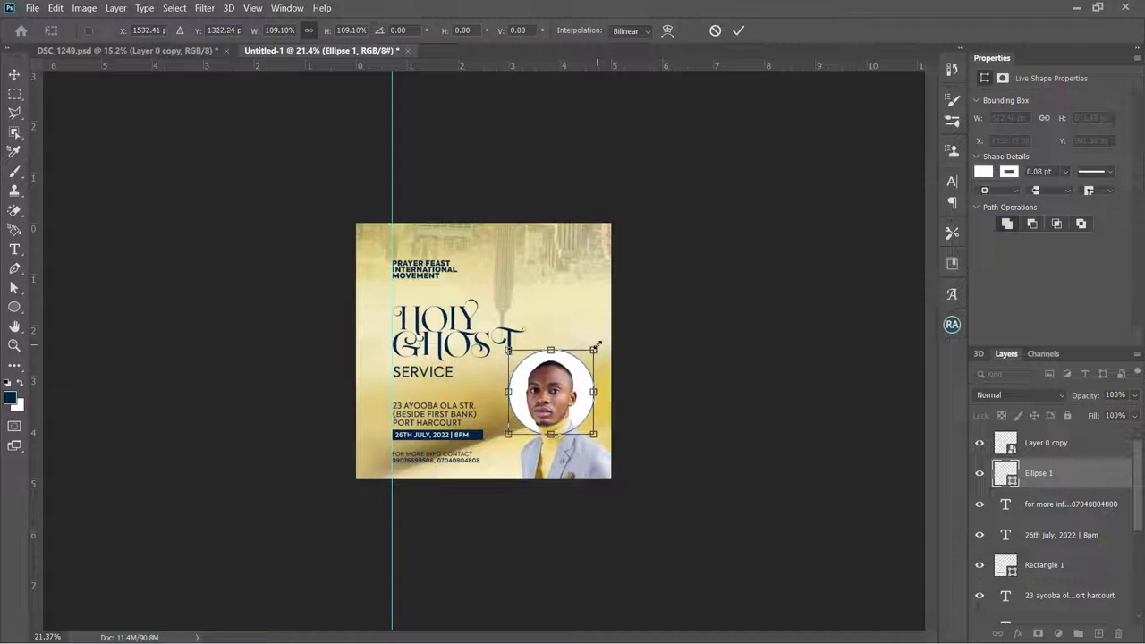
pyautogui.press('Return')
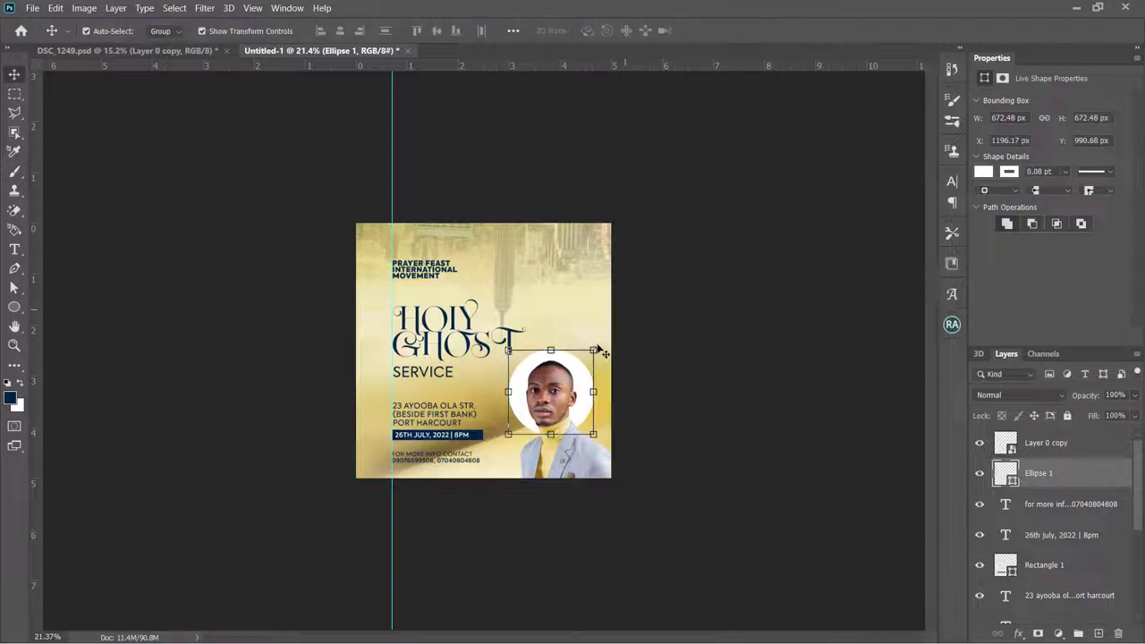
# Step: Move the portrait and circle up slightly so his head sits centred
pyautogui.click(577, 472)
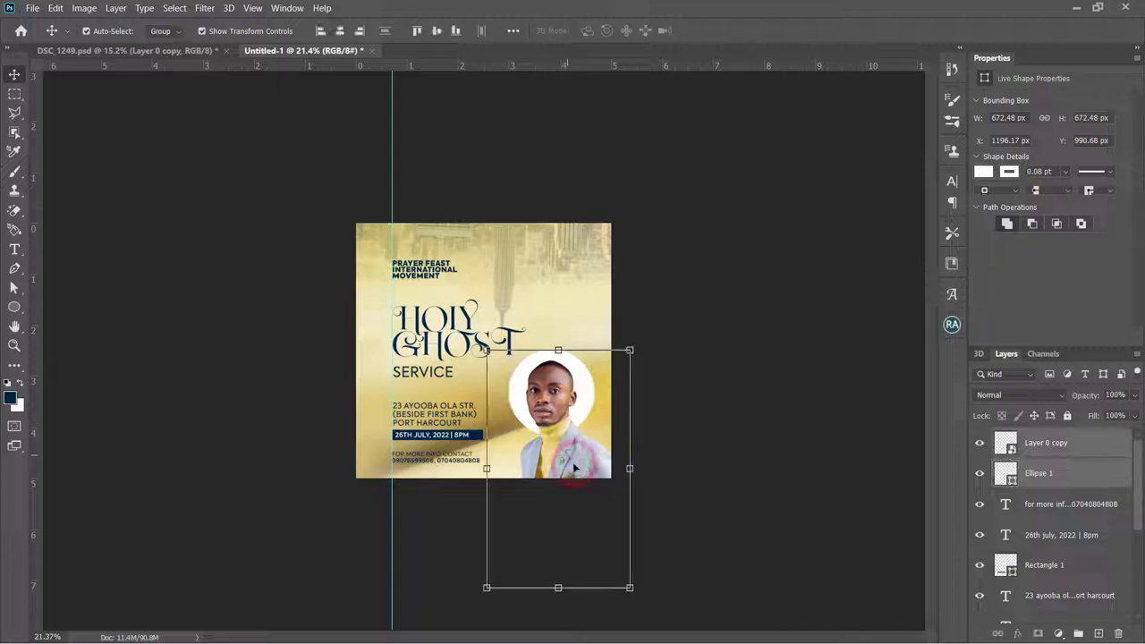
pyautogui.scroll(2, 577, 470)
pyautogui.moveTo(589, 480); pyautogui.dragTo(589, 471)
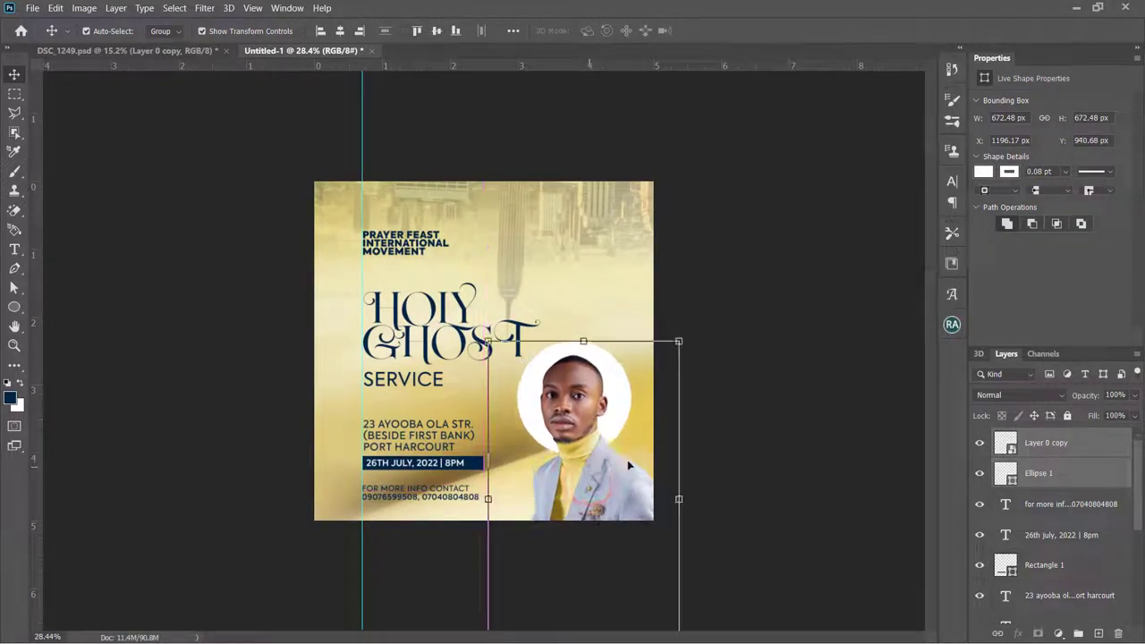
pyautogui.click(760, 439)
pyautogui.click(592, 483)
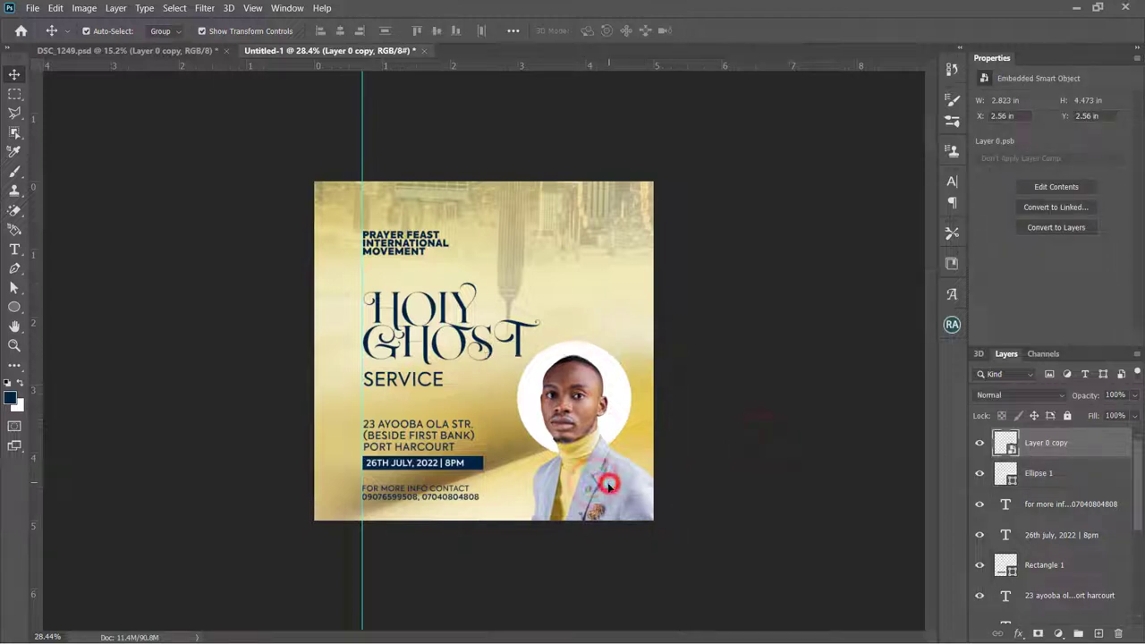
pyautogui.click(793, 379)
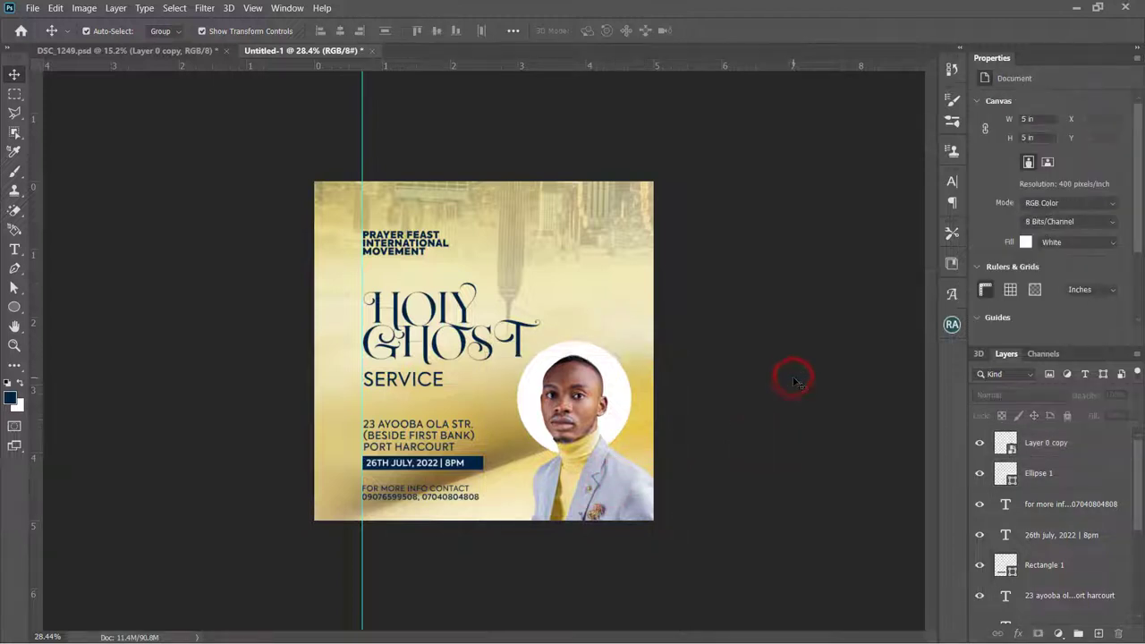
pyautogui.scroll(2, 588, 481)
pyautogui.scroll(1, 587, 481)
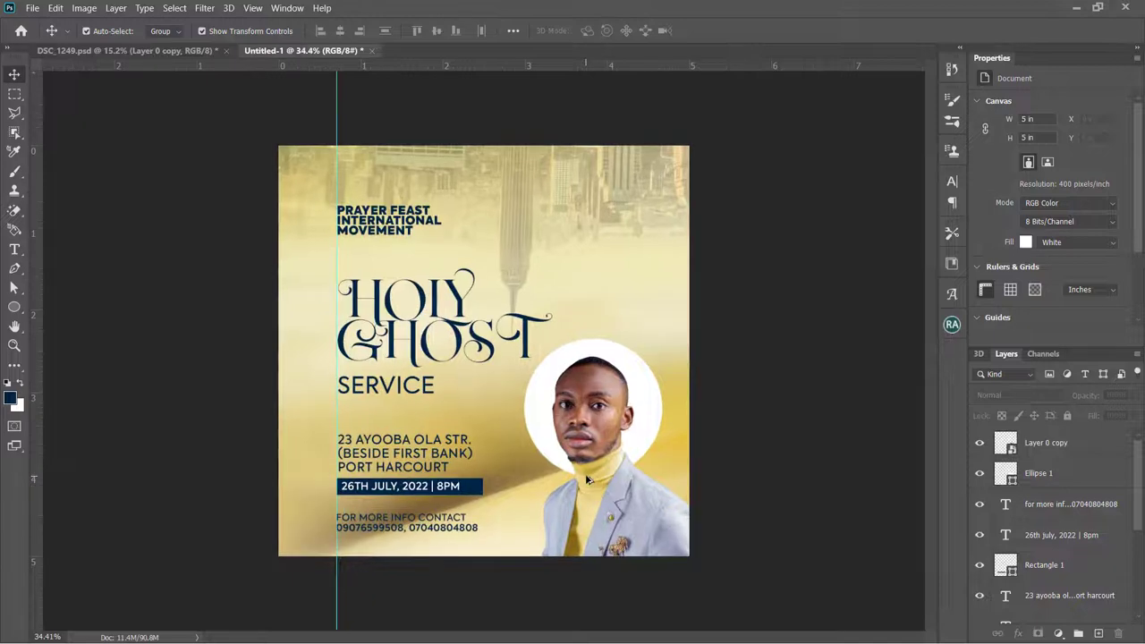
pyautogui.scroll(1, 588, 481)
pyautogui.scroll(1, 588, 480)
# Step: Set the PRAYER FEAST INTERNATIONAL MOVEMENT text colour to black
pyautogui.click(397, 207)
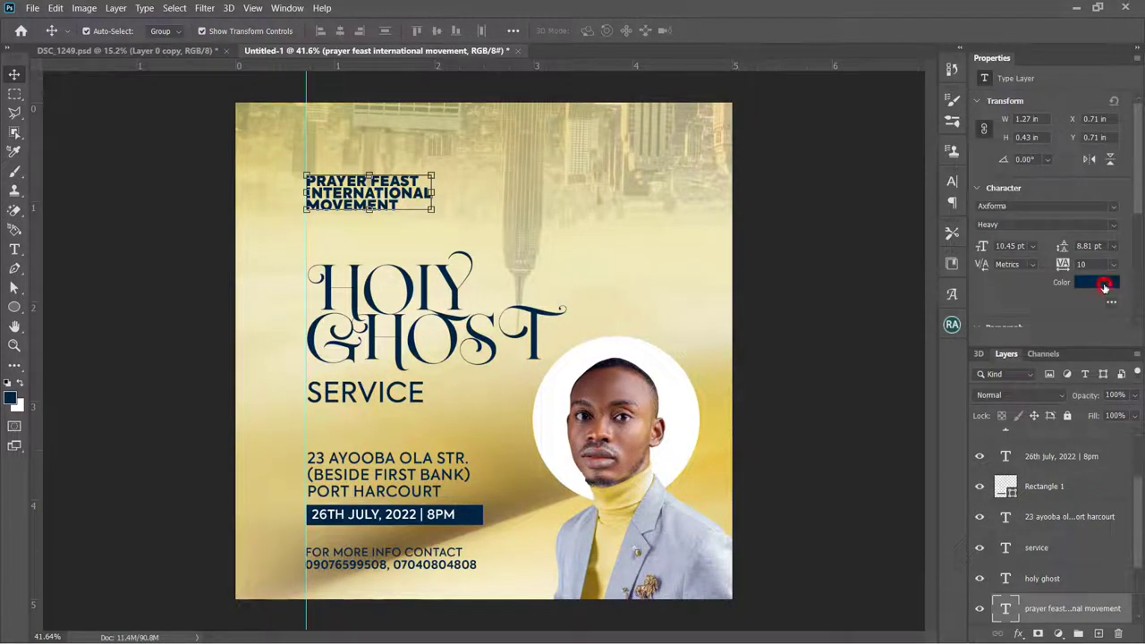
pyautogui.click(1105, 286)
pyautogui.click(801, 240)
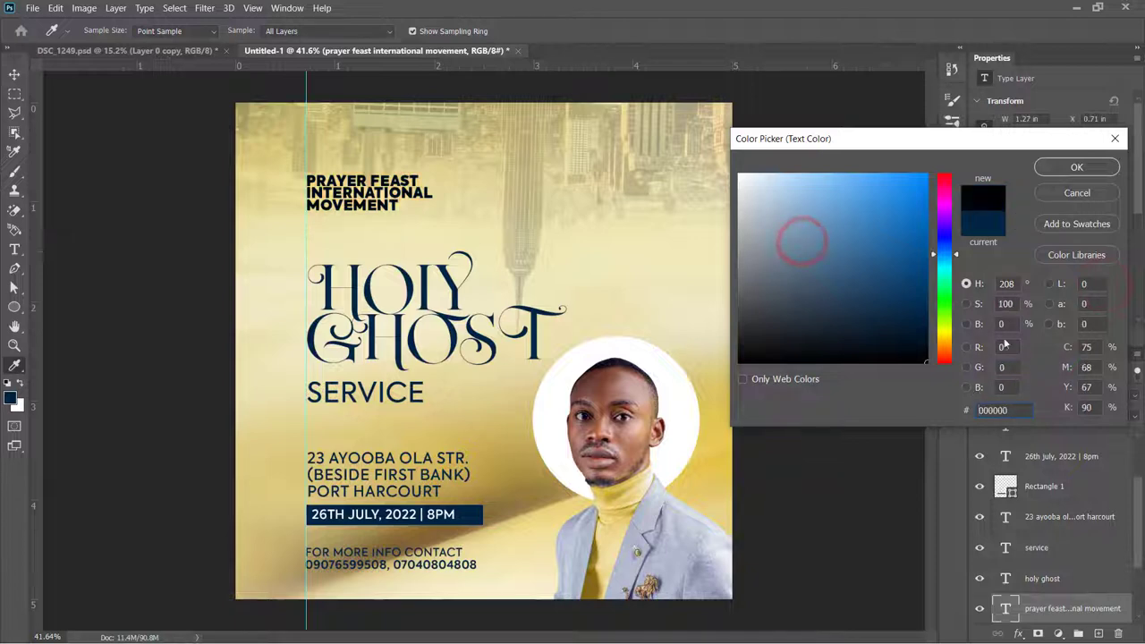
pyautogui.click(1076, 167)
# Step: Set the address text colour to black (000000)
pyautogui.press('v')
pyautogui.click(365, 493)
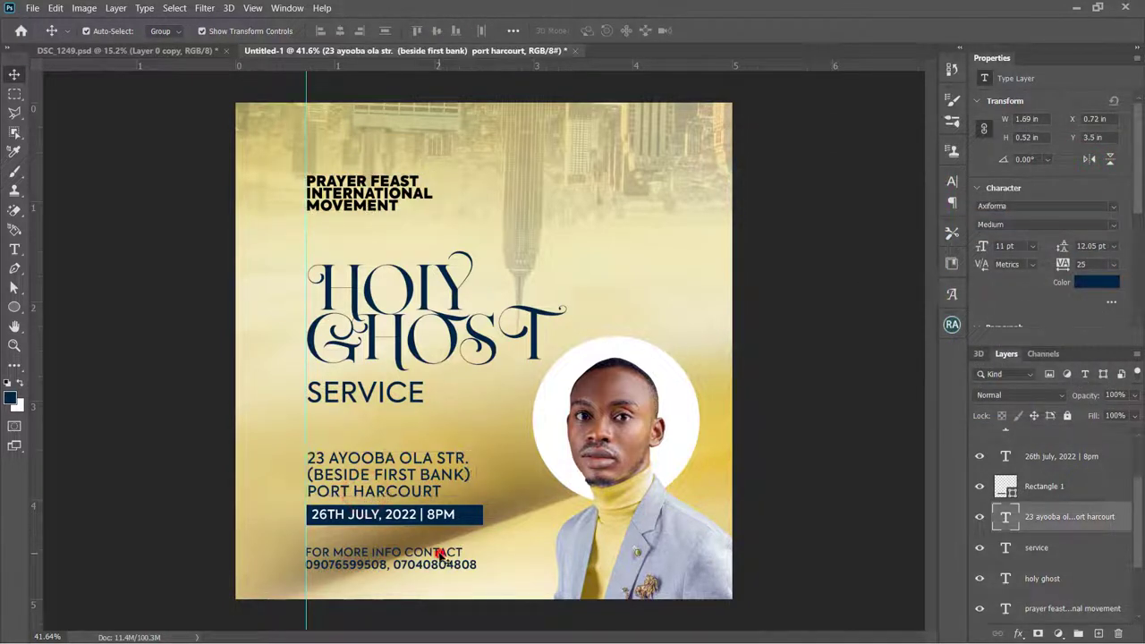
pyautogui.click(1094, 283)
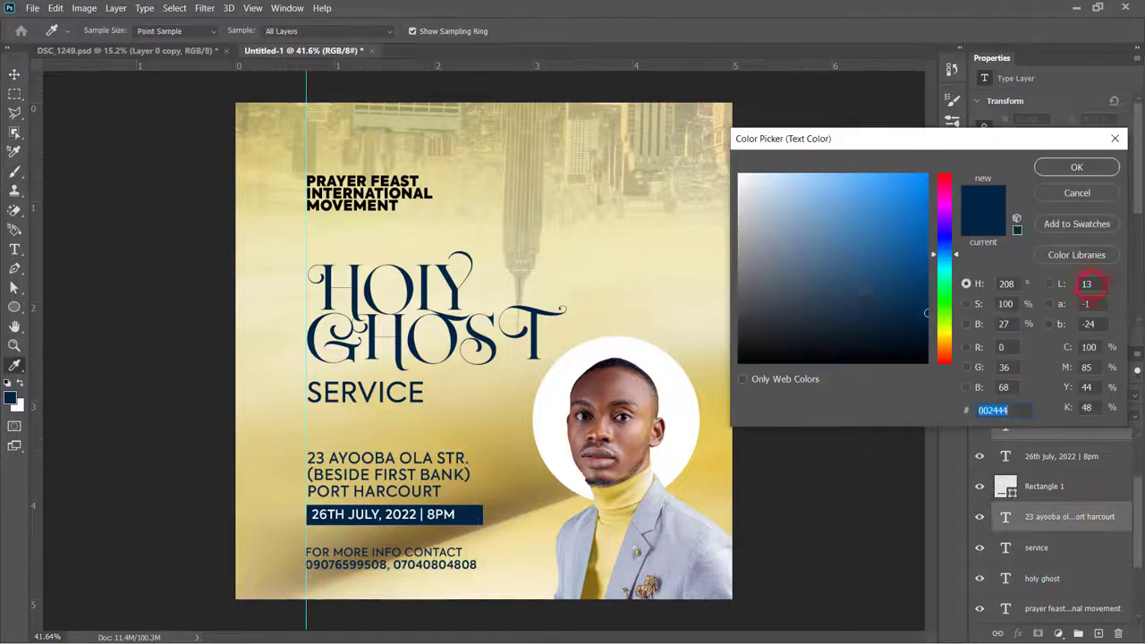
pyautogui.write('000000')
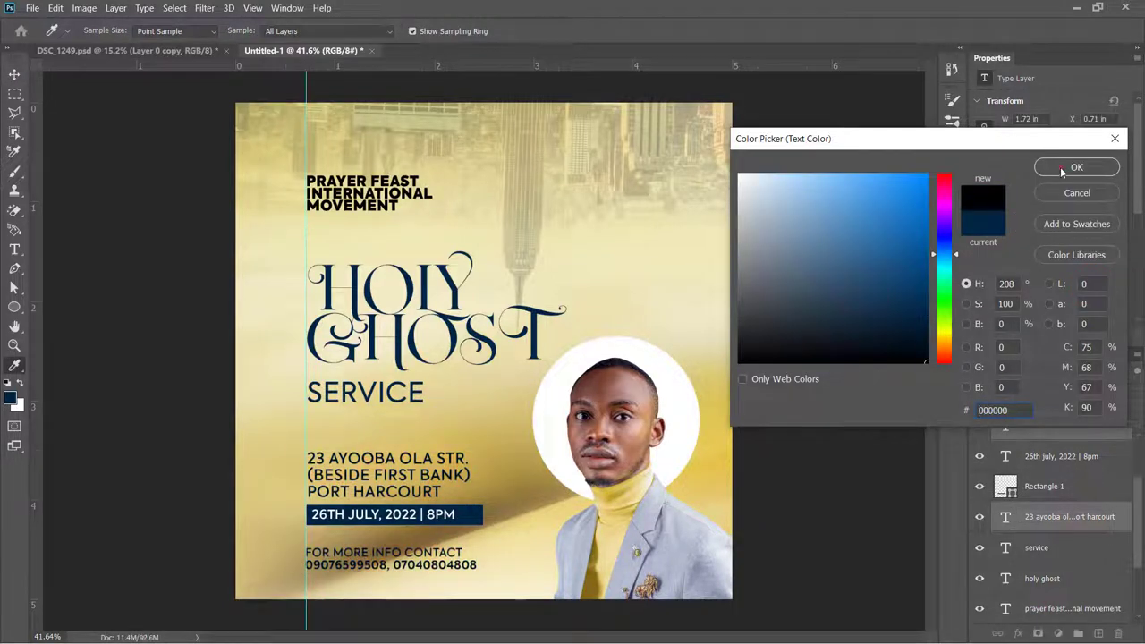
pyautogui.click(1069, 168)
pyautogui.click(797, 447)
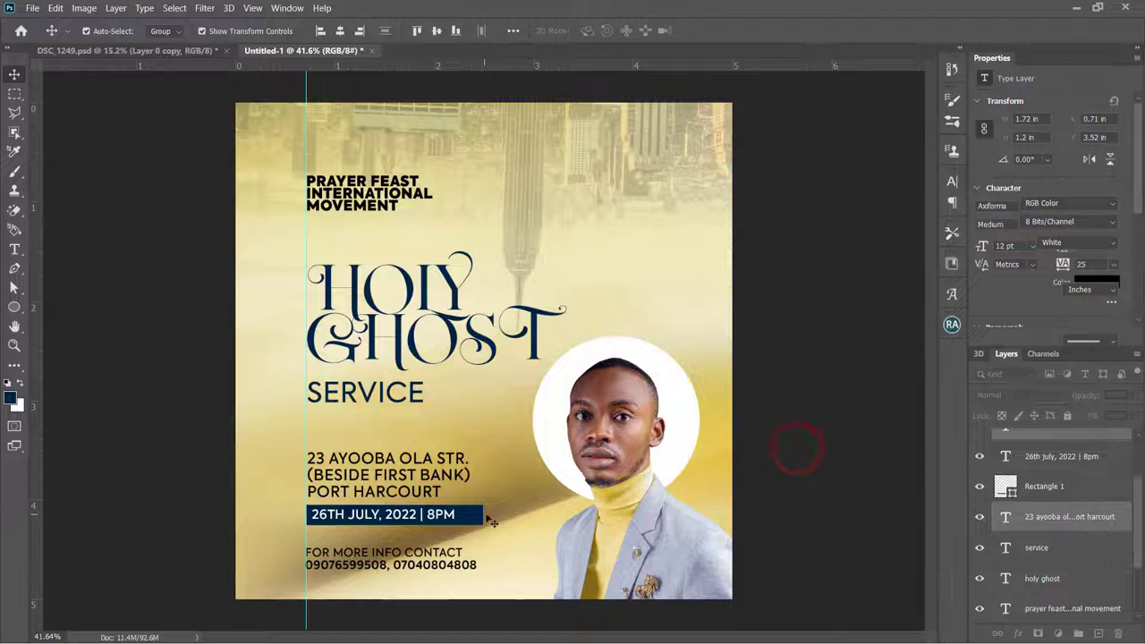
# Step: Change the fill of the bar behind 26TH JULY from navy to black
pyautogui.click(492, 522)
pyautogui.click(474, 516)
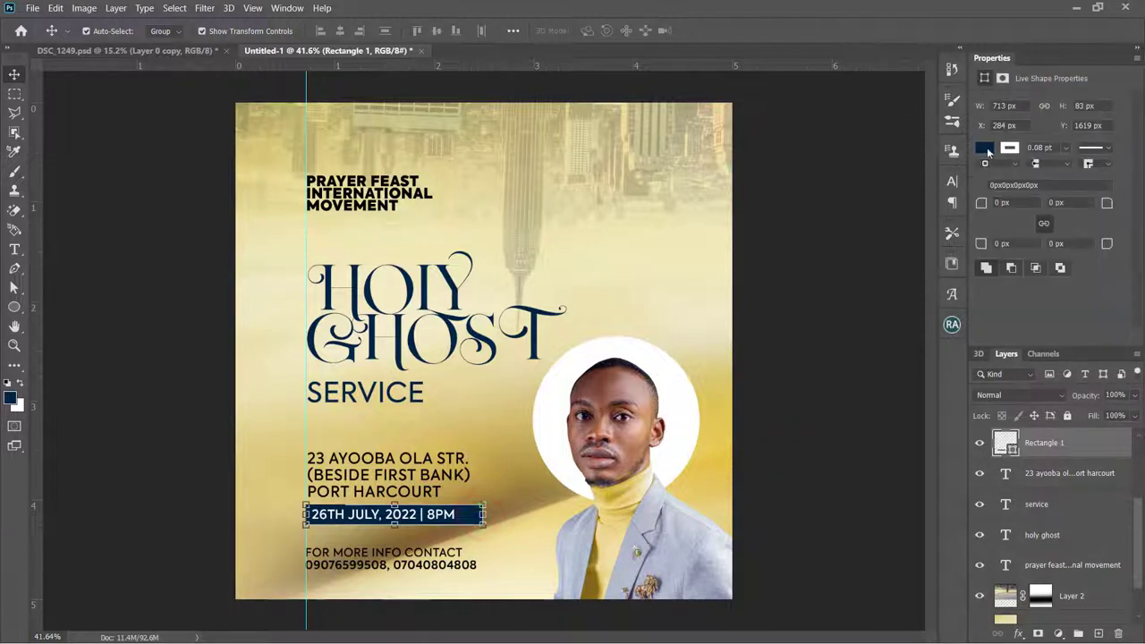
pyautogui.click(985, 148)
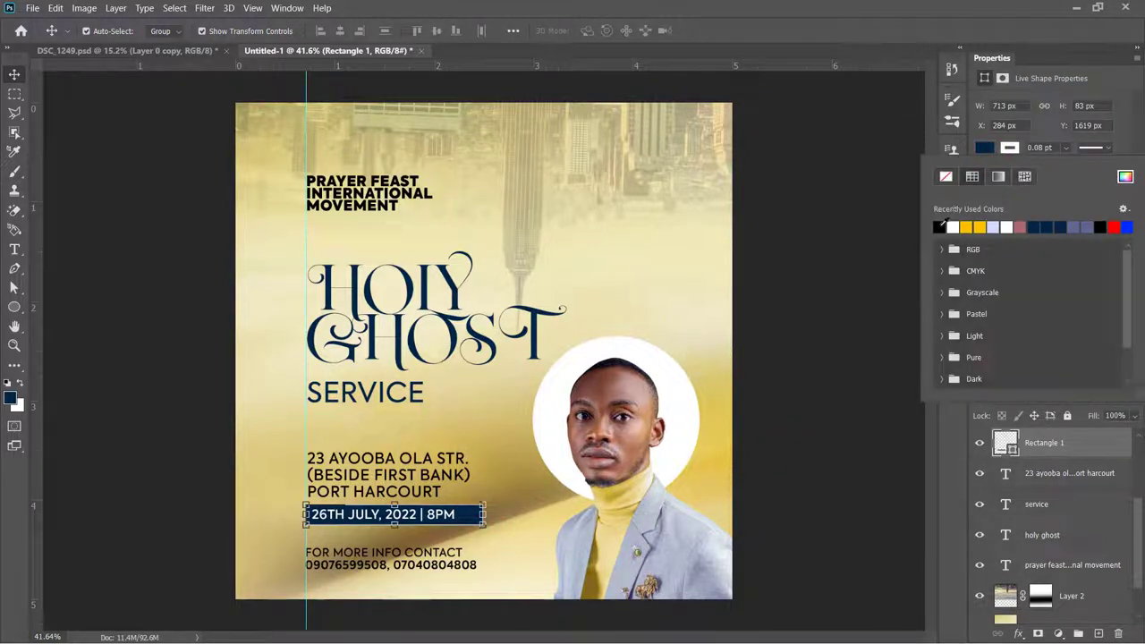
pyautogui.click(940, 226)
pyautogui.click(799, 199)
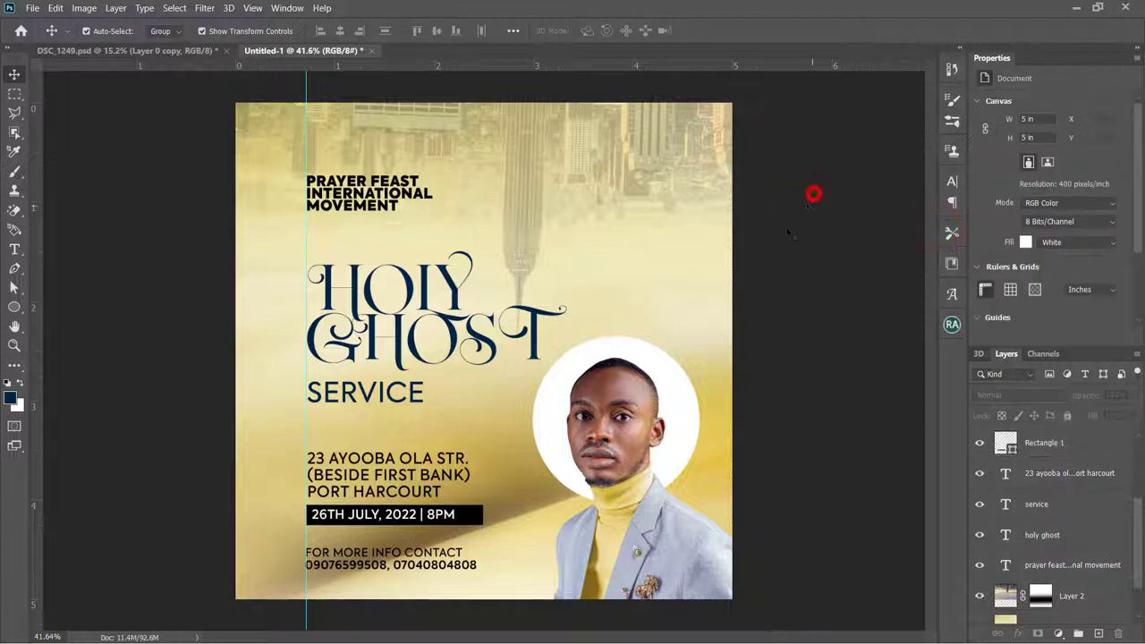
pyautogui.click(617, 430)
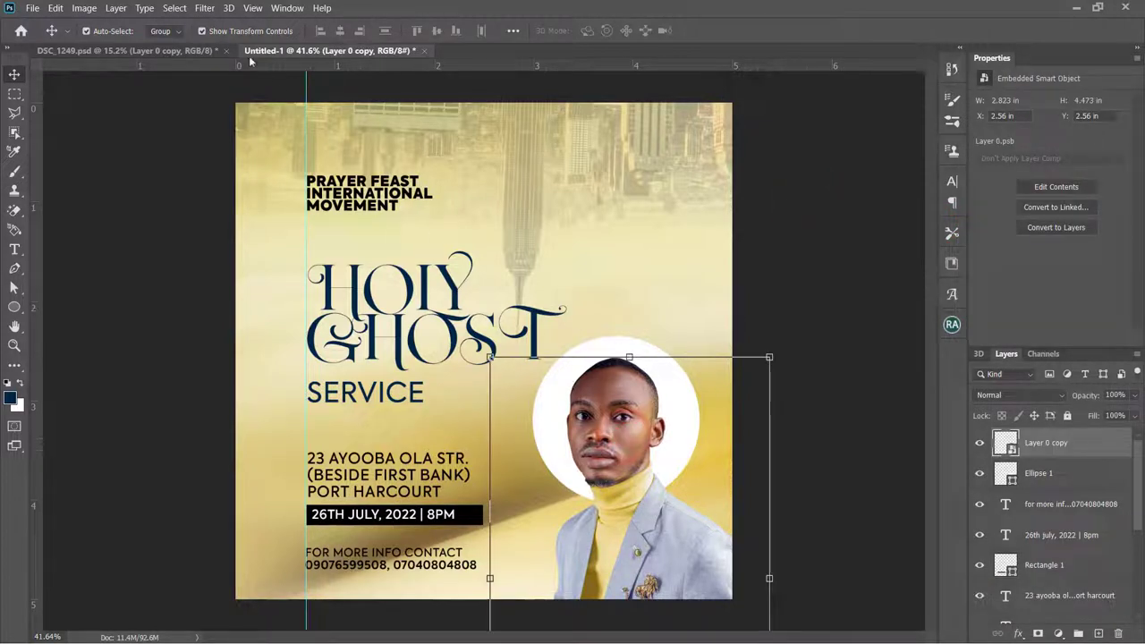
# Step: Apply the Camera Raw Filter to the portrait, raising Texture and setting Shadows to -100
pyautogui.click(204, 9)
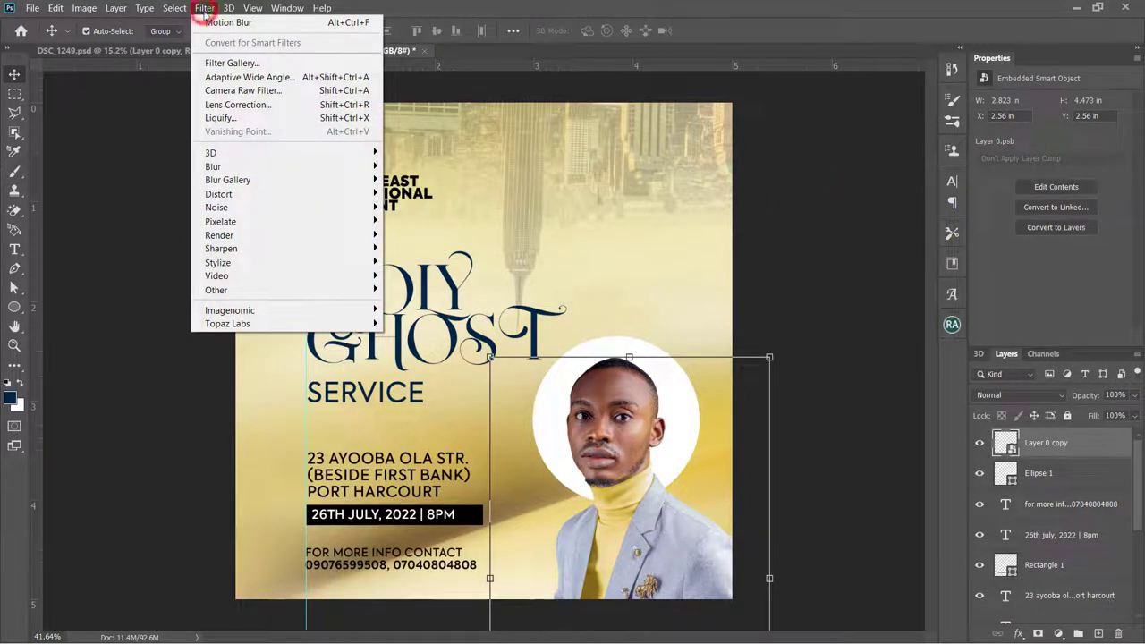
pyautogui.click(236, 90)
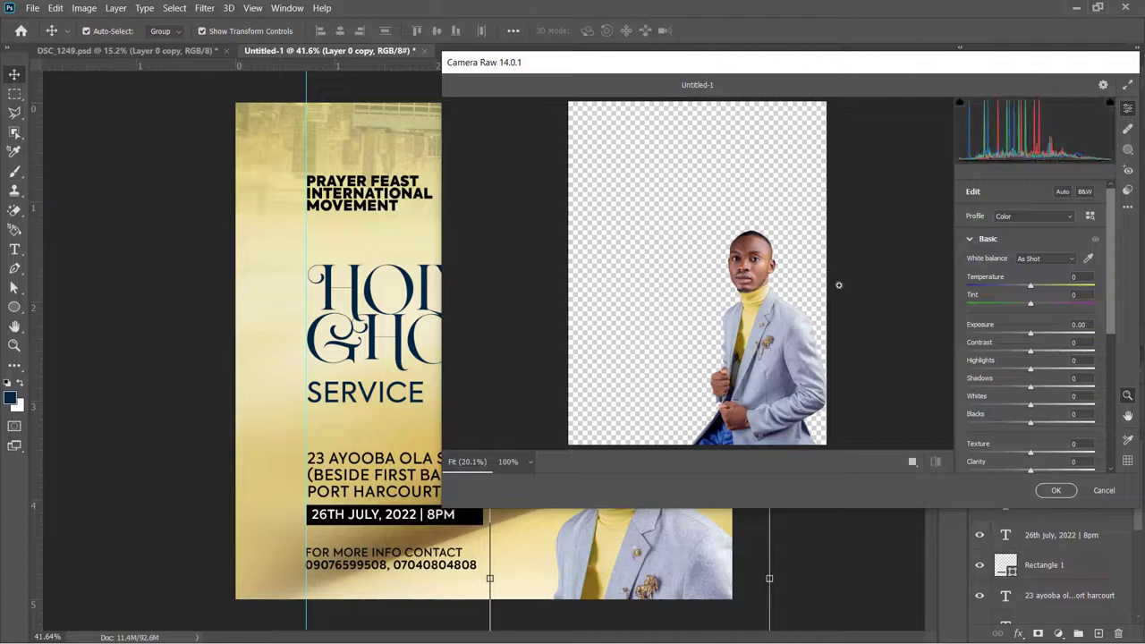
pyautogui.scroll(-2, 1034, 446)
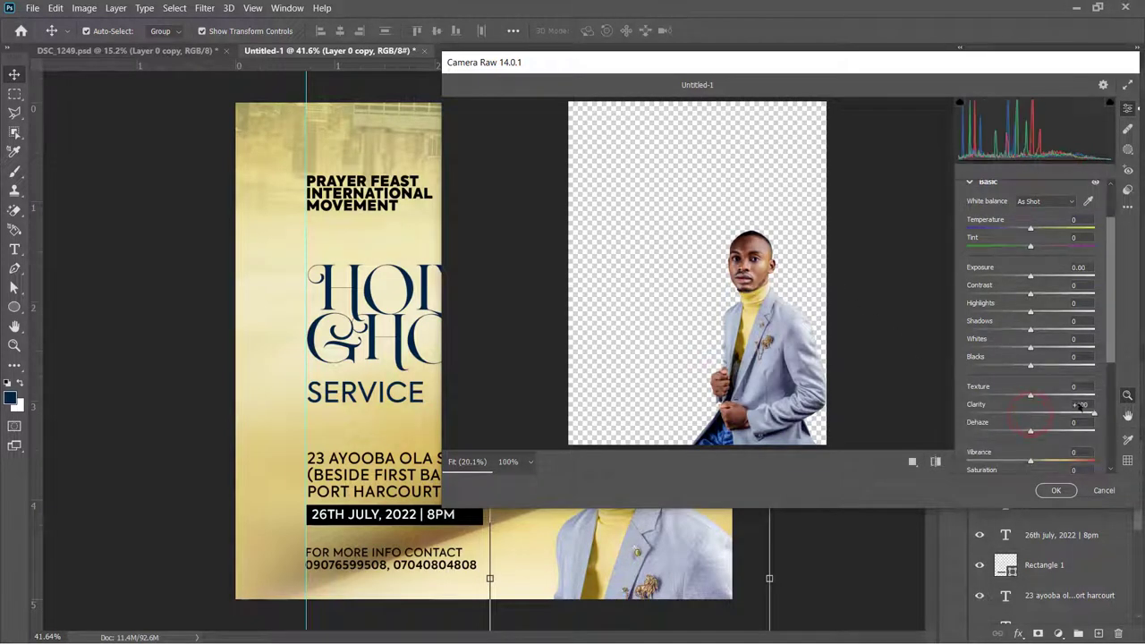
pyautogui.moveTo(1057, 400); pyautogui.dragTo(1008, 374)
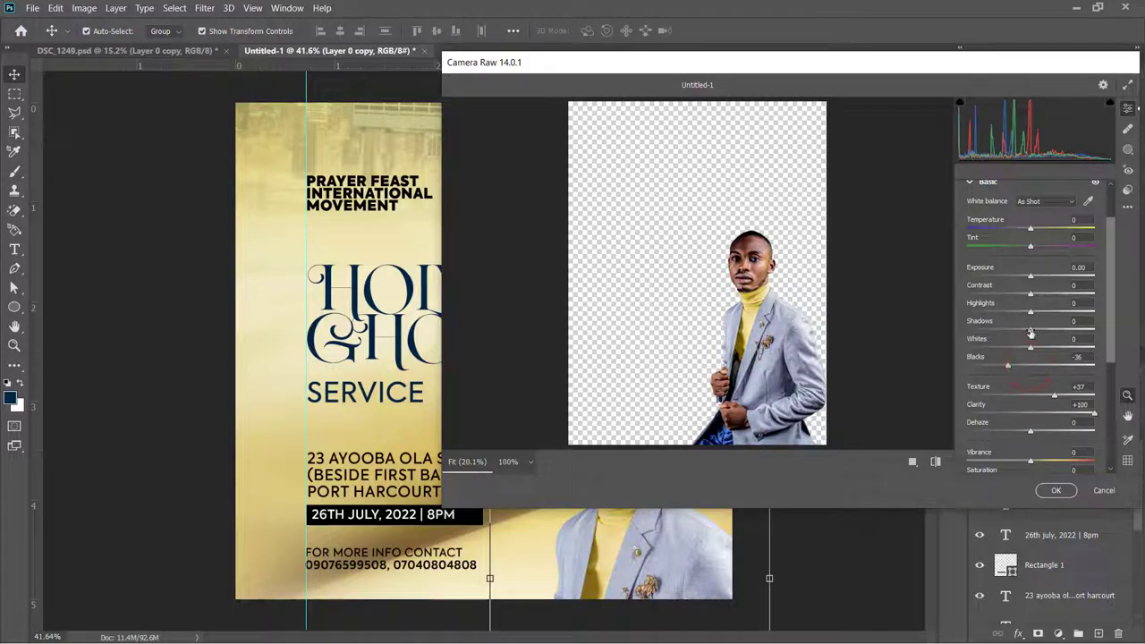
pyautogui.moveTo(1030, 330); pyautogui.dragTo(893, 333)
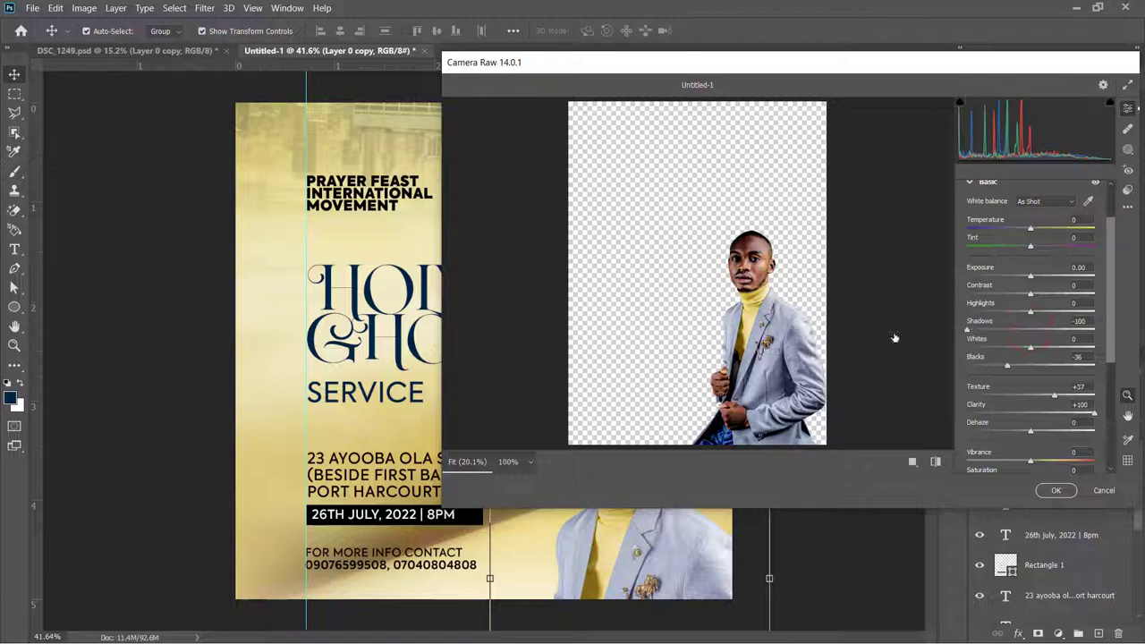
pyautogui.moveTo(1030, 312)
pyautogui.mouseDown()
pyautogui.moveTo(1020, 315)
pyautogui.moveTo(1033, 315)
pyautogui.mouseUp()
# Step: Lower Saturation to -50, boost Vibrance, set Sharpening to 65, and apply
pyautogui.scroll(-2, 1033, 426)
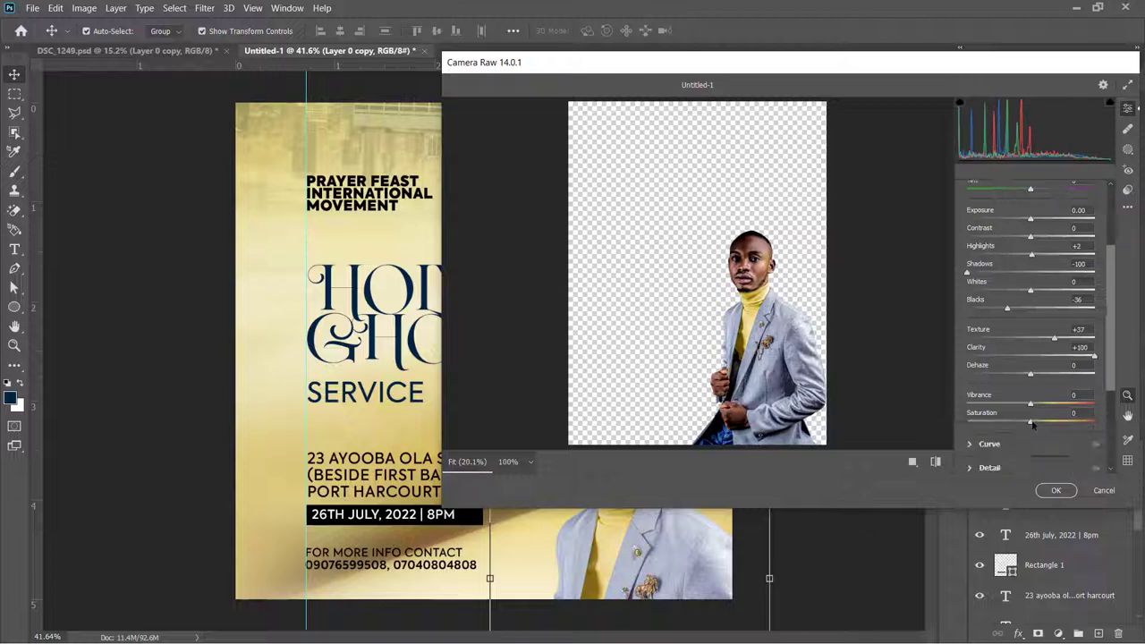
pyautogui.moveTo(1025, 427); pyautogui.dragTo(1000, 435)
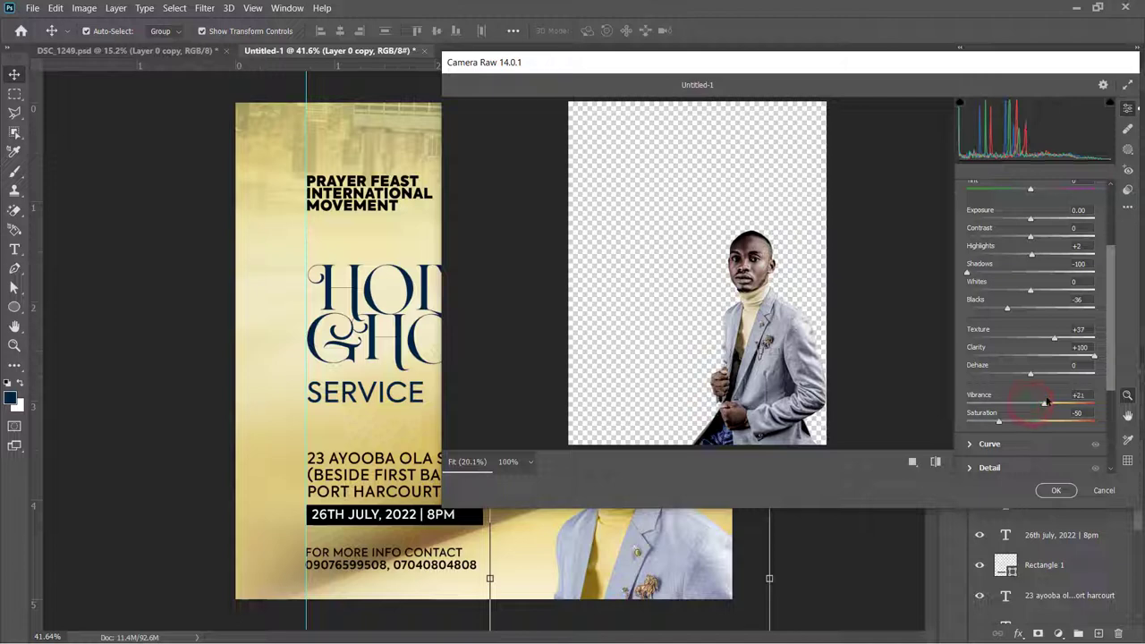
pyautogui.moveTo(1045, 403); pyautogui.dragTo(1050, 401)
pyautogui.scroll(-2, 1047, 399)
pyautogui.scroll(-2, 1024, 385)
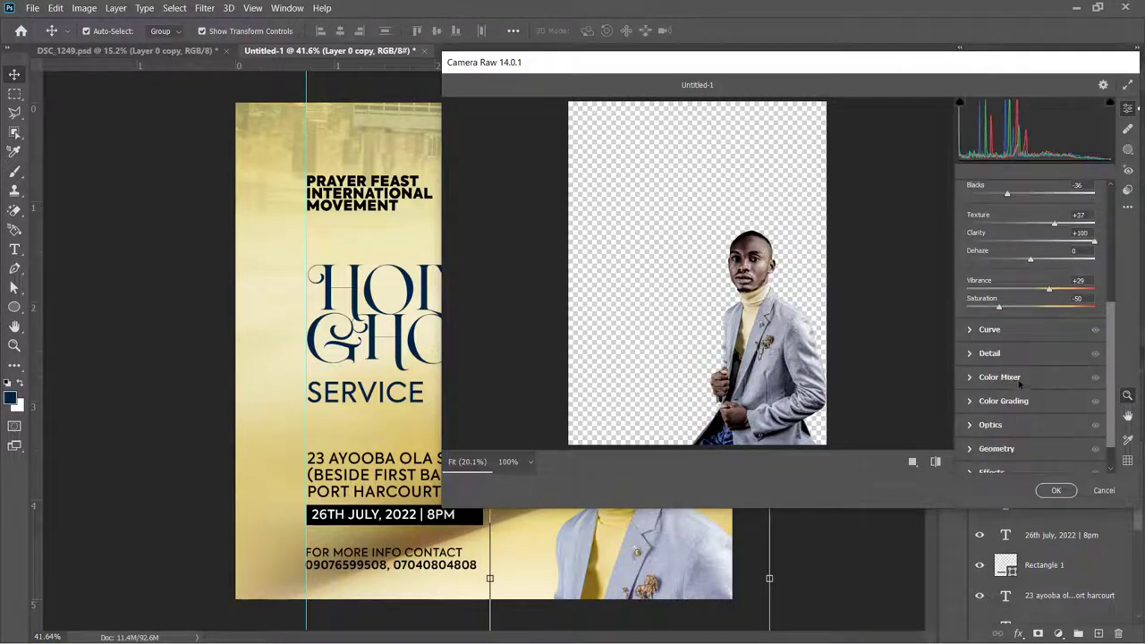
pyautogui.click(967, 355)
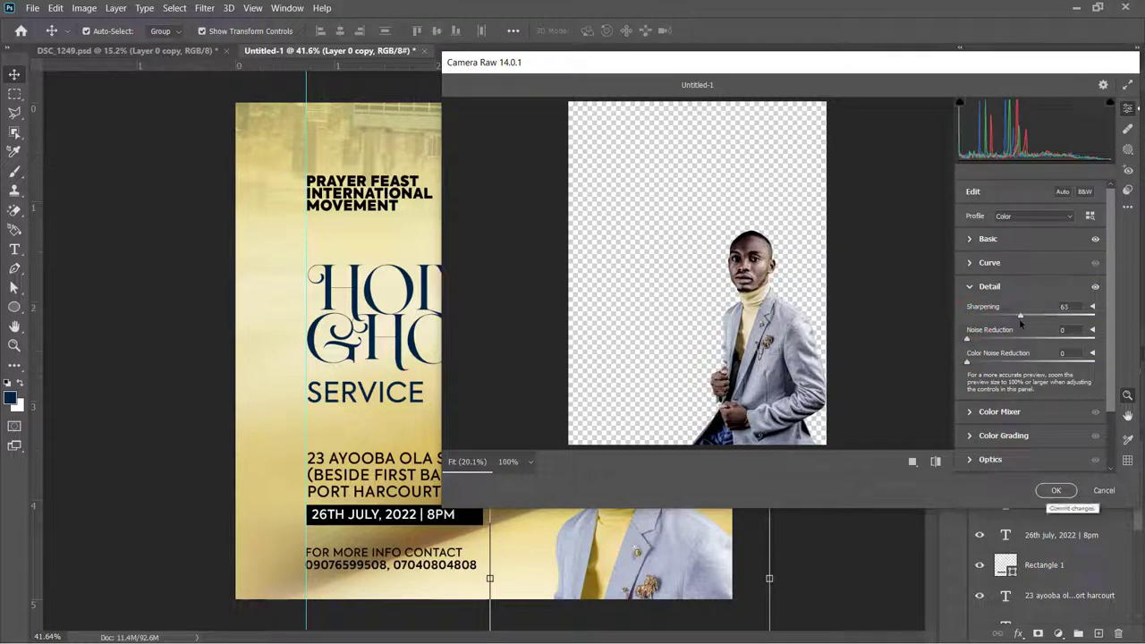
pyautogui.click(1052, 492)
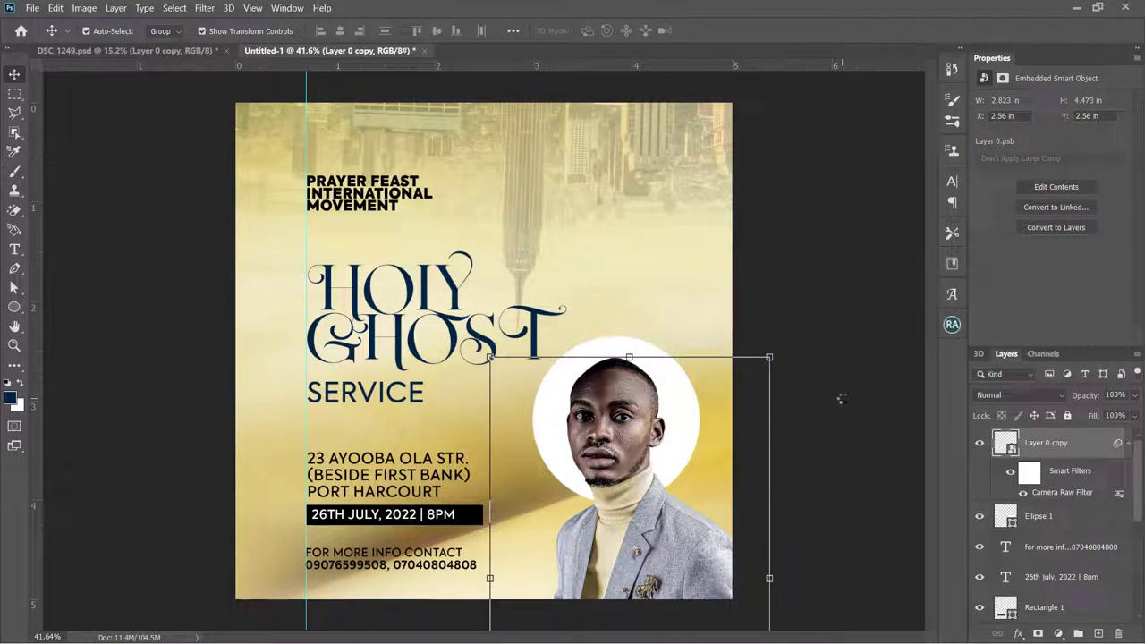
# Step: Nudge the SERVICE text right to X 0.71 in, flush under HOLY GHOST
pyautogui.click(843, 252)
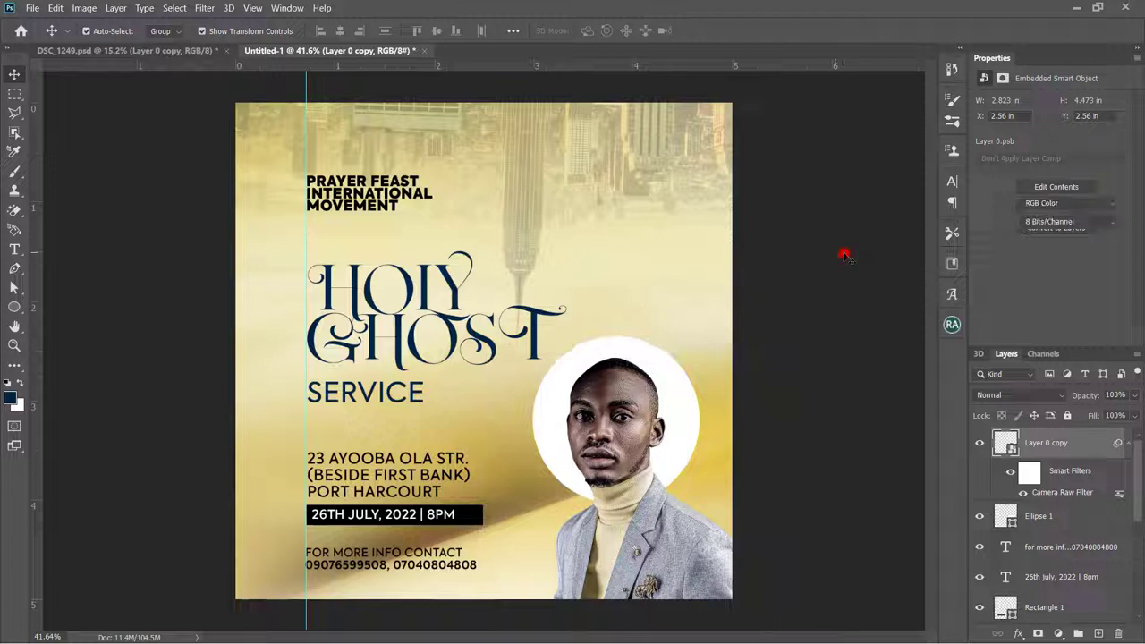
pyautogui.click(420, 401)
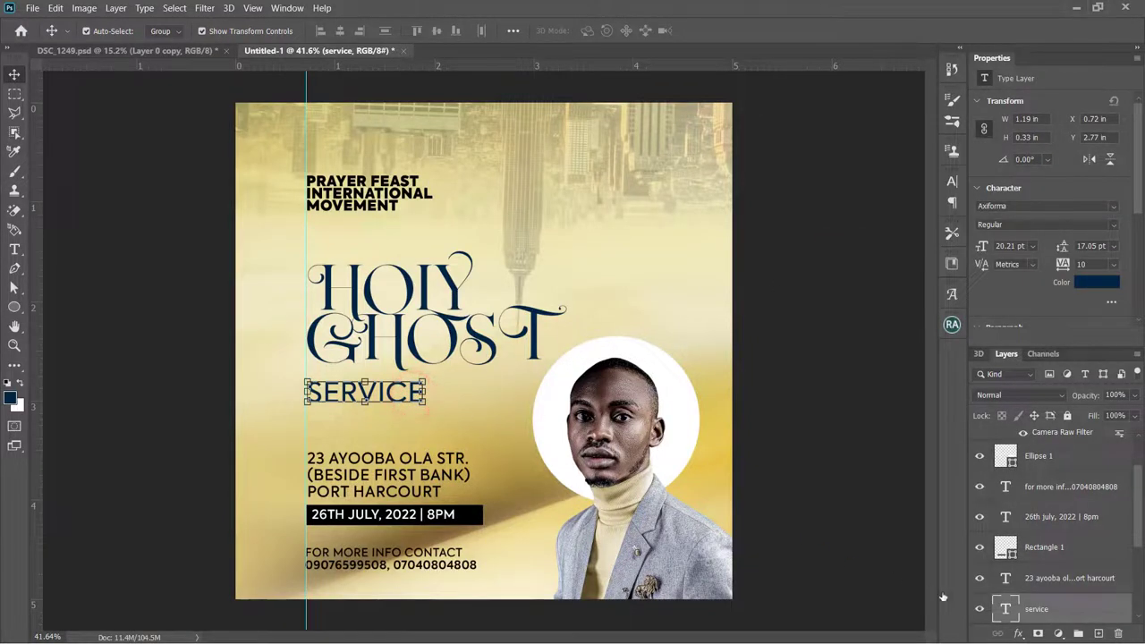
pyautogui.click(977, 608)
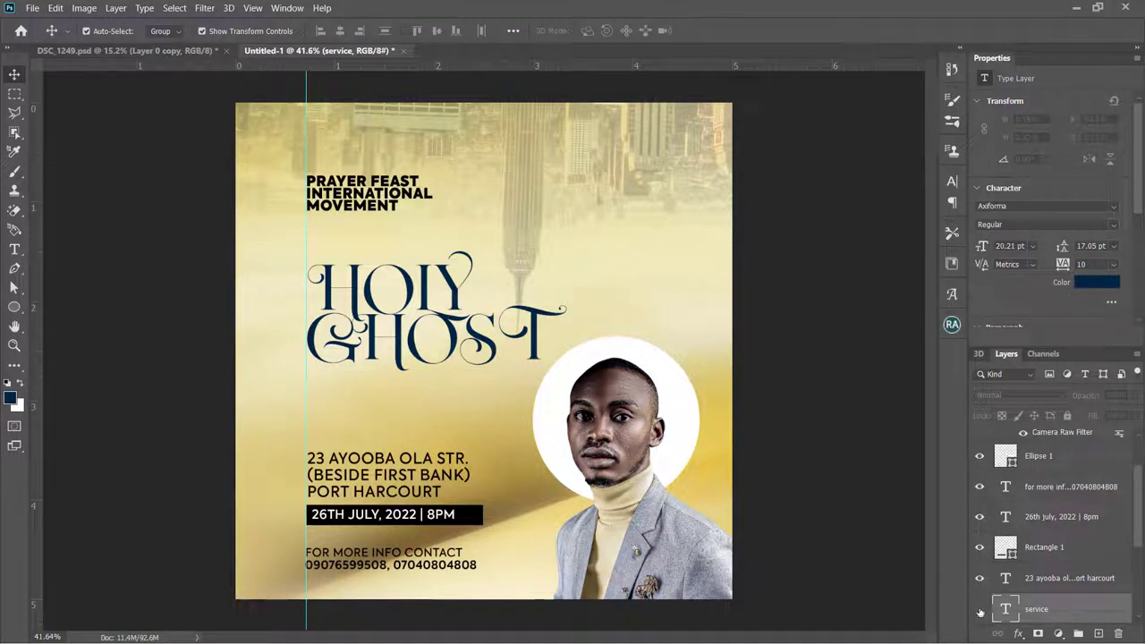
pyautogui.click(980, 609)
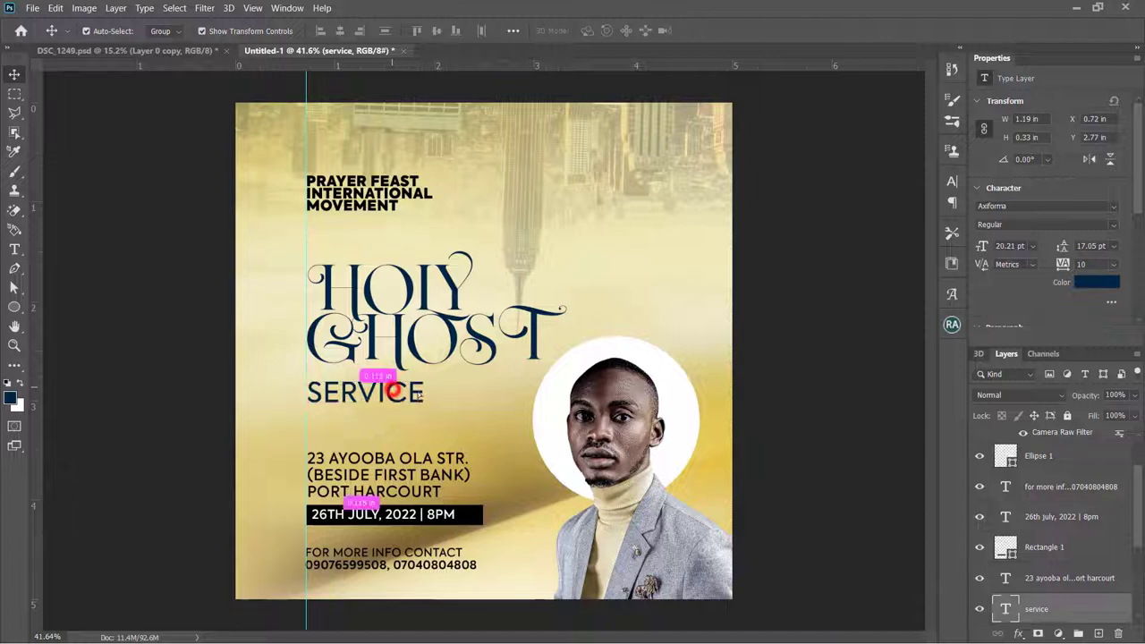
pyautogui.moveTo(393, 393); pyautogui.dragTo(394, 391)
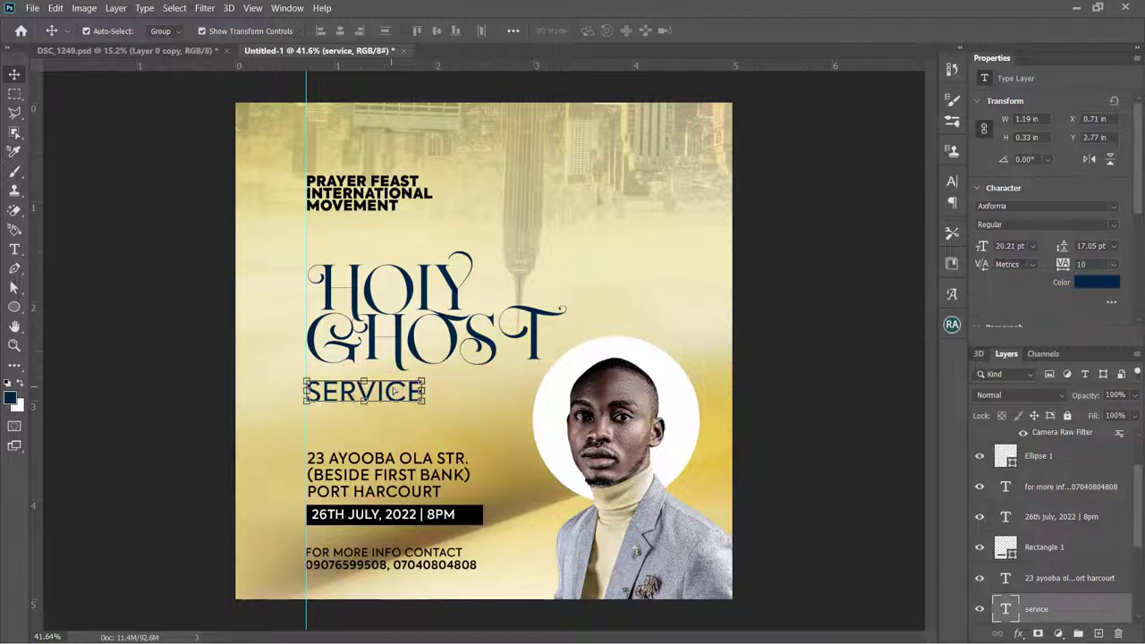
# Step: Check the HOLY GHOST headline, then switch to the Custom Shape tool
pyautogui.click(795, 230)
pyautogui.click(367, 299)
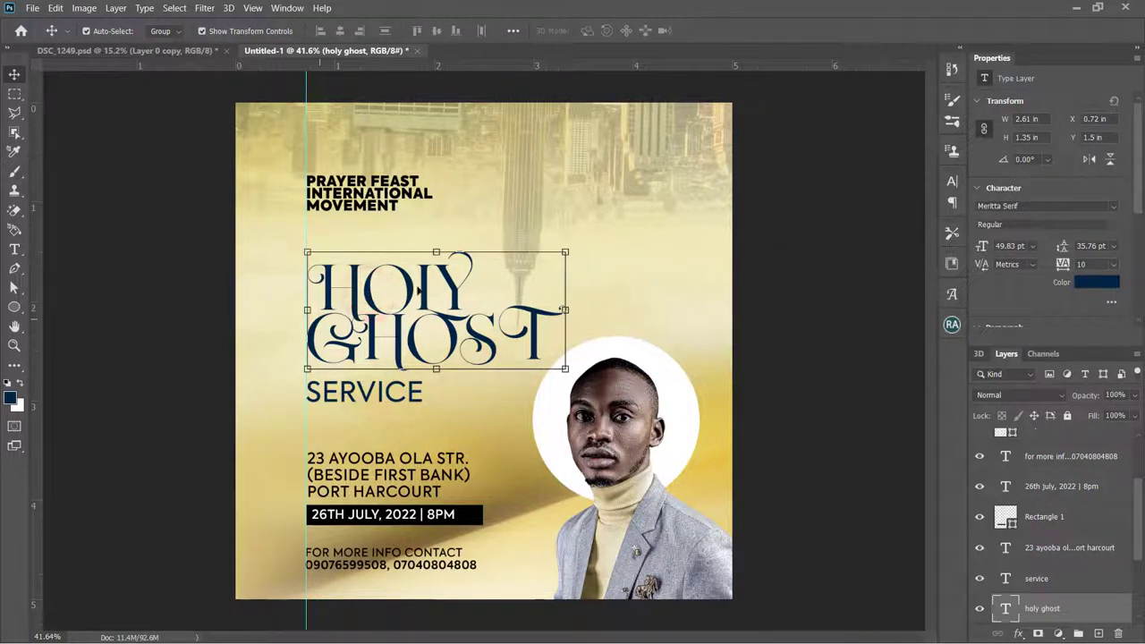
pyautogui.click(829, 247)
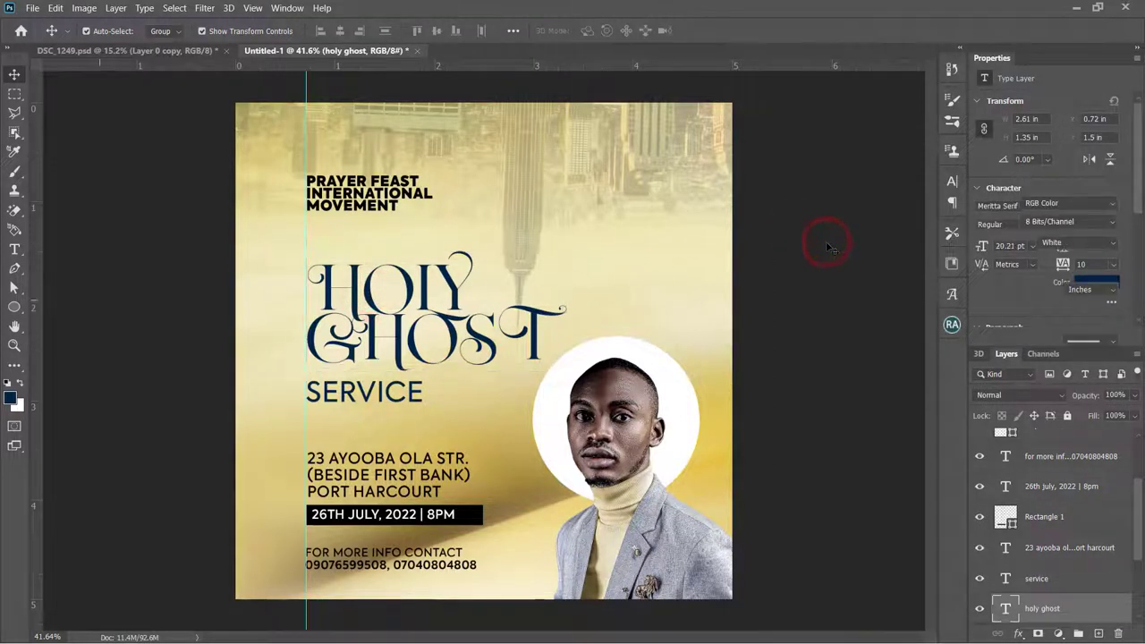
pyautogui.moveTo(16, 307); pyautogui.dragTo(89, 383)
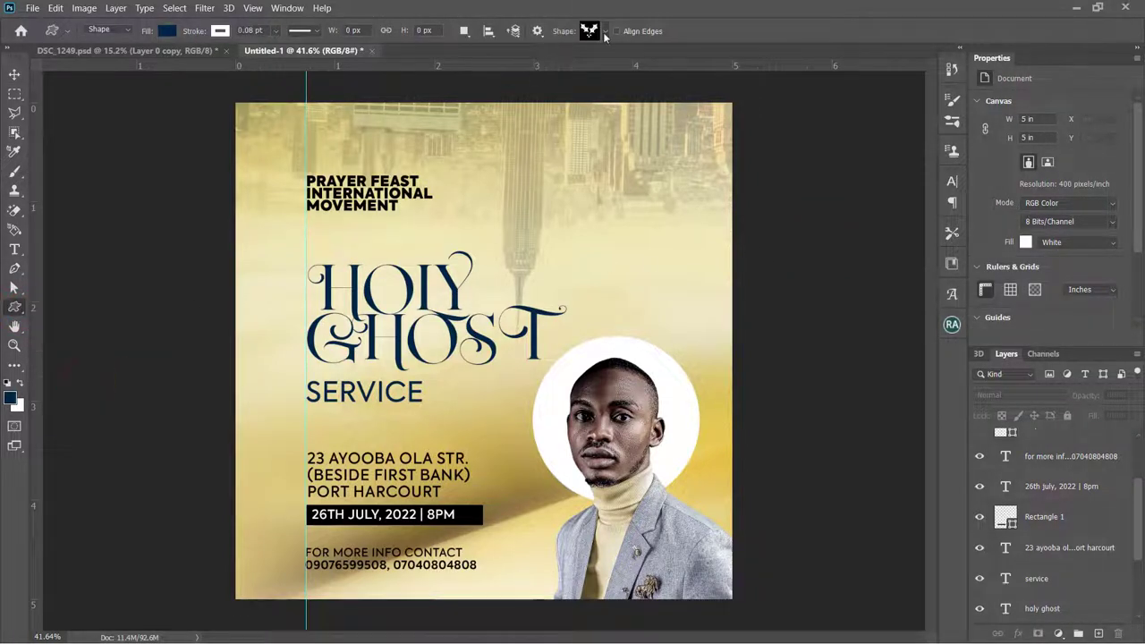
# Step: Draw a small hatched tile custom shape over the upper-right skyline
pyautogui.click(605, 34)
pyautogui.scroll(3, 598, 170)
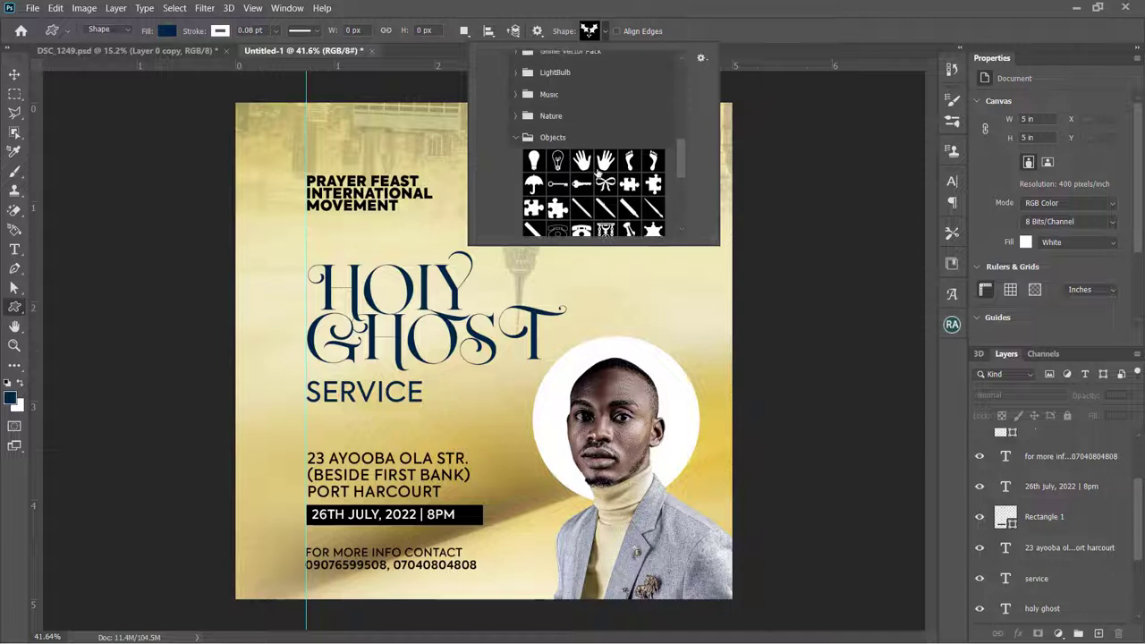
pyautogui.scroll(3, 591, 152)
pyautogui.scroll(2, 555, 108)
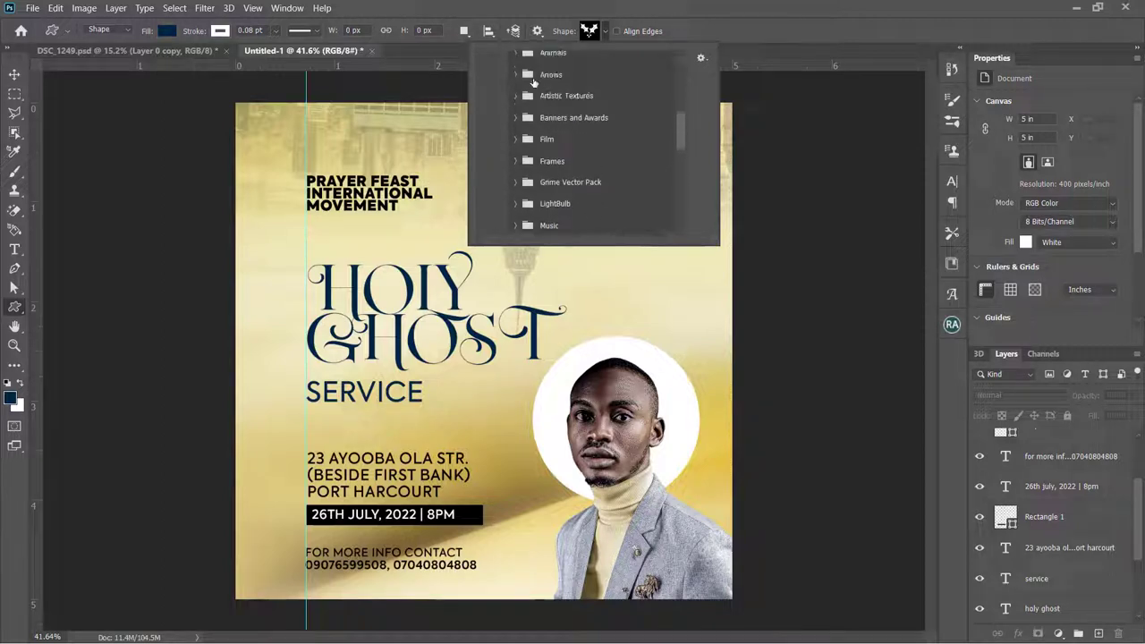
pyautogui.scroll(2, 534, 82)
pyautogui.scroll(1, 536, 86)
pyautogui.scroll(2, 537, 89)
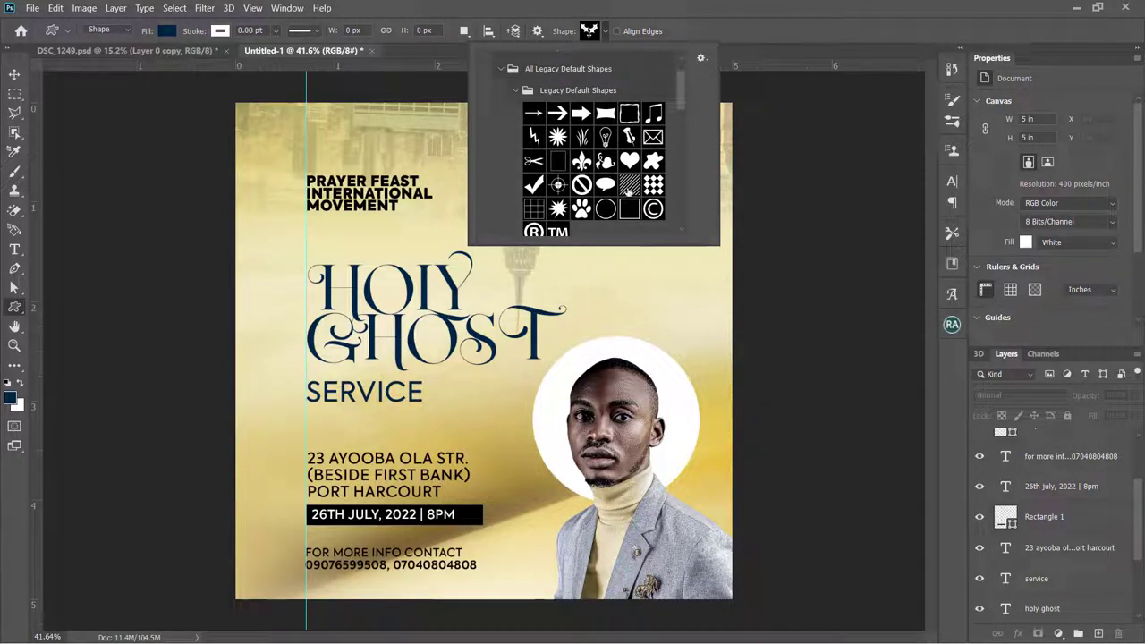
pyautogui.click(630, 184)
pyautogui.click(739, 13)
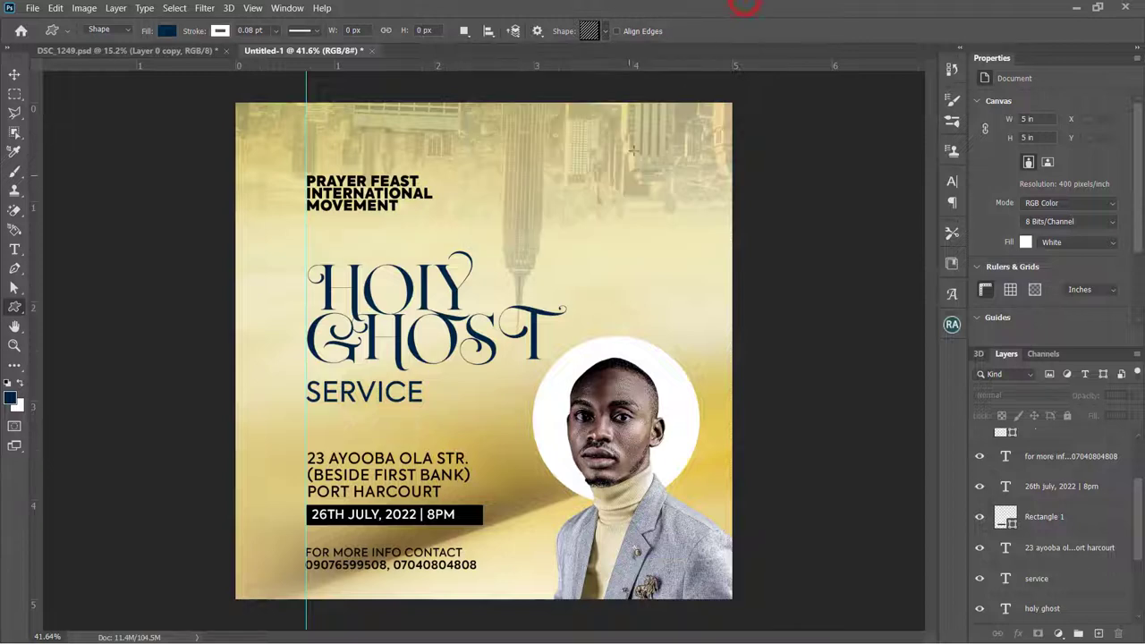
pyautogui.moveTo(636, 204); pyautogui.dragTo(650, 229)
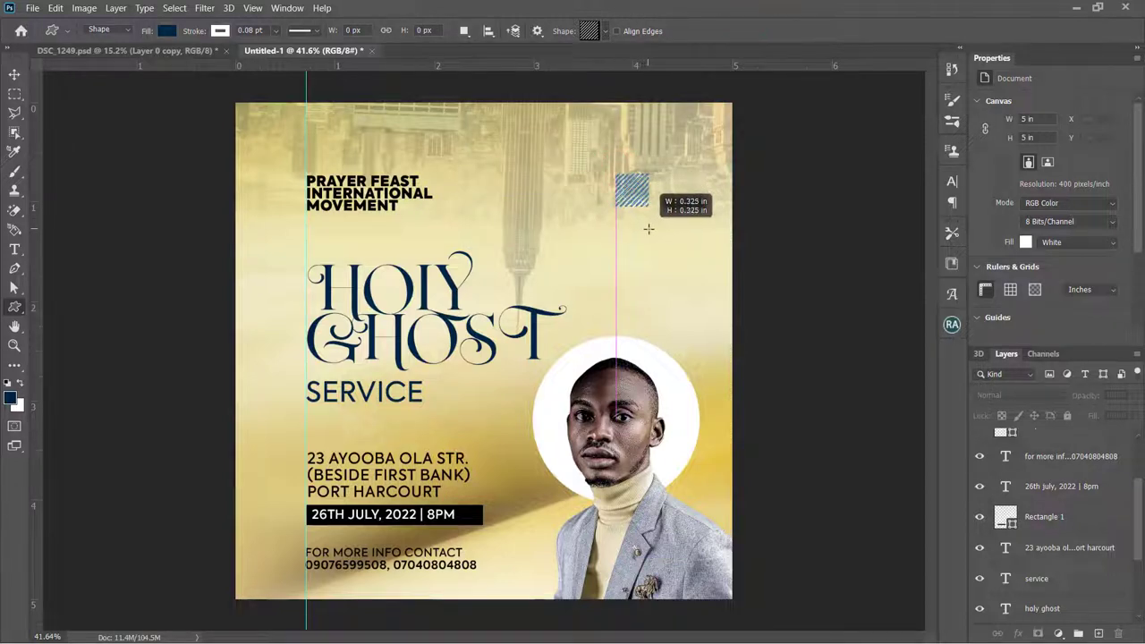
pyautogui.click(15, 75)
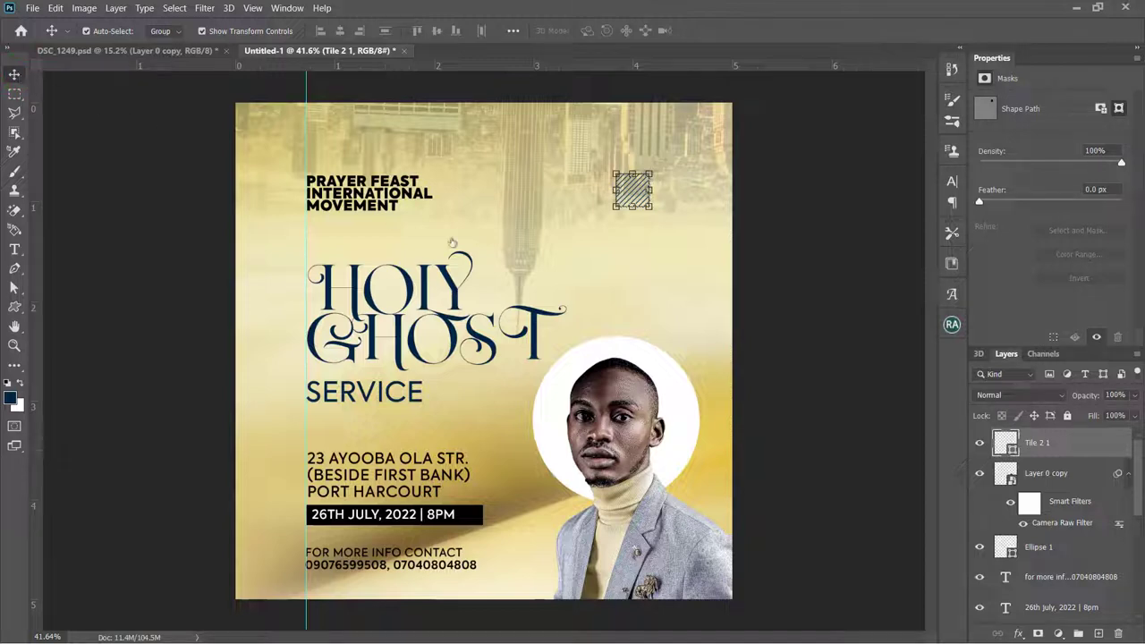
# Step: Colour the upper-right hatched tile black and fine-tune its position
pyautogui.doubleClick(1011, 453)
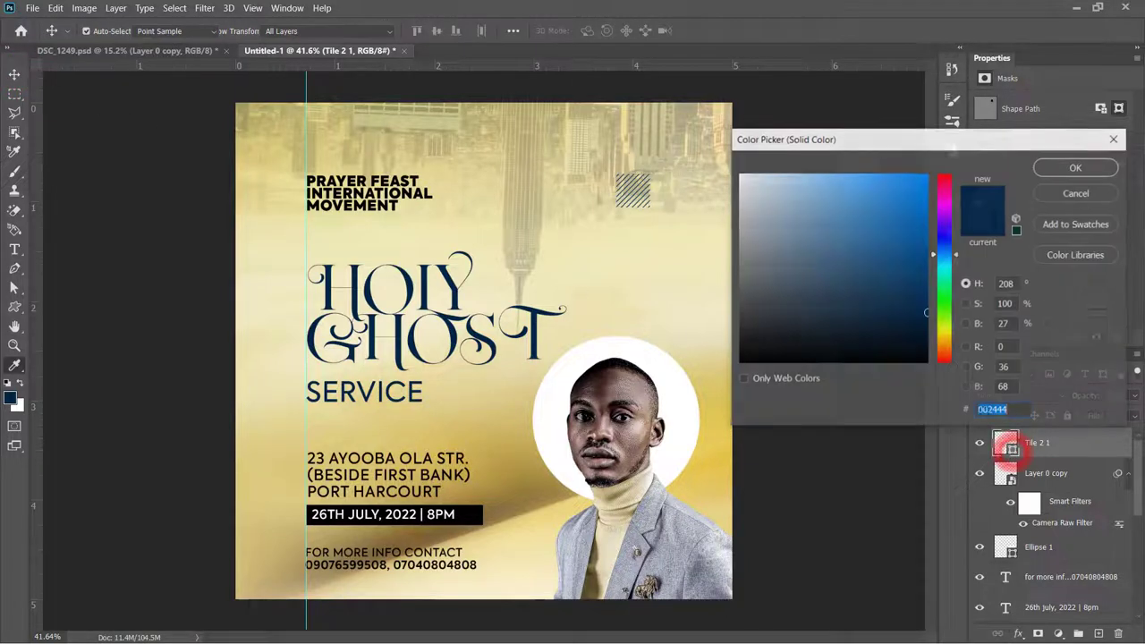
pyautogui.click(851, 220)
pyautogui.click(1089, 168)
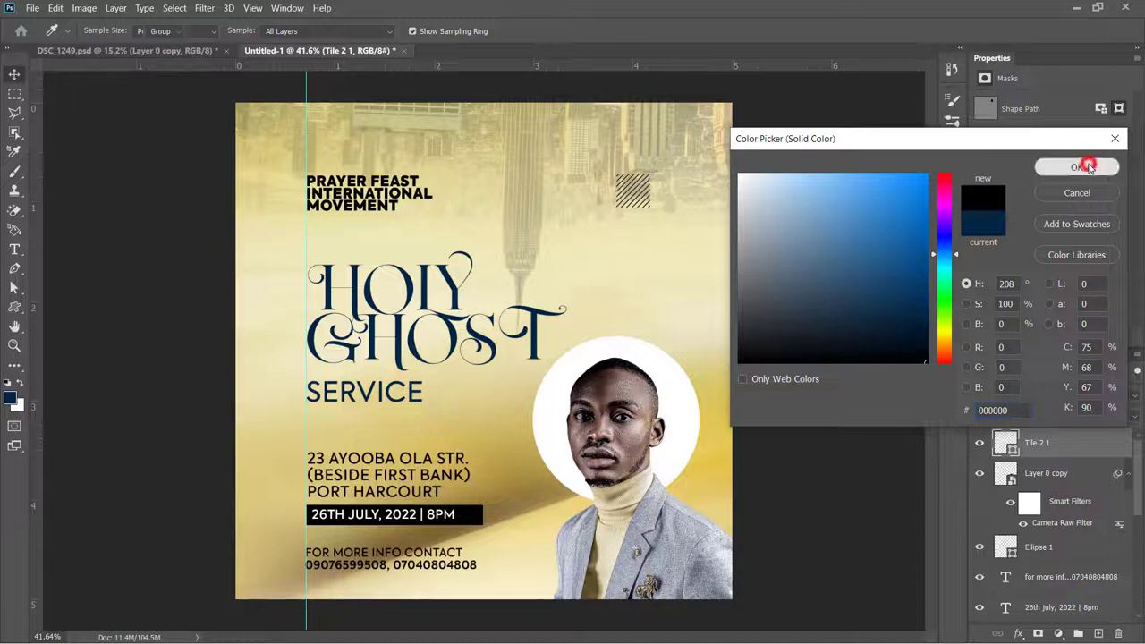
pyautogui.moveTo(638, 189); pyautogui.dragTo(625, 188)
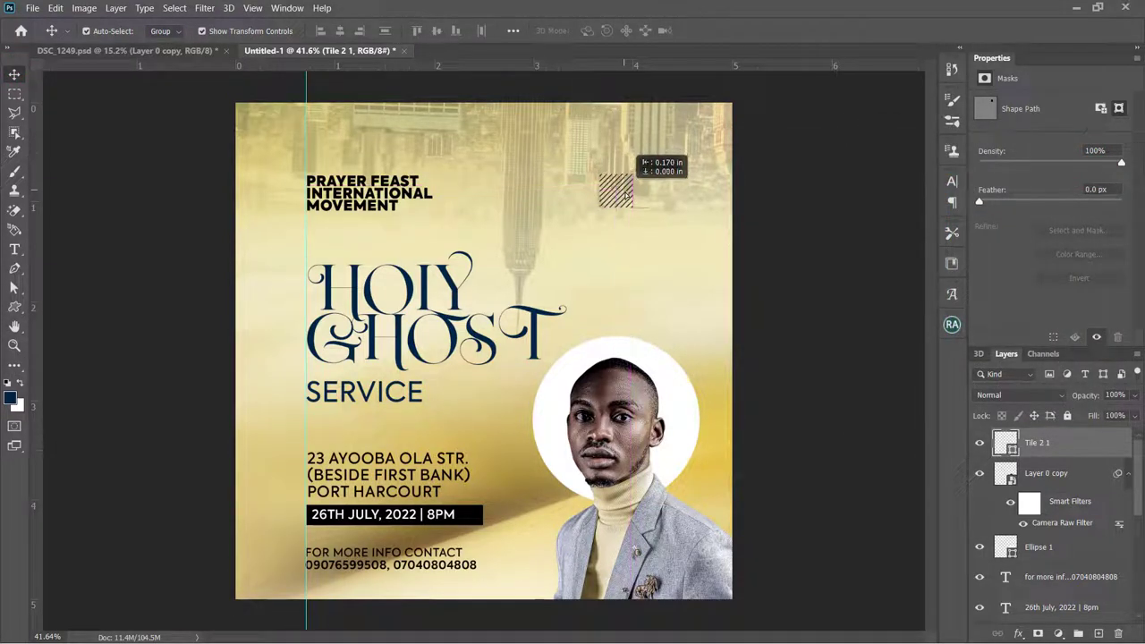
pyautogui.moveTo(625, 187); pyautogui.dragTo(627, 193)
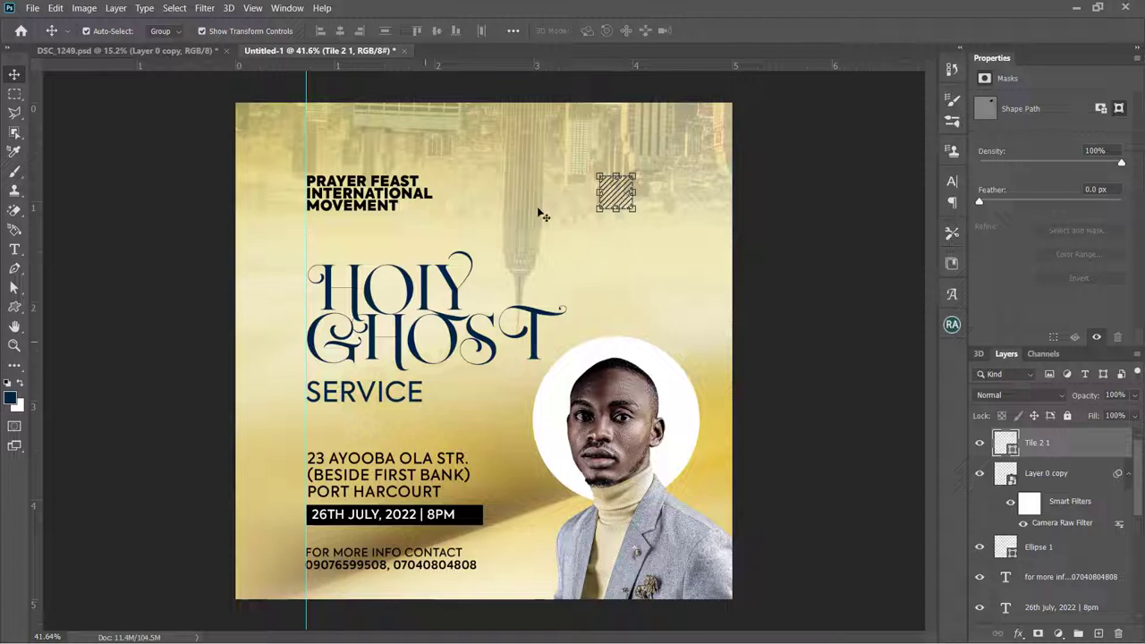
# Step: Draw a second small hatched square just left of GHOST
pyautogui.click(15, 309)
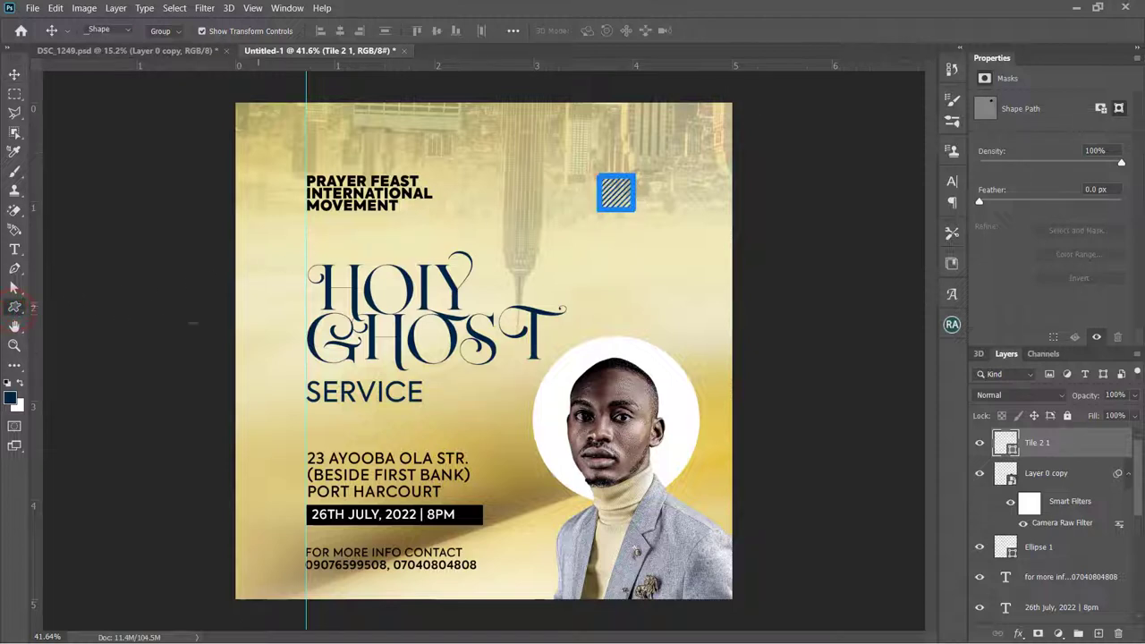
pyautogui.moveTo(265, 319); pyautogui.dragTo(285, 354)
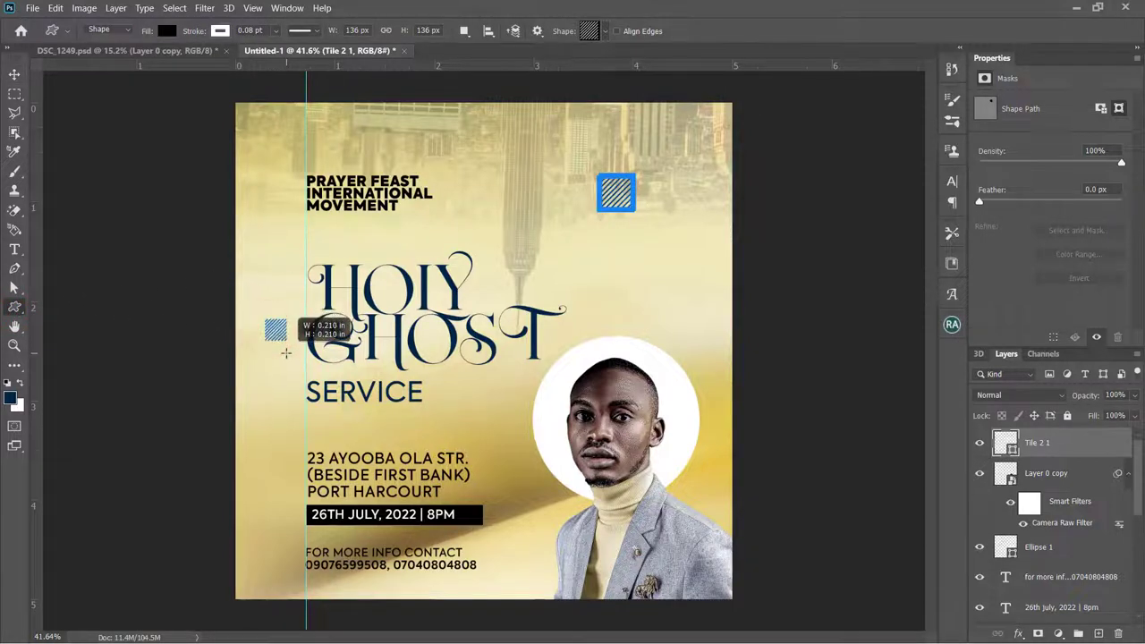
pyautogui.click(15, 74)
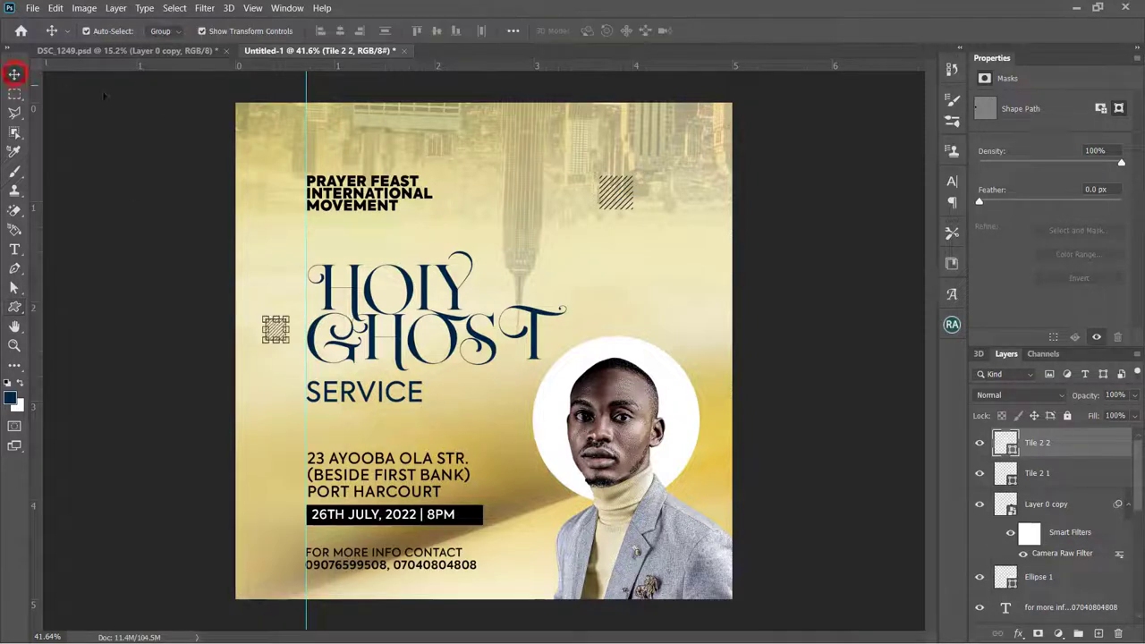
pyautogui.click(825, 243)
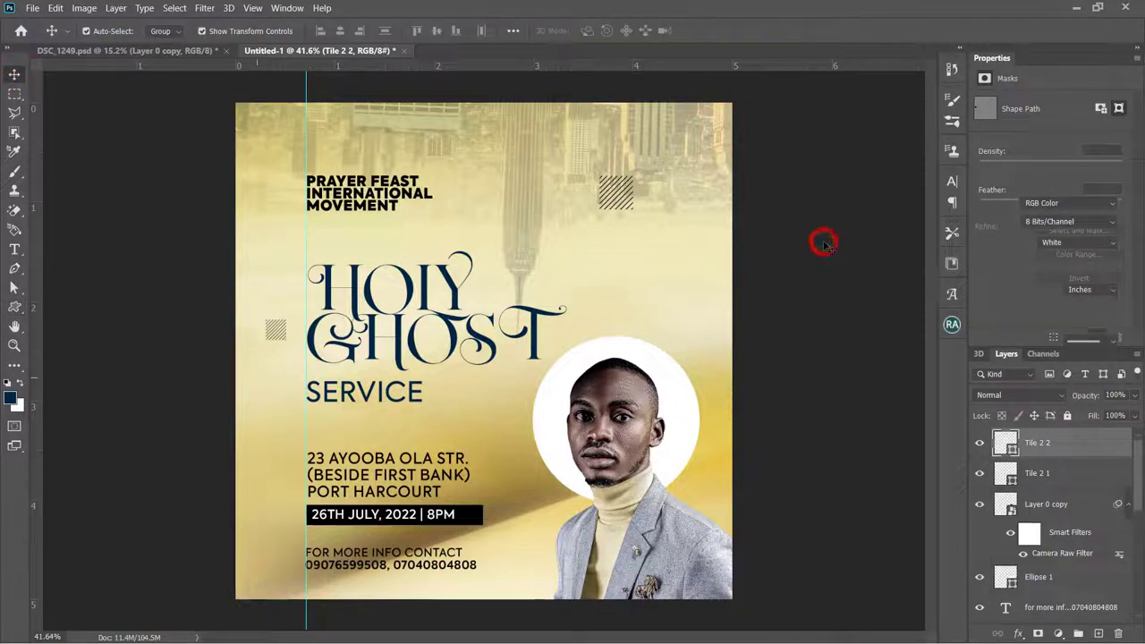
# Step: Duplicate the faint city image Layer 2 lower down and flip the copy
pyautogui.click(852, 334)
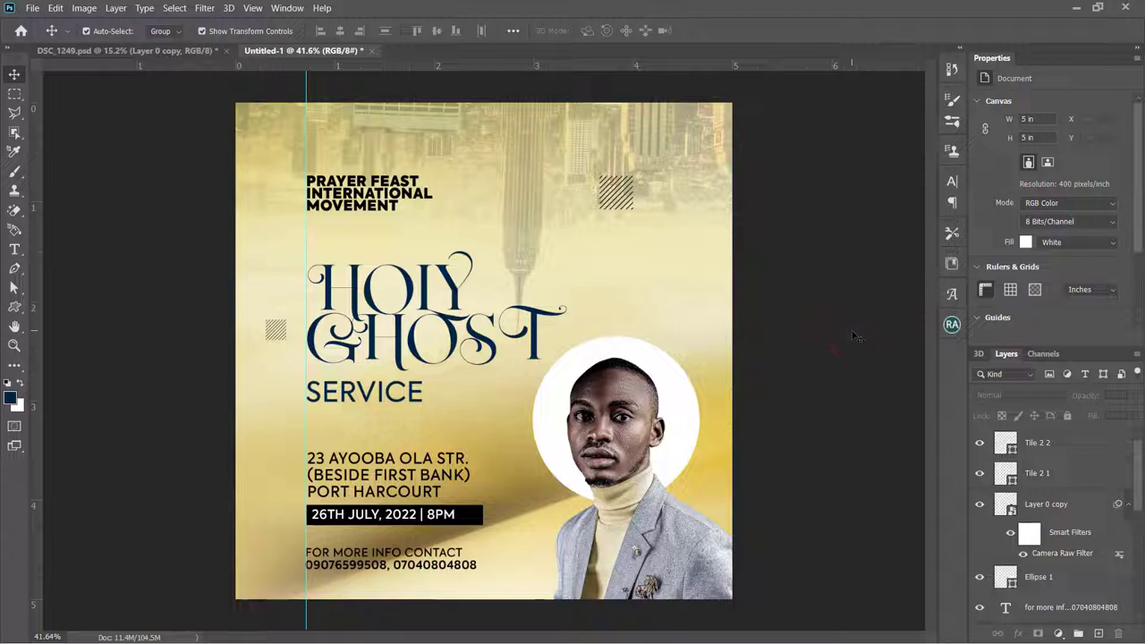
pyautogui.moveTo(578, 135)
pyautogui.mouseDown()
pyautogui.moveTo(562, 357)
pyautogui.moveTo(582, 228)
pyautogui.mouseUp()
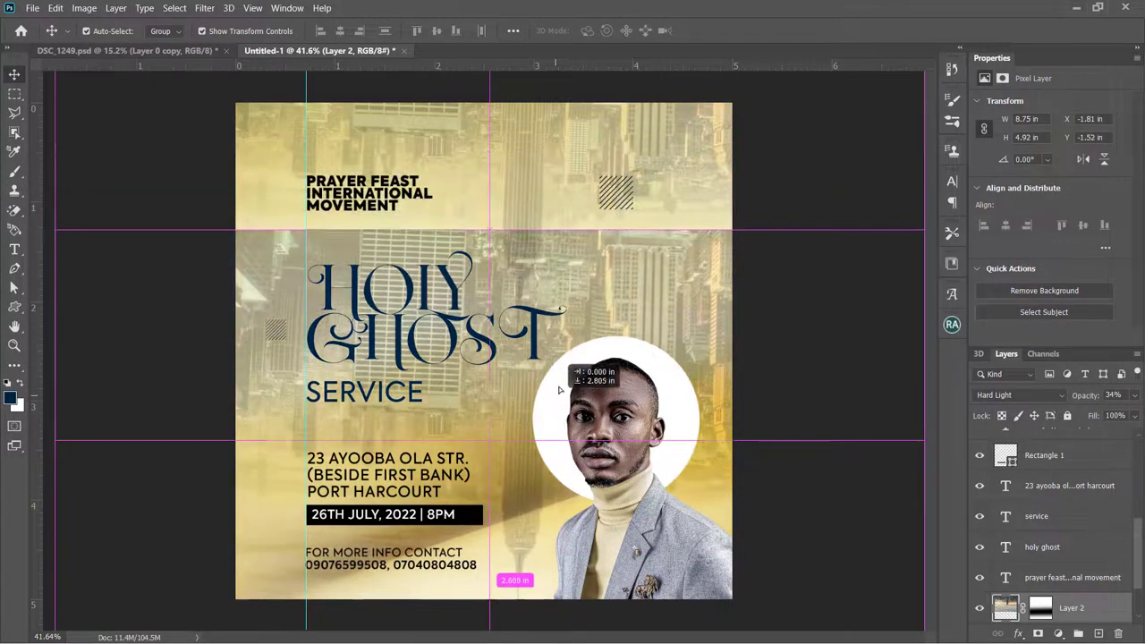
pyautogui.hotkey('ctrl', 'j')
pyautogui.click(583, 230)
pyautogui.rightClick(583, 230)
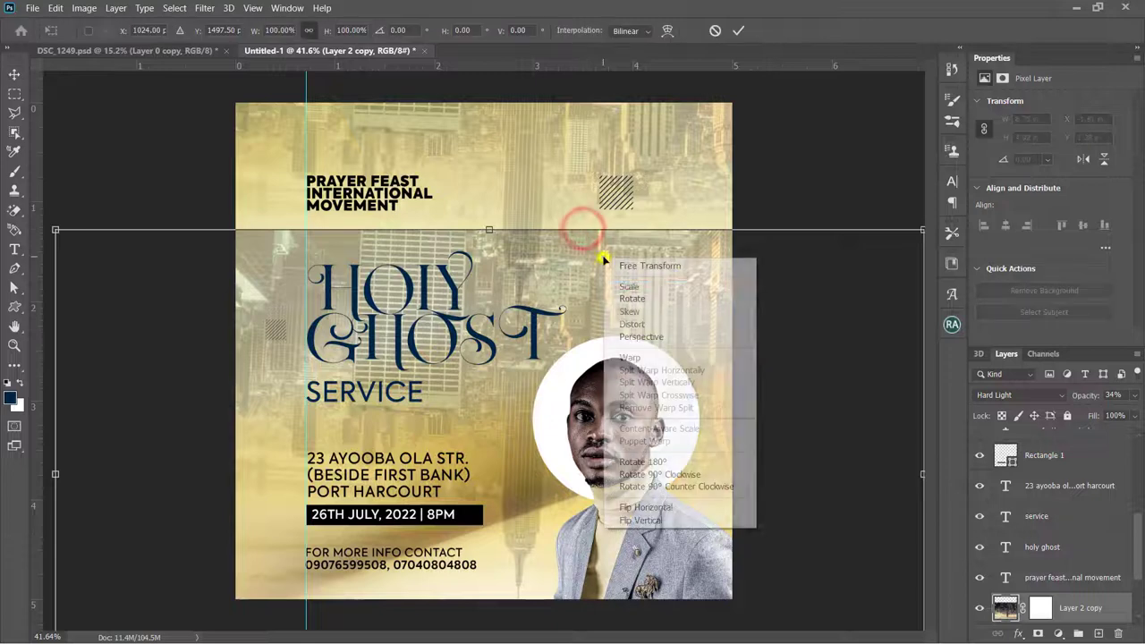
pyautogui.click(688, 507)
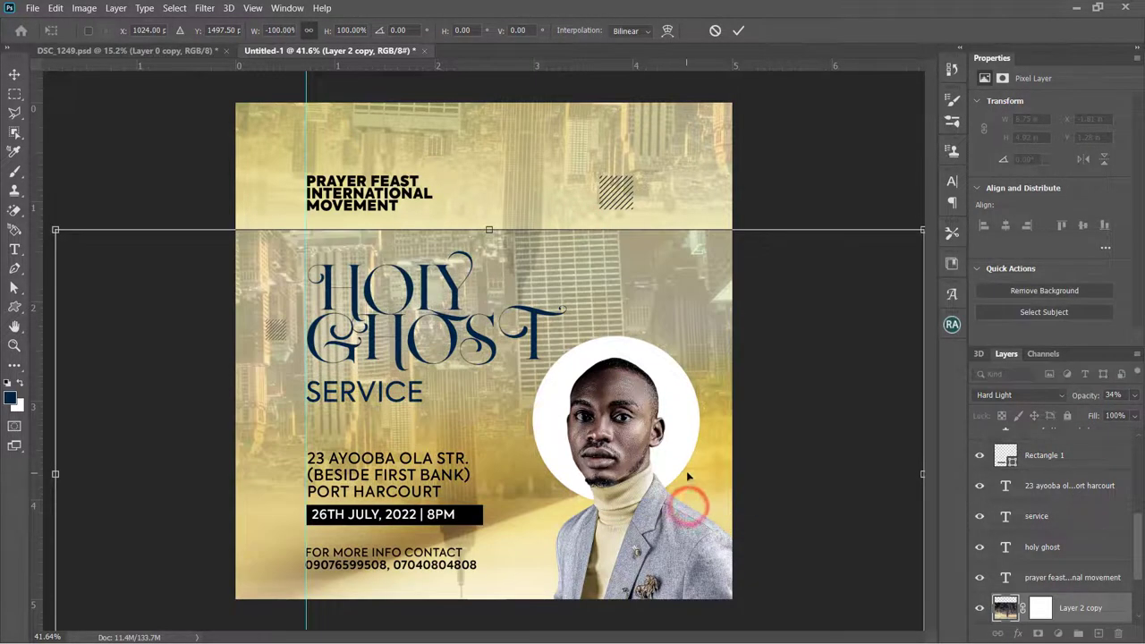
pyautogui.rightClick(681, 268)
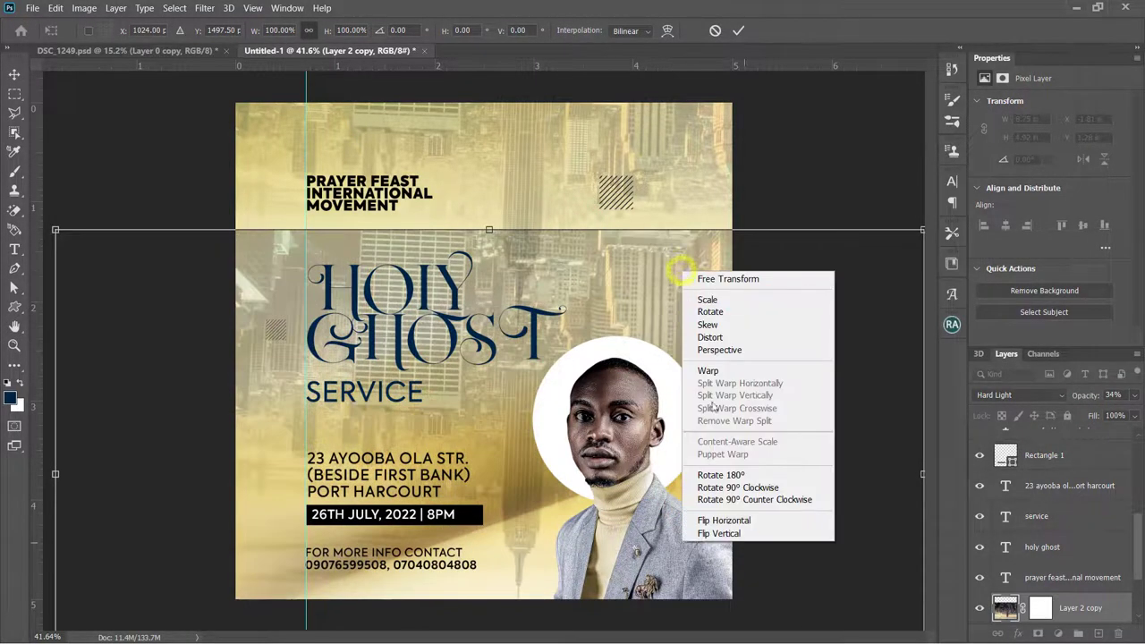
pyautogui.click(718, 533)
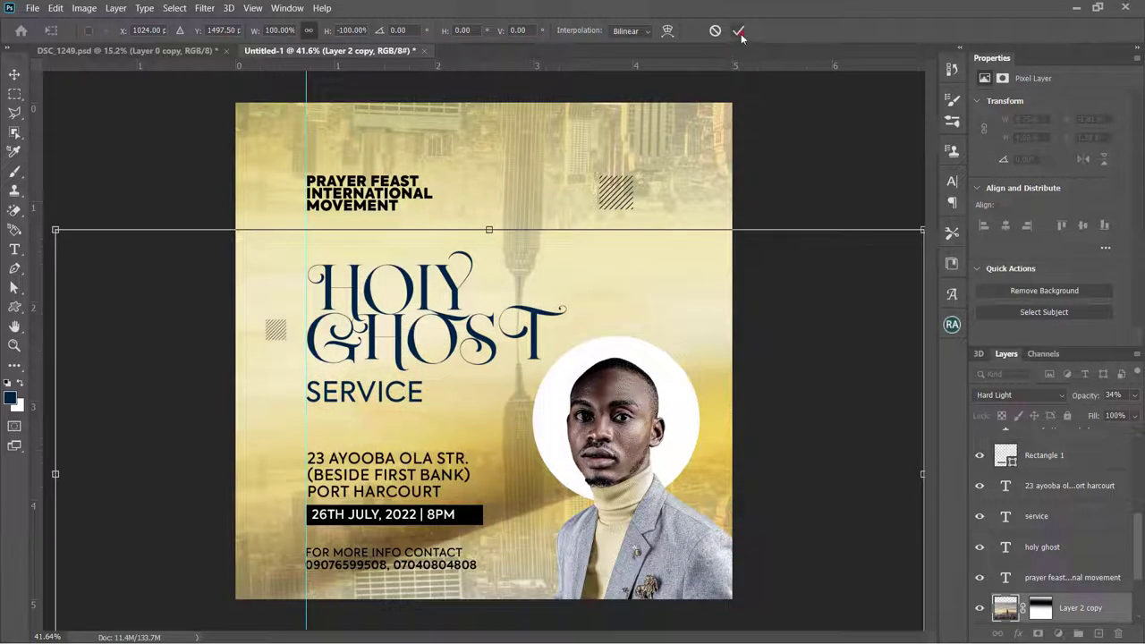
pyautogui.click(739, 32)
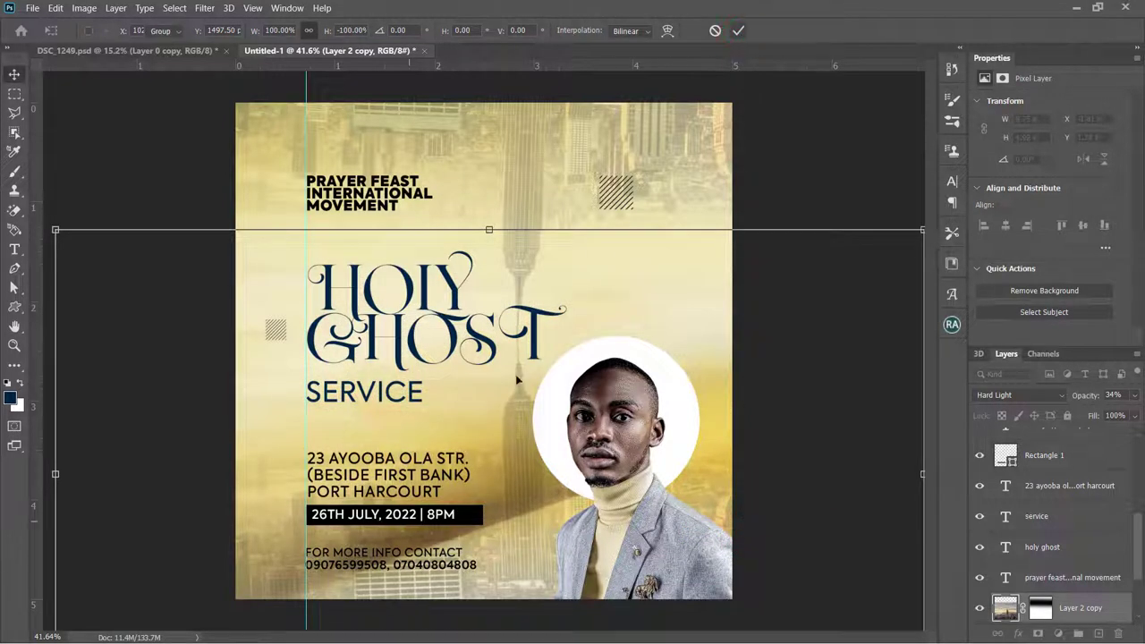
# Step: Move the city copy into the lower half and mirror it horizontally
pyautogui.moveTo(492, 416); pyautogui.dragTo(492, 501)
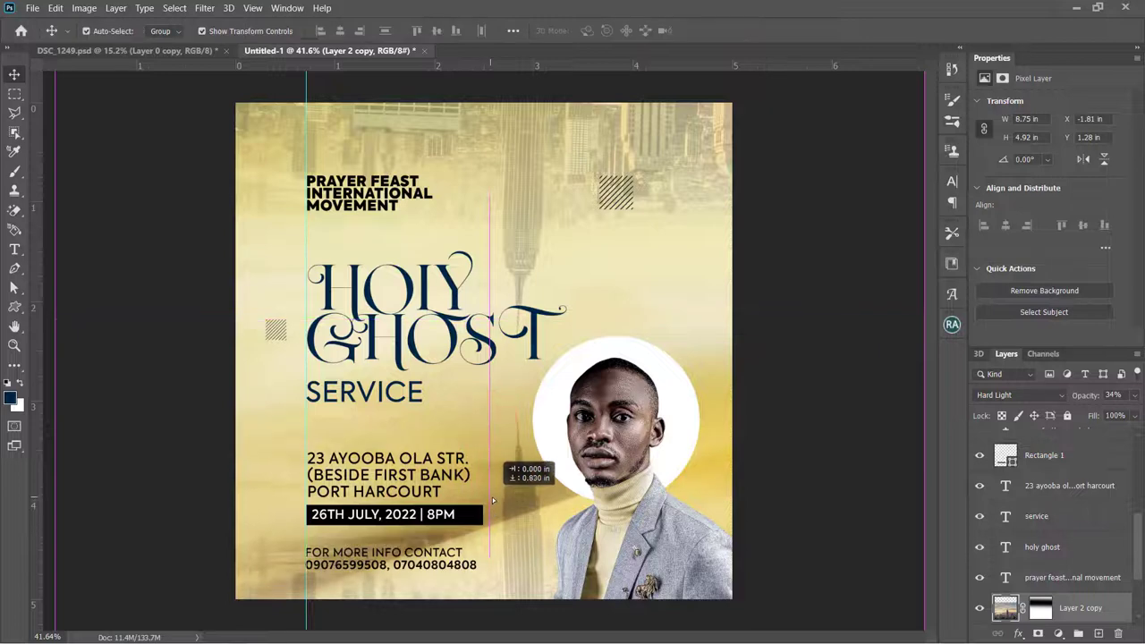
pyautogui.moveTo(493, 501); pyautogui.dragTo(493, 491)
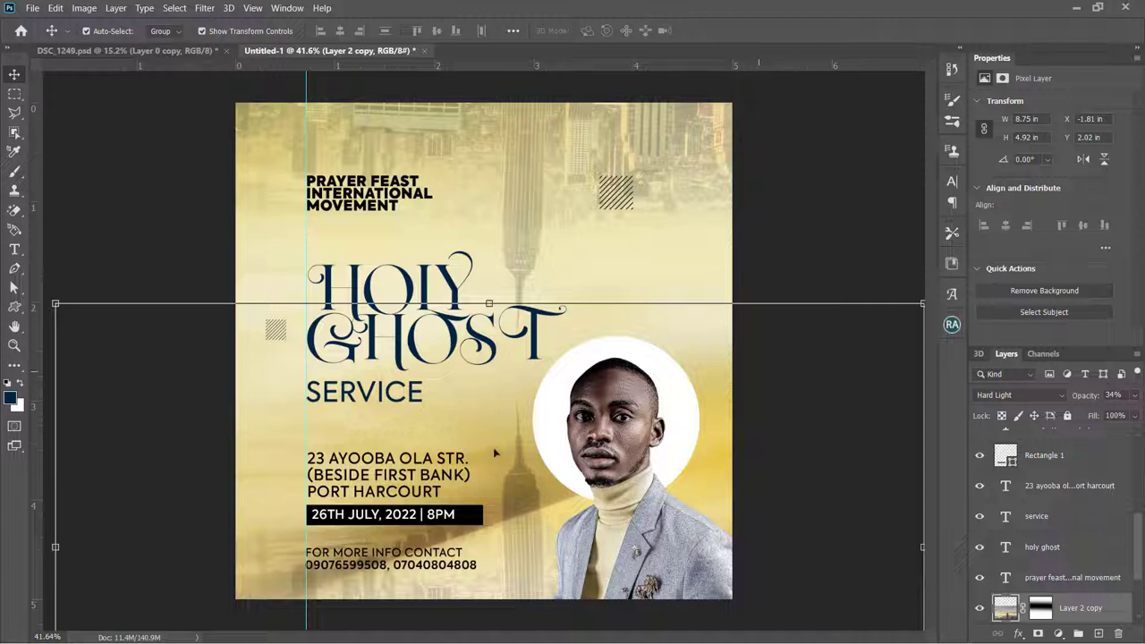
pyautogui.rightClick(494, 444)
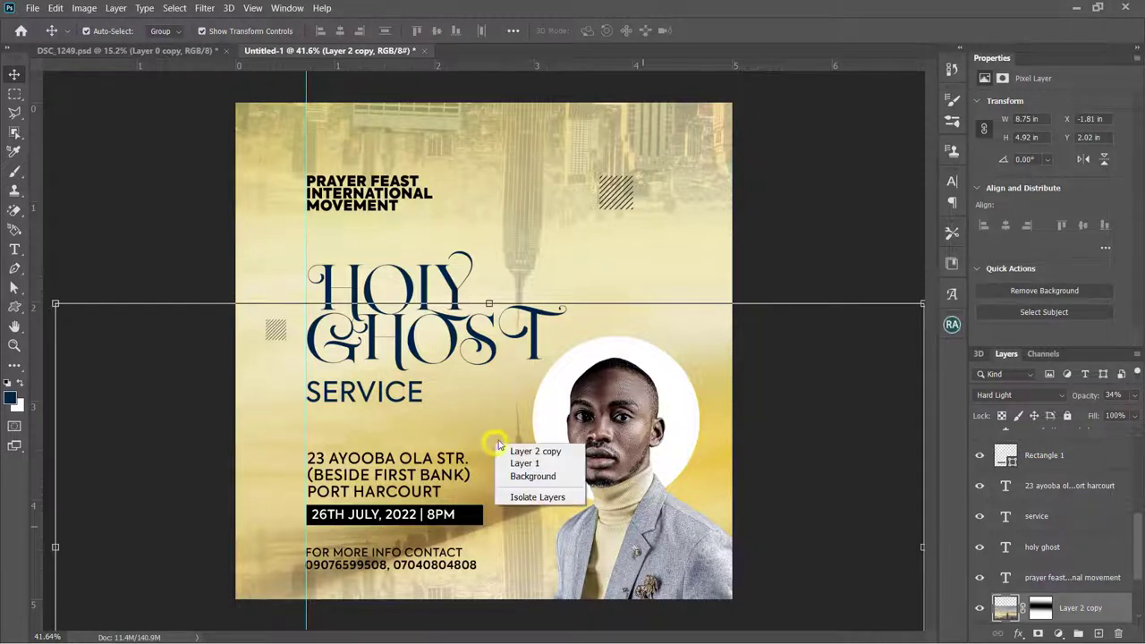
pyautogui.rightClick(680, 305)
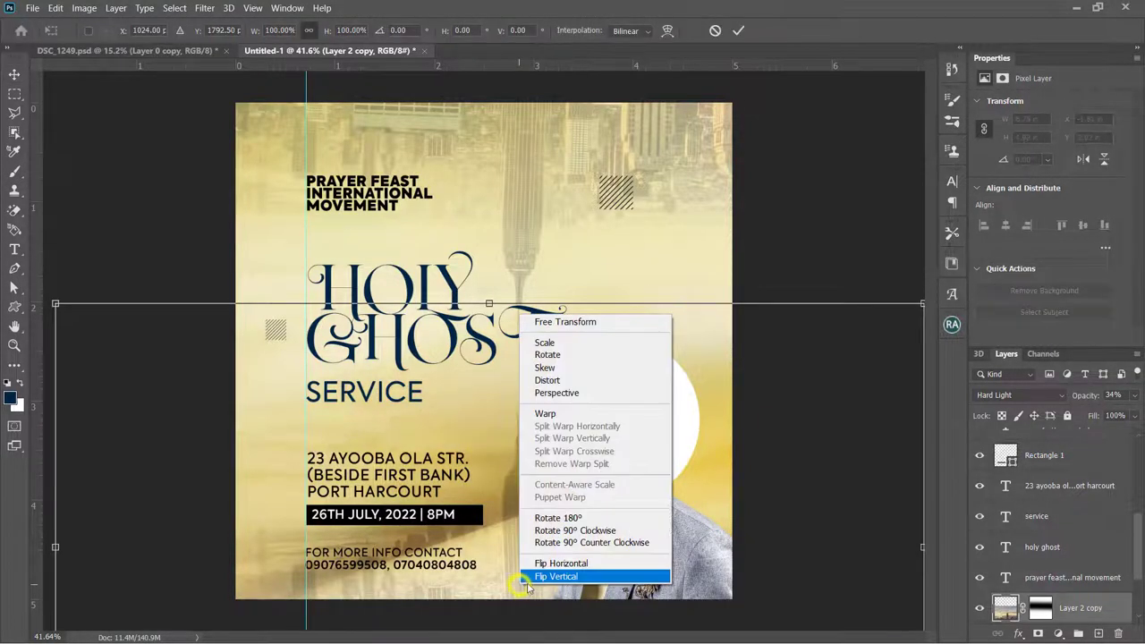
pyautogui.click(537, 576)
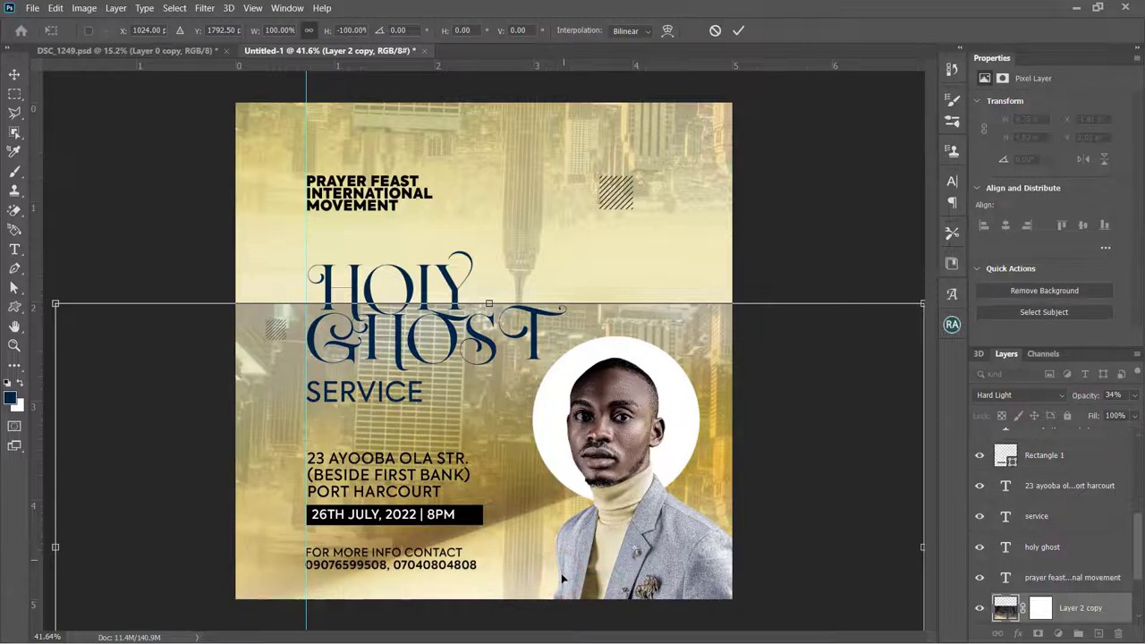
pyautogui.hotkey('ctrl', 'z')
pyautogui.rightClick(517, 551)
pyautogui.click(567, 530)
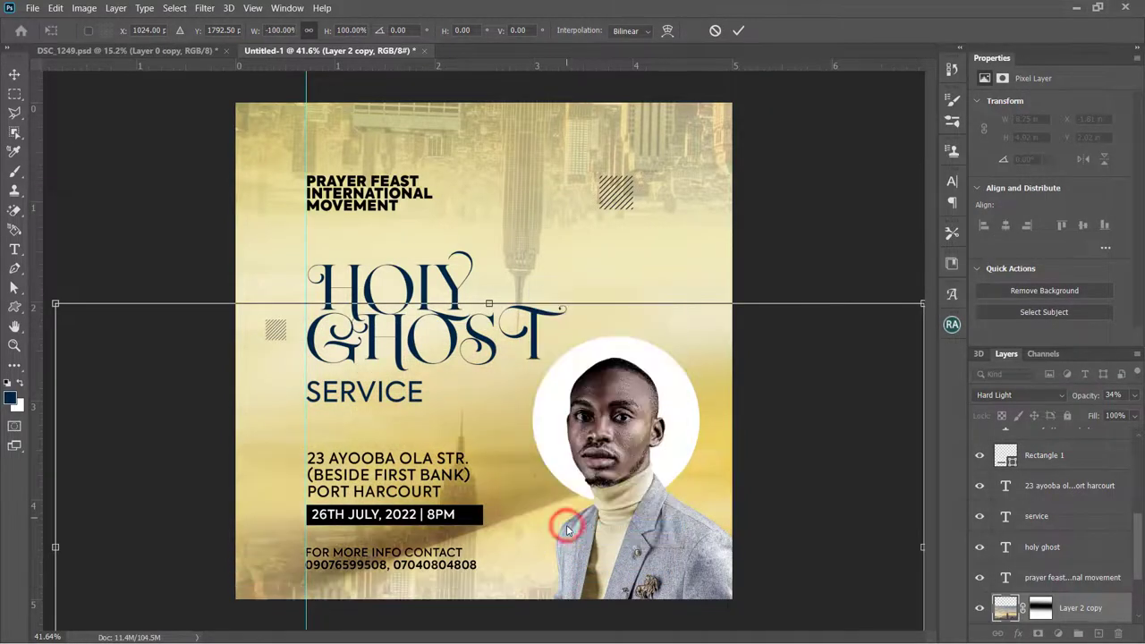
pyautogui.click(738, 30)
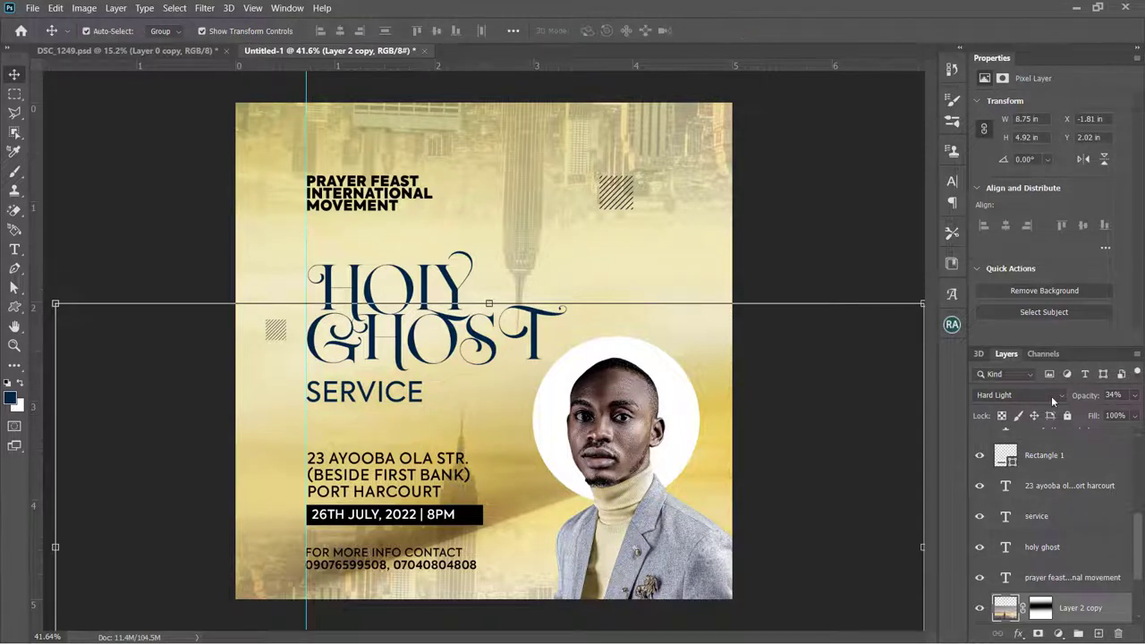
# Step: Blend the city copy in Overlay mode and shift it into place
pyautogui.click(1053, 402)
pyautogui.click(990, 452)
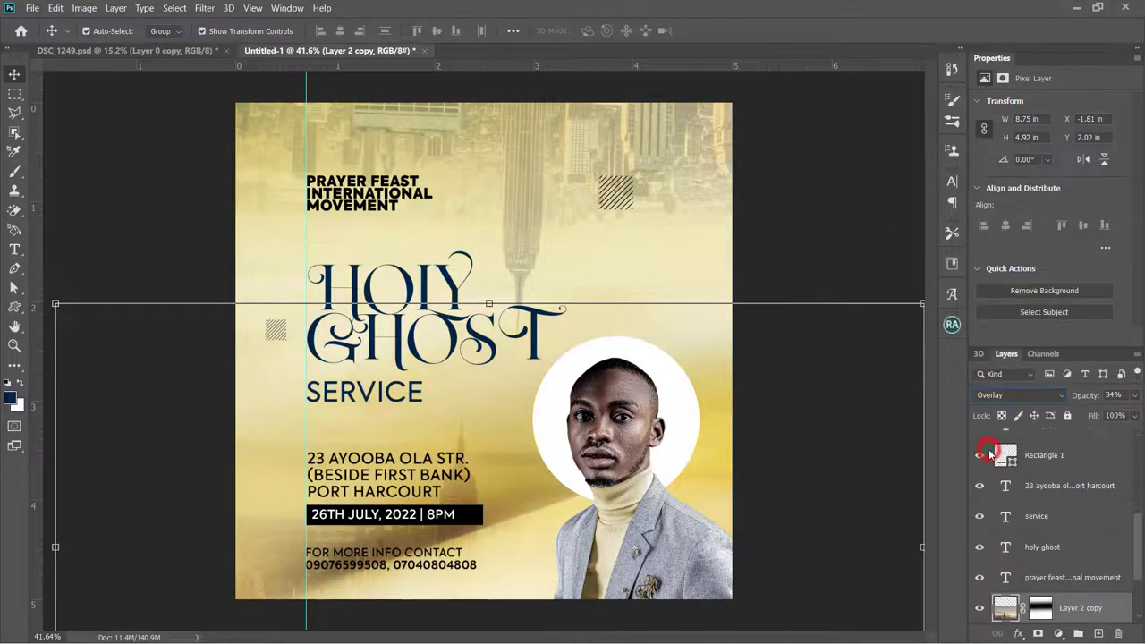
pyautogui.moveTo(512, 464); pyautogui.dragTo(278, 448)
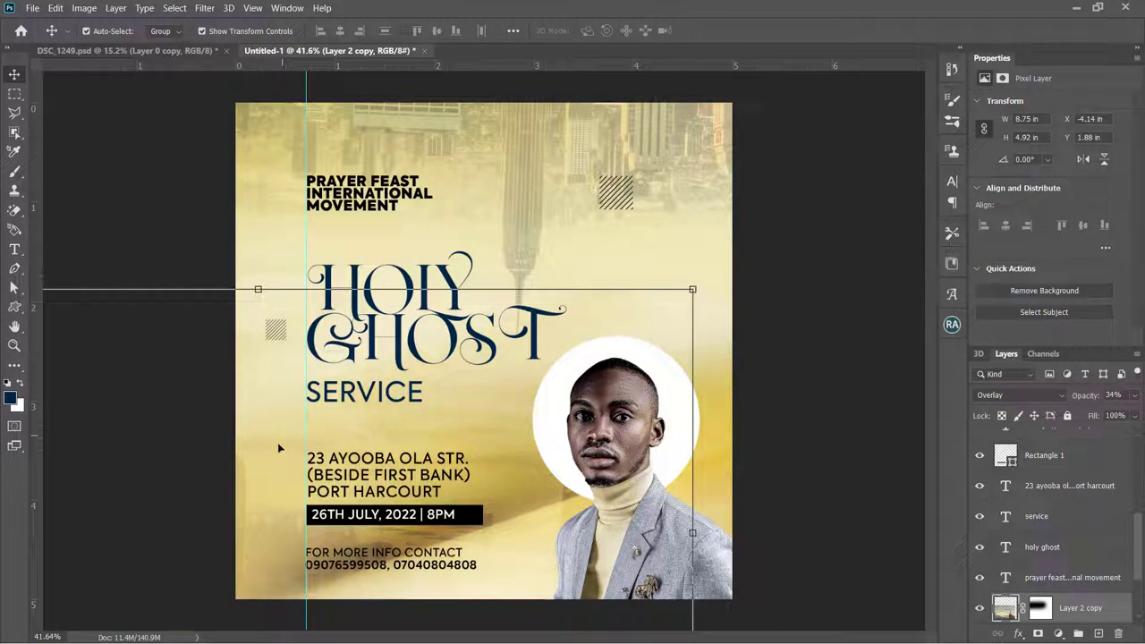
pyautogui.moveTo(514, 411); pyautogui.dragTo(523, 410)
pyautogui.click(797, 340)
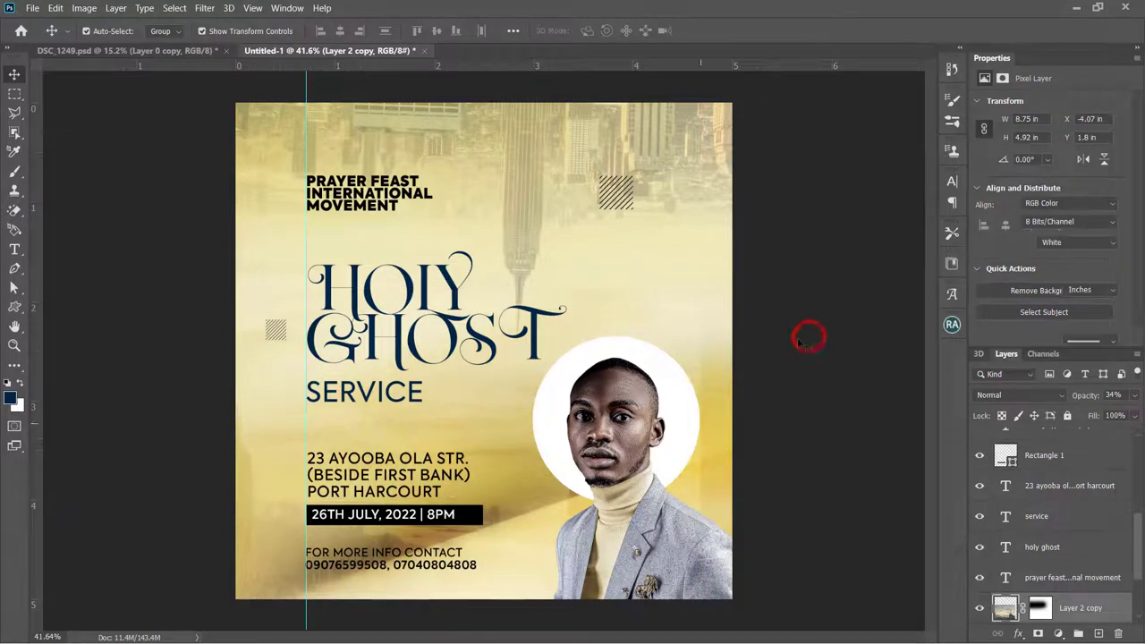
pyautogui.click(664, 351)
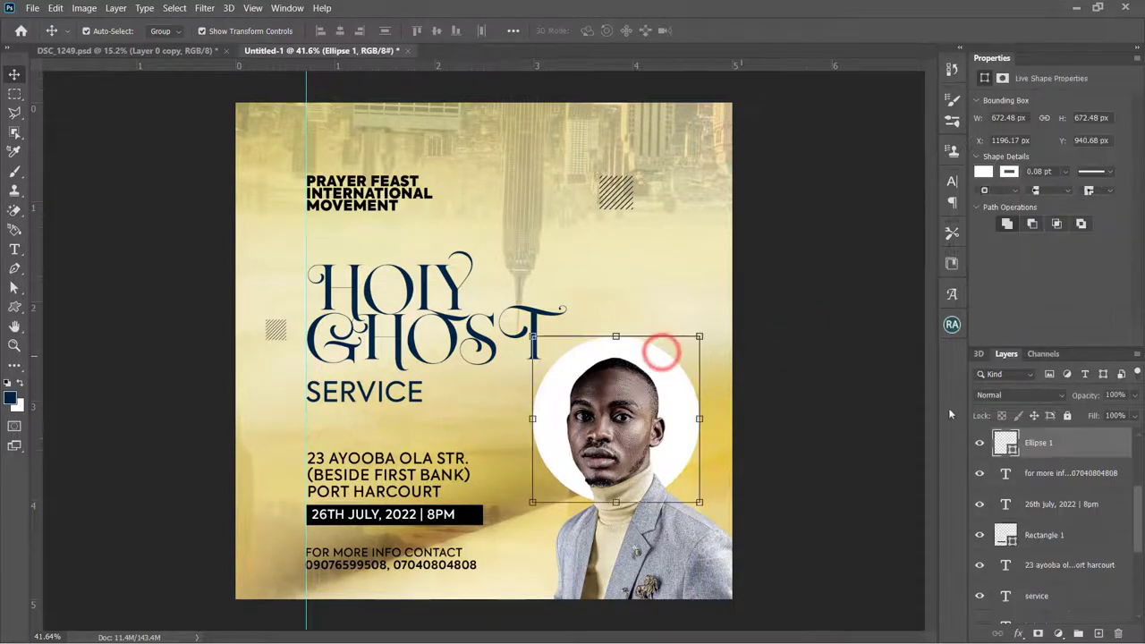
# Step: Add a blue Outer Glow to Ellipse 1: Linear Dodge (Add), 66% opacity, 103 px
pyautogui.rightClick(1084, 438)
pyautogui.click(908, 39)
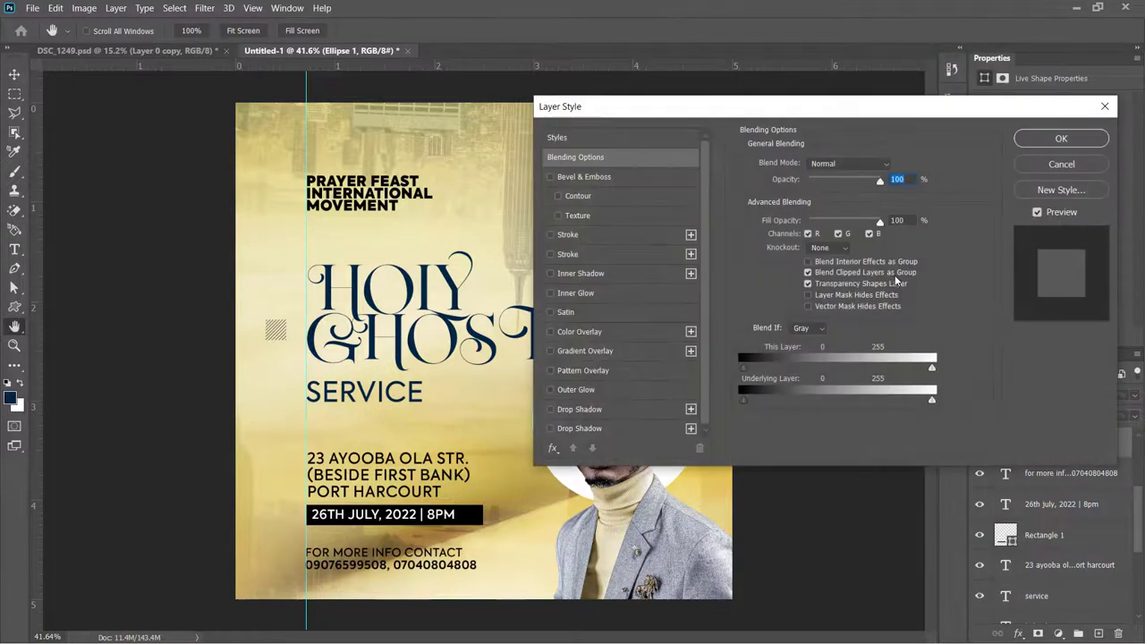
pyautogui.click(566, 391)
pyautogui.moveTo(712, 109)
pyautogui.mouseDown()
pyautogui.moveTo(918, 148)
pyautogui.moveTo(864, 69)
pyautogui.mouseUp()
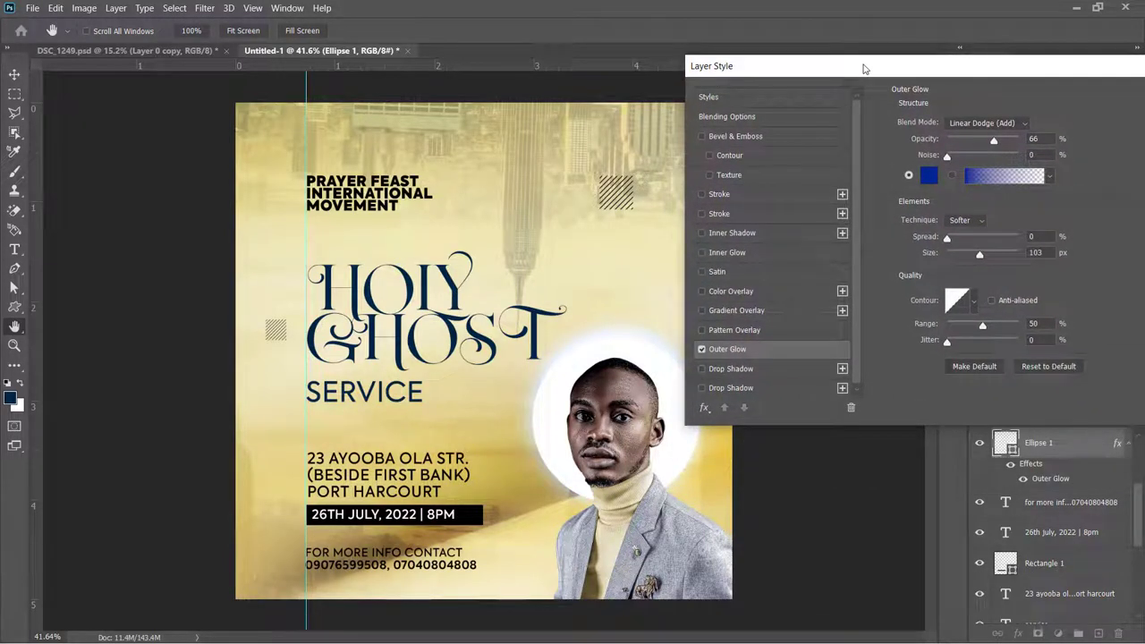
pyautogui.moveTo(1014, 72)
pyautogui.mouseDown()
pyautogui.moveTo(435, 110)
pyautogui.moveTo(304, 140)
pyautogui.moveTo(308, 194)
pyautogui.mouseUp()
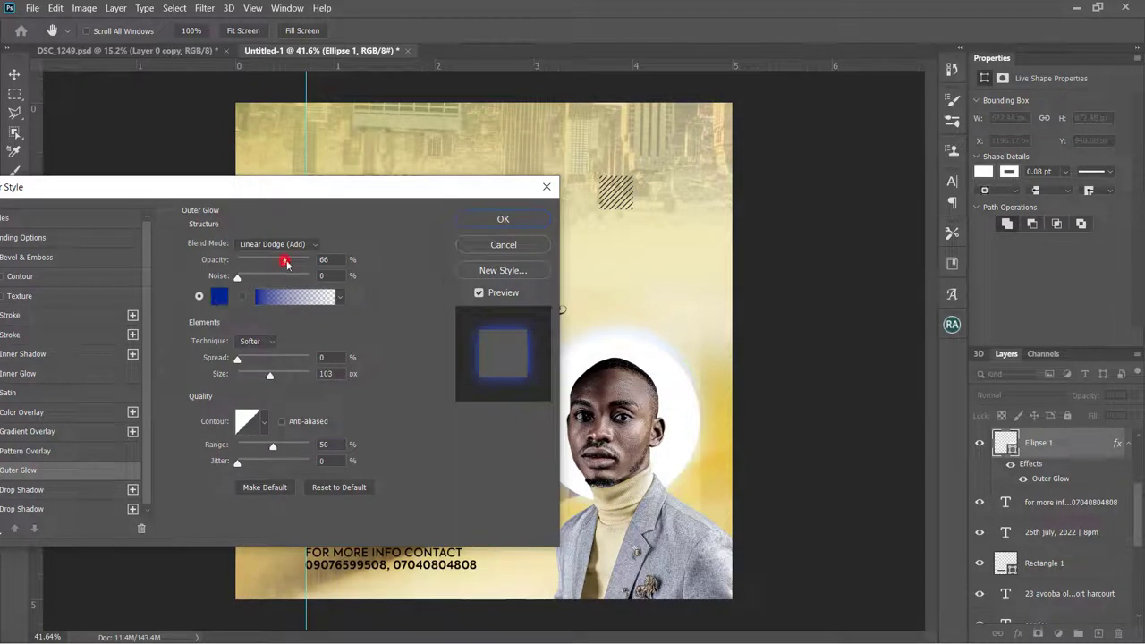
# Step: Raise the circle's outer glow to 100% opacity and set its blend mode to Overlay
pyautogui.moveTo(286, 263); pyautogui.dragTo(328, 259)
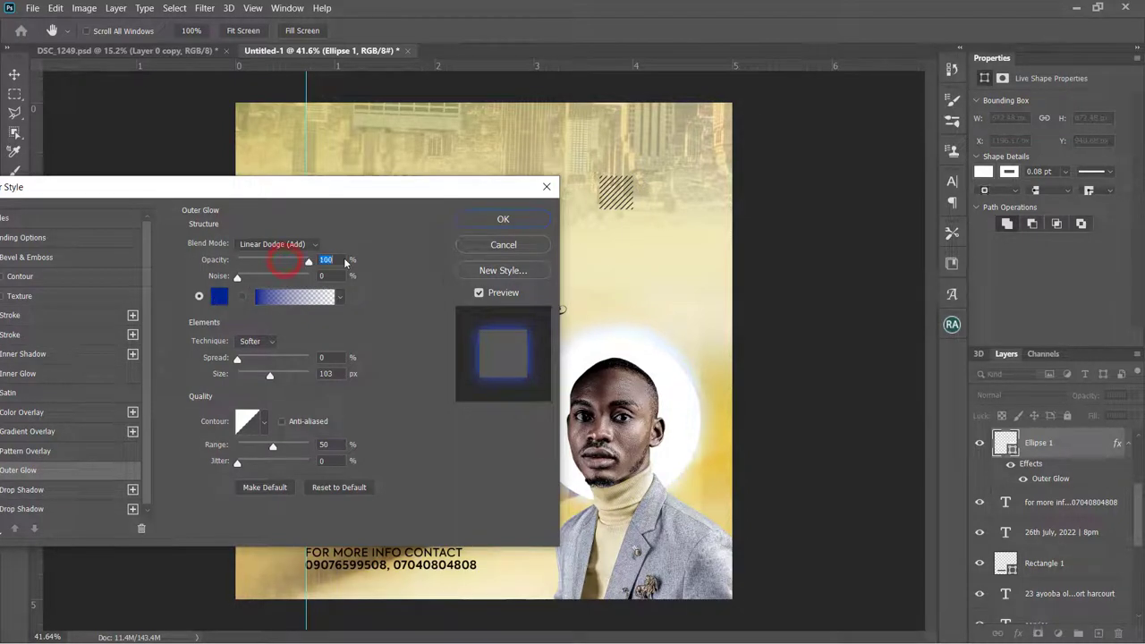
pyautogui.click(265, 245)
pyautogui.click(263, 254)
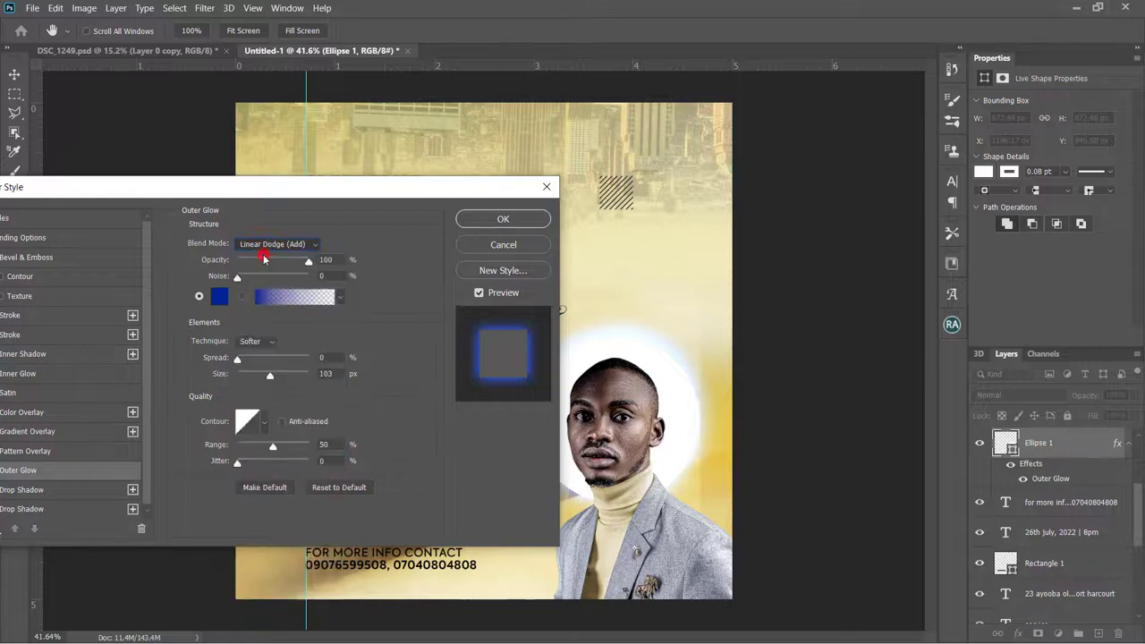
pyautogui.click(286, 245)
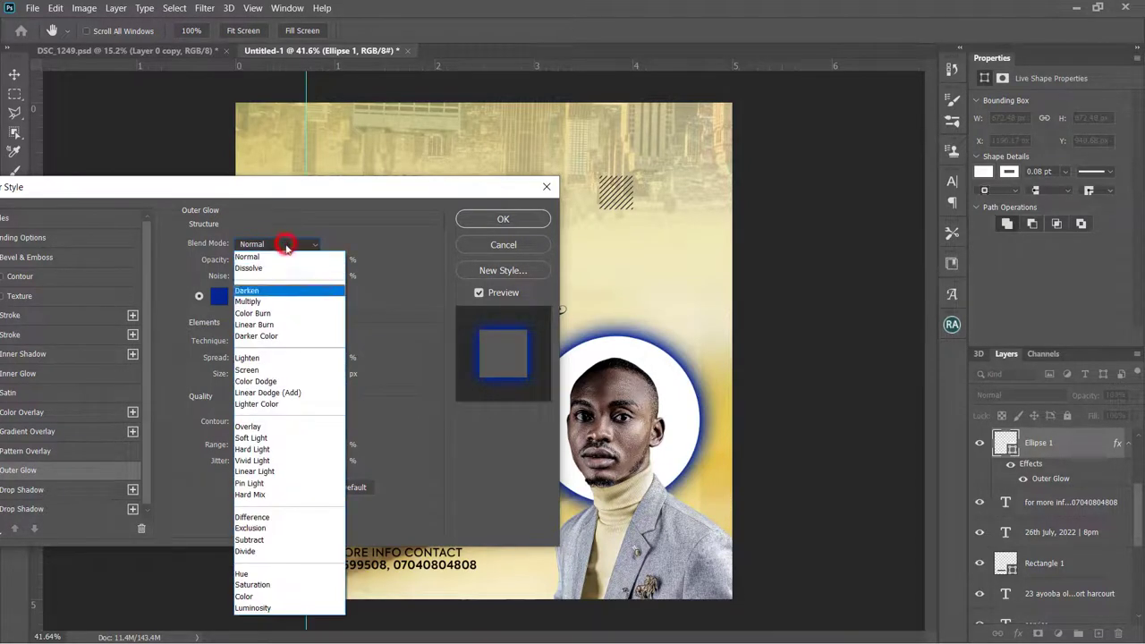
pyautogui.click(257, 370)
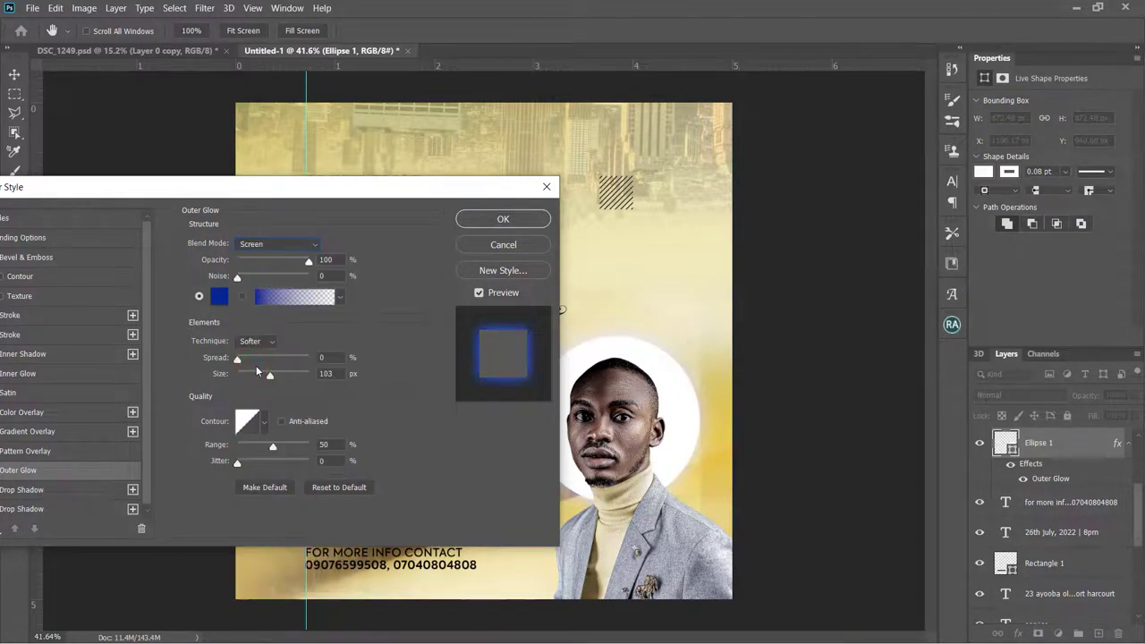
pyautogui.click(285, 244)
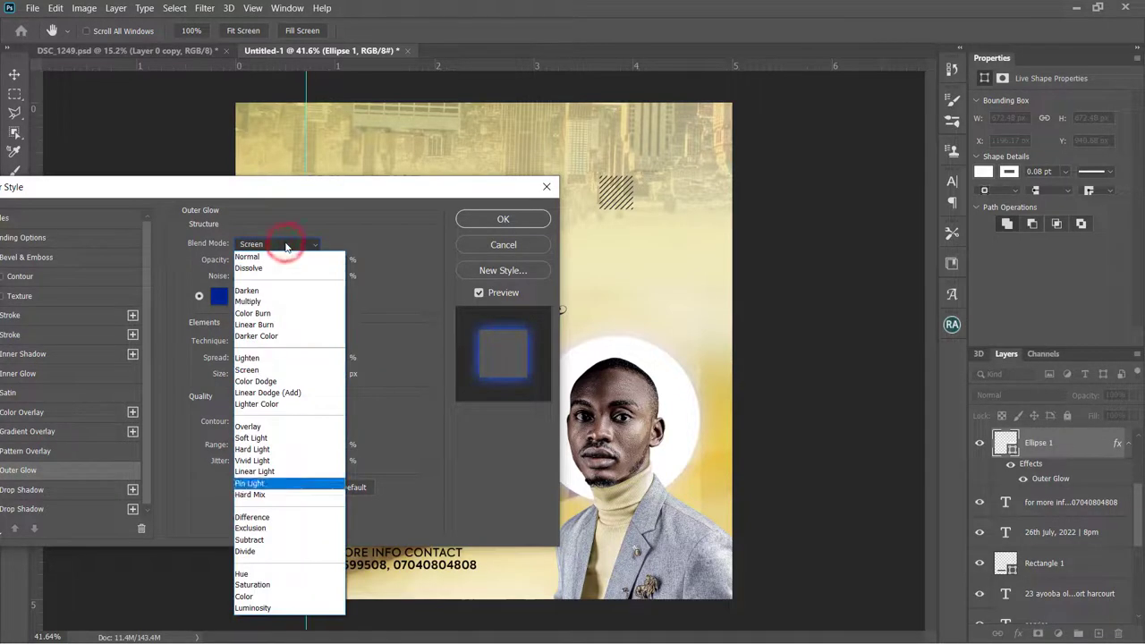
pyautogui.click(252, 427)
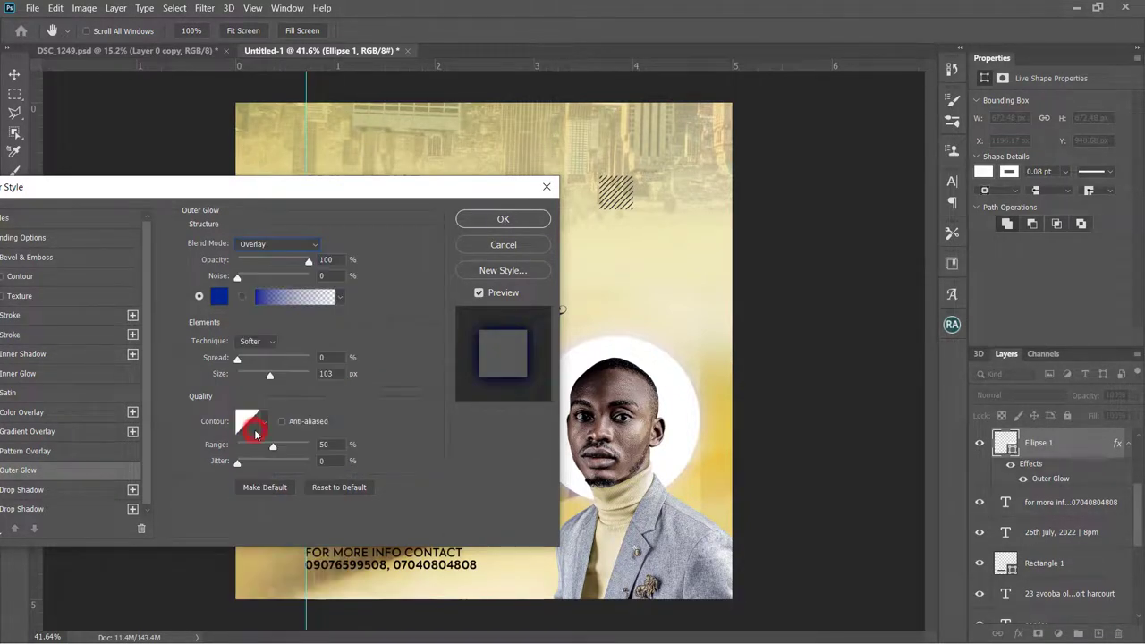
# Step: Change the outer glow colour to light blue #5a8dff
pyautogui.click(221, 296)
pyautogui.write('5a8dff')
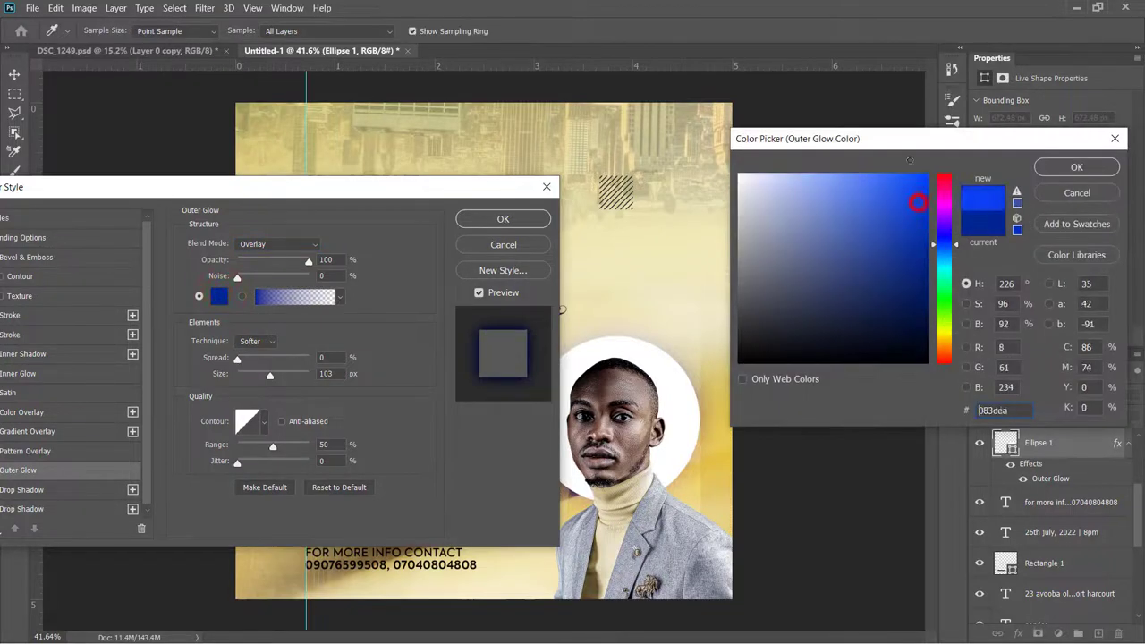
pyautogui.click(1076, 168)
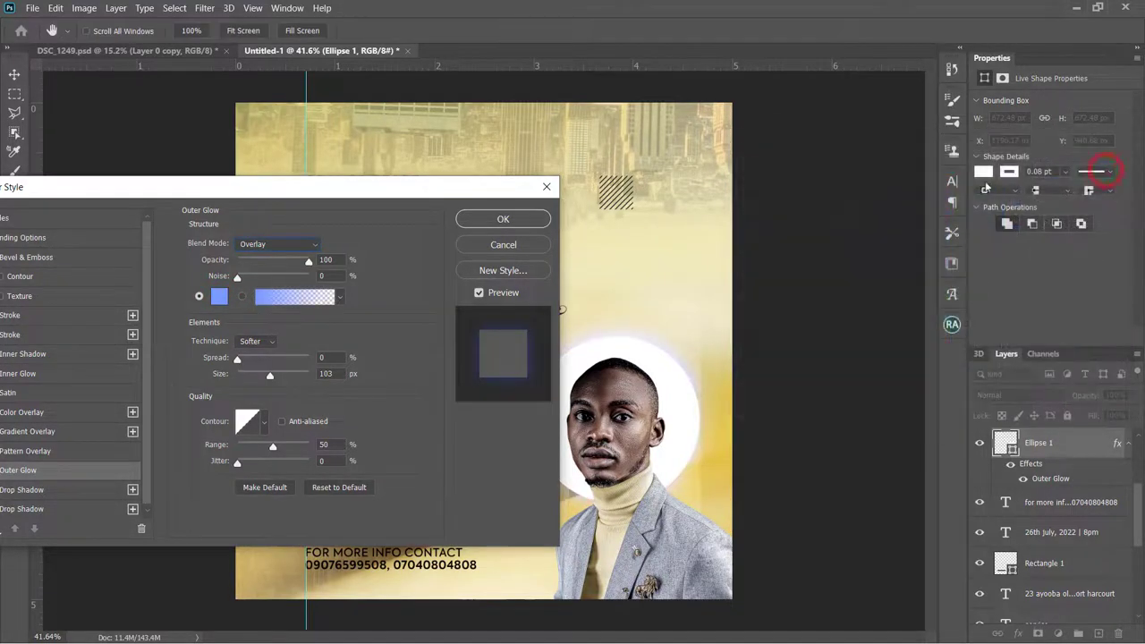
# Step: Set the glow to Normal blend, about 63% opacity and 0% spread
pyautogui.click(259, 251)
pyautogui.click(254, 252)
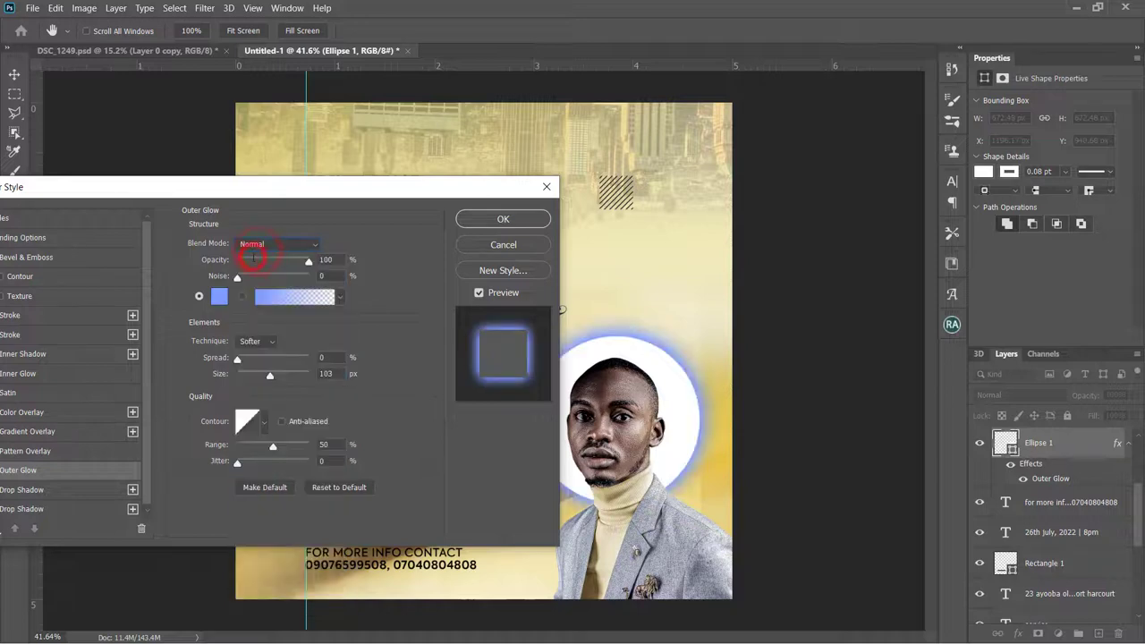
pyautogui.click(284, 261)
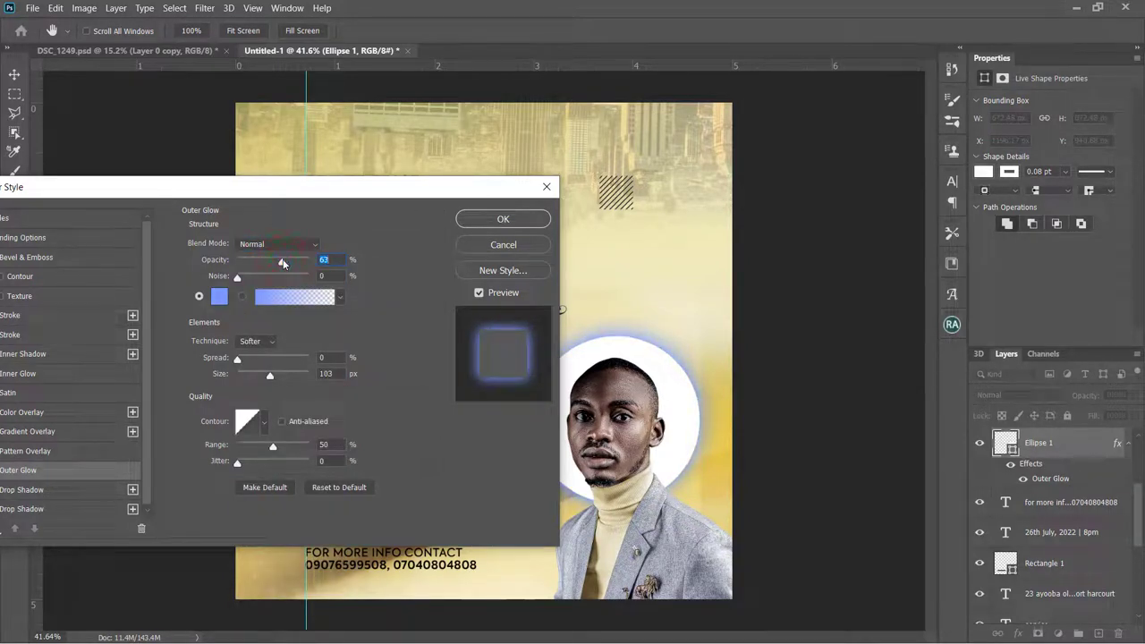
pyautogui.click(248, 359)
pyautogui.moveTo(248, 359); pyautogui.dragTo(210, 360)
pyautogui.moveTo(294, 195); pyautogui.dragTo(874, 185)
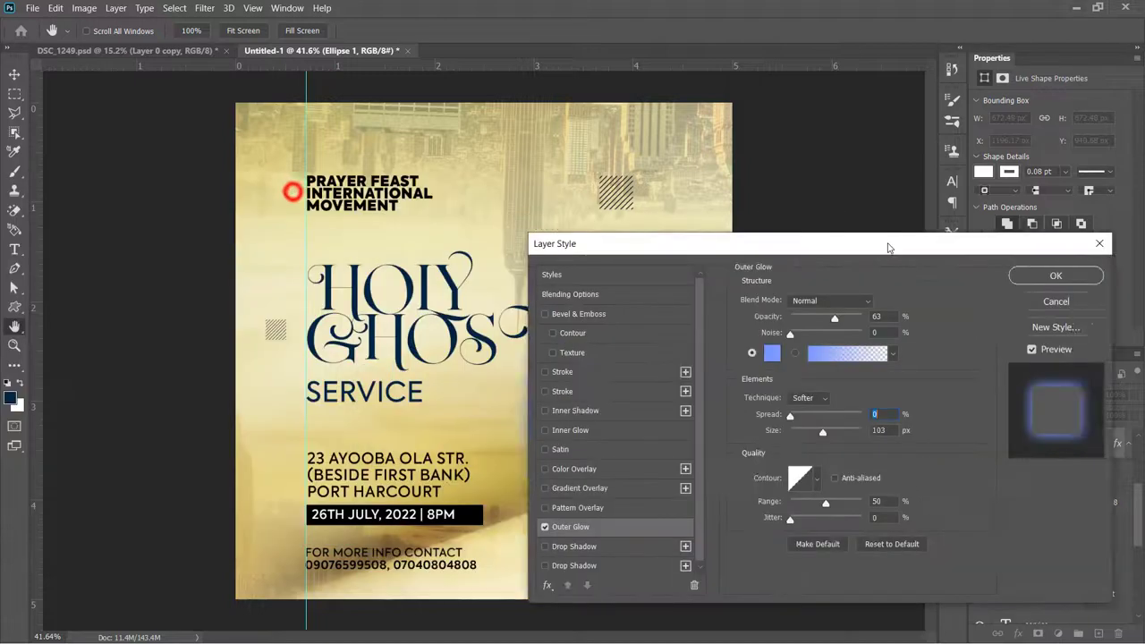
# Step: Keep the light blue glow colour and switch the glow to a gradient fill
pyautogui.click(809, 287)
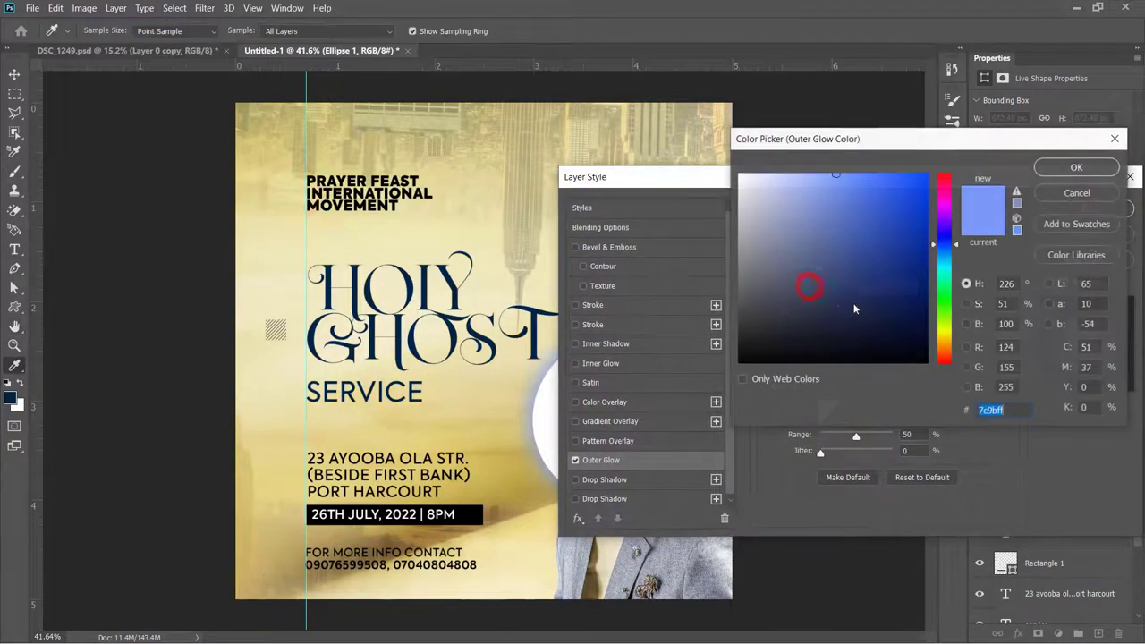
pyautogui.moveTo(886, 315); pyautogui.dragTo(927, 362)
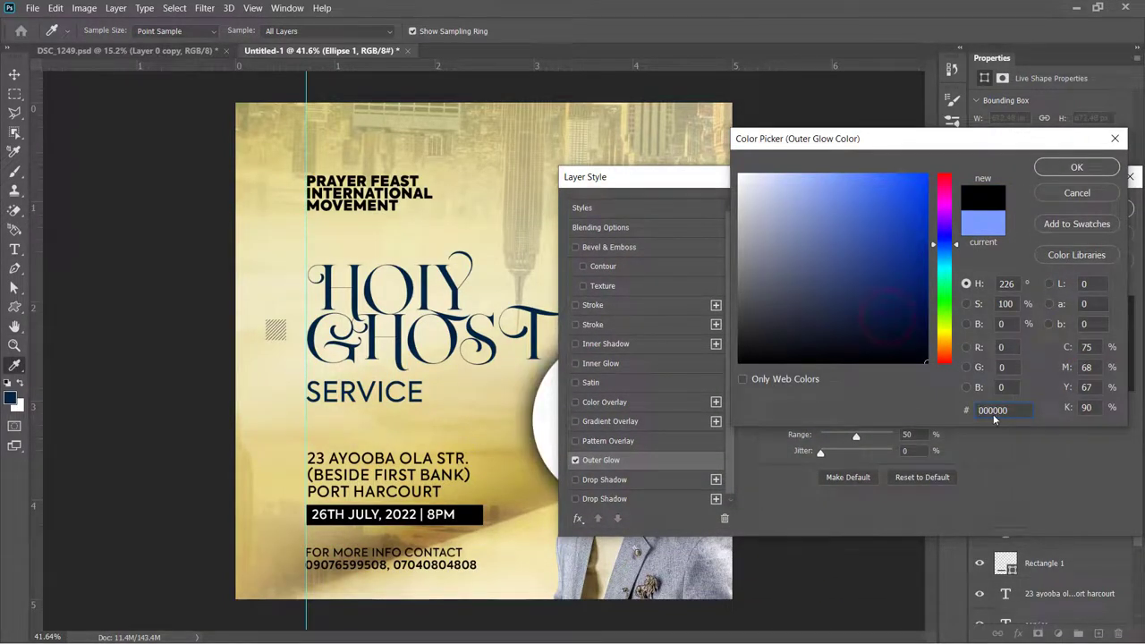
pyautogui.click(1065, 195)
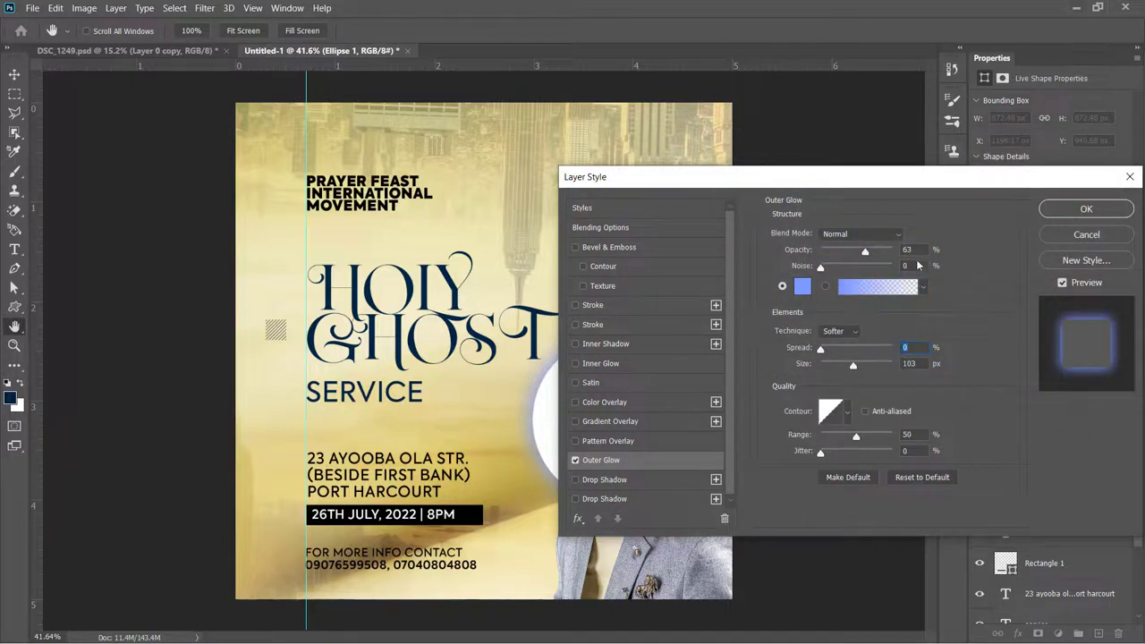
pyautogui.click(826, 287)
pyautogui.moveTo(853, 183); pyautogui.dragTo(576, 147)
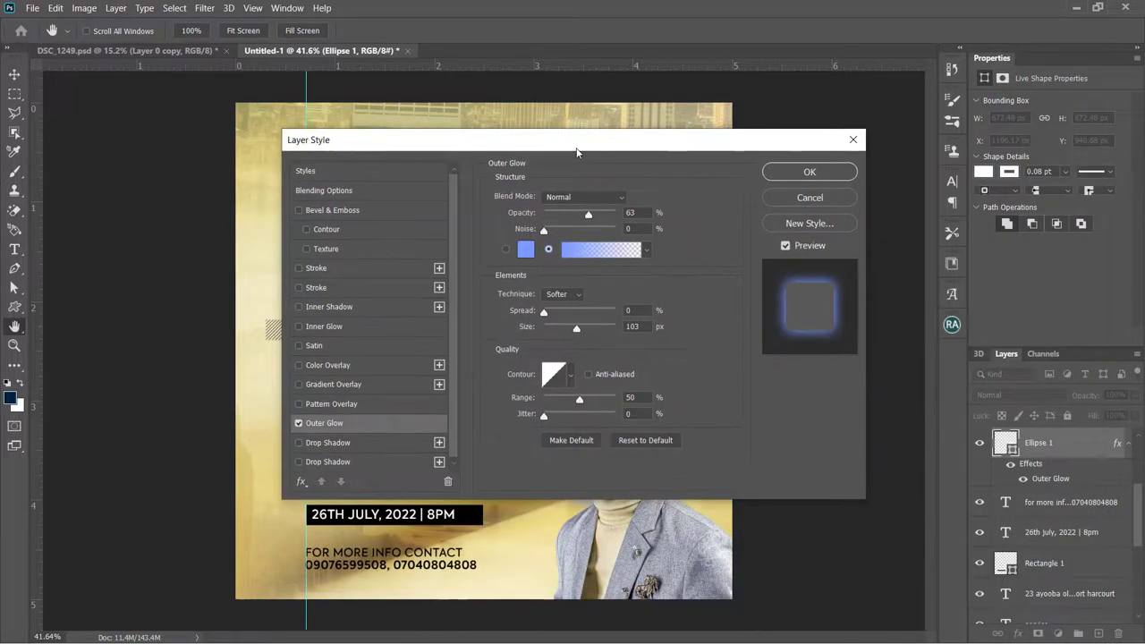
# Step: Apply the outer glow, deselect, then undo it to leave a plain white circle
pyautogui.click(809, 172)
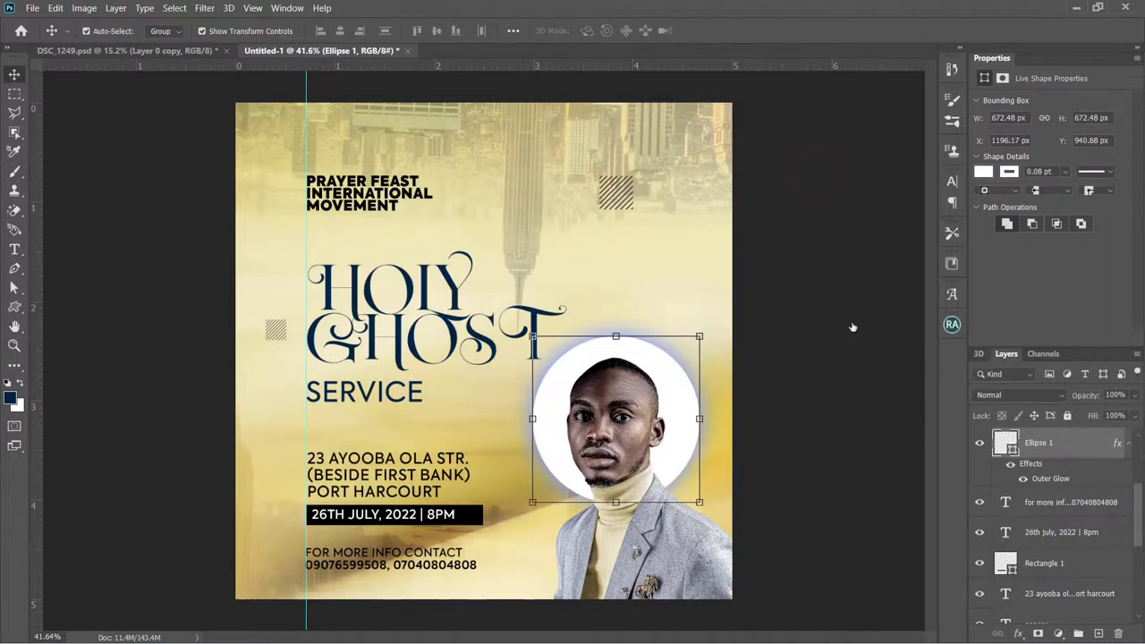
pyautogui.click(854, 329)
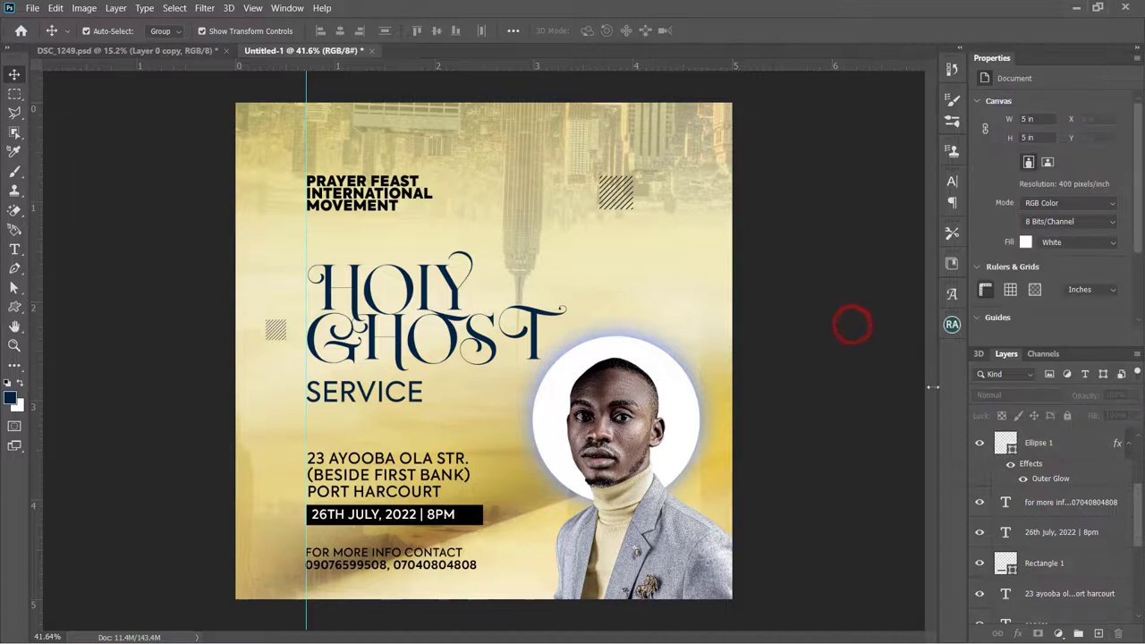
pyautogui.hotkey('ctrl', 'z')
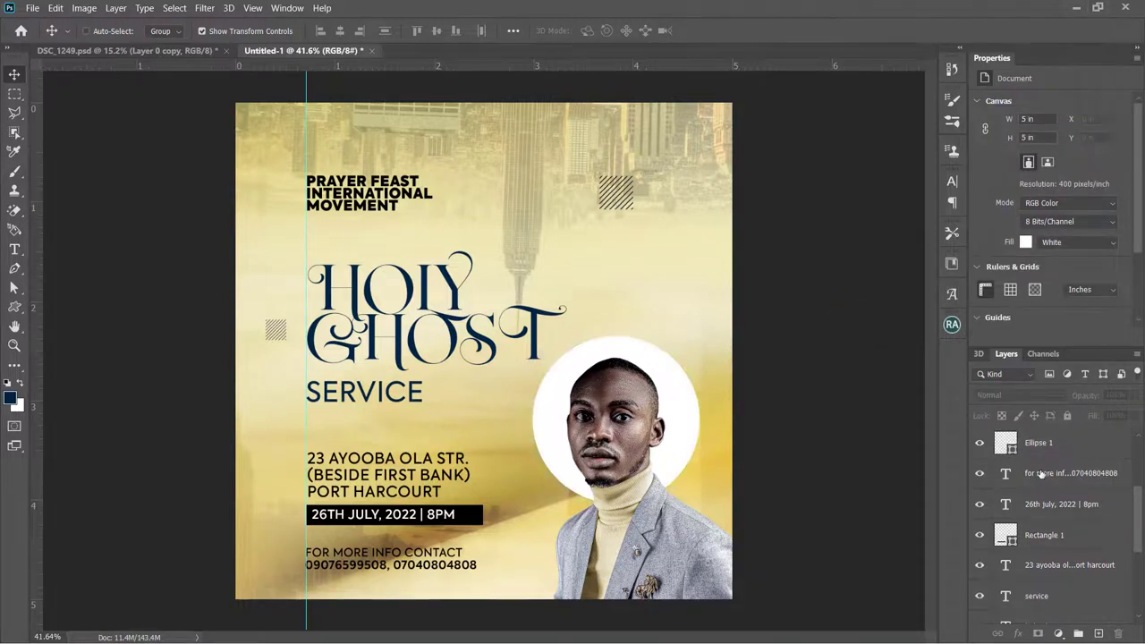
# Step: Save the flyer as holy ghost.psd in Photoshop format in the New wORK folder
pyautogui.hotkey('ctrl', 's')
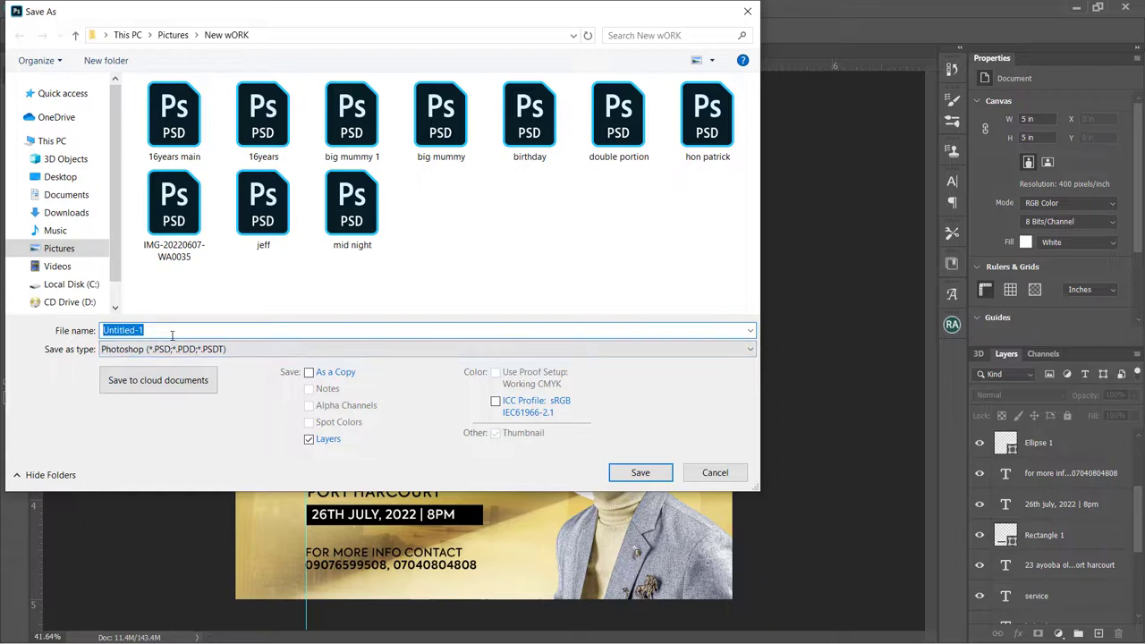
pyautogui.write('holl')
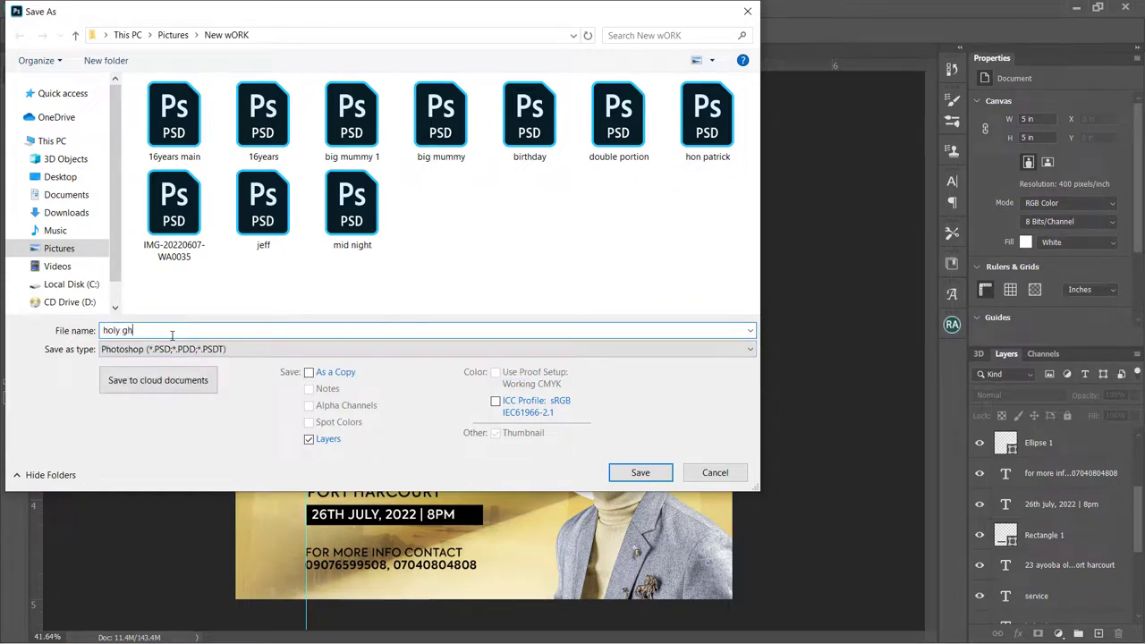
pyautogui.press('Return')
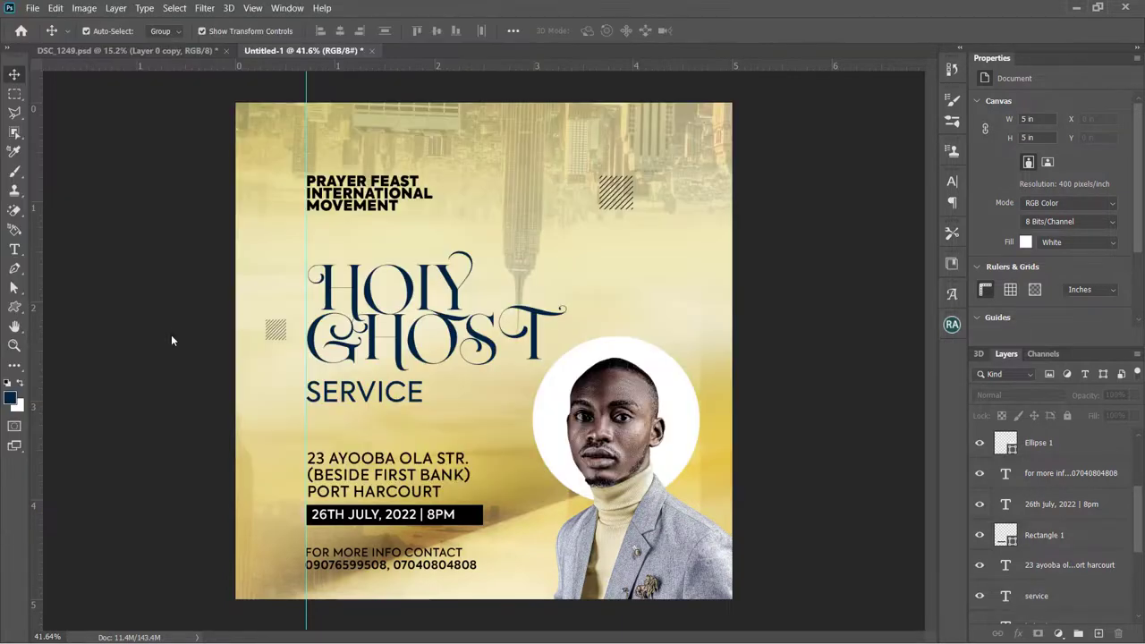